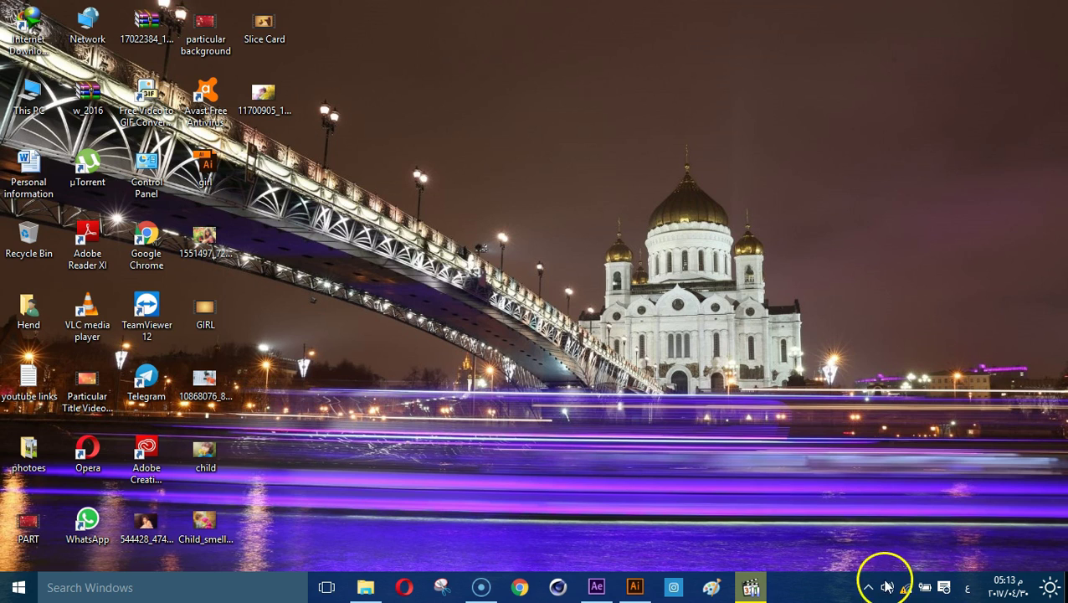
Replay the finished GIRL.mp4 animation preview from its start.
left_click(751, 587)
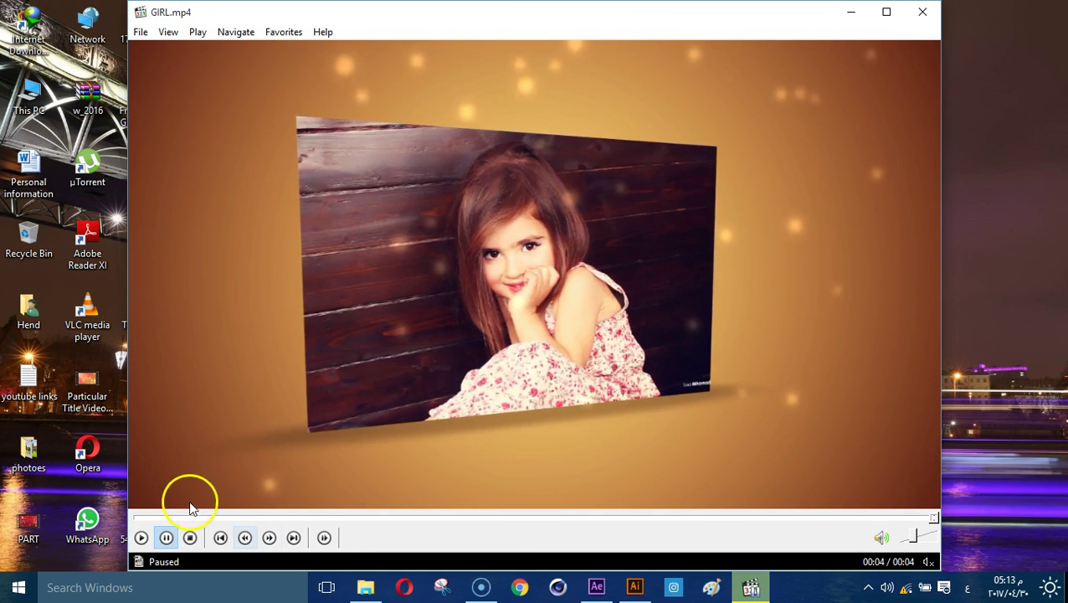
left_click_drag(151, 516, 119, 517)
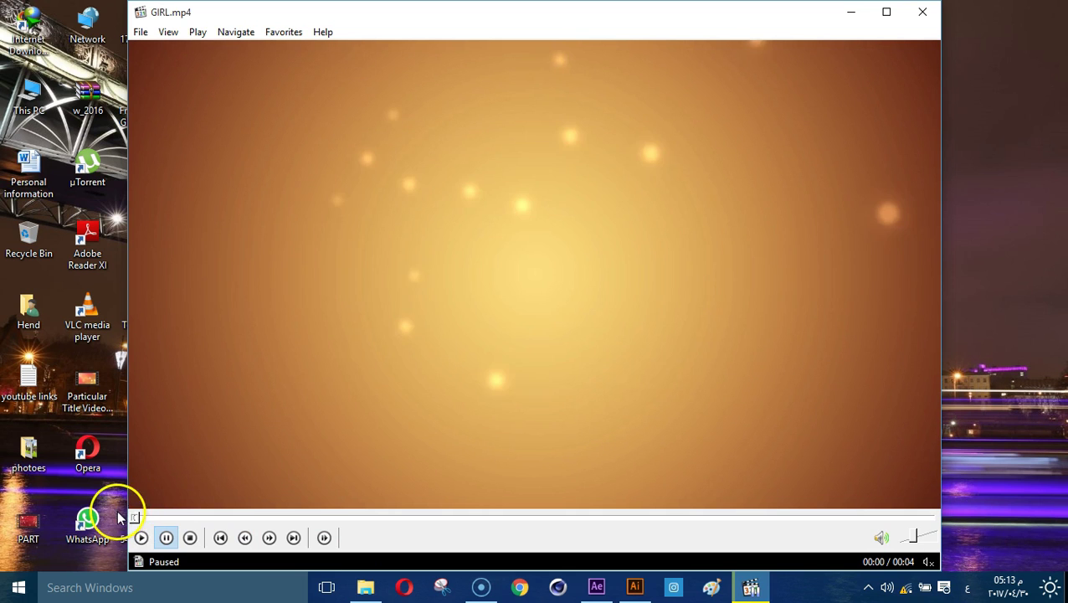
left_click(795, 475)
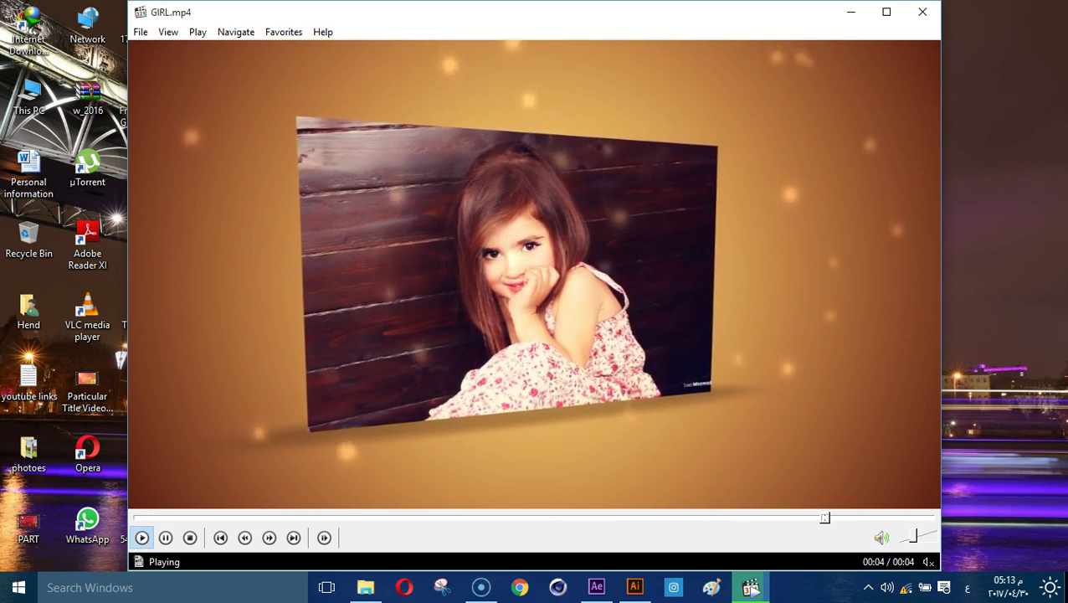
left_click(766, 472)
left_click(733, 388)
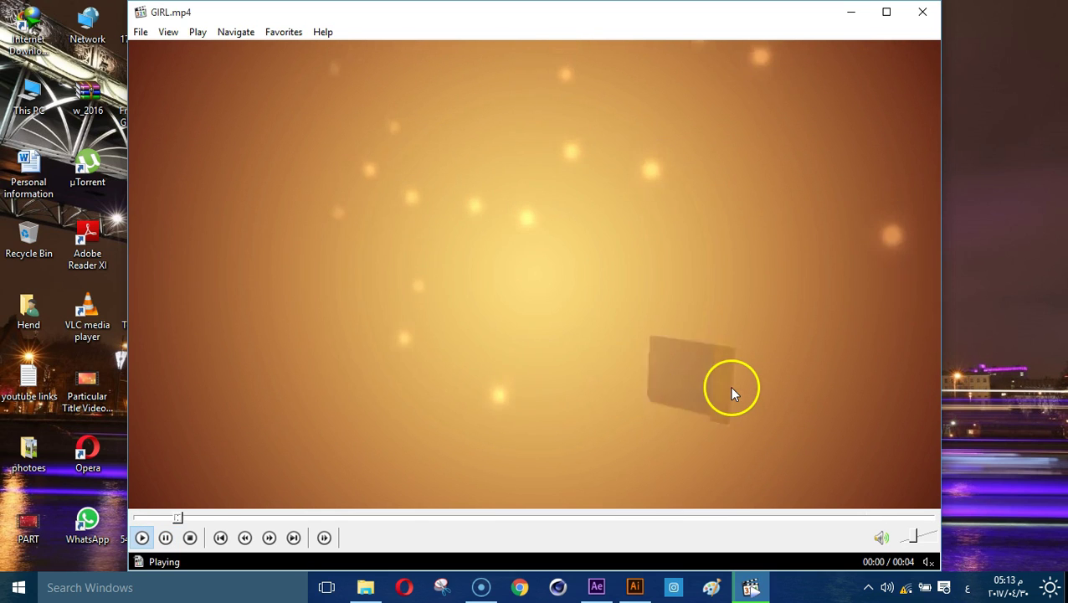
left_click(740, 389)
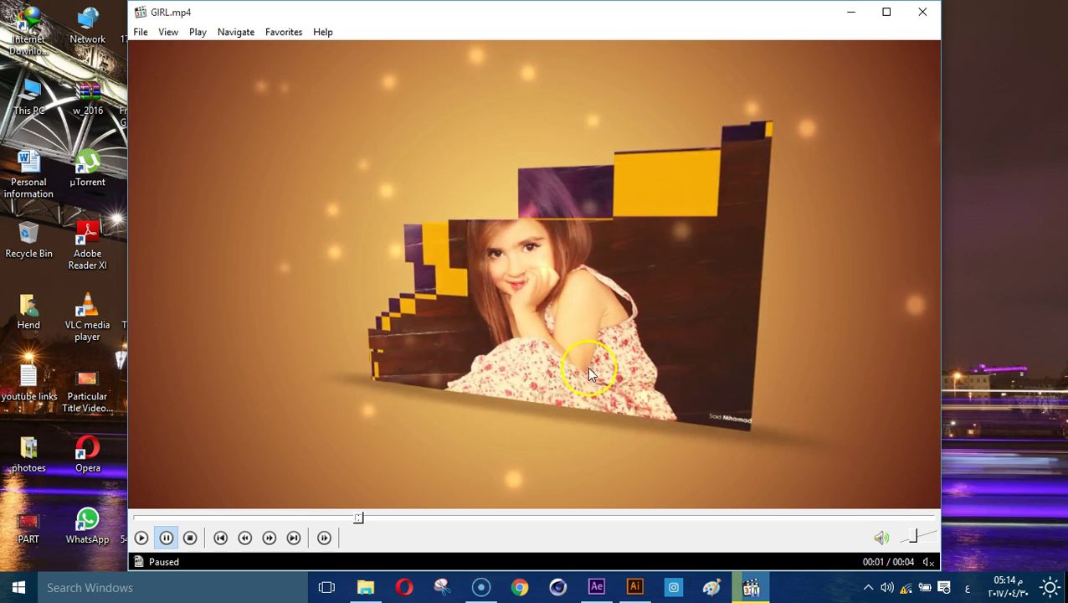
In Illustrator's Place dialog, choose Child_smelling_flowers from the Desktop.
left_click(854, 13)
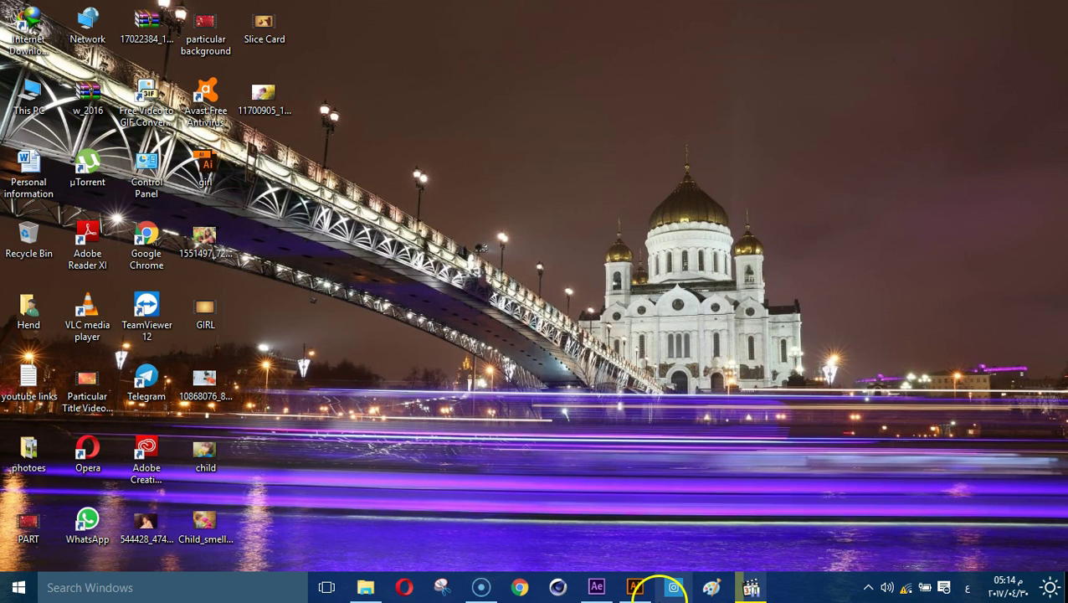
left_click(635, 587)
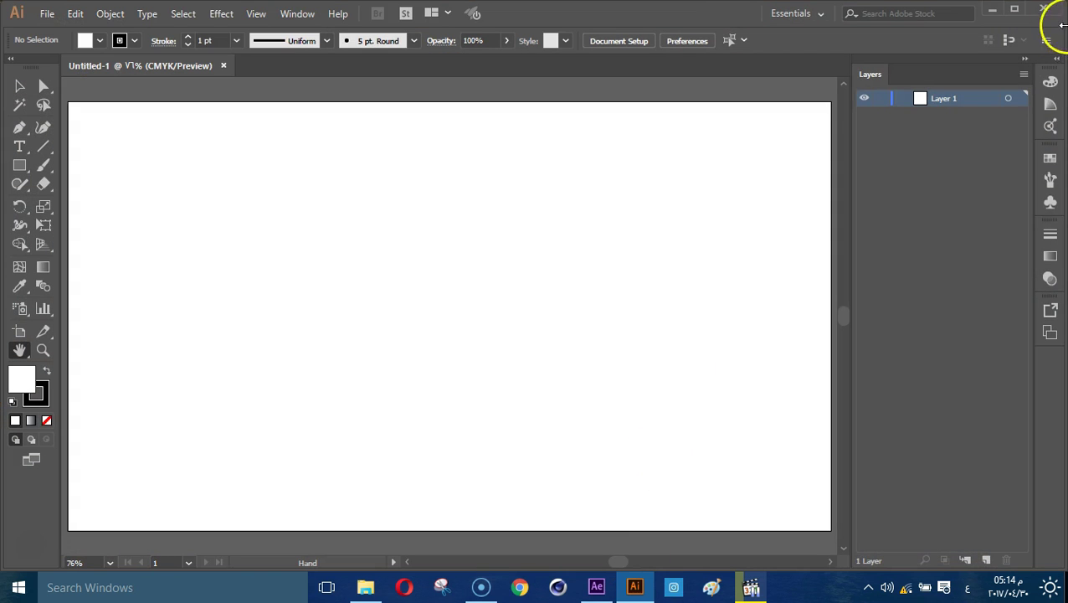
left_click(47, 14)
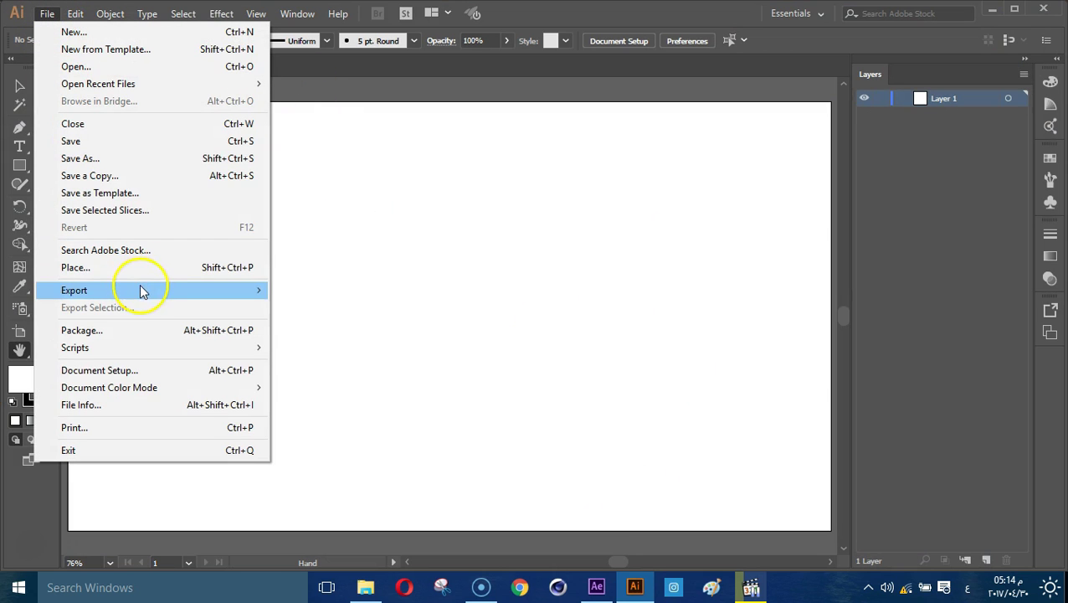
left_click(110, 269)
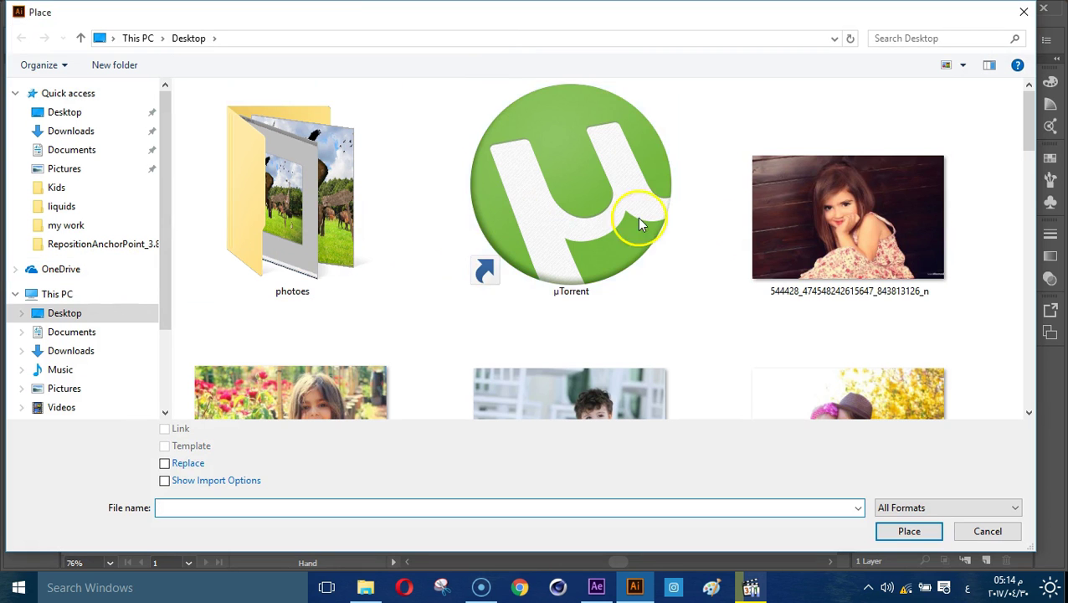
left_click(764, 262)
scroll(856, 261, "down", 2)
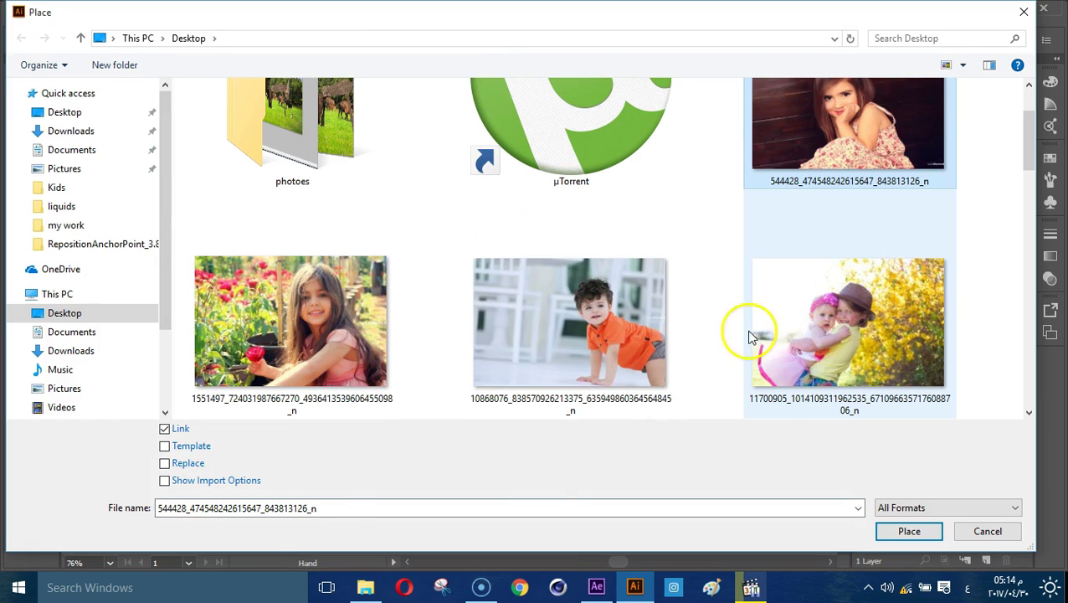
left_click(613, 369)
scroll(613, 370, "down", 3)
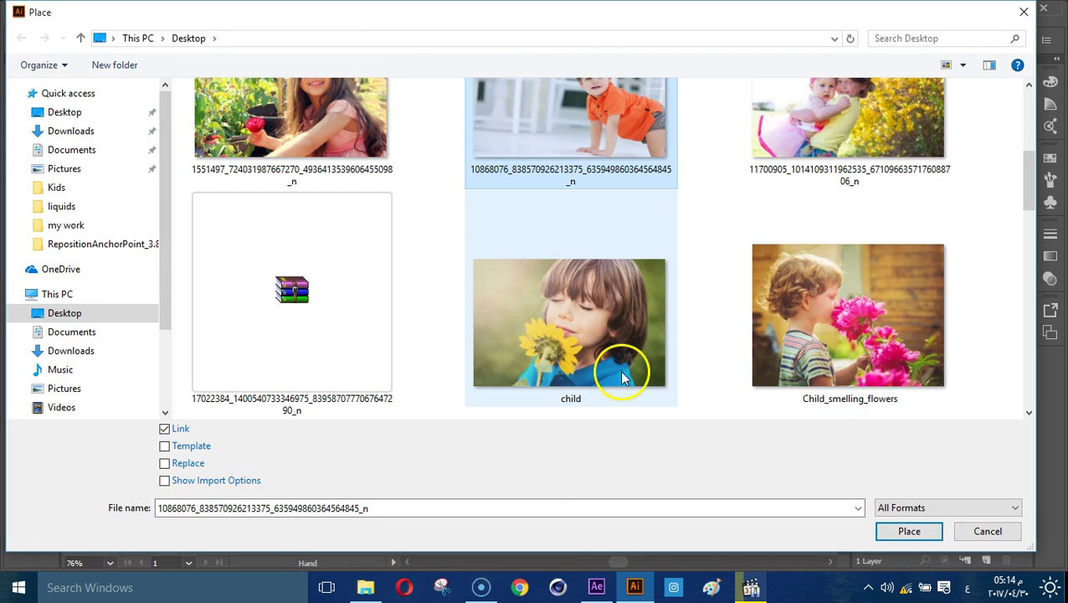
left_click(847, 340)
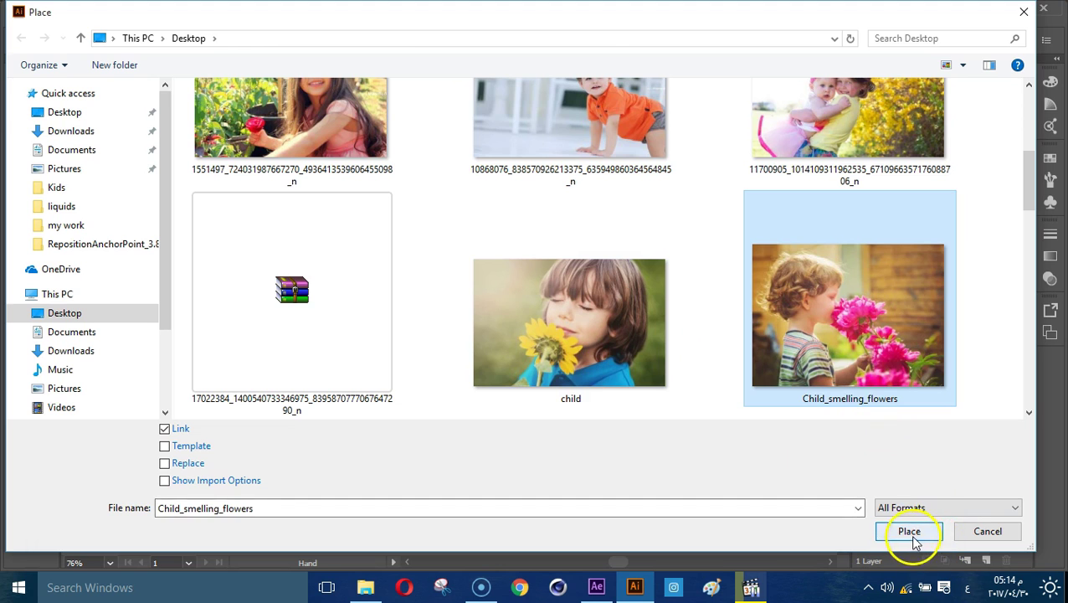
left_click(909, 532)
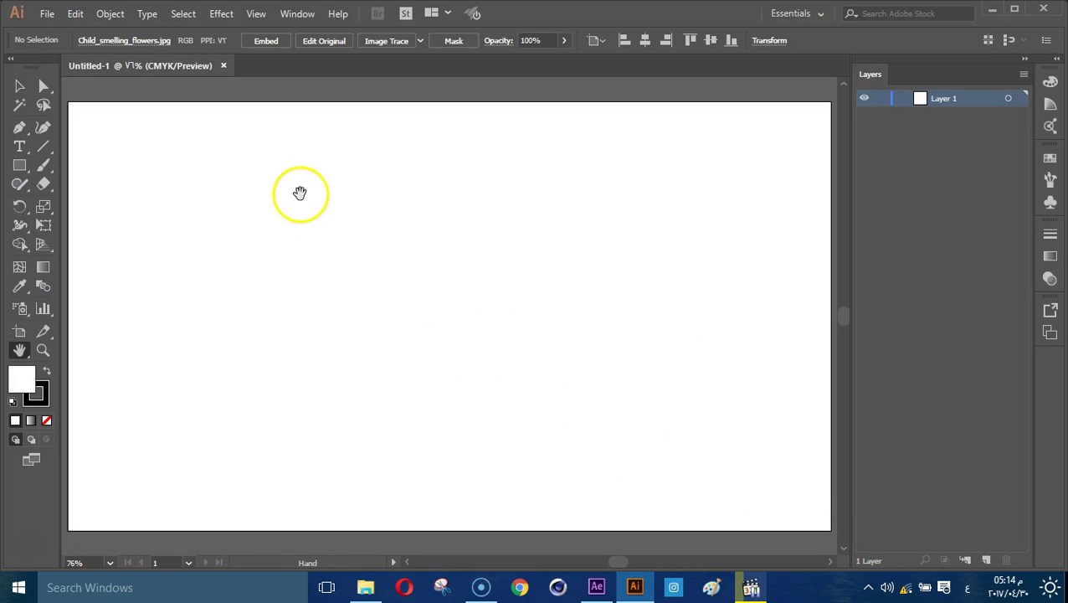
Drop the flower photo onto the artboard and centre it horizontally and vertically.
left_click(300, 193)
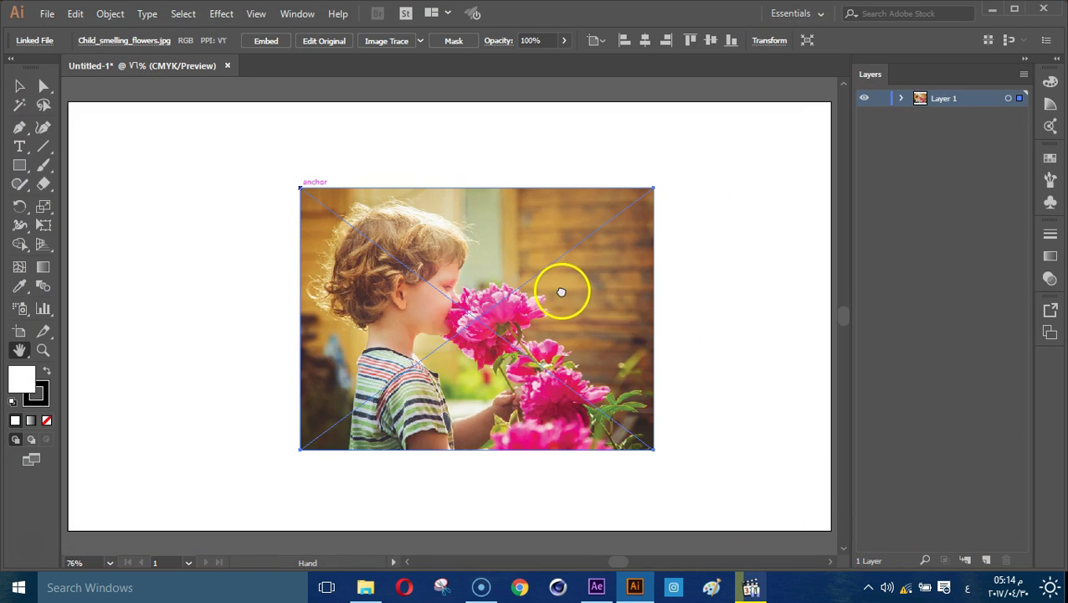
left_click_drag(562, 292, 577, 298)
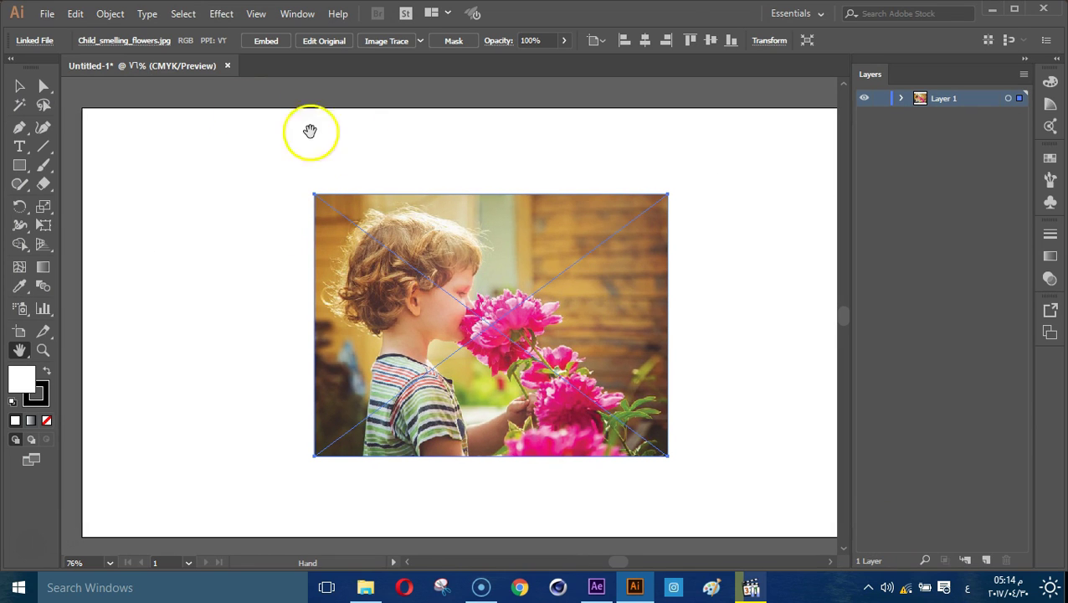
left_click(646, 40)
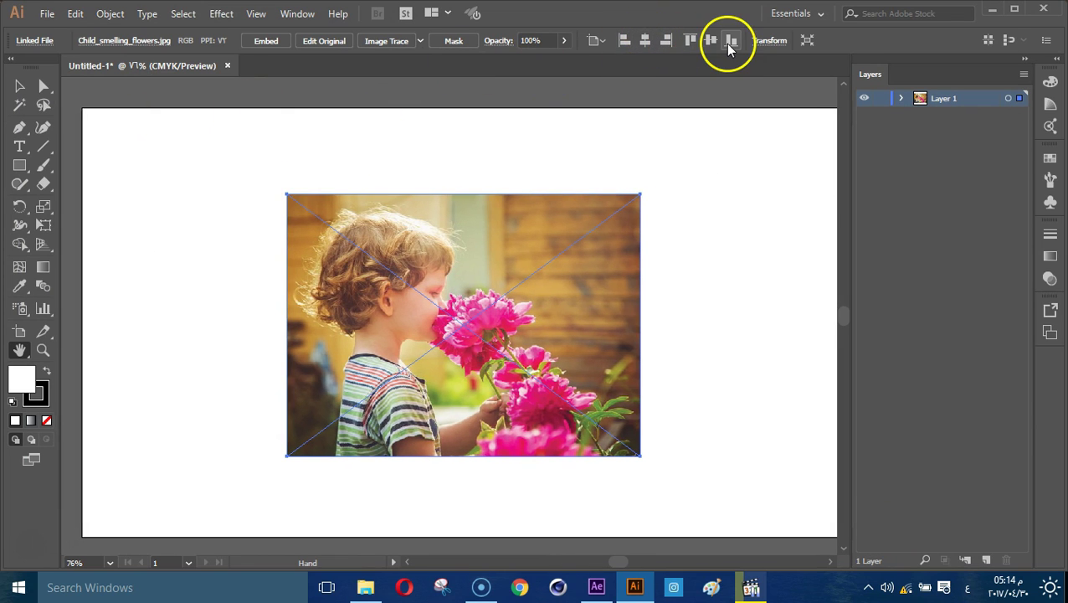
left_click(712, 42)
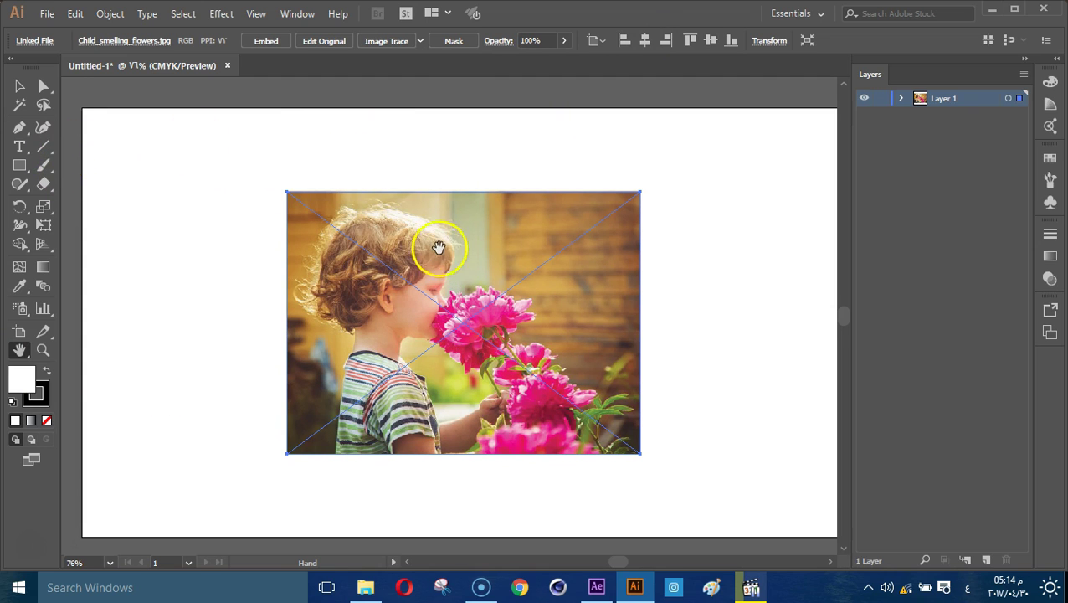
Enlarge the photo evenly from its centre, lock Layer 1 and add Layer 2.
left_click(19, 86)
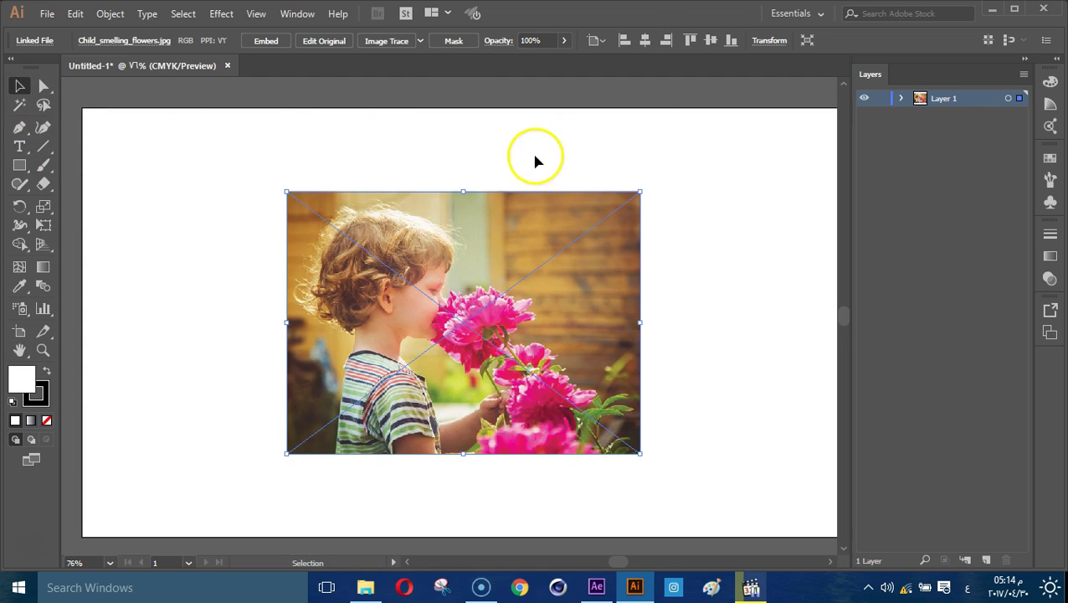
left_click_drag(639, 192, 641, 192)
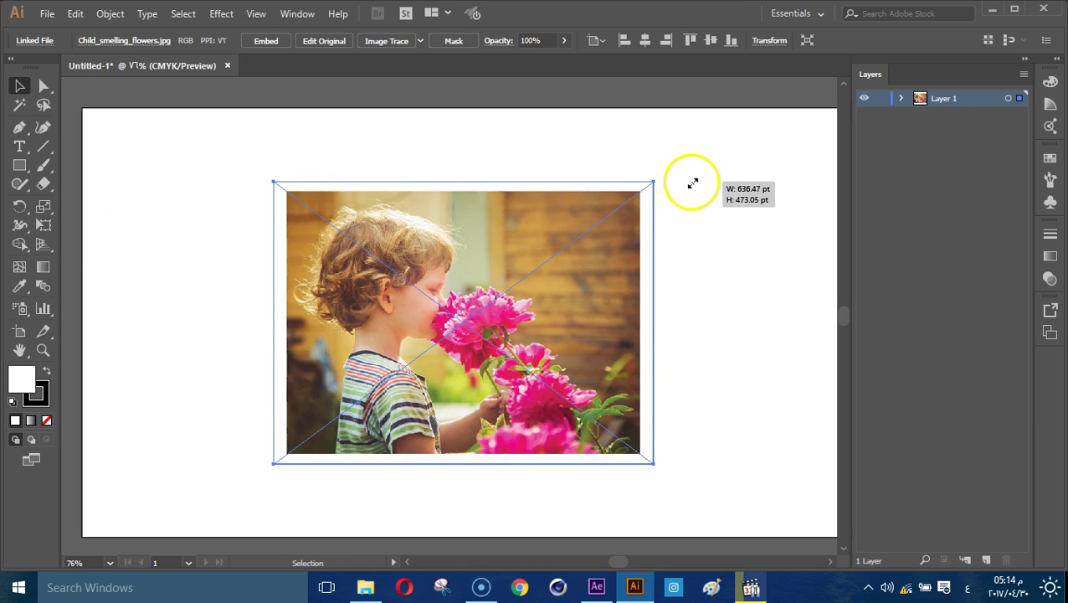
left_click_drag(640, 192, 679, 189)
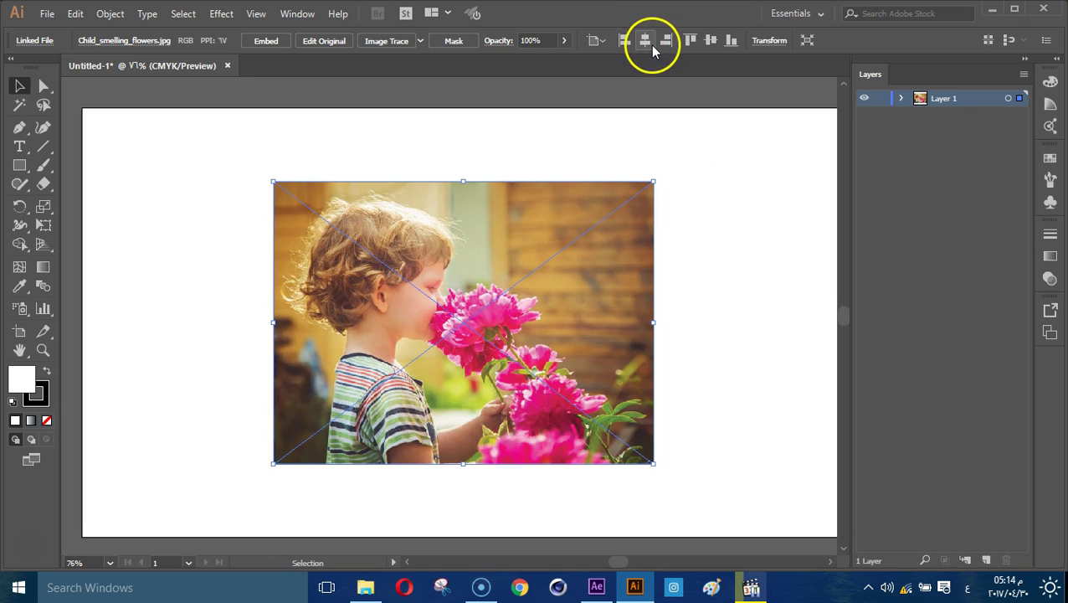
left_click(986, 559)
left_click(881, 114)
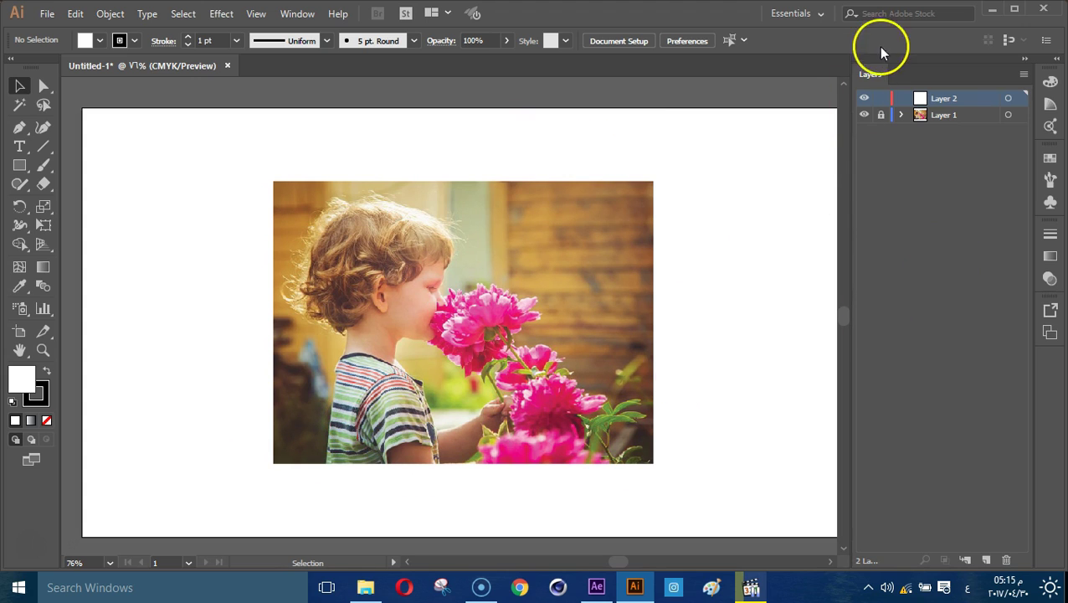
Draw a black-filled rectangle over the whole photo on Layer 2, then select the Knife tool.
left_click(19, 165)
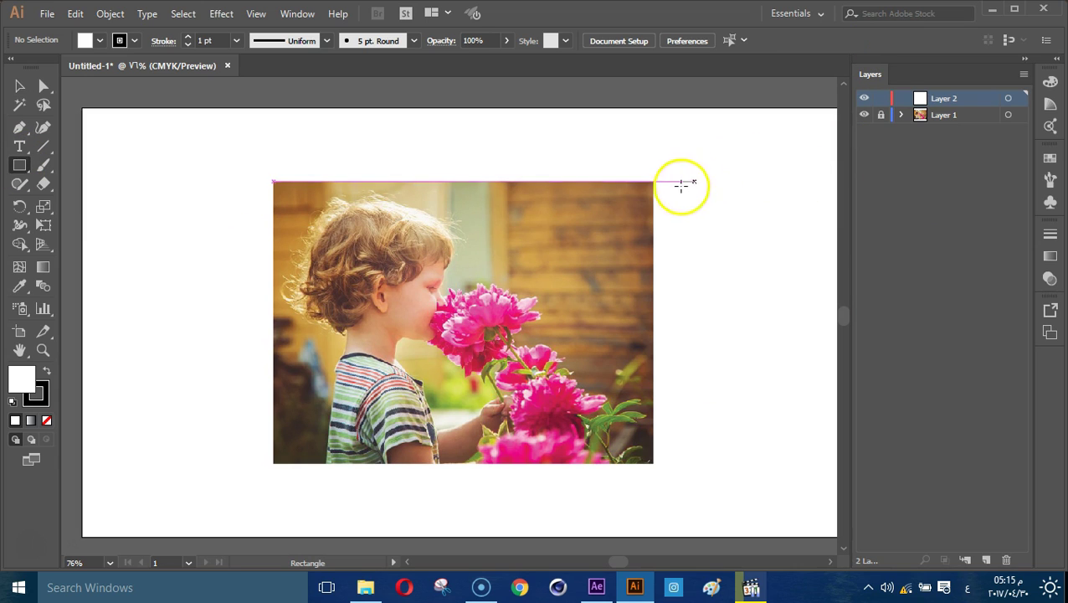
left_click(99, 40)
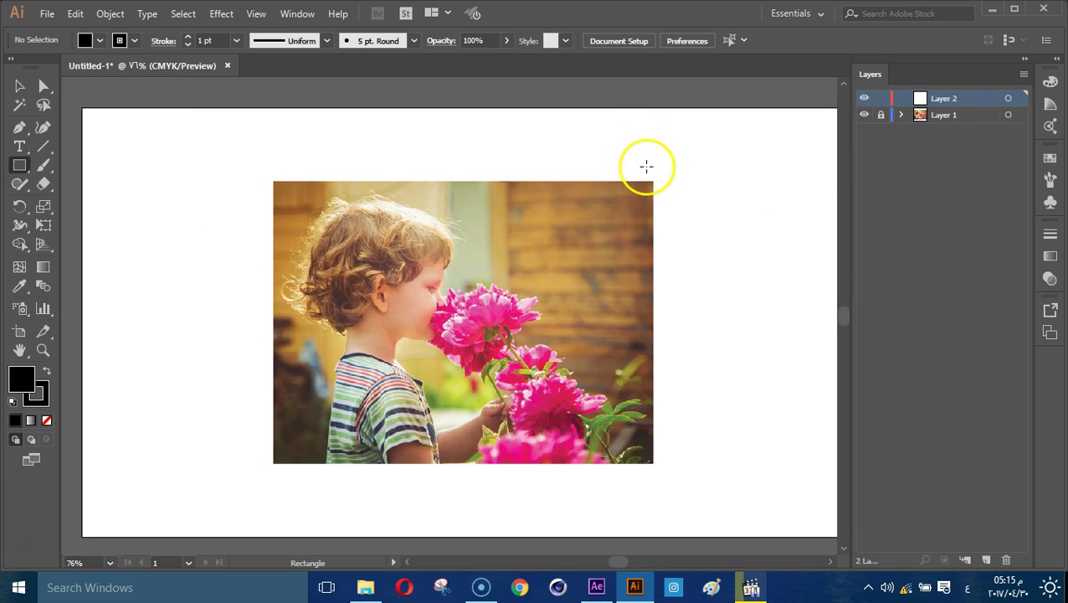
left_click_drag(653, 180, 273, 463)
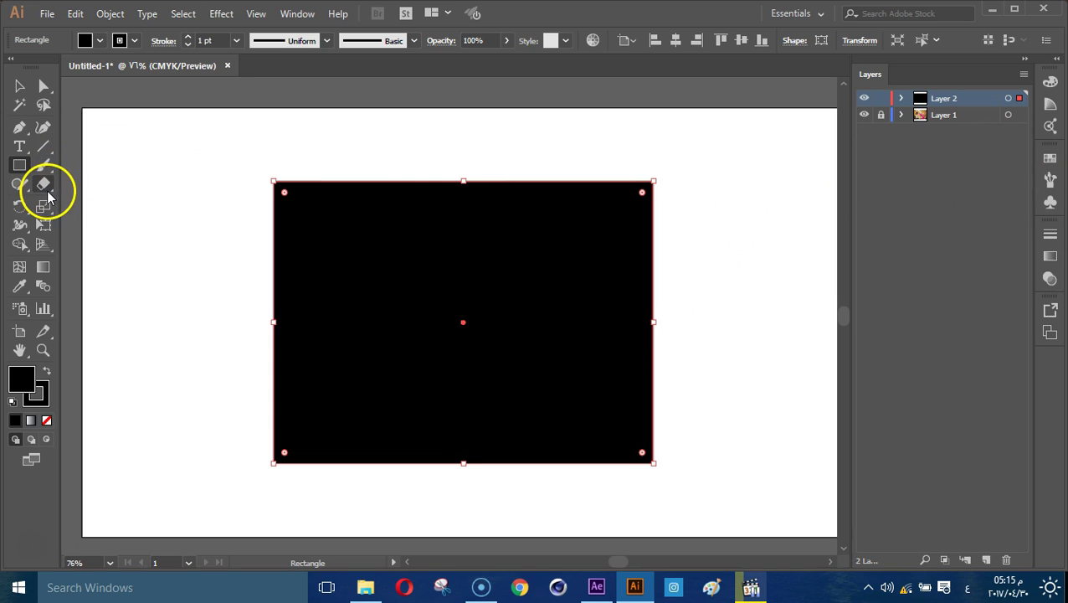
left_click(48, 192)
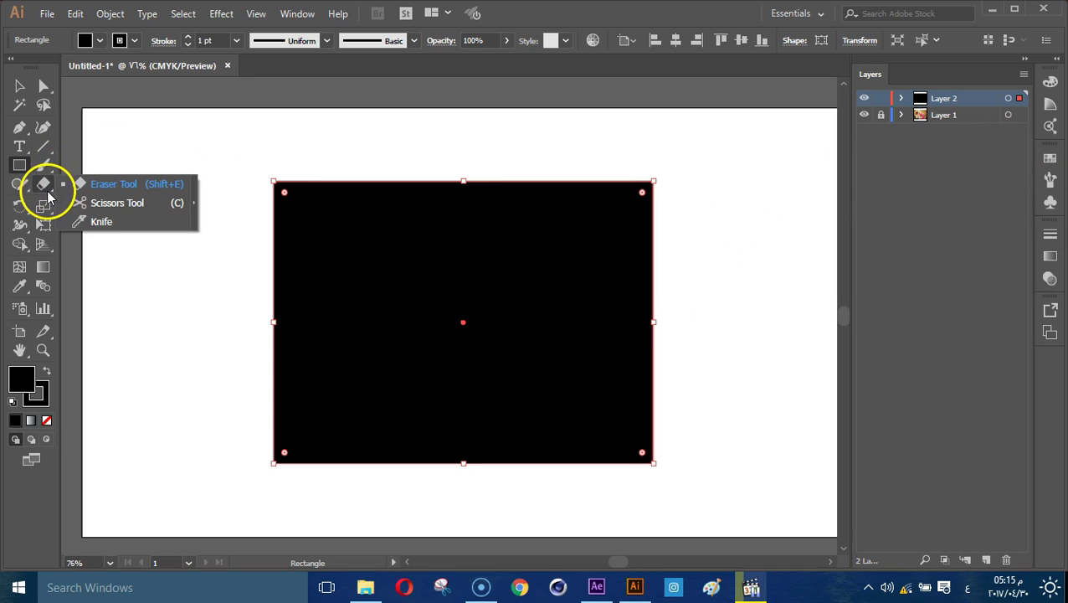
left_click(134, 222)
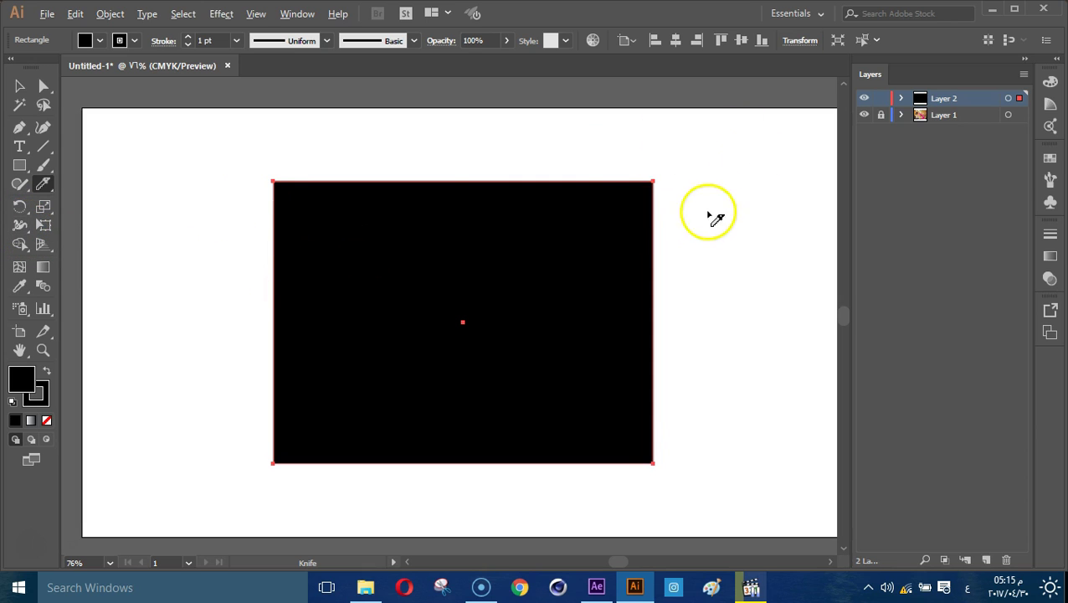
Knife the upper half of the black rectangle into thin horizontal strips.
left_click_drag(667, 201, 277, 201)
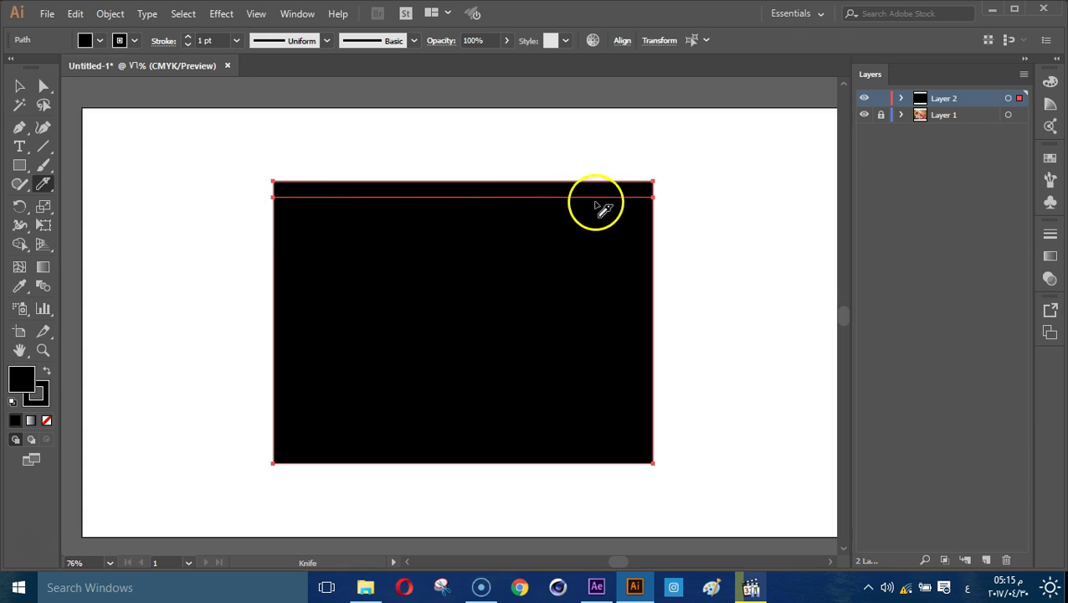
left_click_drag(657, 209, 251, 209)
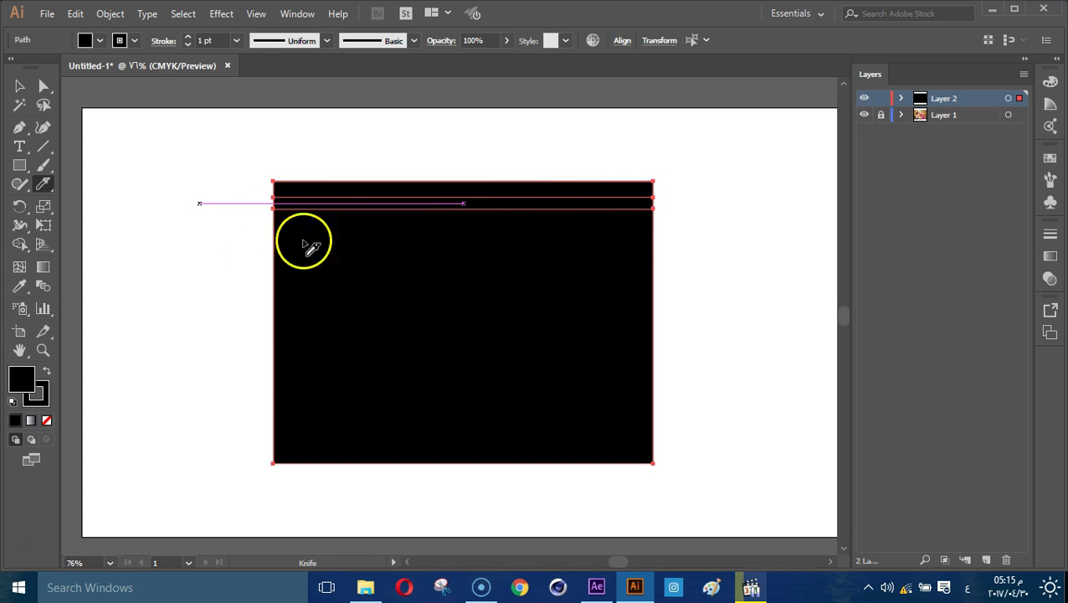
key("ctrl+z")
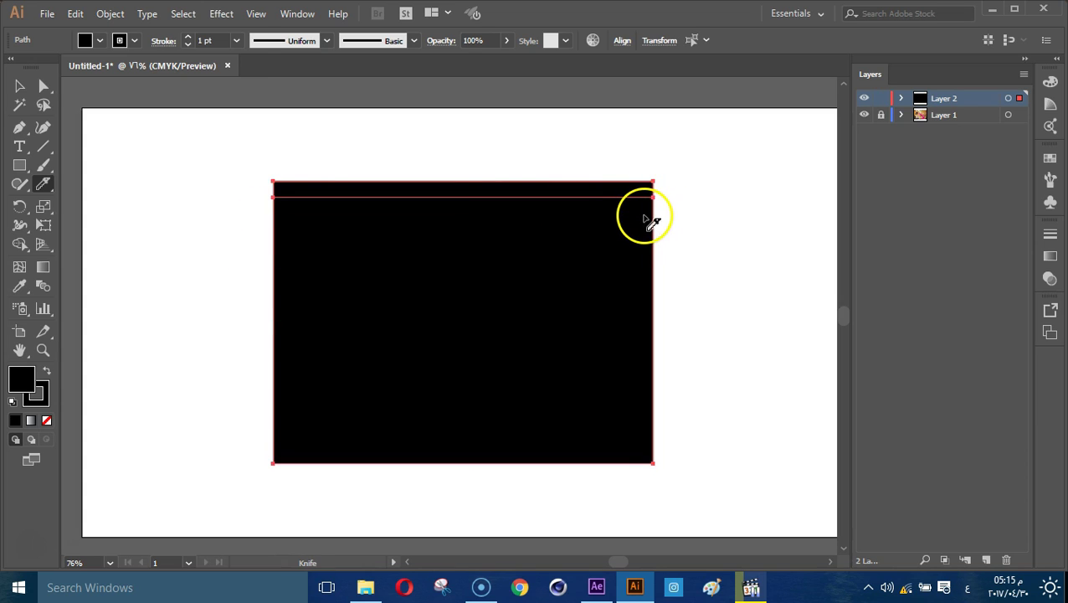
left_click_drag(658, 205, 243, 205)
left_click_drag(670, 240, 219, 251)
left_click_drag(660, 251, 245, 248)
left_click_drag(666, 269, 245, 285)
left_click_drag(662, 291, 234, 292)
left_click_drag(670, 311, 268, 327)
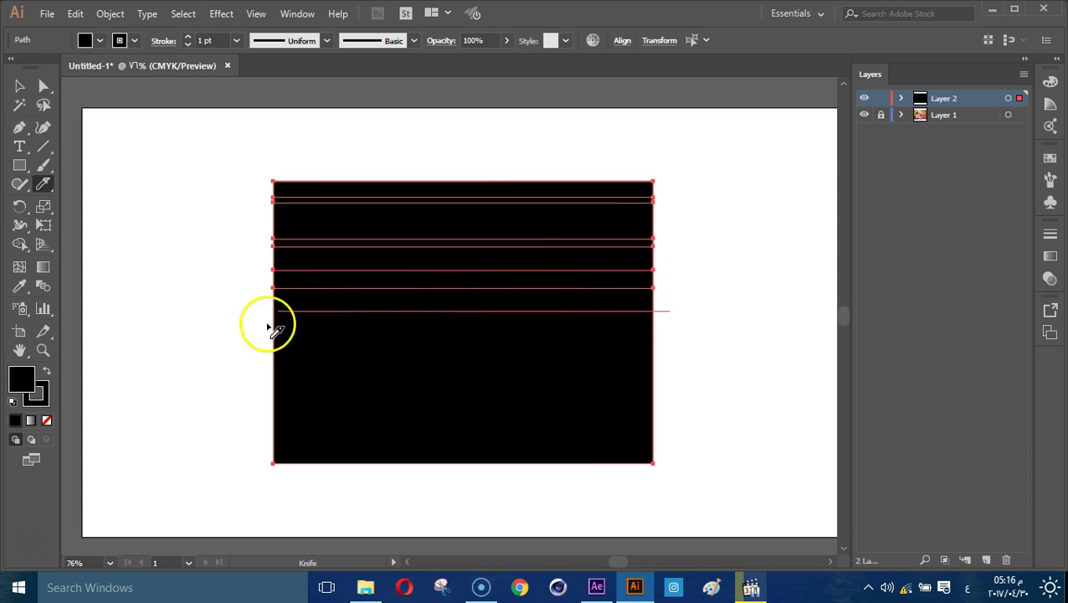
Add more horizontal knife cuts across the rectangle's lower half down to its bottom.
left_click_drag(662, 325, 279, 346)
left_click_drag(670, 370, 326, 381)
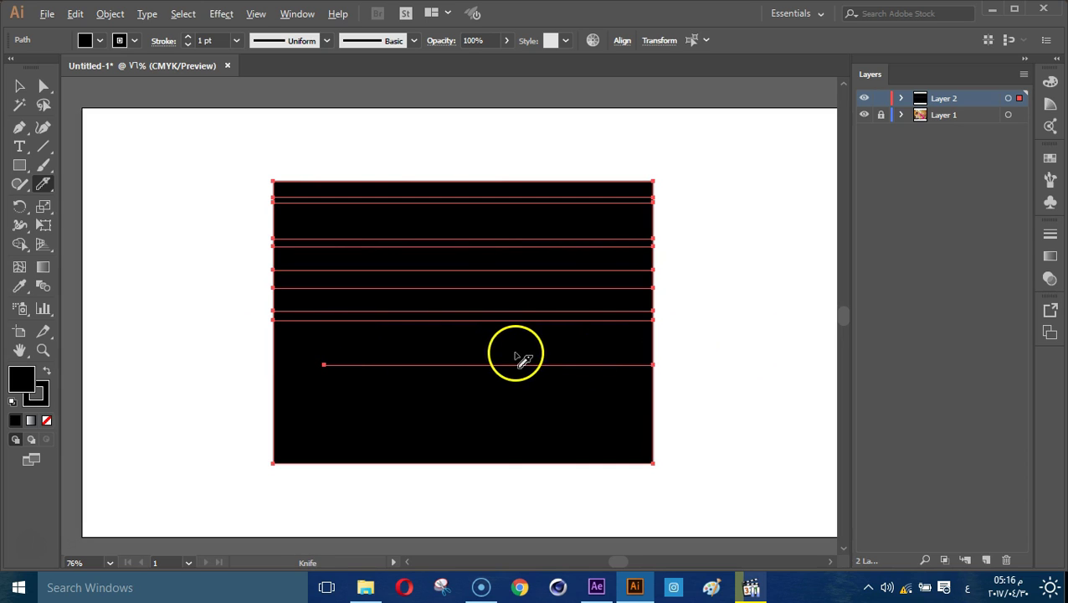
left_click_drag(662, 362, 217, 390)
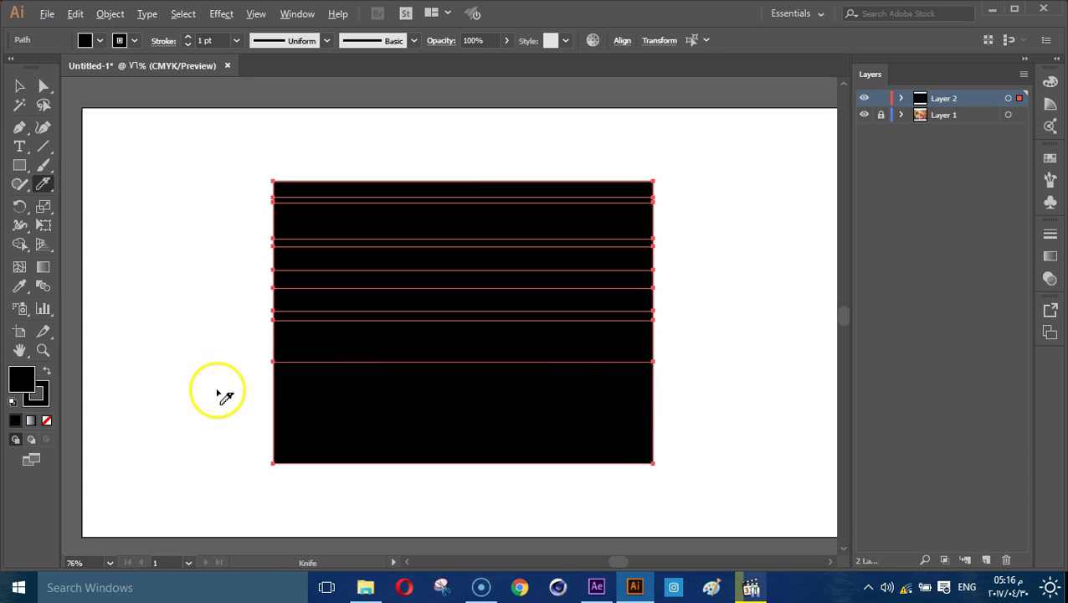
left_click_drag(660, 372, 270, 383)
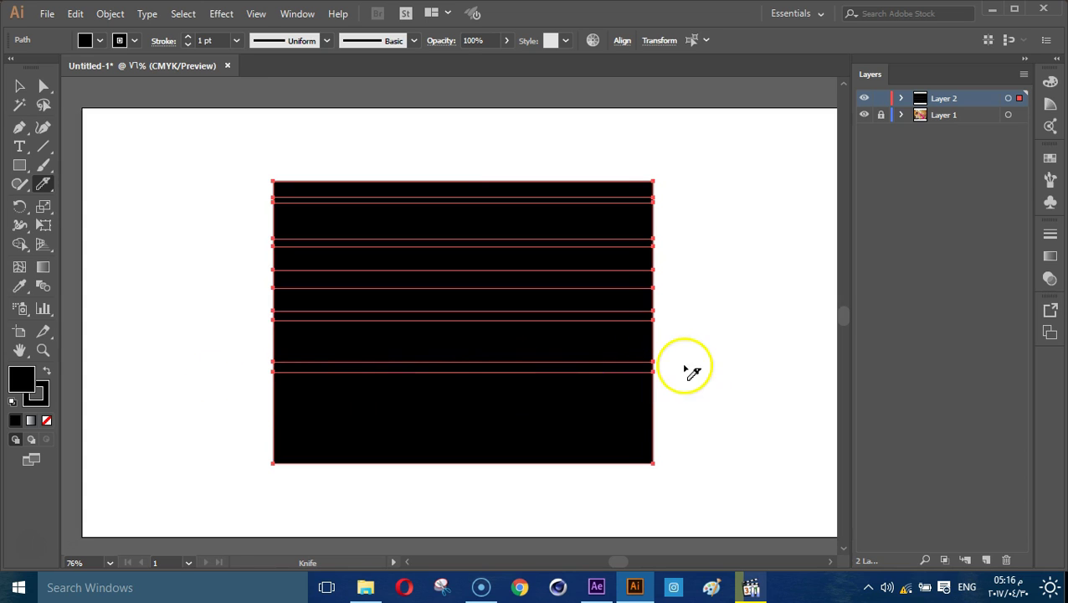
left_click_drag(670, 405, 269, 412)
left_click_drag(656, 429, 258, 422)
left_click_drag(624, 444, 272, 440)
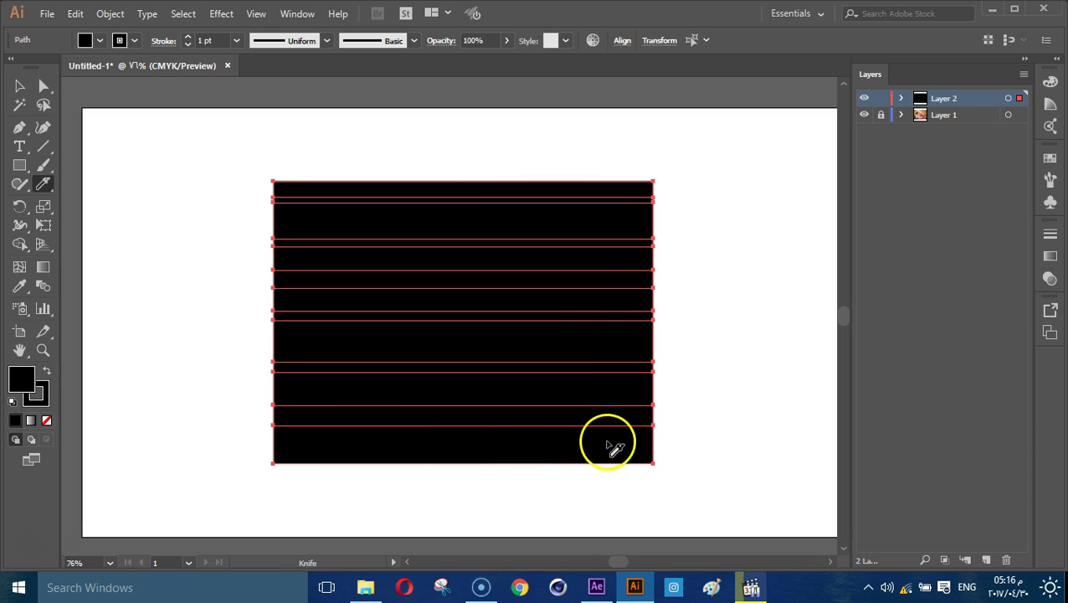
left_click_drag(666, 442, 191, 450)
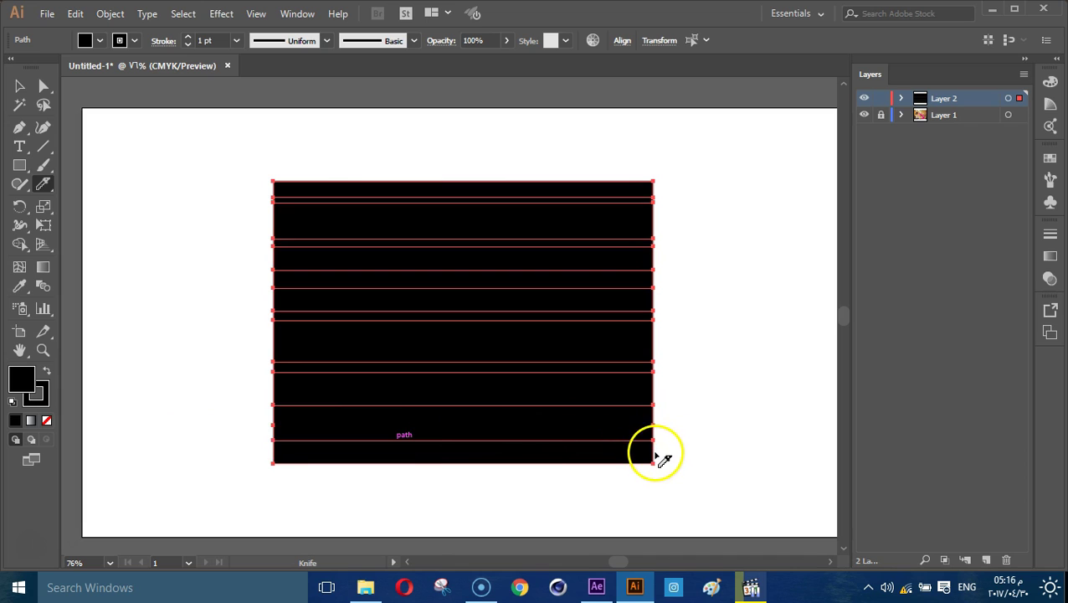
left_click_drag(658, 458, 252, 457)
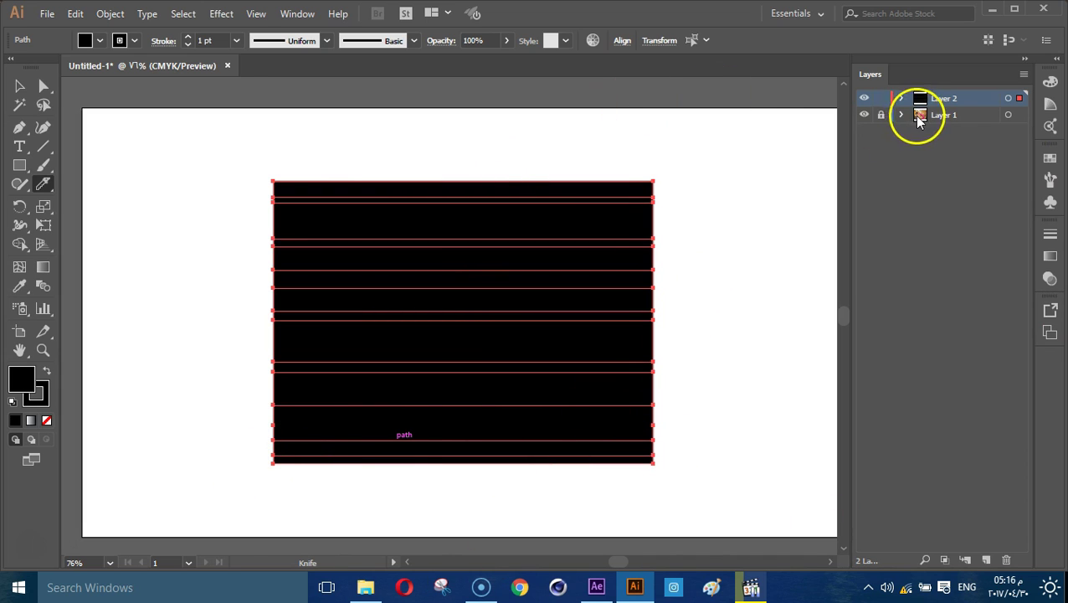
Release Layer 2 to Layers (Sequence), check a strip sublayer, and select Layer 3.
left_click(901, 98)
left_click(901, 98)
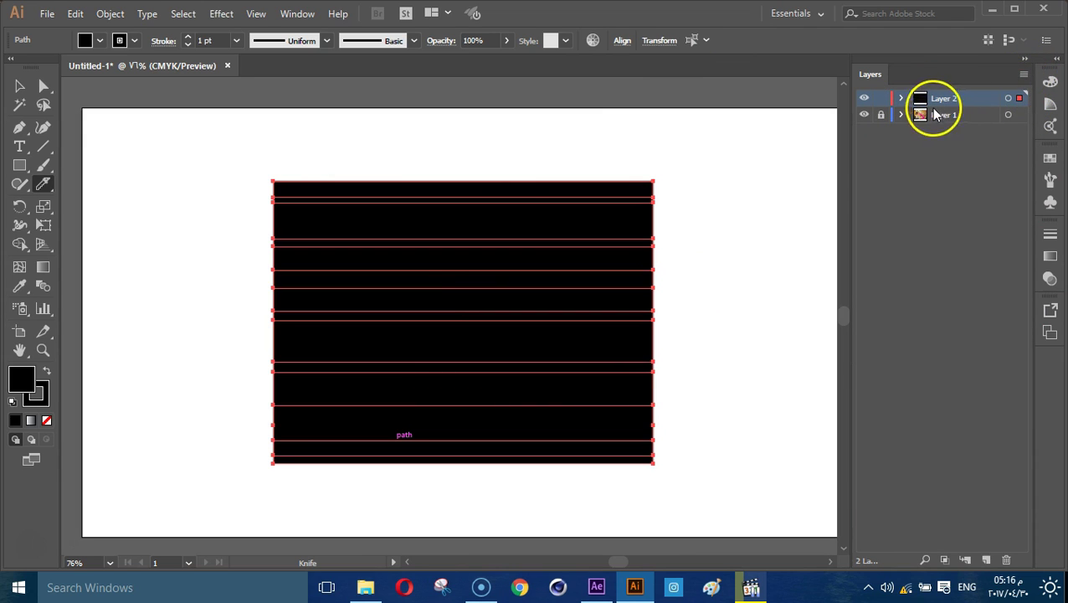
left_click(1023, 74)
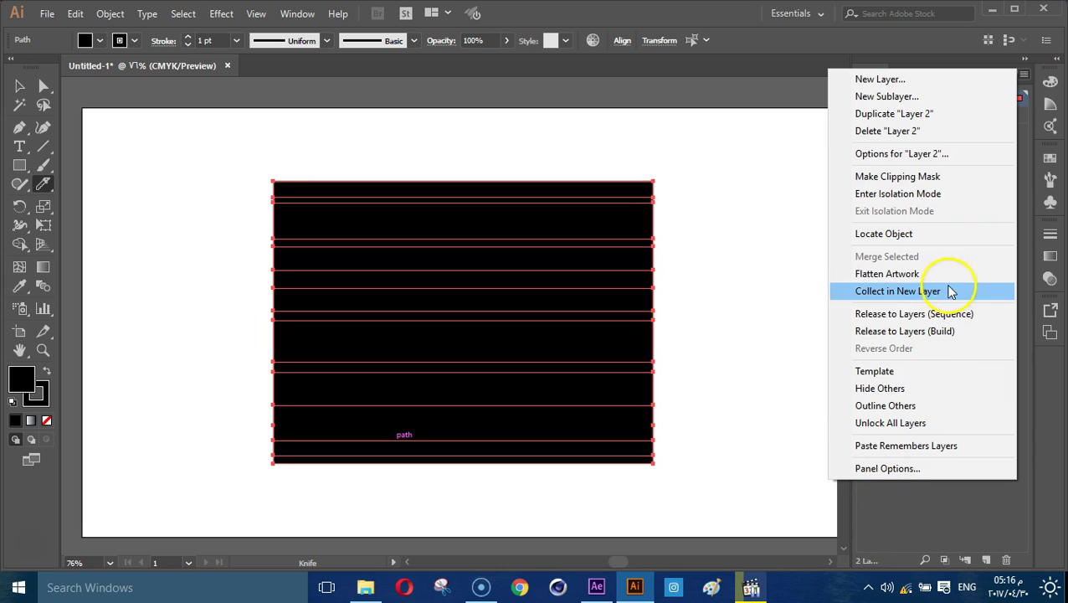
left_click(991, 316)
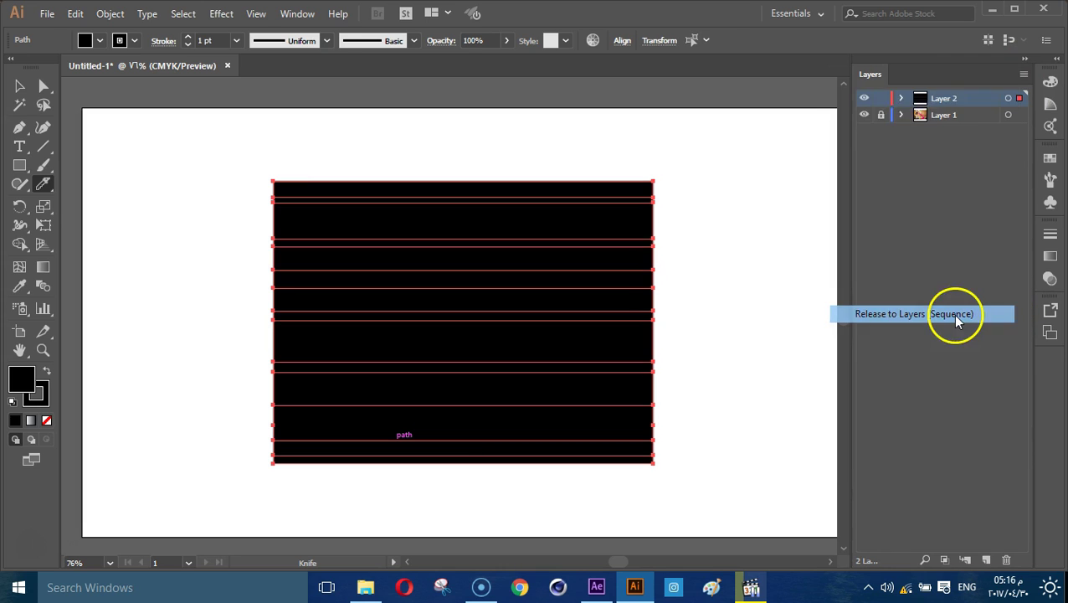
left_click(962, 165)
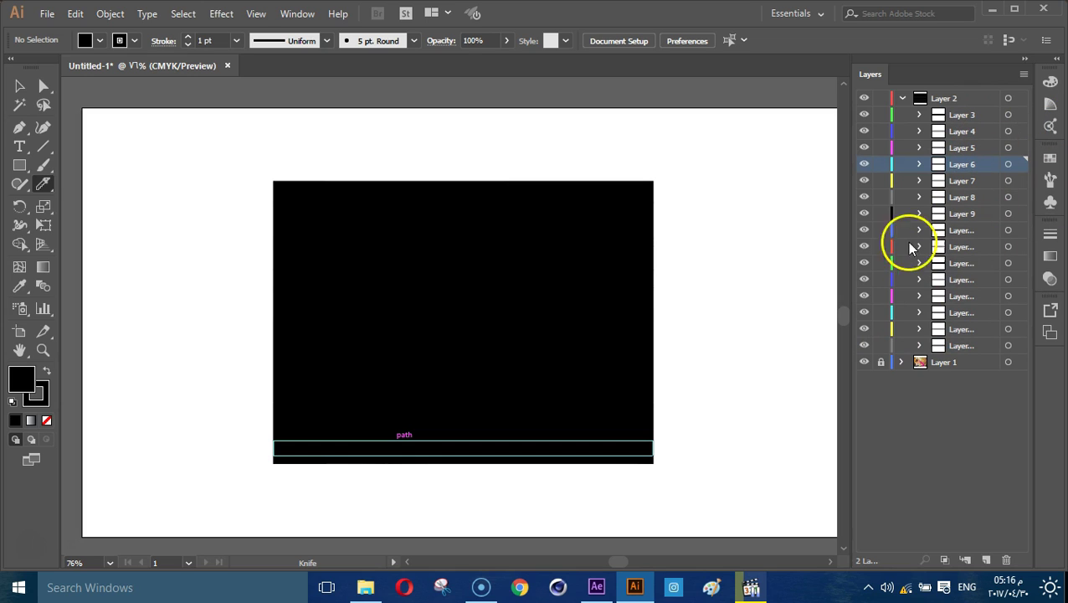
left_click(864, 214)
left_click(865, 216)
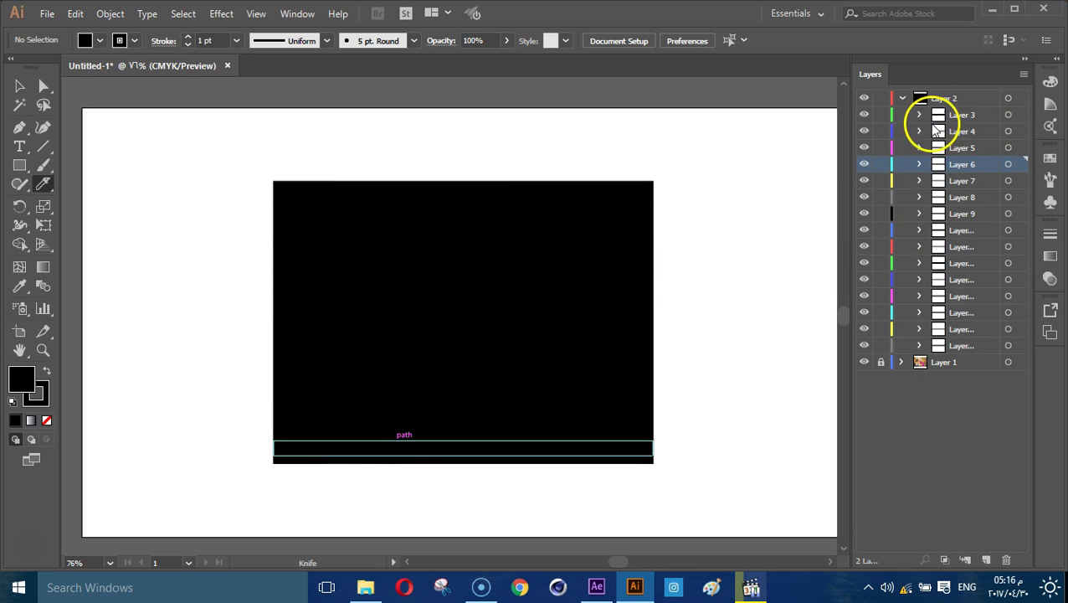
left_click(959, 115)
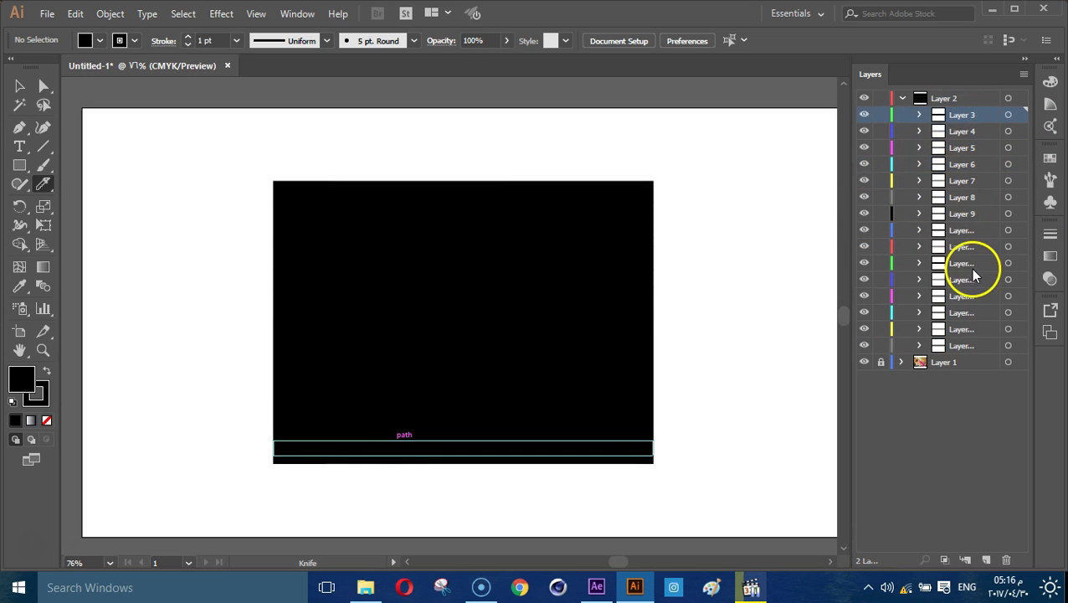
Move strip Layers 3–17 to top level below the photo layer and delete the empty Layer 2.
left_click(970, 346, "shift")
left_click_drag(920, 329, 961, 438)
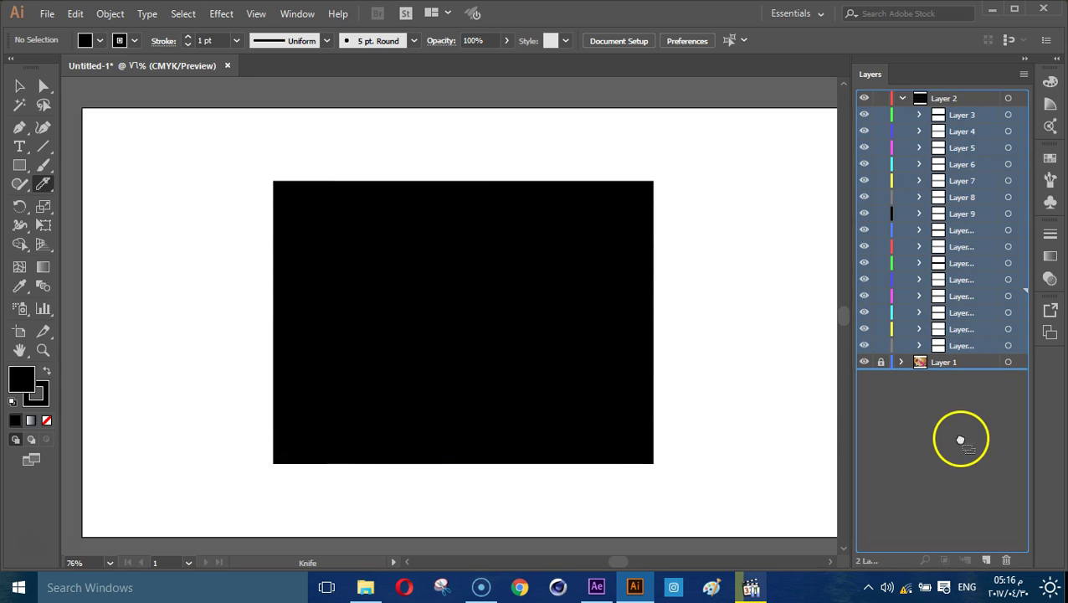
left_click(969, 99)
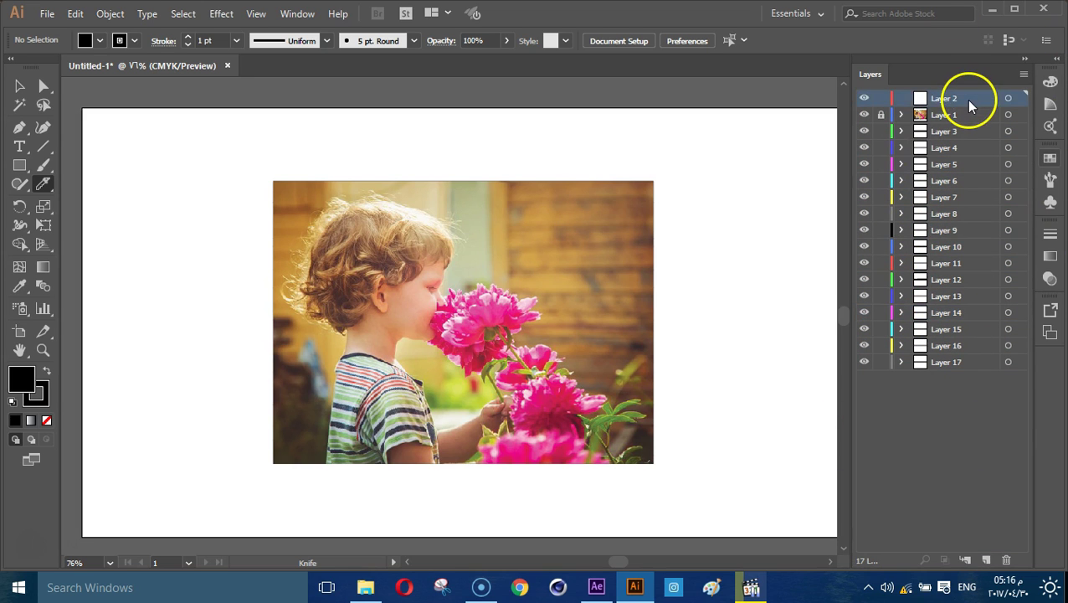
left_click(1009, 560)
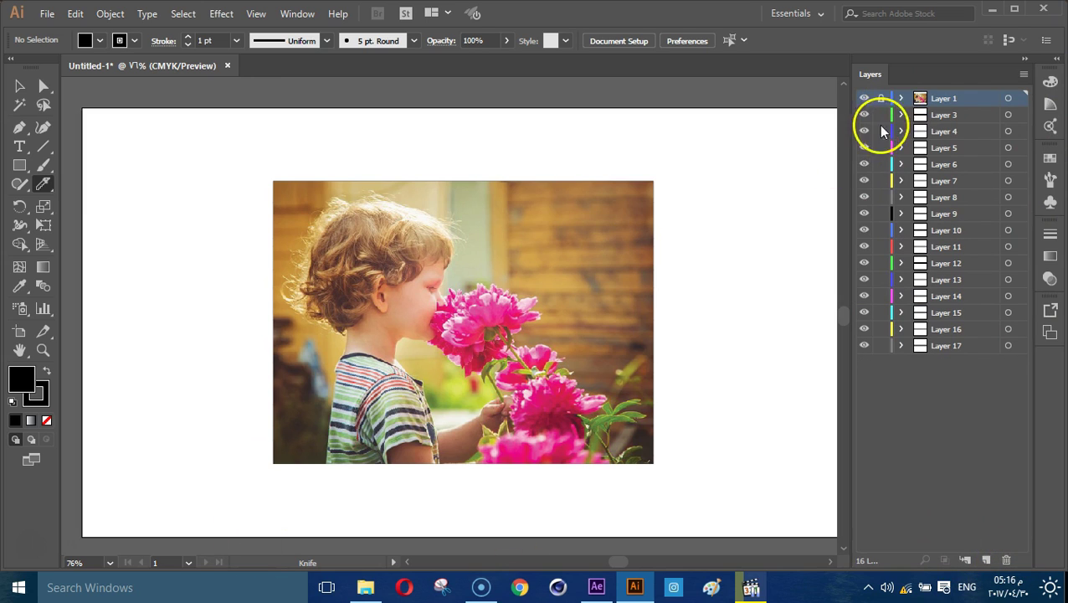
left_click(864, 99)
left_click(865, 99)
type("boy")
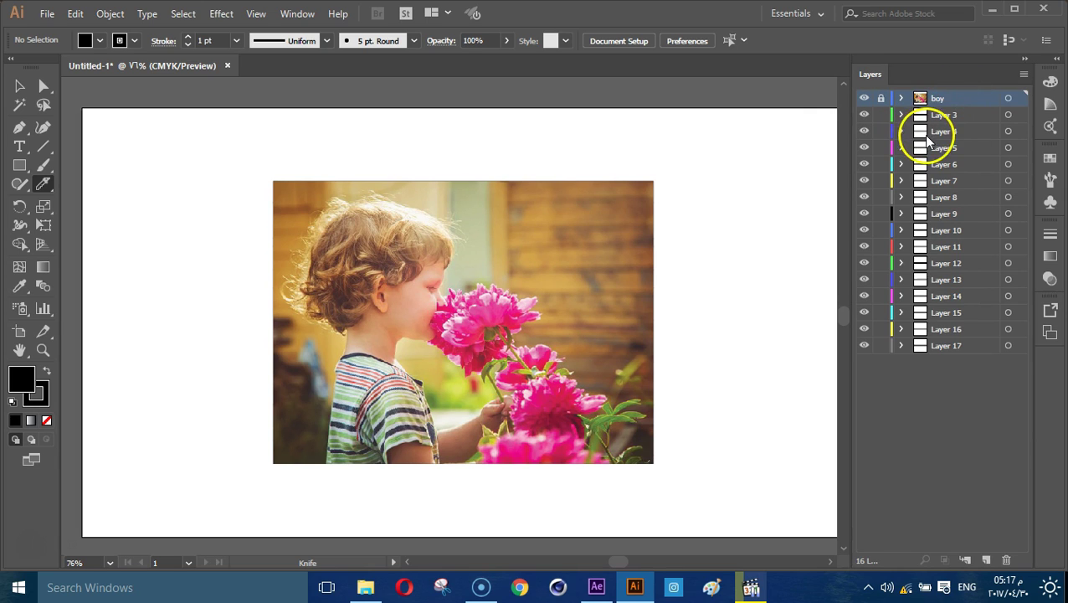
Save the artwork to the Desktop as Boy.ai with the default Illustrator options.
left_click(55, 14)
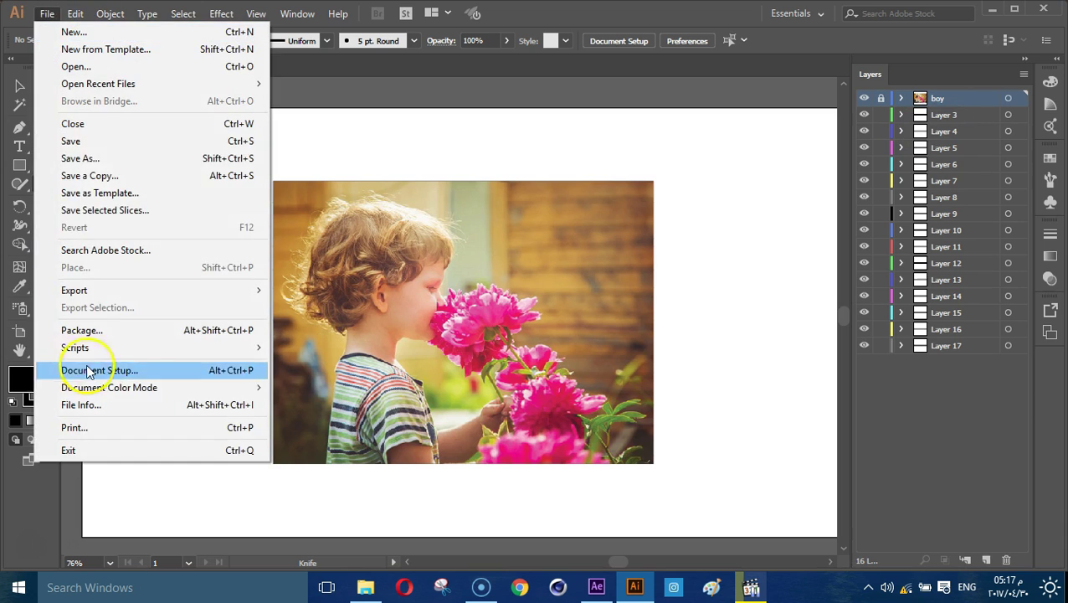
left_click(99, 150)
left_click(71, 132)
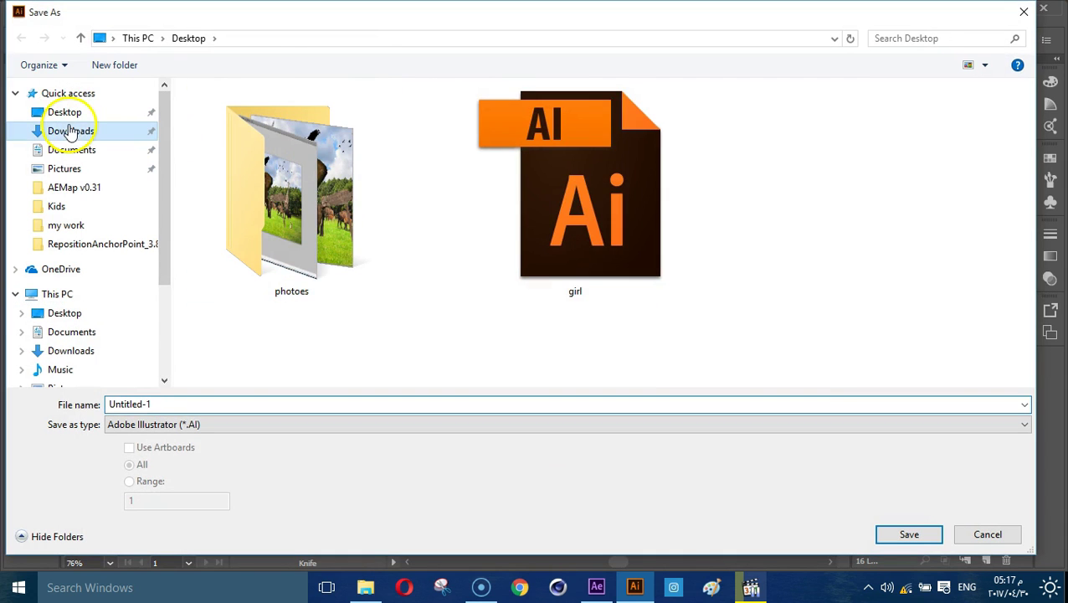
left_click(67, 112)
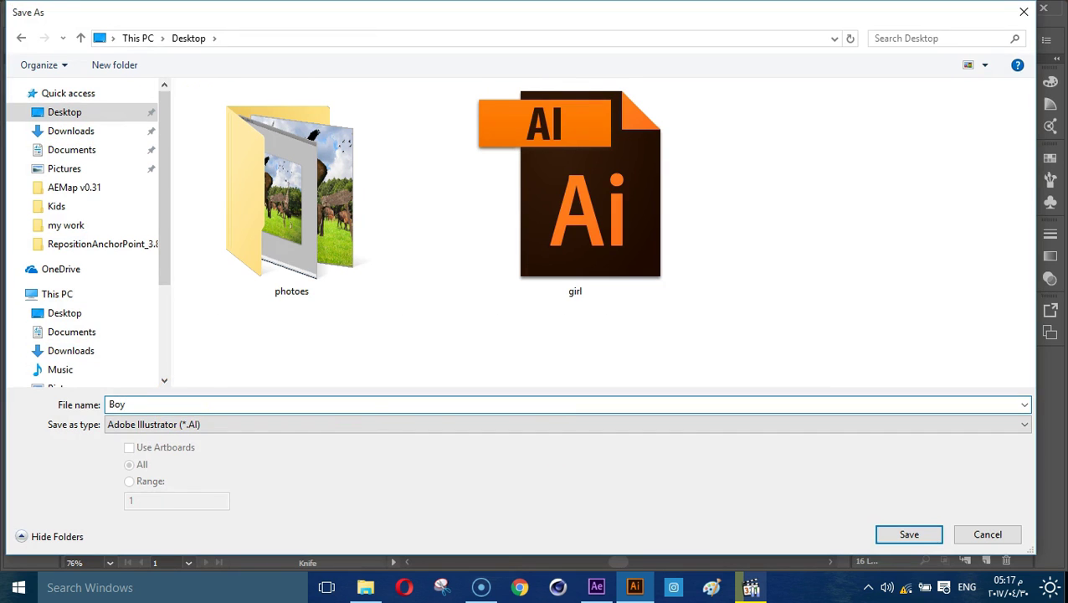
key("Return")
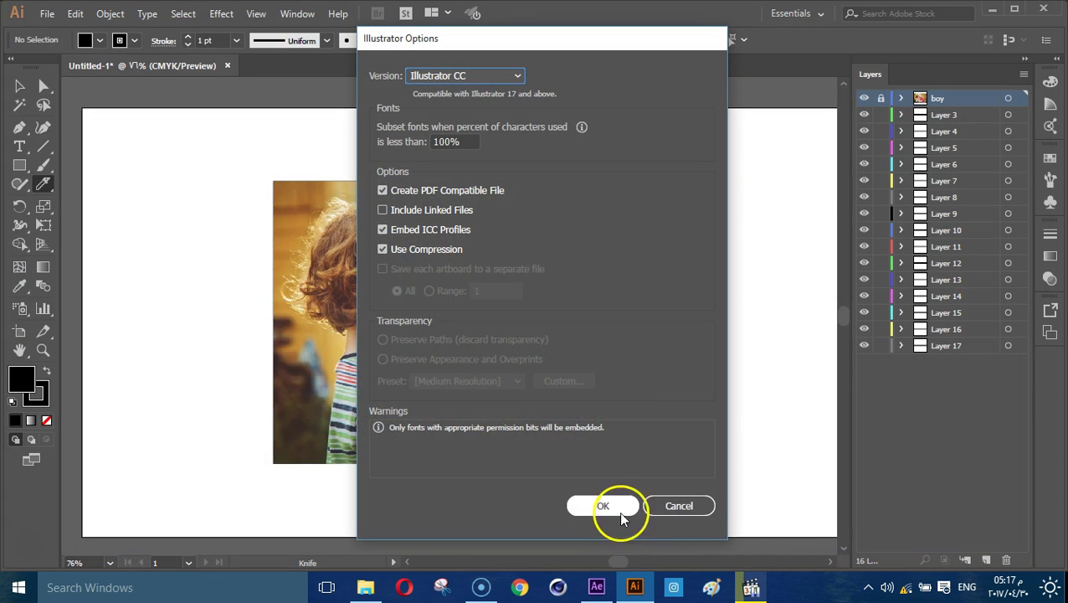
left_click(615, 510)
Import Desktop file Boy.ai into After Effects as Composition – Retain Layer Sizes.
mouse_move(484, 580)
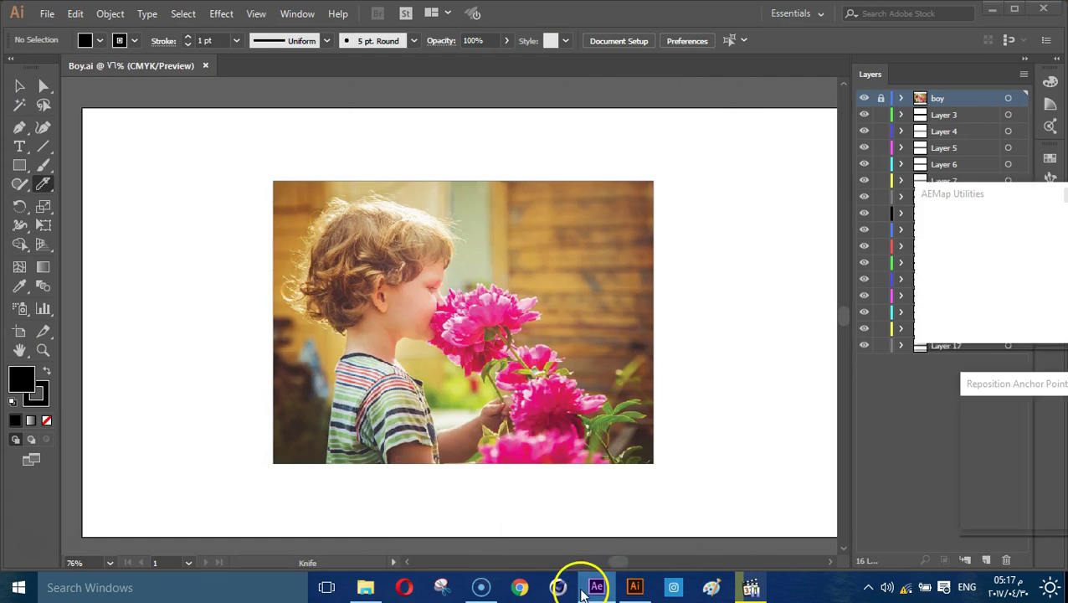
left_click(596, 586)
double_click(222, 292)
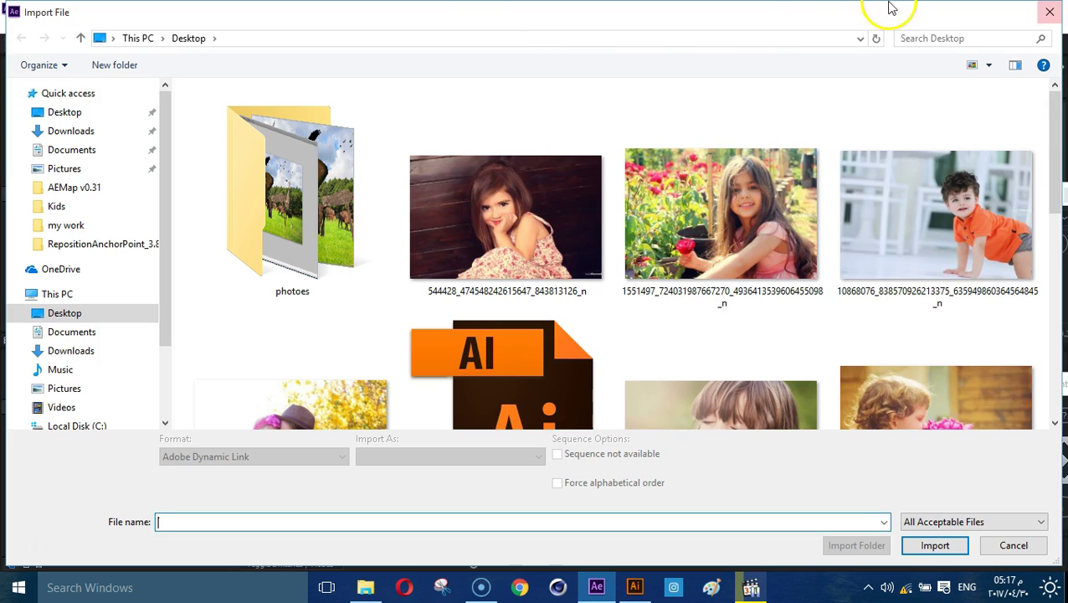
left_click(727, 361)
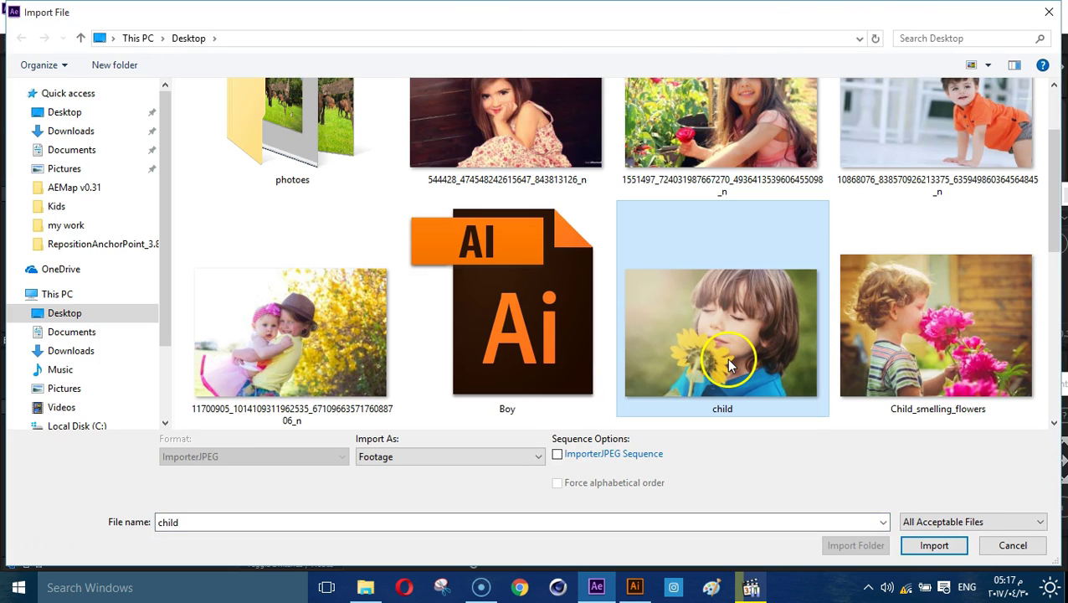
left_click(571, 346)
left_click(423, 459)
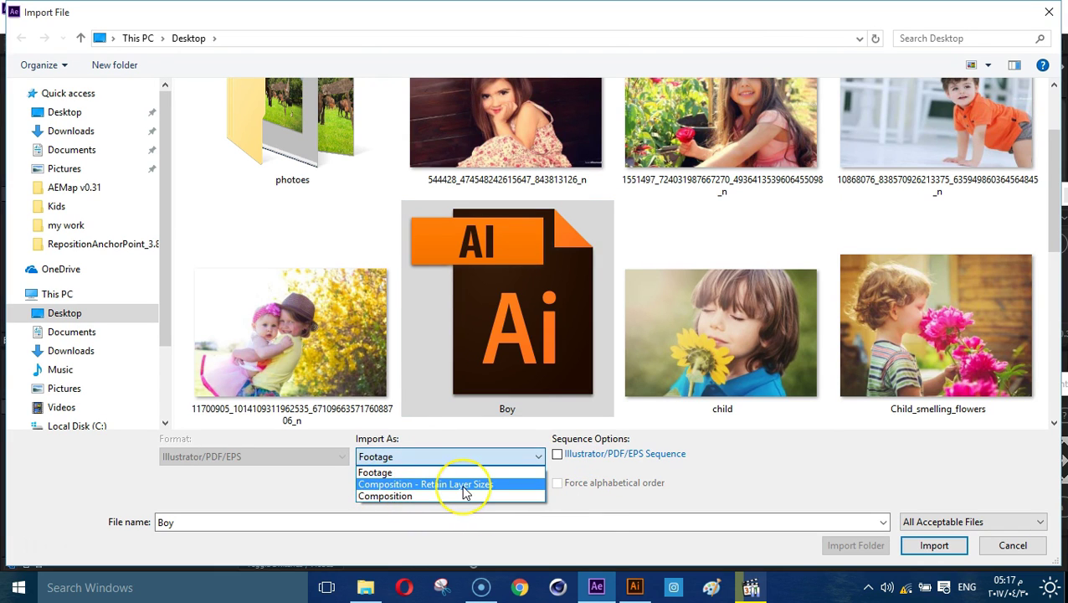
left_click(494, 485)
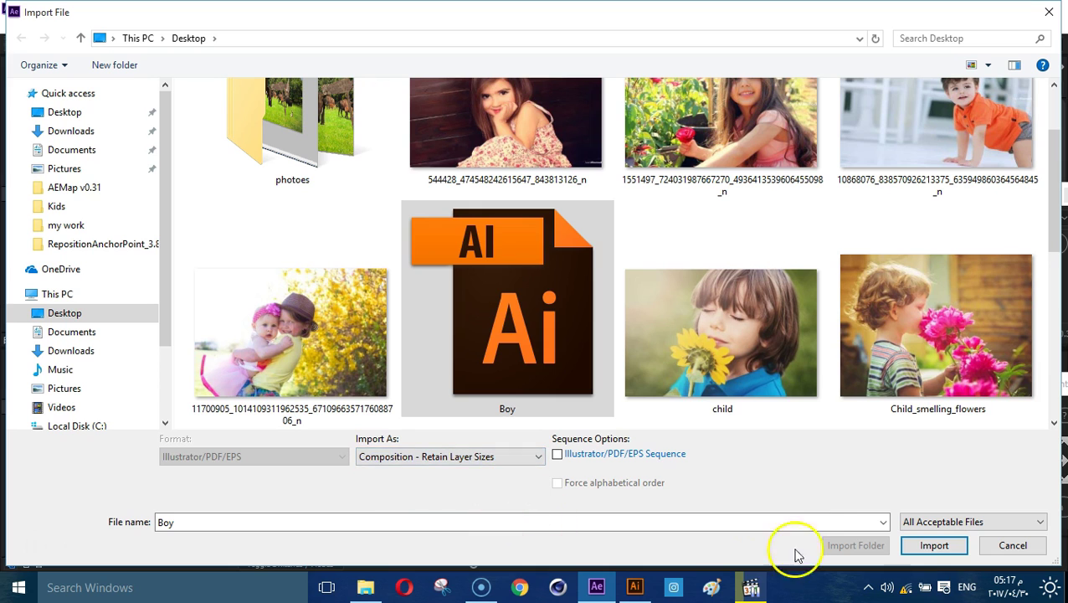
left_click(935, 542)
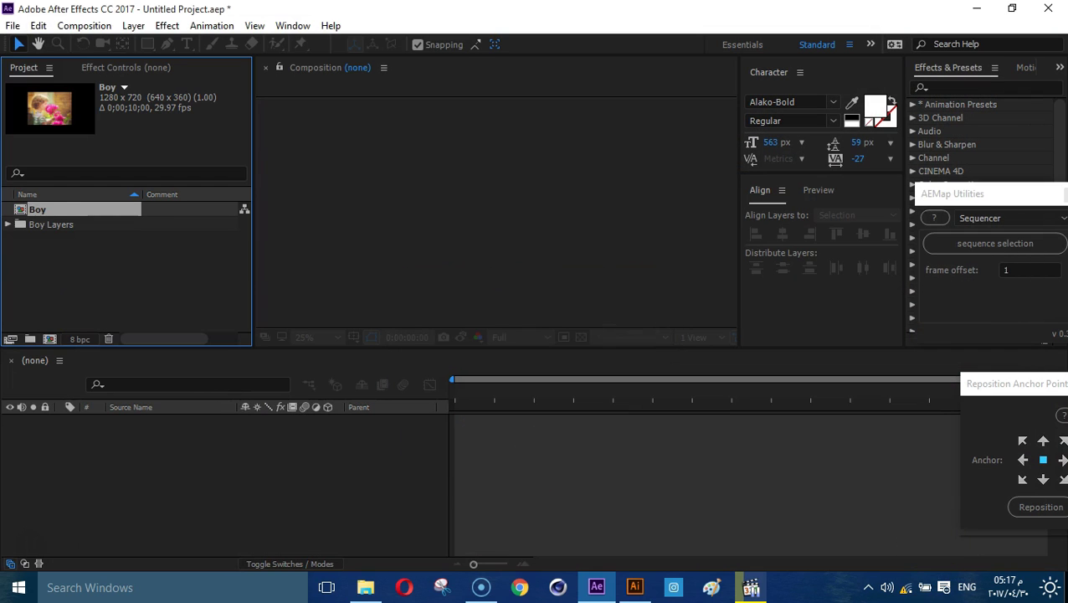
Open the Boy comp and pre-compose strip Layers 3–17 into a comp named Box.
double_click(50, 210)
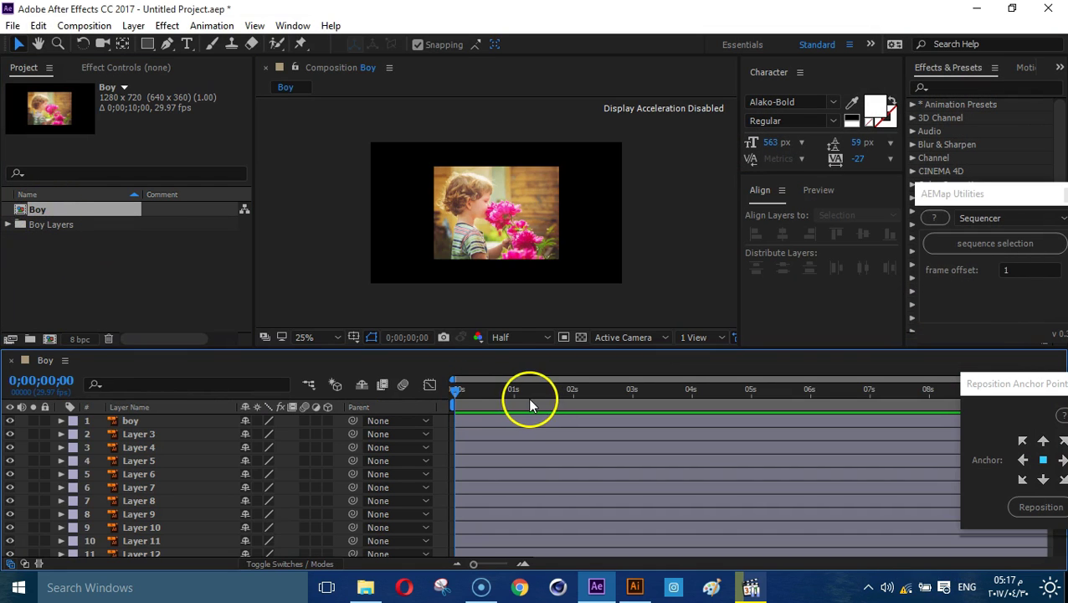
scroll(552, 258, "up", 4)
scroll(552, 258, "down", 4)
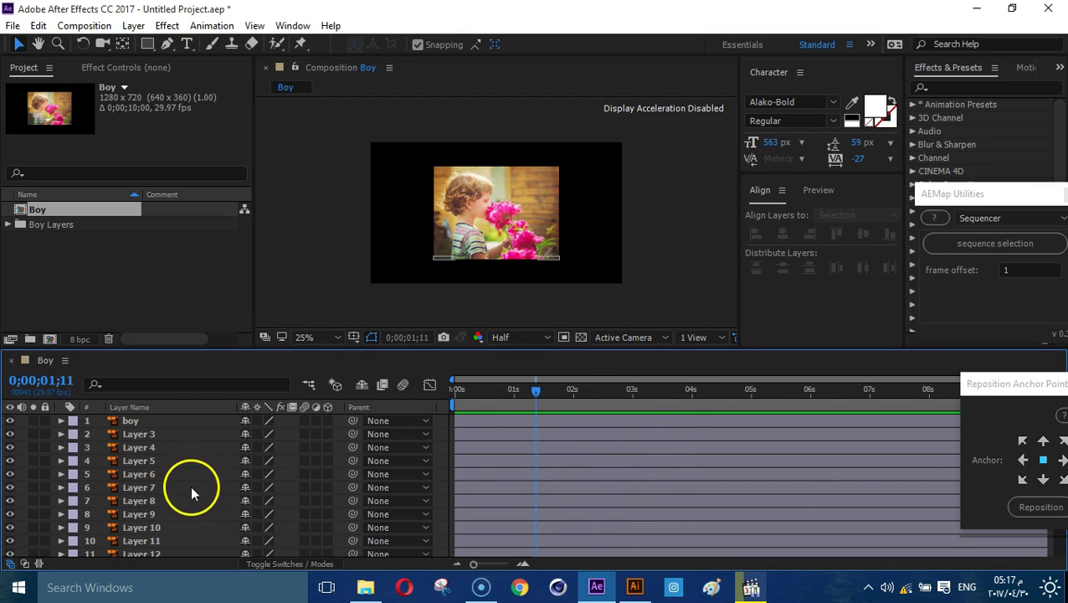
left_click(148, 460)
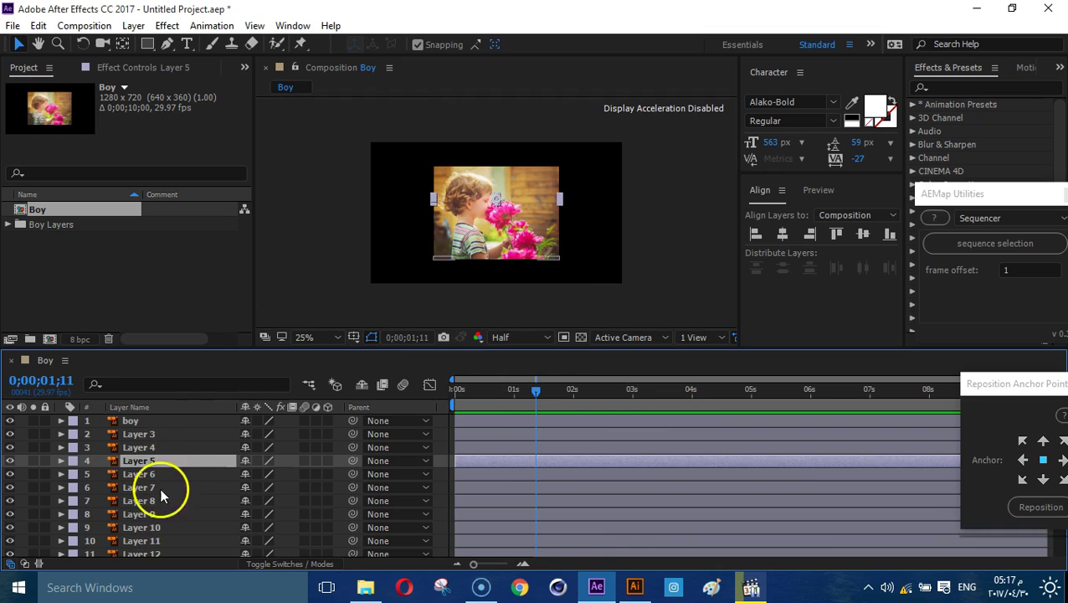
left_click(141, 422)
left_click(145, 434)
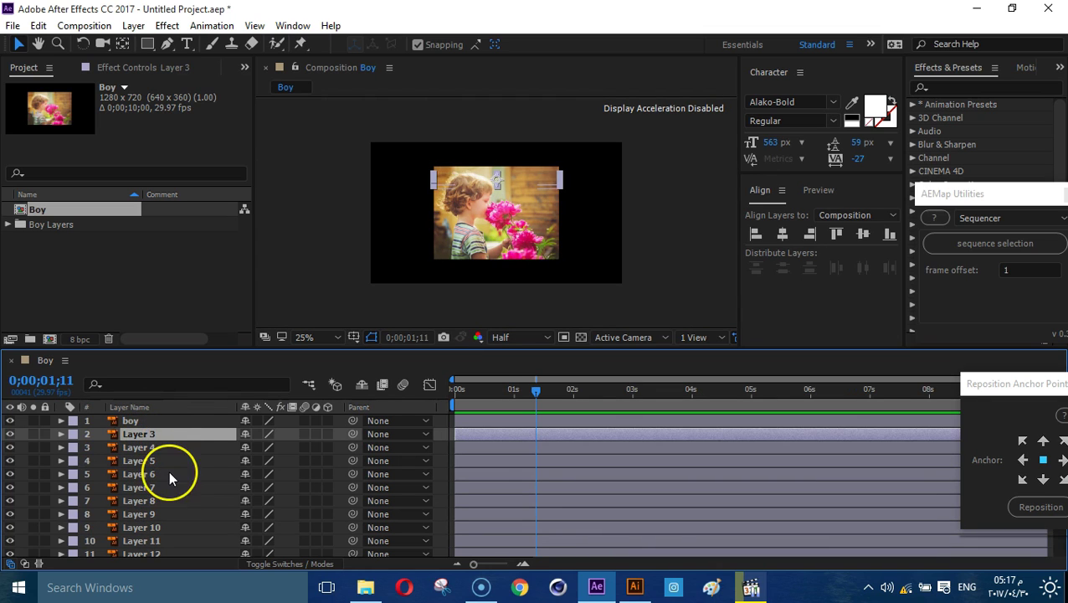
scroll(168, 474, "down", 3)
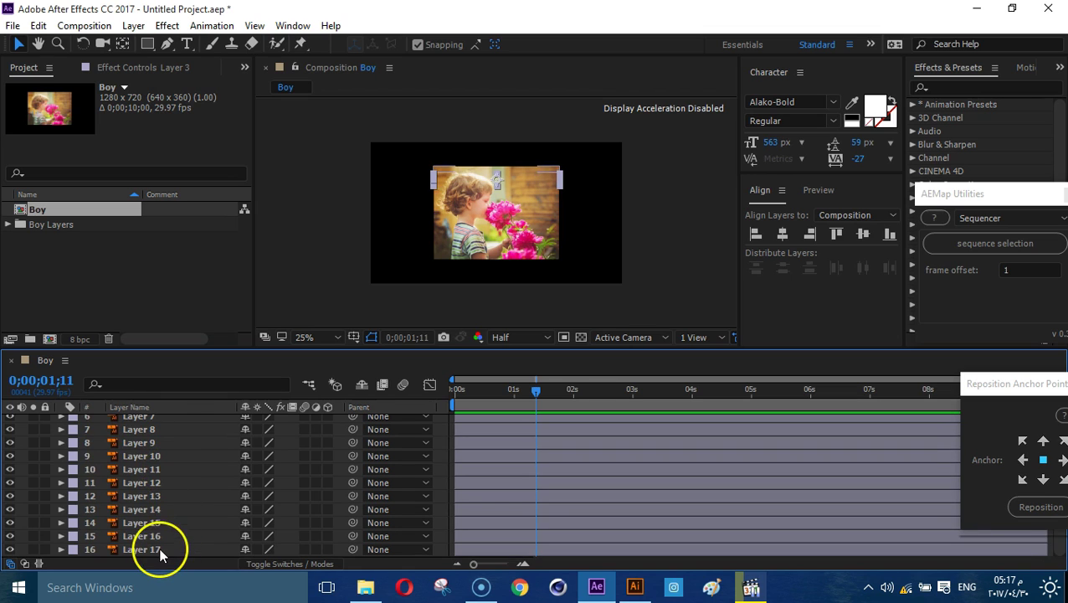
left_click(159, 550, "shift")
scroll(162, 554, "up", 3)
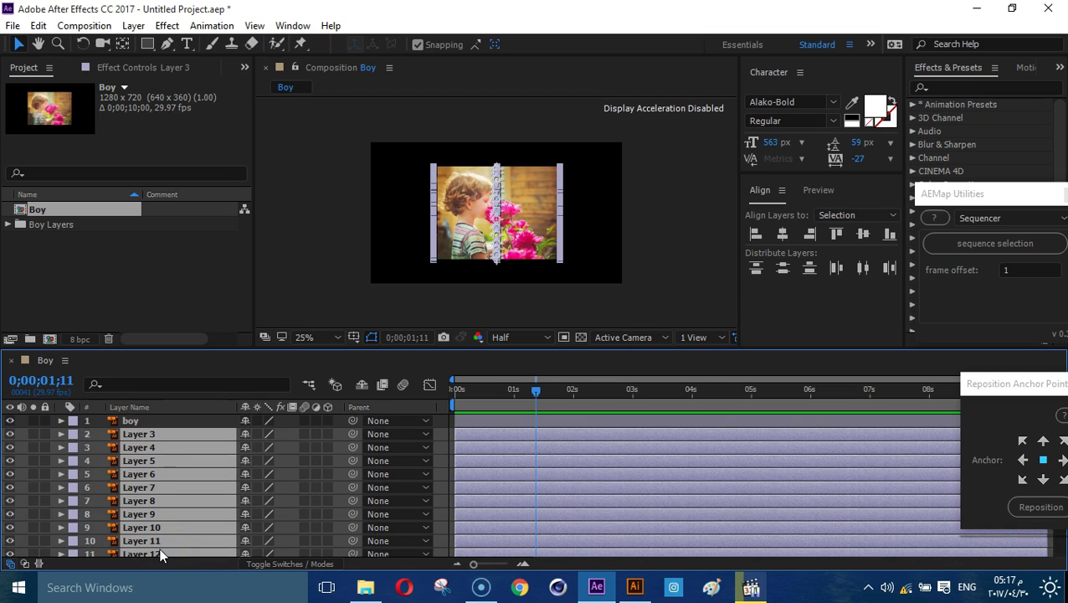
key("ctrl+shift+c")
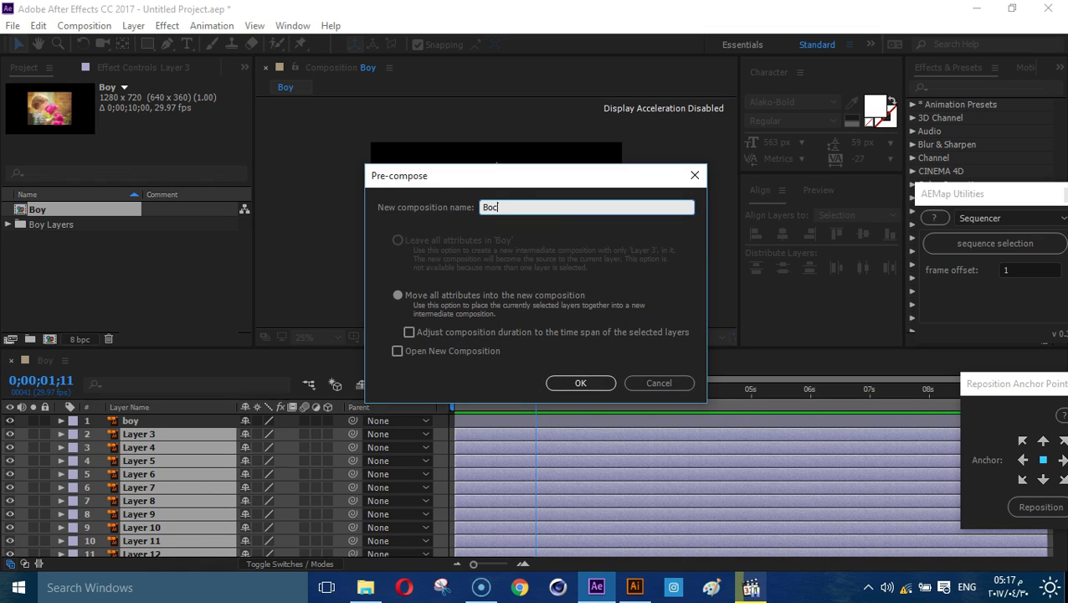
key("Return")
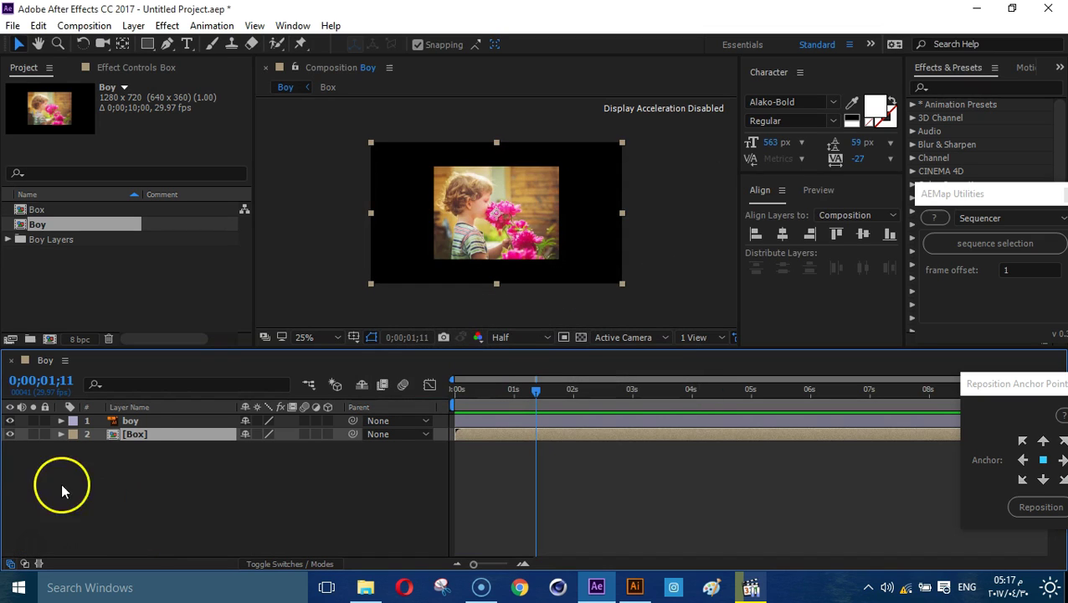
Turn on the transparency grid, check the Box layer beneath boy, and open Box.
left_click(11, 422)
left_click(11, 422)
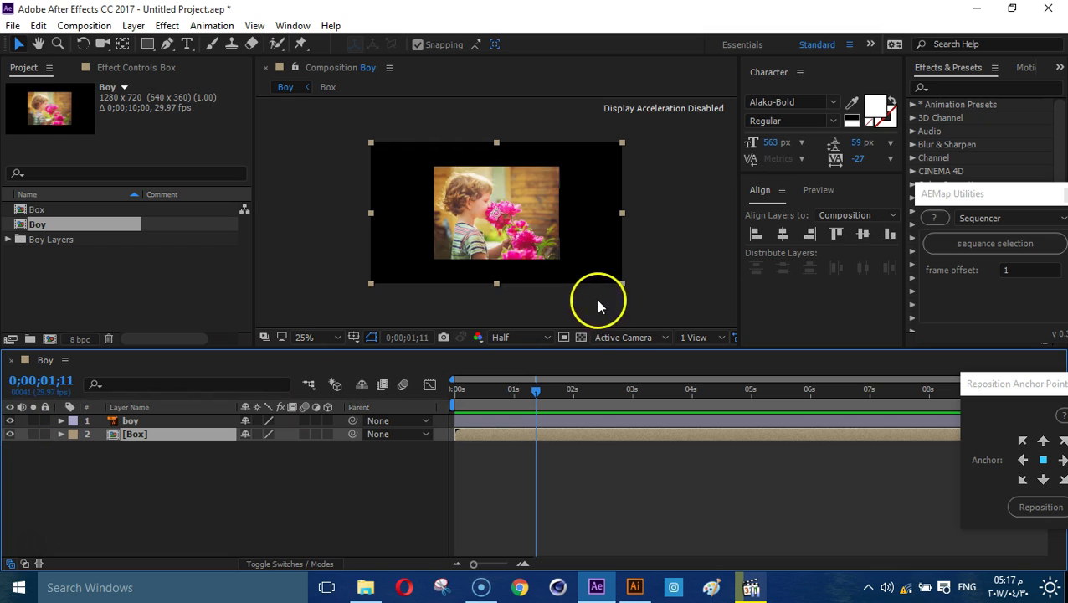
left_click(581, 337)
left_click(11, 421)
left_click(11, 421)
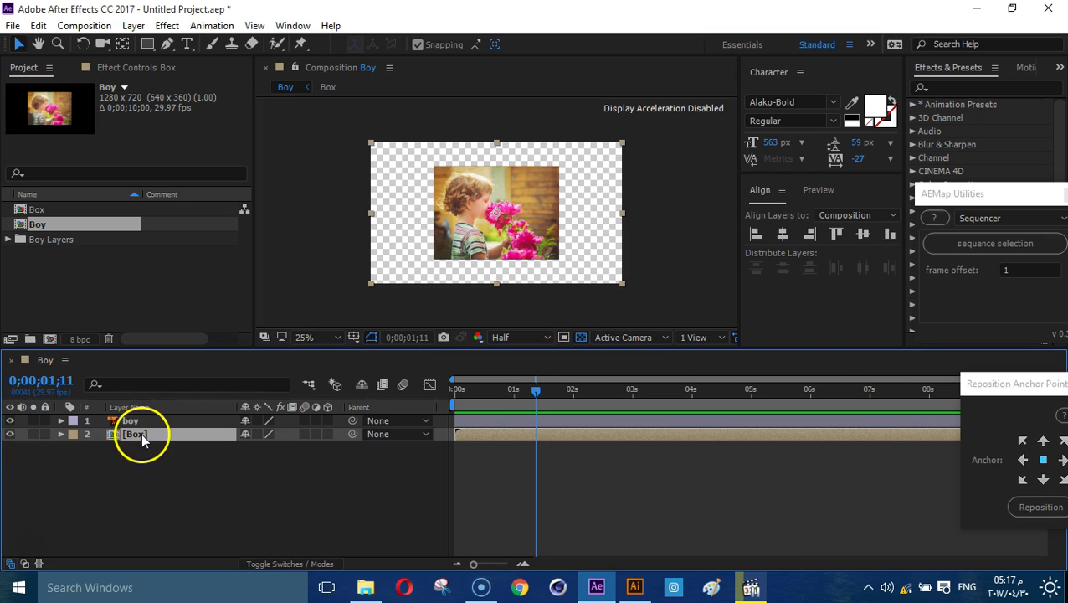
double_click(143, 434)
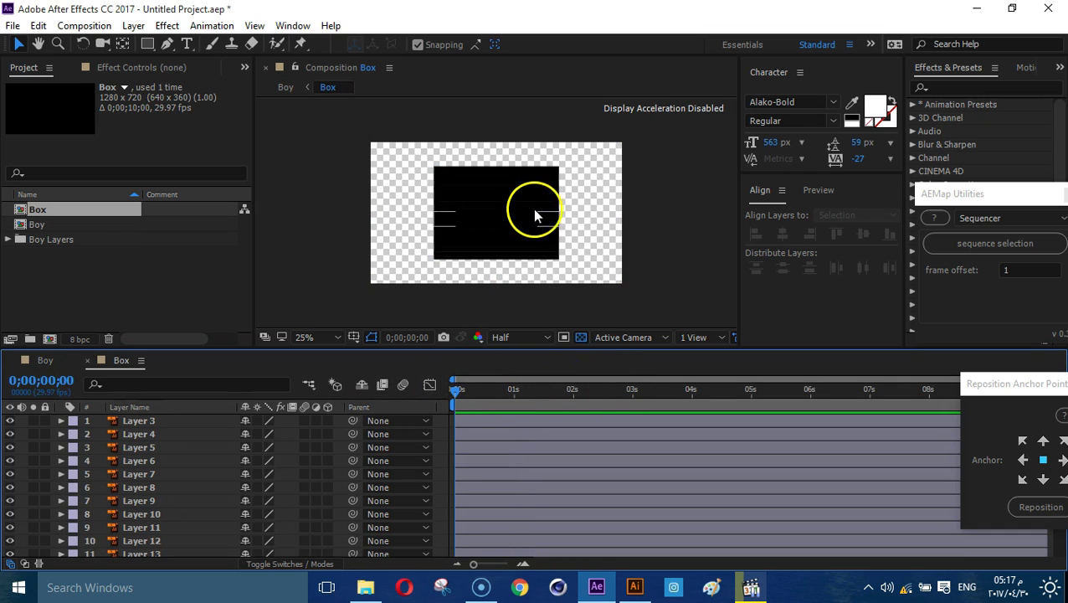
Reposition the anchor points of all strip layers in Box to their right-middle edge.
scroll(535, 216, "up", 1)
left_click(193, 489)
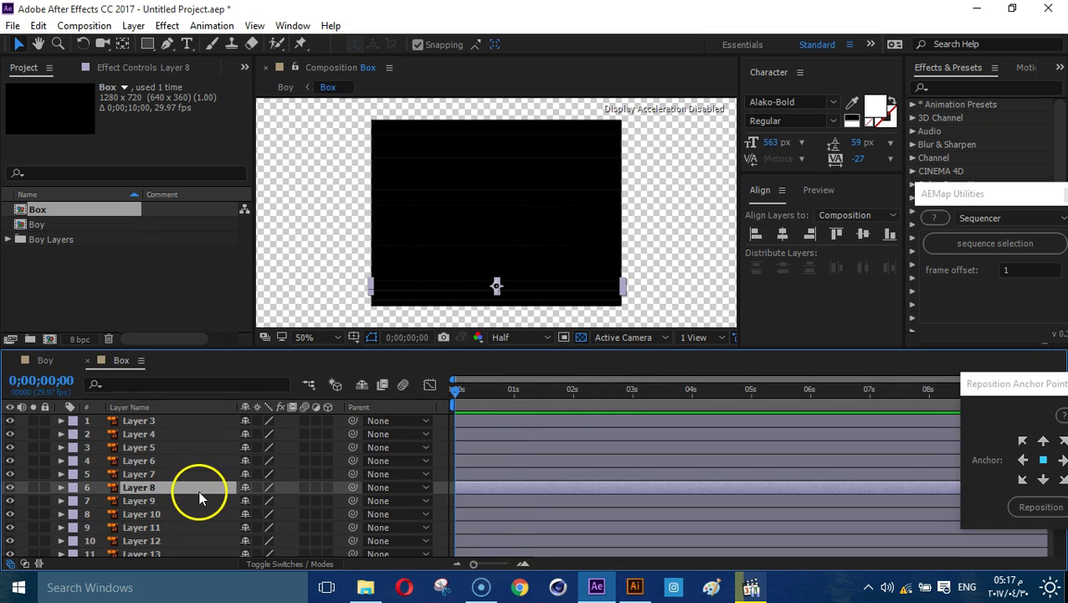
key("ctrl+a")
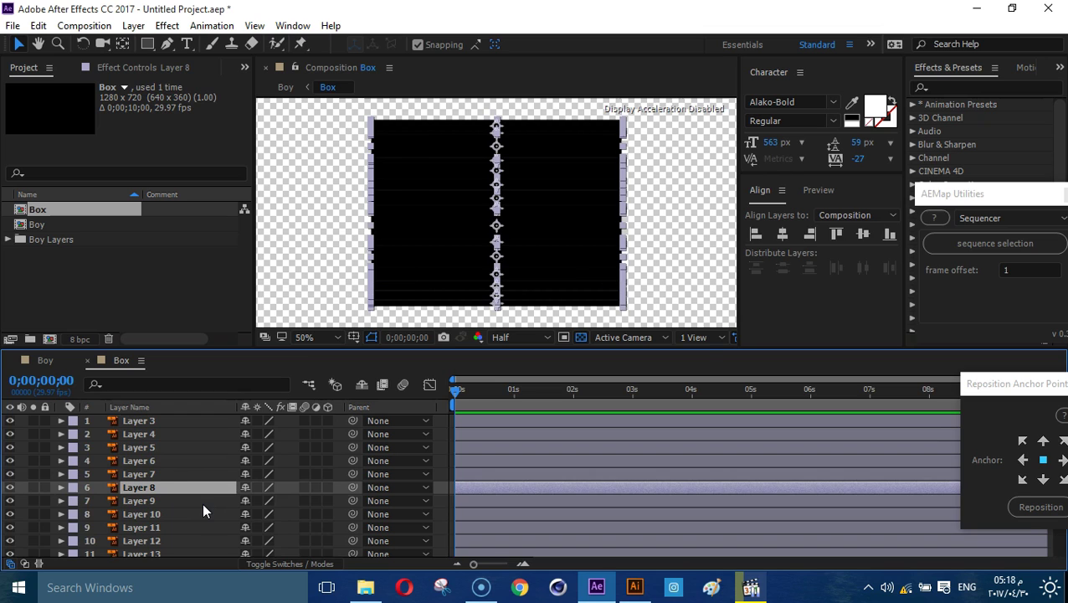
left_click_drag(1029, 381, 777, 291)
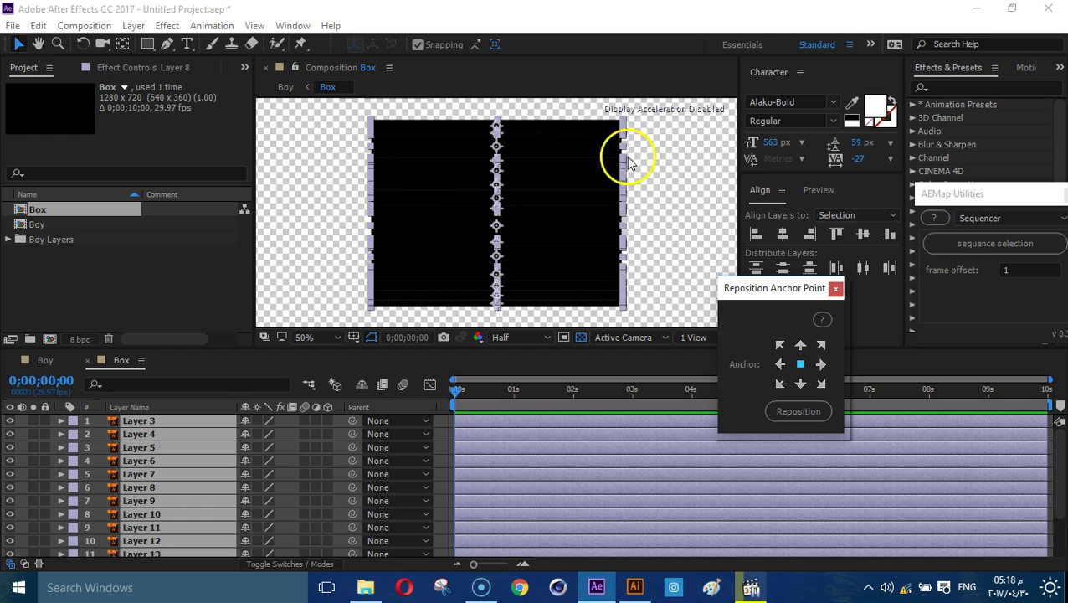
left_click(822, 364)
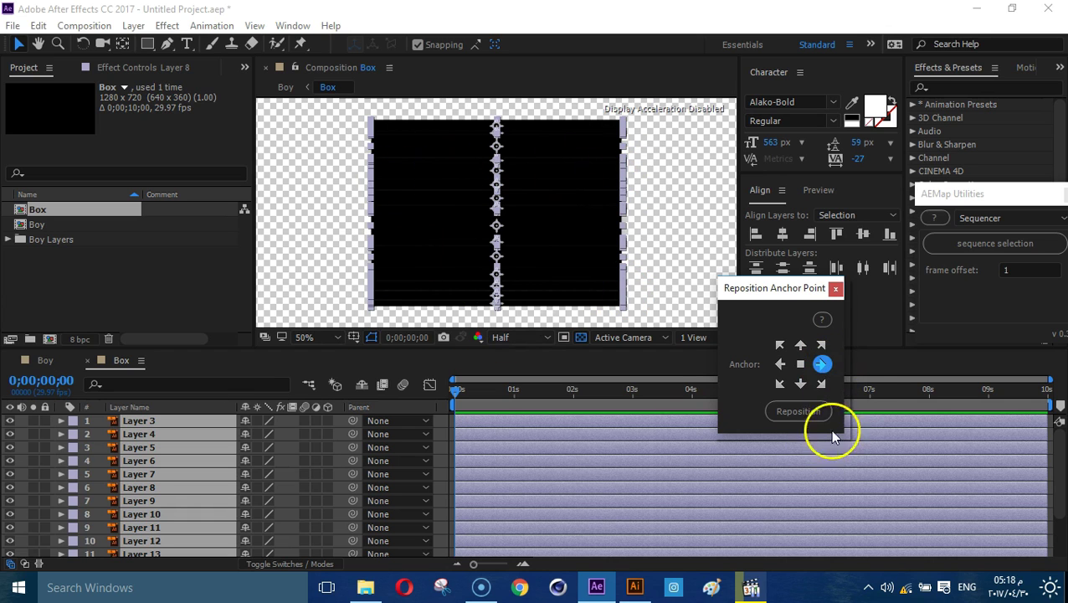
left_click(777, 411)
left_click_drag(774, 287, 978, 290)
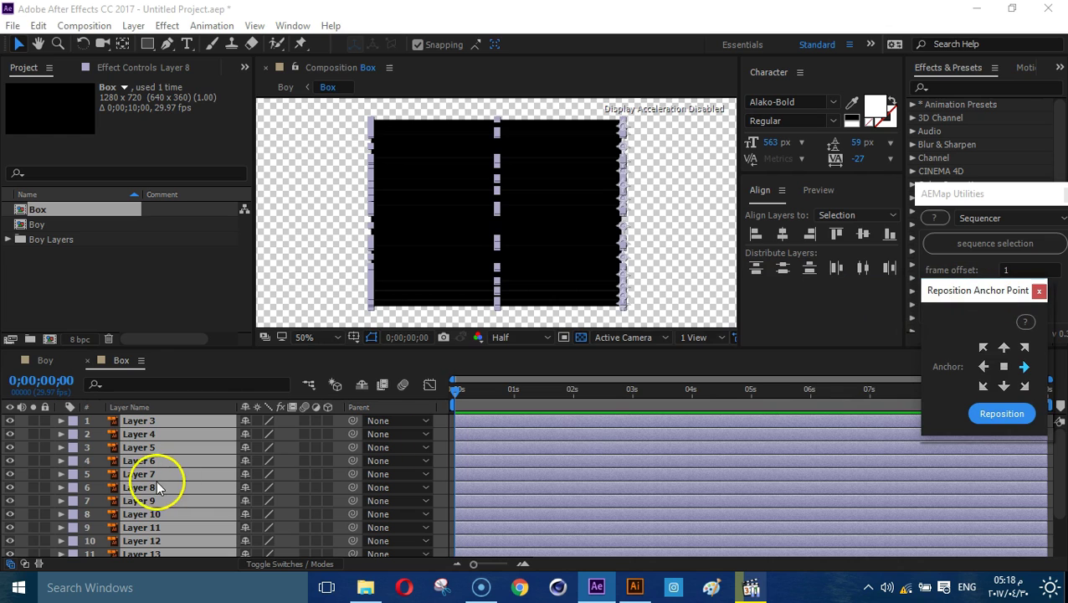
left_click(634, 303)
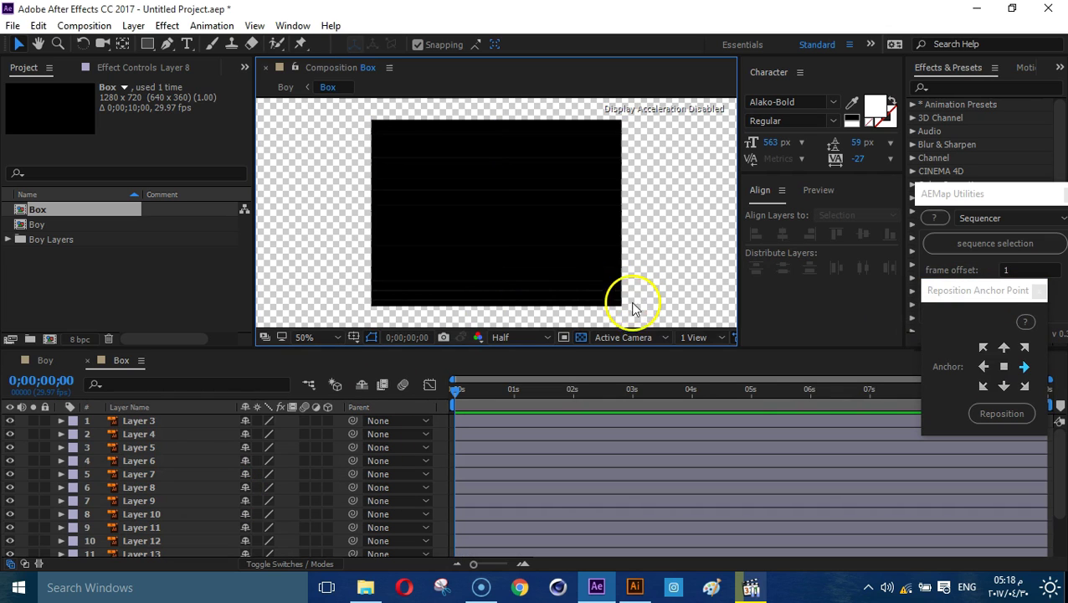
Keyframe Layer 3's Scale from 0,230% at 0s to 100,100% at 0;00;01;10.
left_click(175, 421)
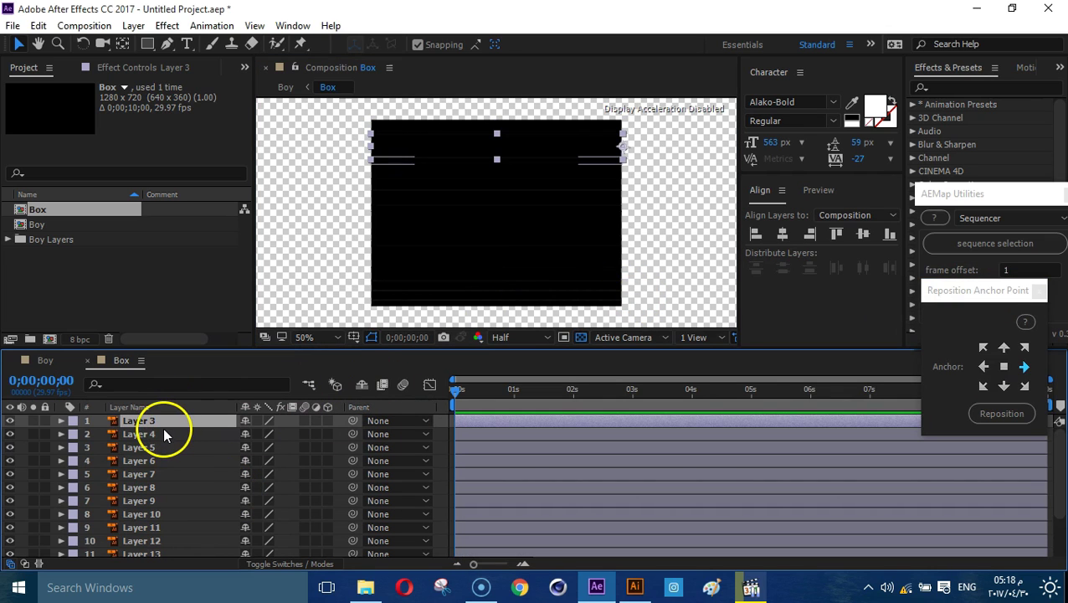
key("s")
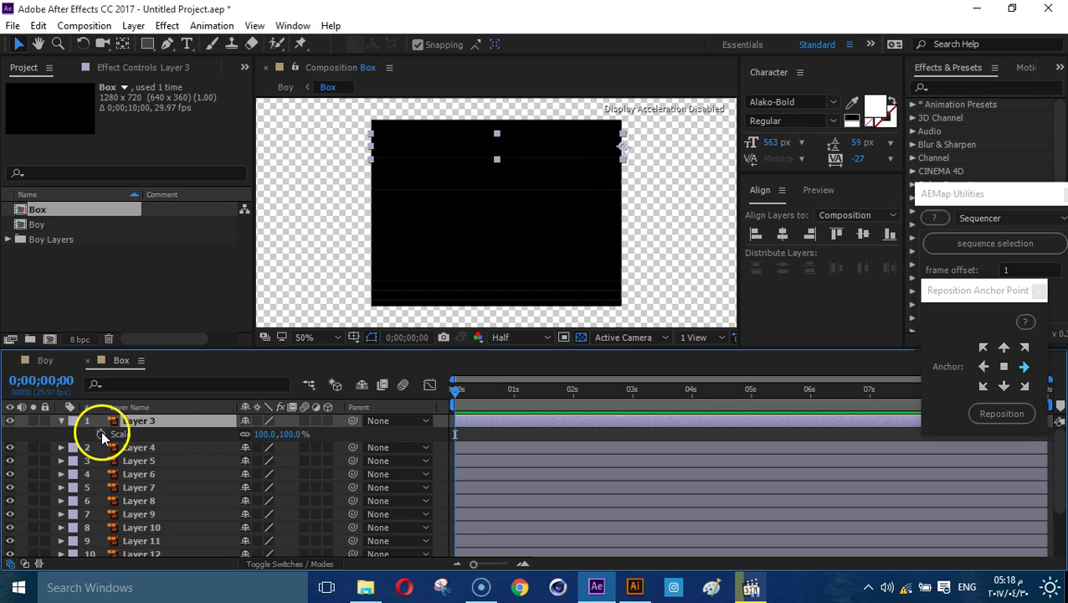
left_click(102, 434)
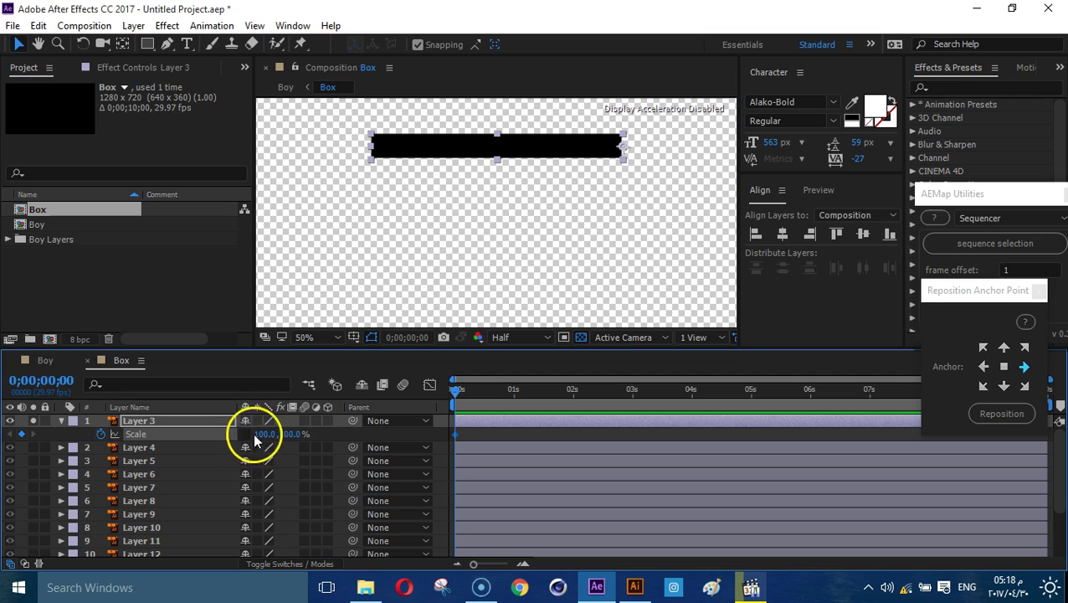
left_click_drag(257, 441, 201, 443)
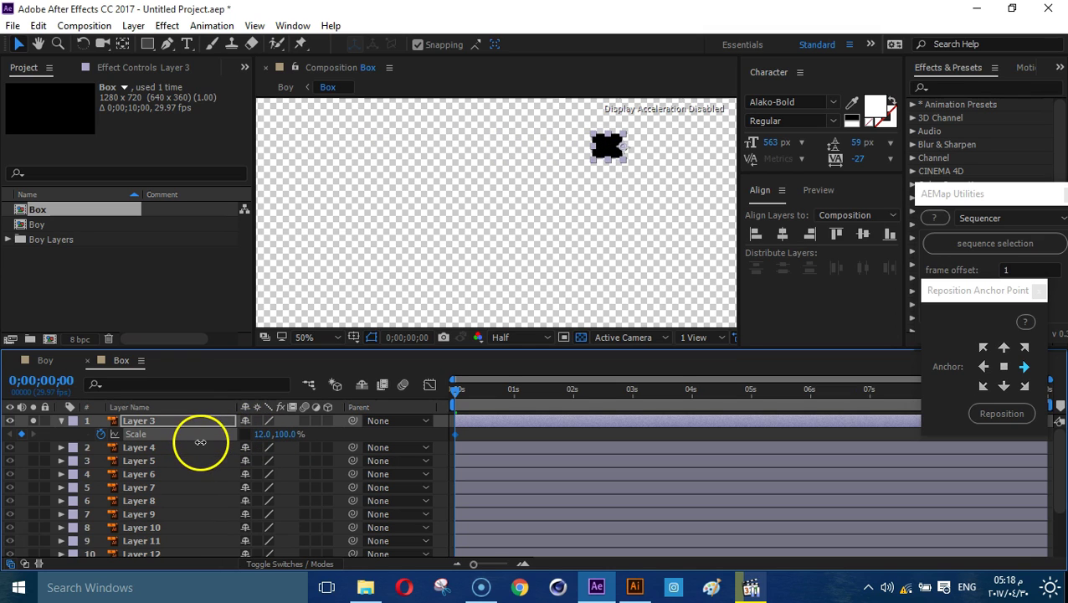
left_click_drag(287, 435, 411, 453)
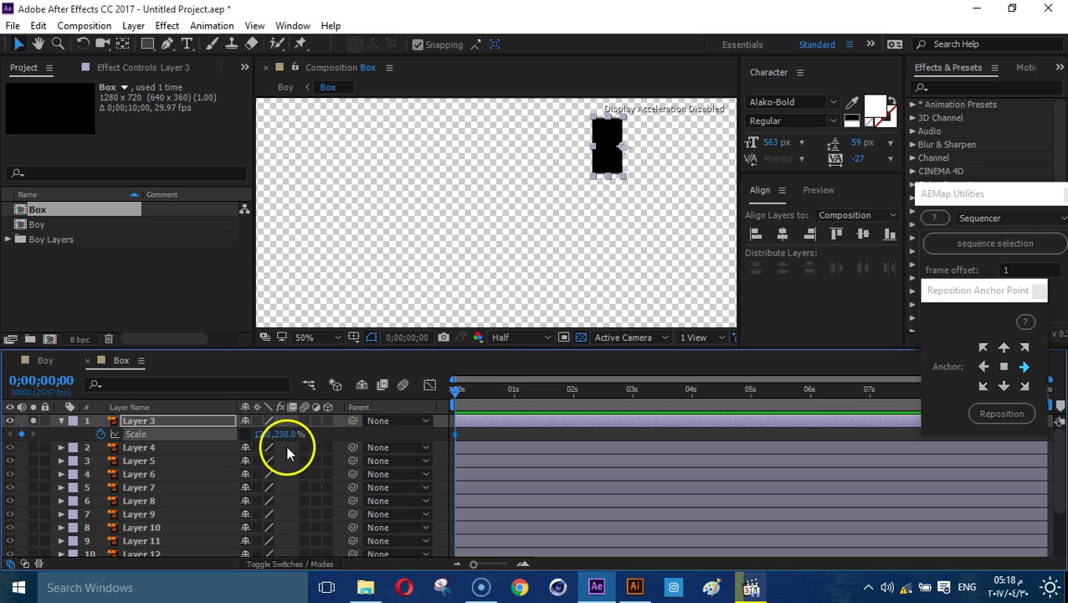
left_click_drag(262, 435, 250, 440)
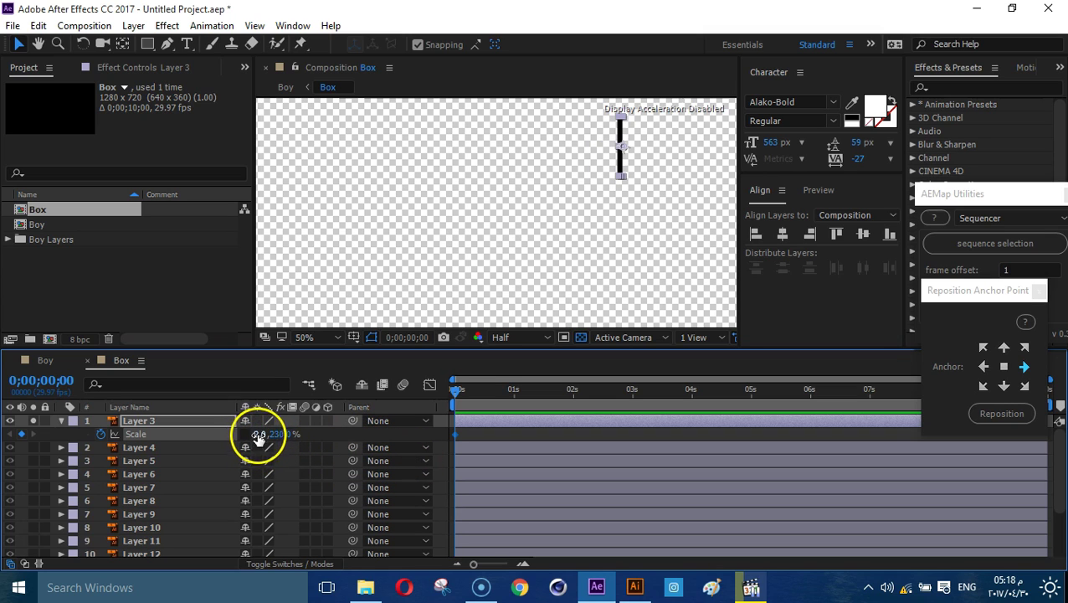
type("0")
key("Return")
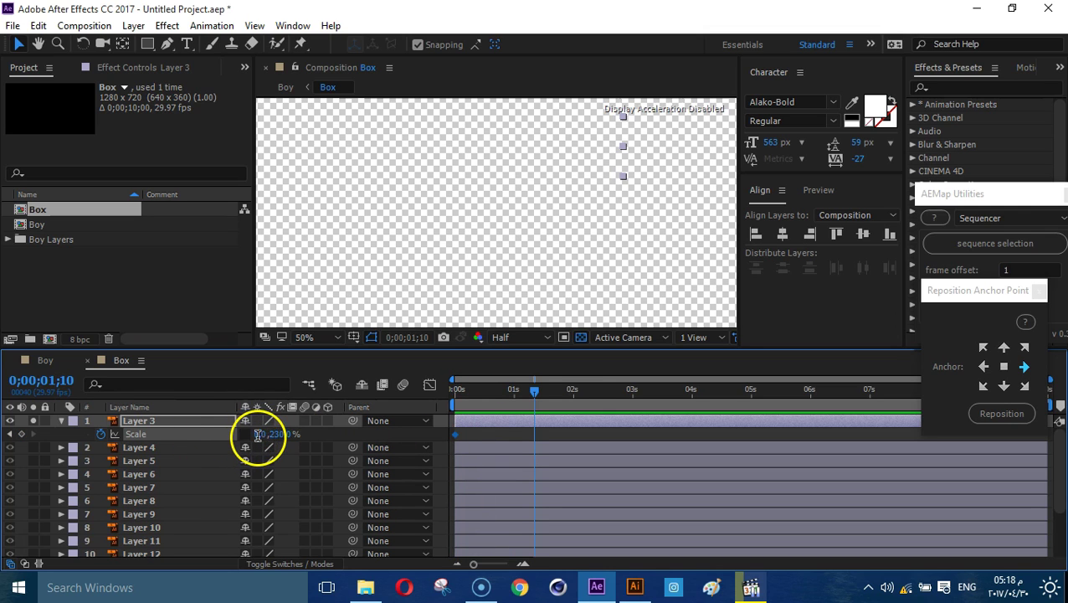
type("0")
key("Return")
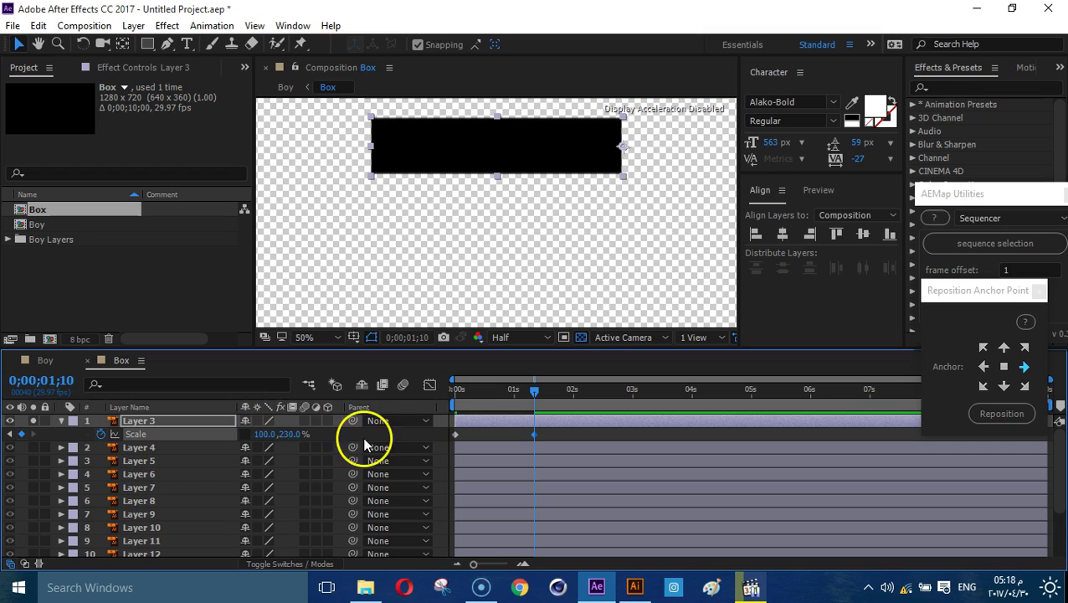
left_click(294, 434)
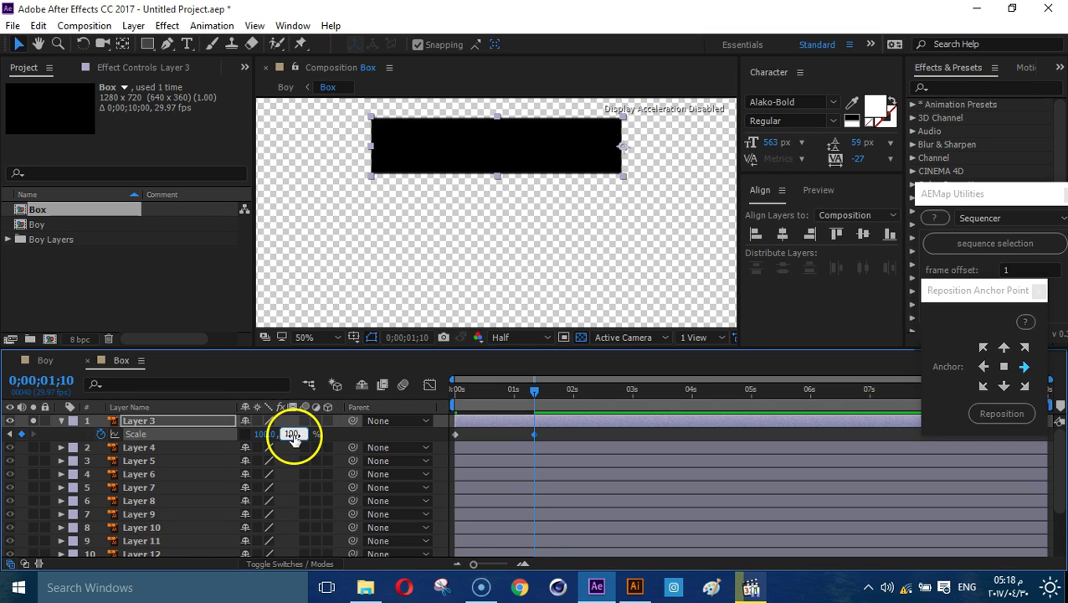
key("Return")
Apply Easy Ease to both Scale keyframes and sharpen the speed curve in the Graph Editor.
left_click_drag(548, 433, 332, 508)
key("F9")
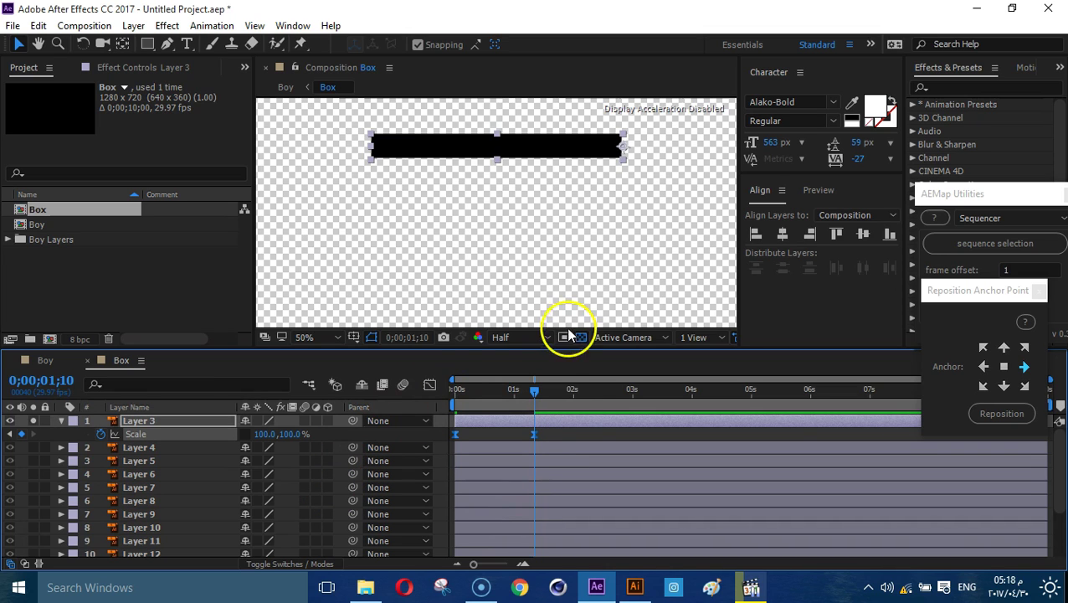
left_click(430, 384)
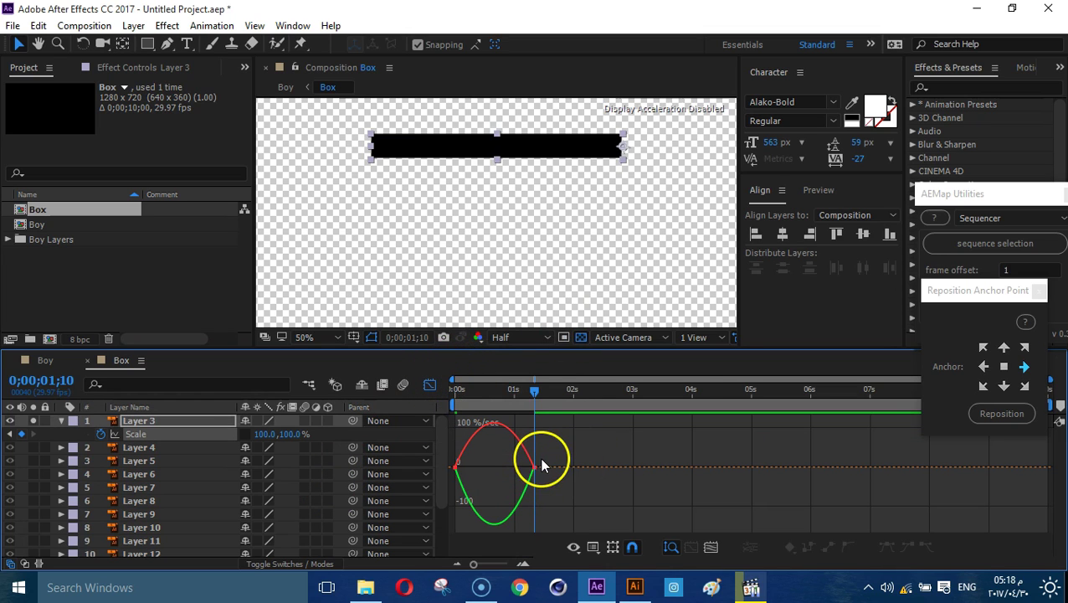
left_click_drag(543, 454, 451, 511)
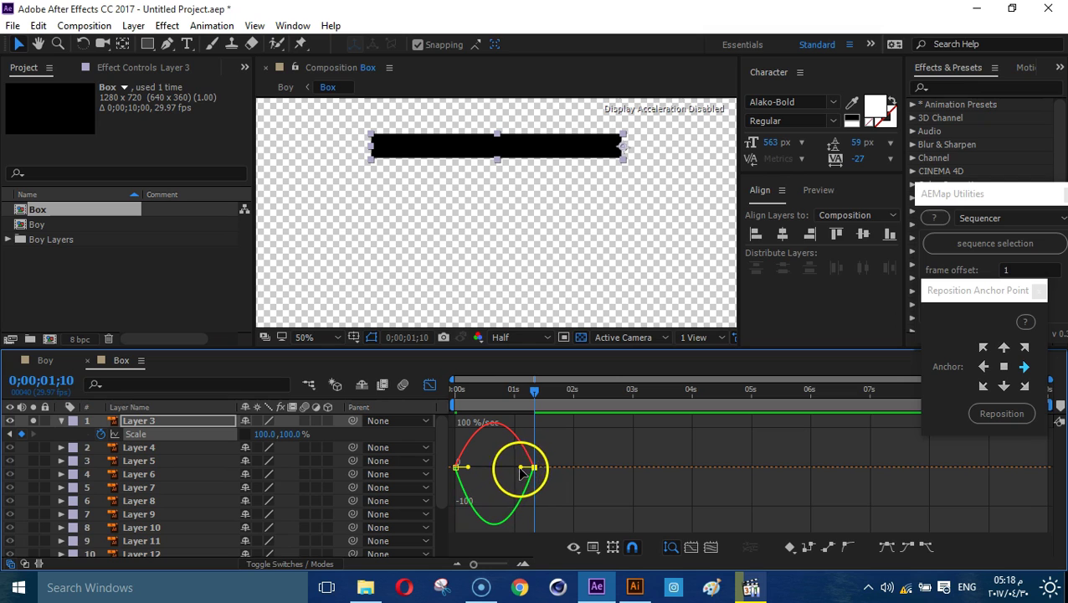
left_click_drag(516, 469, 531, 471)
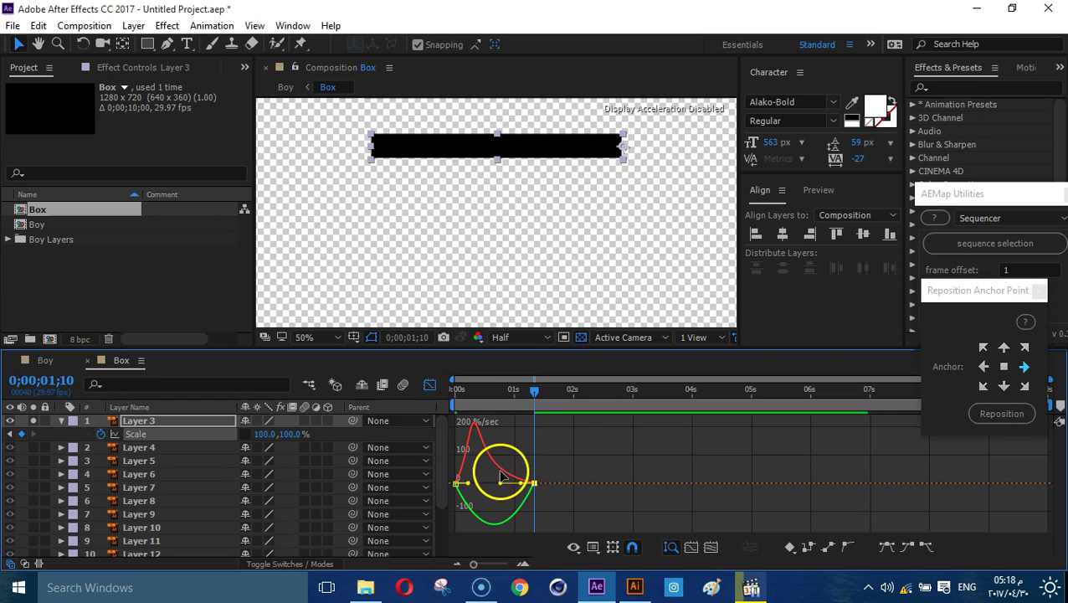
mouse_move(505, 489)
left_mouse_down()
mouse_move(523, 482)
mouse_move(506, 487)
left_mouse_up()
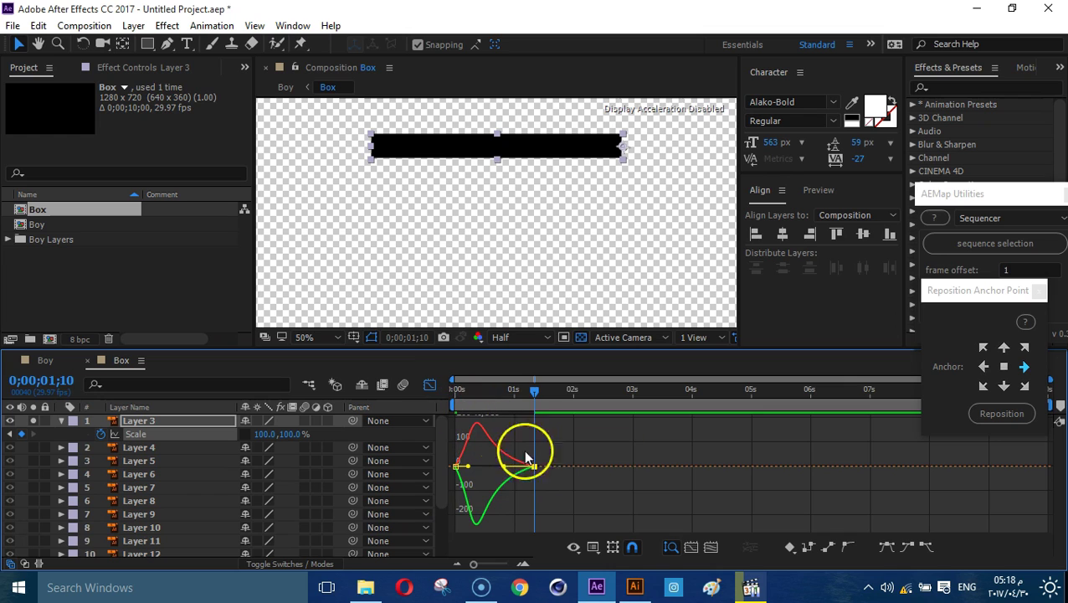
Preview the scale animation, then return to the start of the comp.
left_click(428, 385)
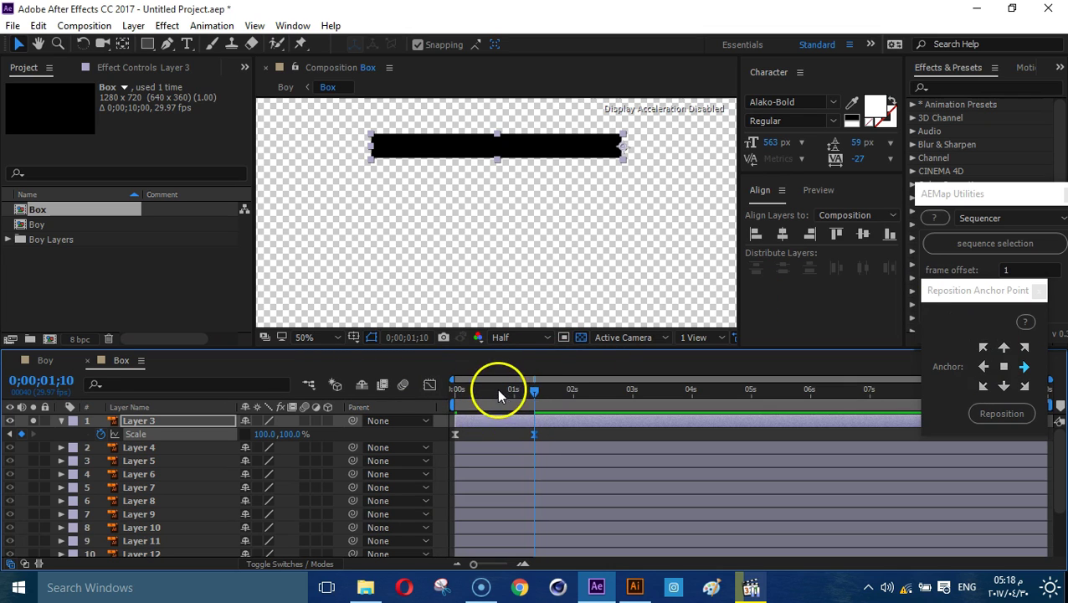
left_click_drag(497, 389, 432, 409)
left_click_drag(568, 398, 581, 402)
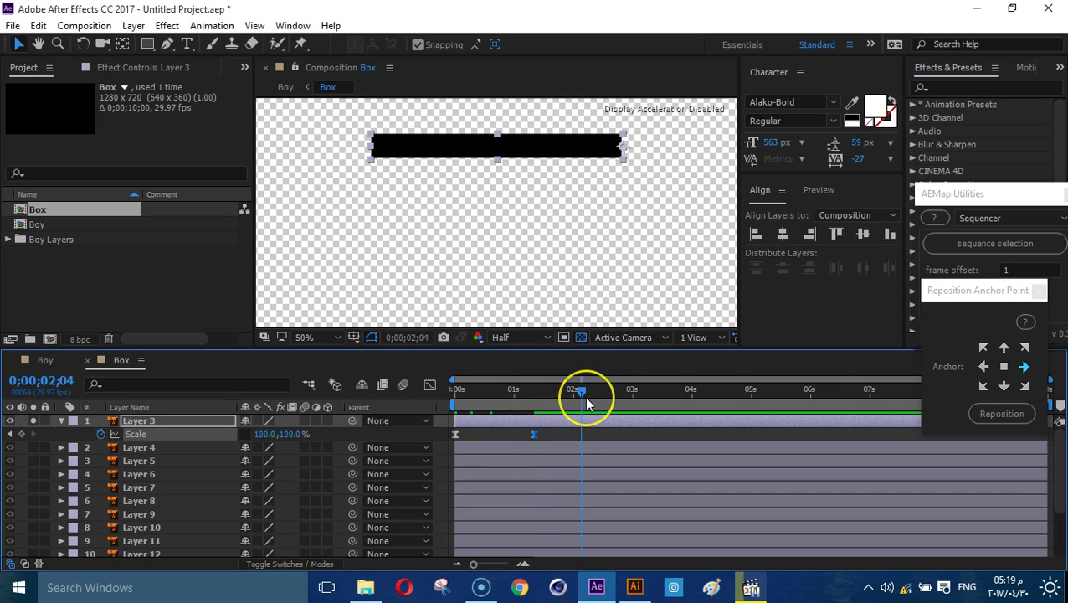
key("space")
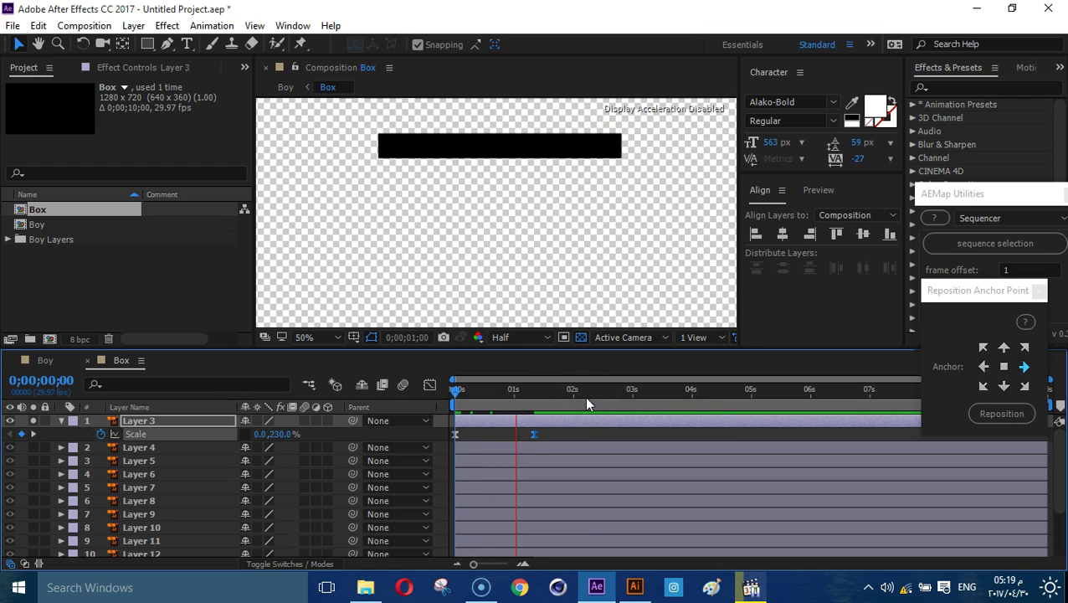
left_click_drag(591, 396, 568, 399)
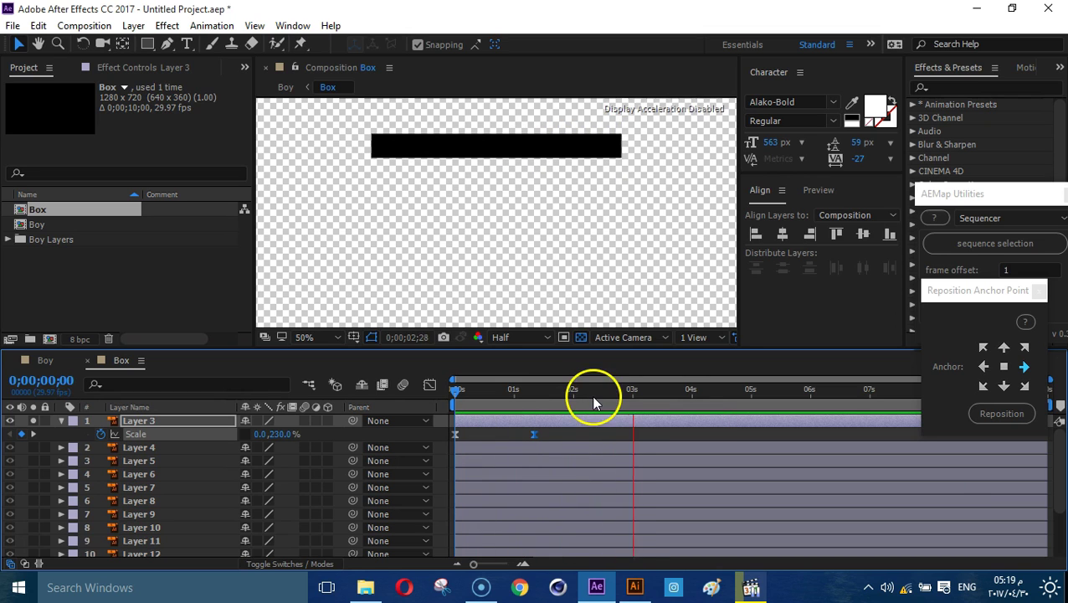
key("space")
key("Home")
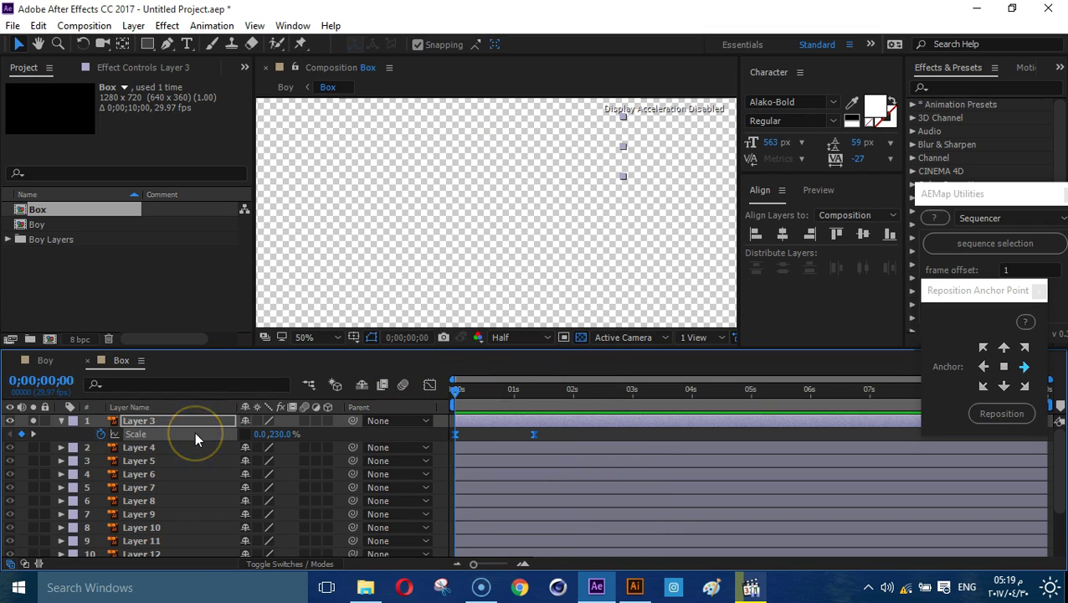
Paste Layer 3's Scale keyframes onto Layer 4 and all remaining strip layers.
left_click(140, 448)
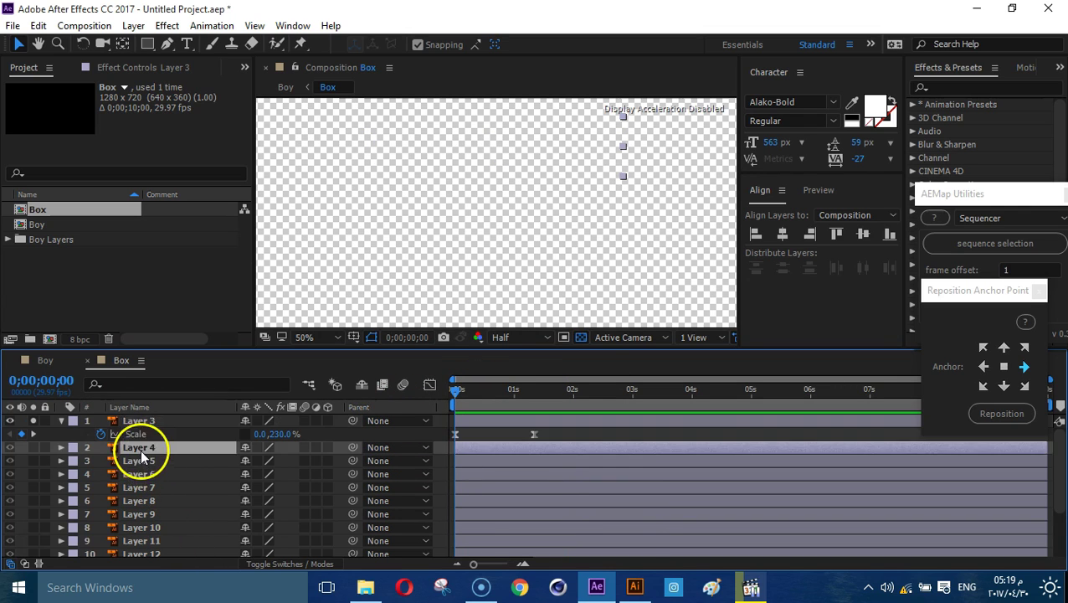
scroll(143, 513, "down", 2)
left_click(144, 551, "shift")
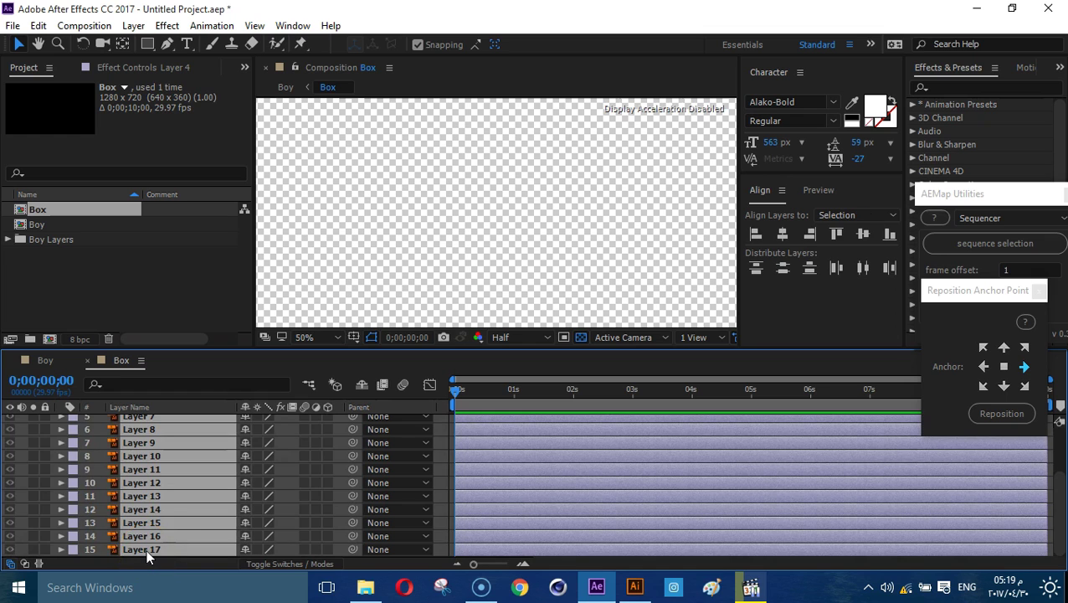
key("s")
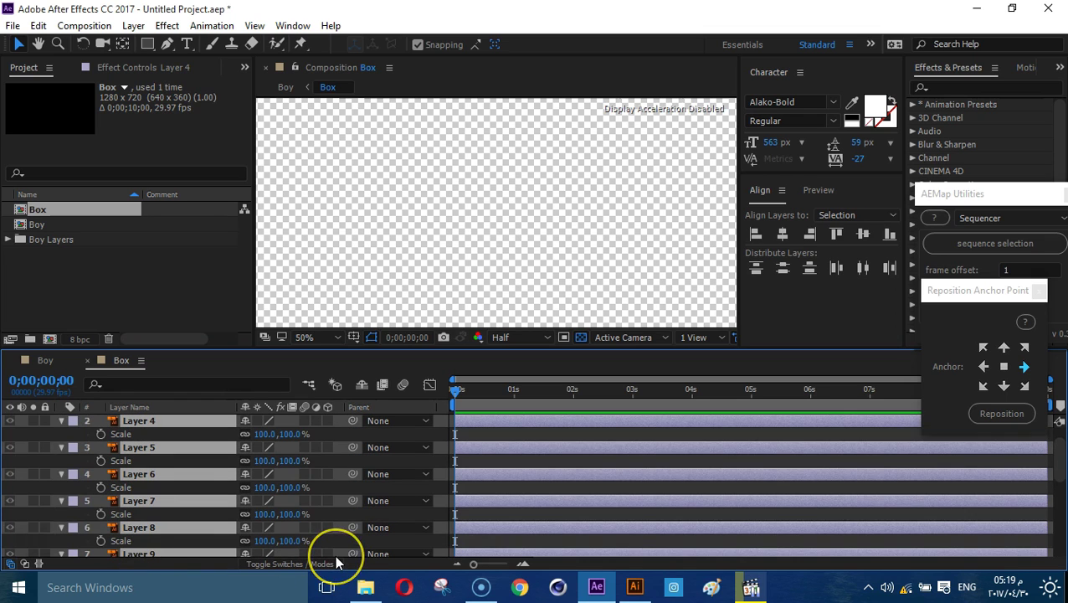
key("ctrl+v")
scroll(330, 537, "up", 1)
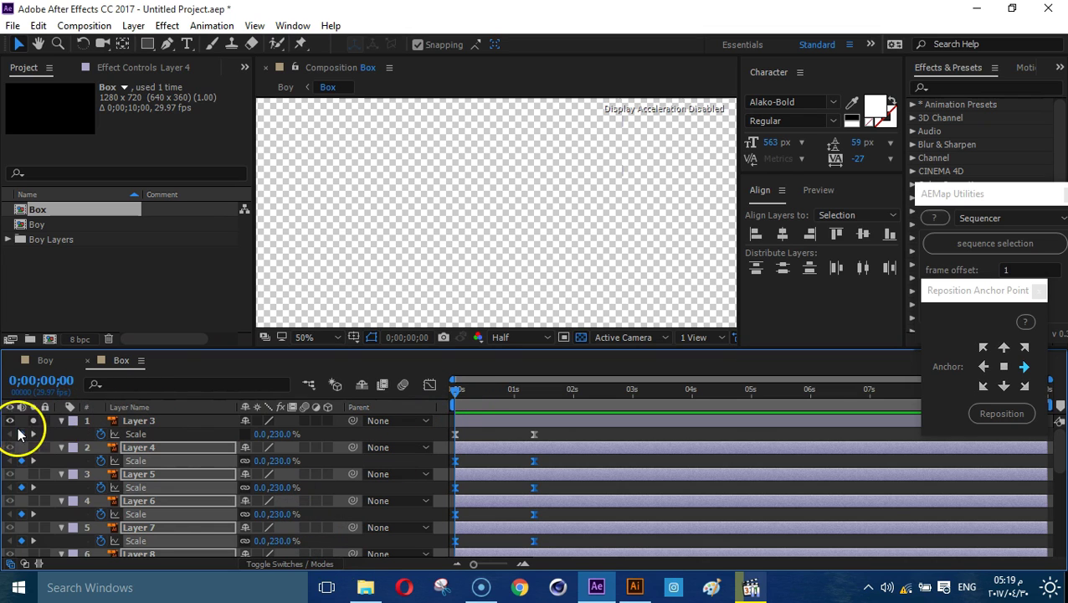
Preview the strips growing in, then select all the strip layers.
key("space")
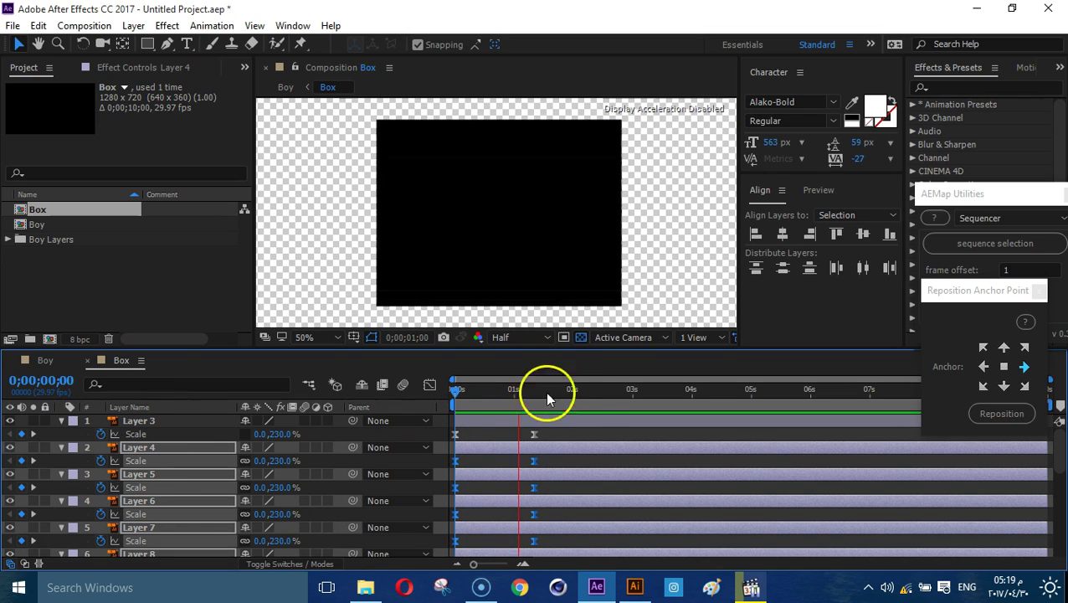
mouse_move(589, 389)
left_mouse_down()
mouse_move(626, 402)
mouse_move(546, 401)
left_mouse_up()
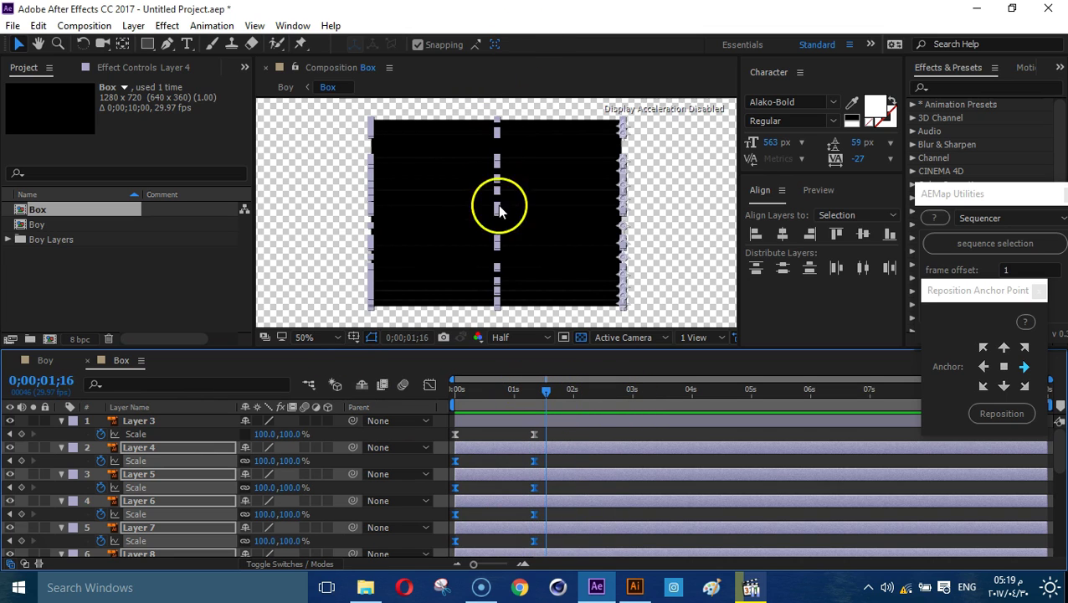
left_click(155, 422)
key("ctrl+a")
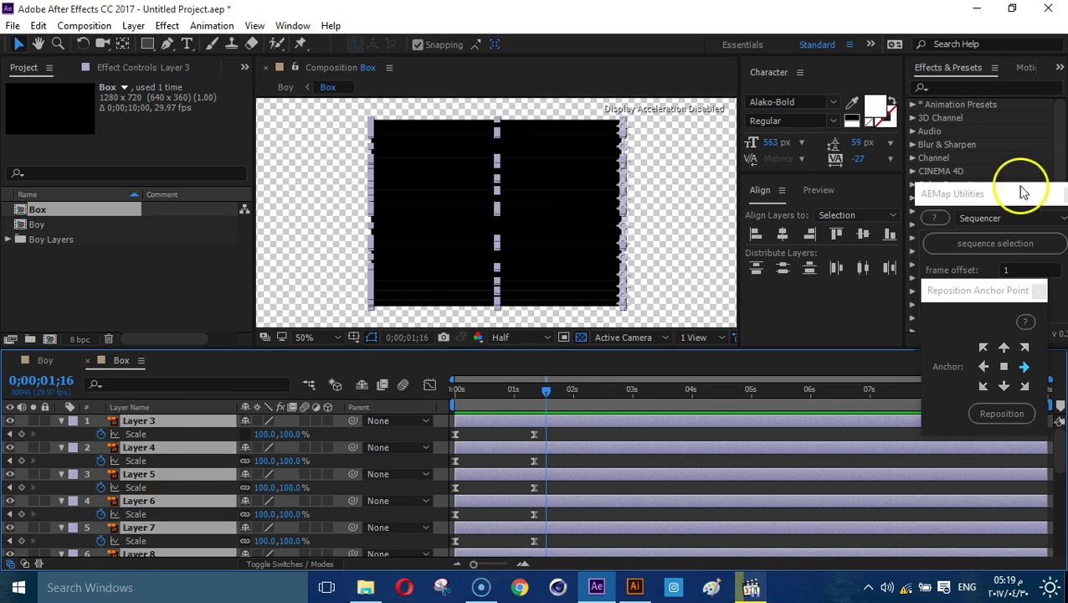
Stagger the selected strips 2 frames apart with AEMap's Sequencer and scrub to check.
left_click(1003, 295)
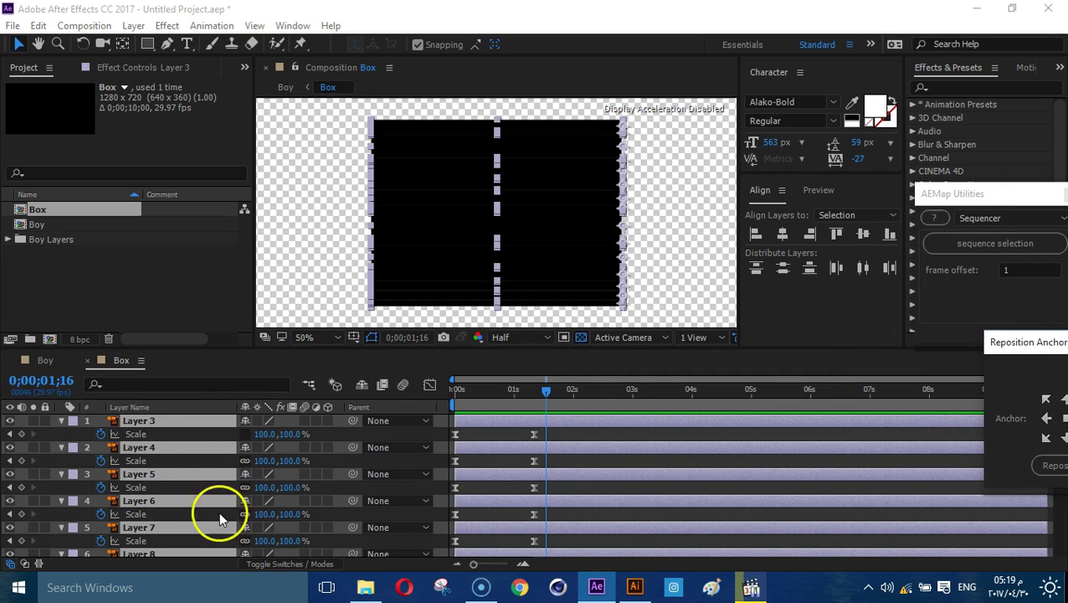
left_click_drag(1013, 193, 870, 192)
double_click(879, 266)
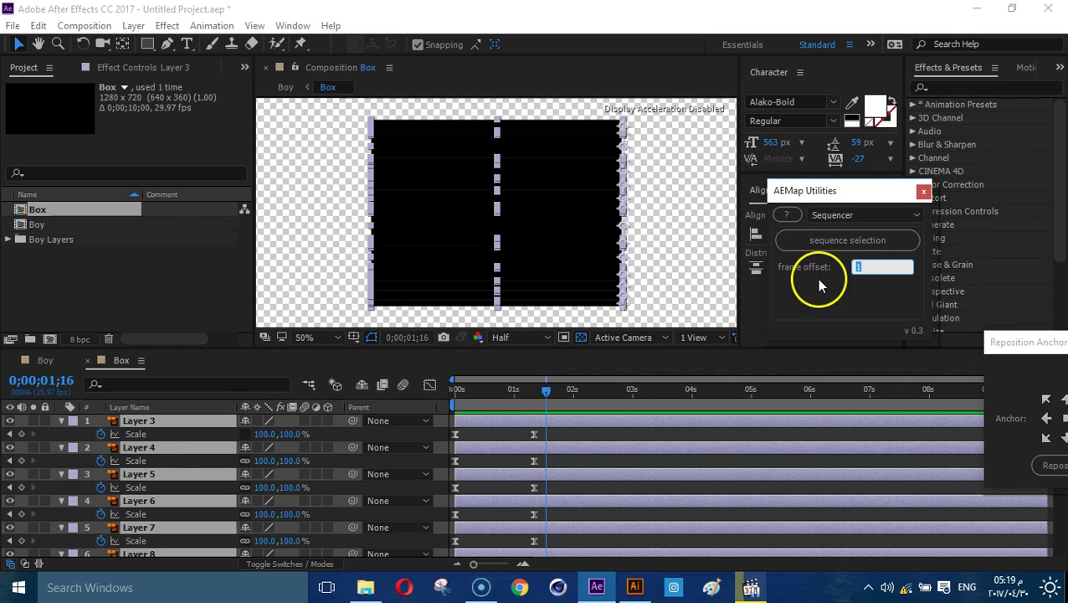
type("2")
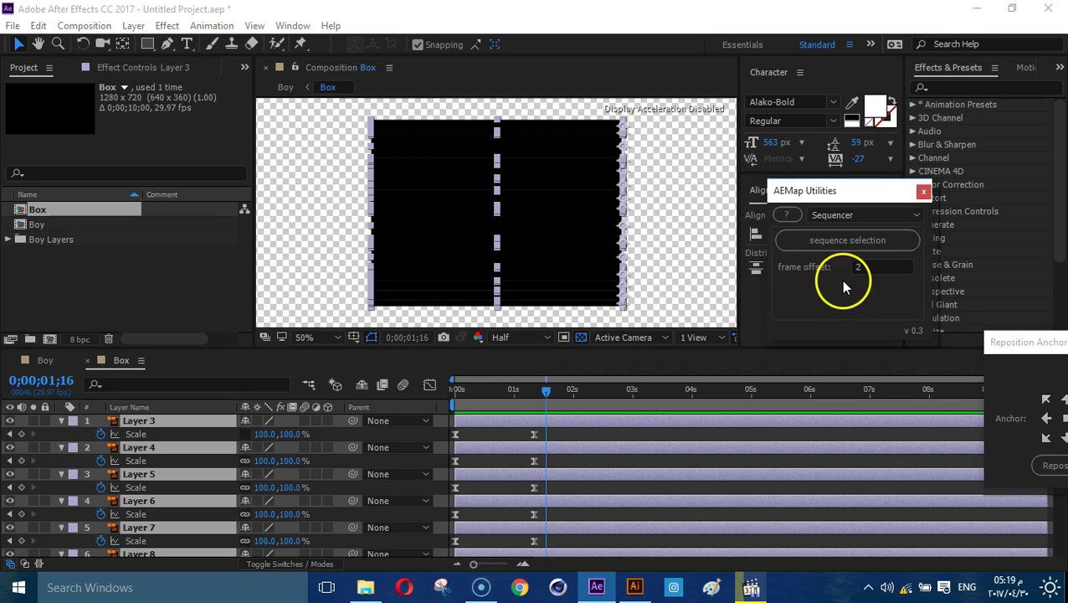
left_click(870, 241)
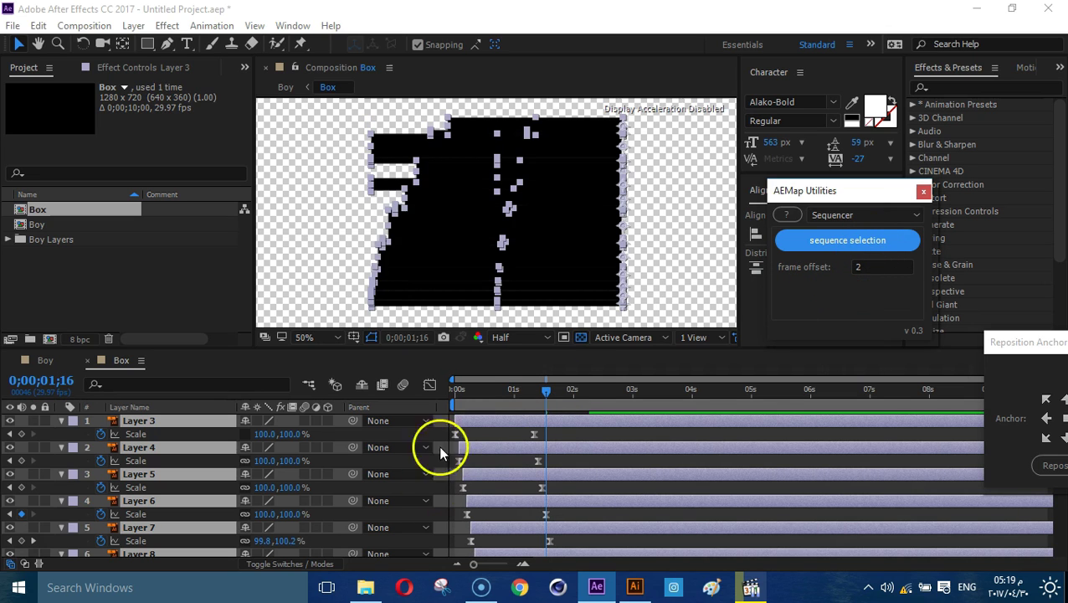
left_click_drag(512, 400, 636, 414)
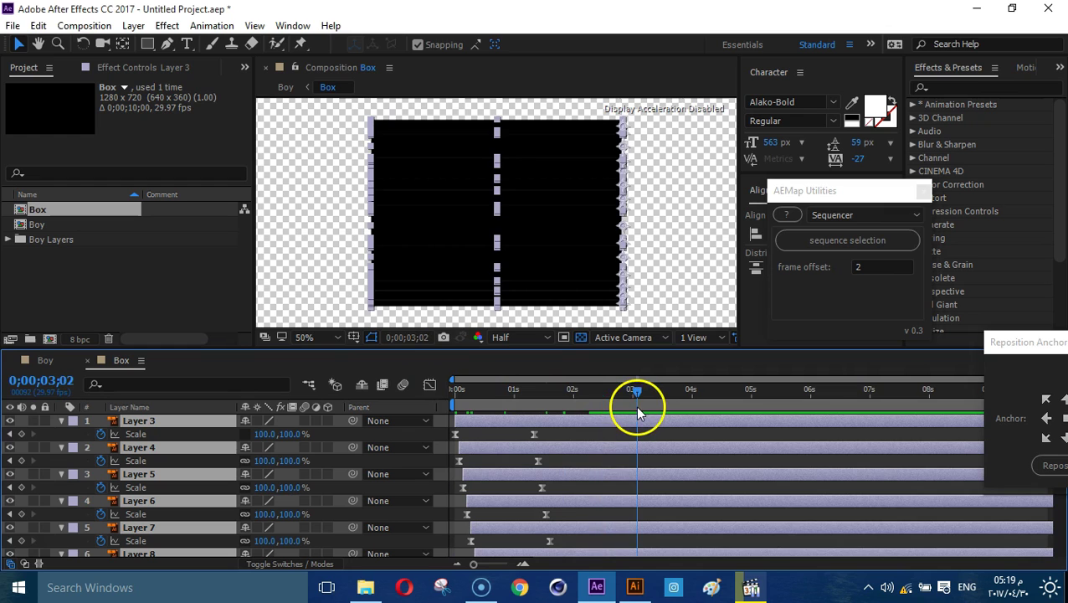
Preview the stagger, then shift Layer 3 and Layer 4's strips slightly later.
key("space")
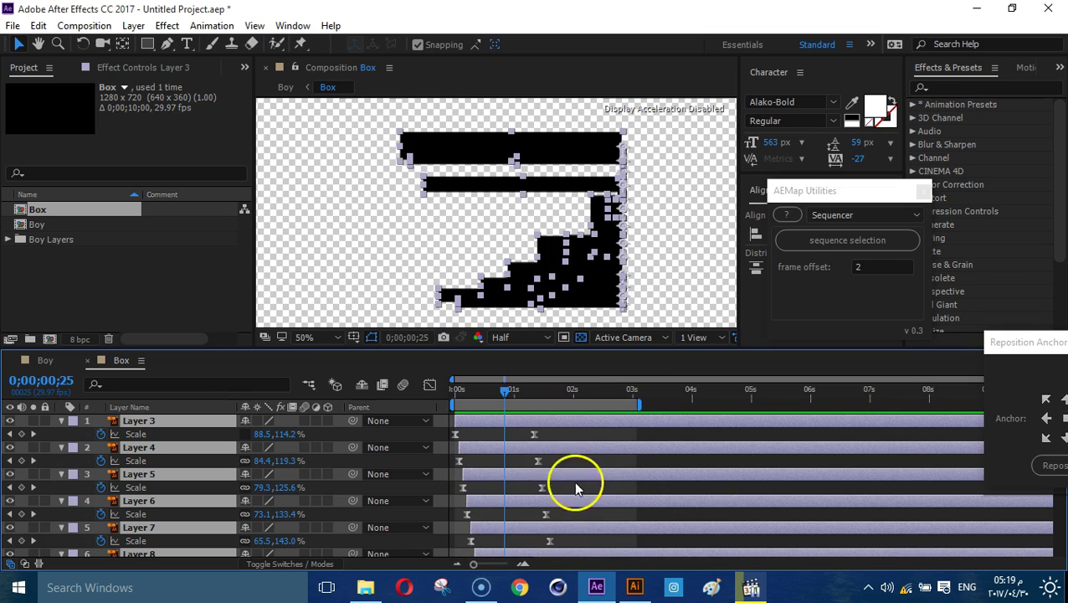
left_click(593, 461)
left_click(525, 145)
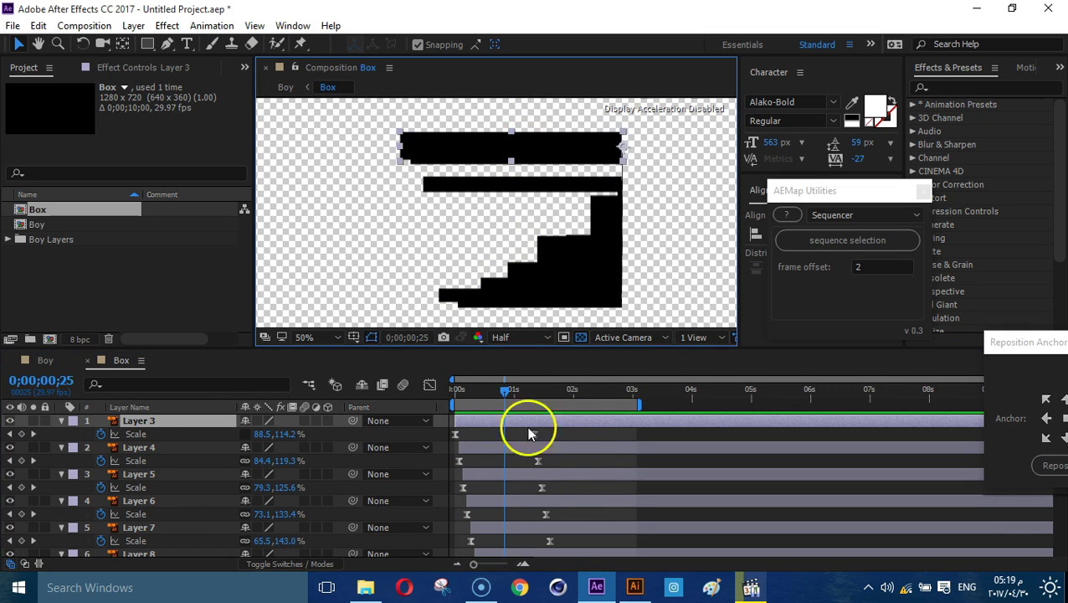
mouse_move(523, 423)
left_mouse_down()
mouse_move(555, 437)
mouse_move(537, 459)
left_mouse_up()
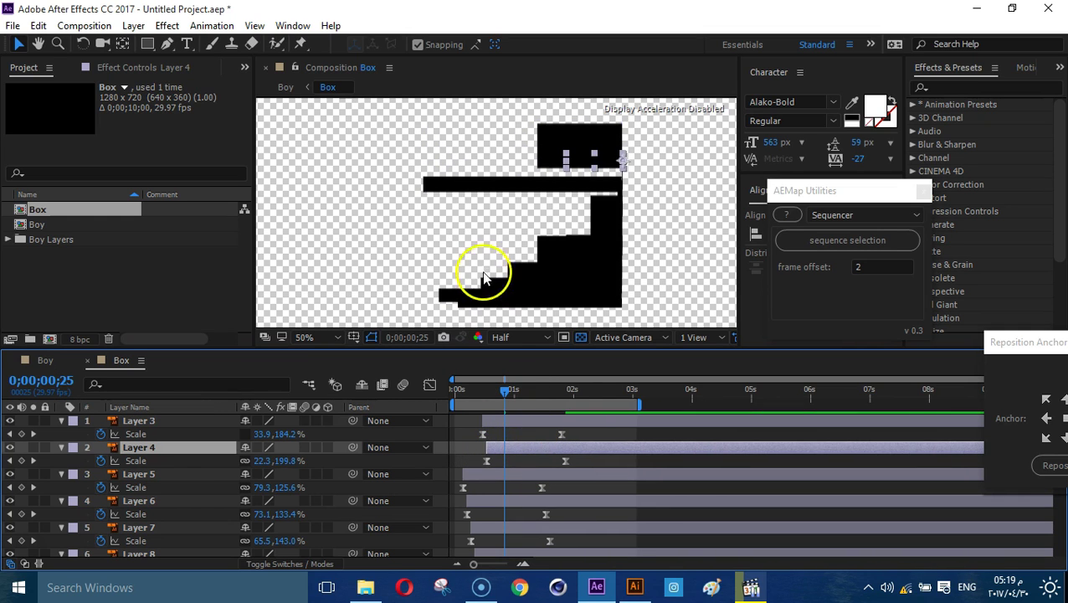
left_click_drag(492, 476, 507, 481)
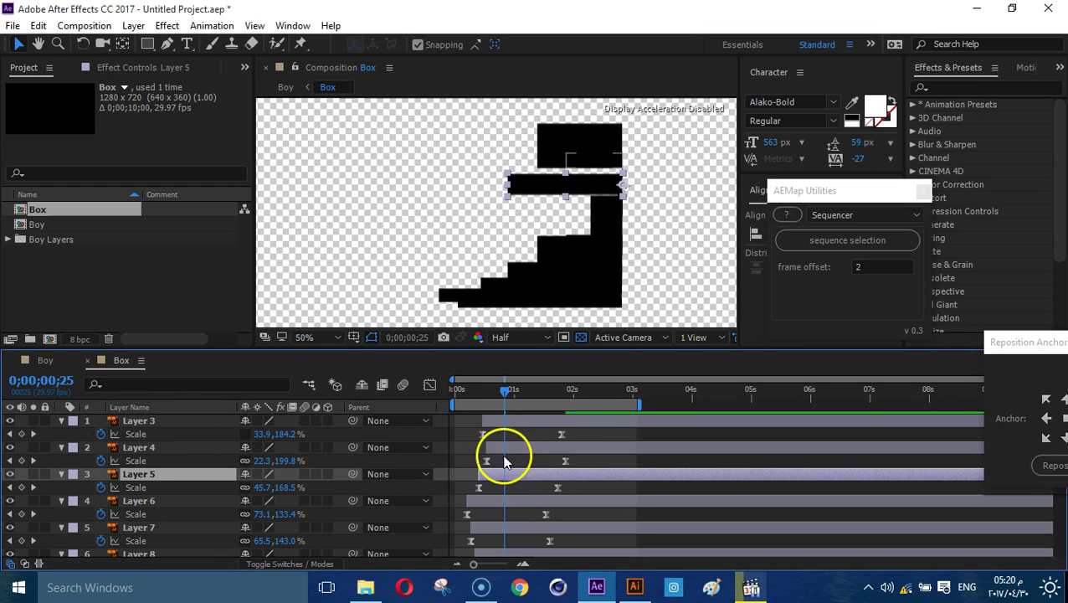
left_click_drag(494, 388, 510, 391)
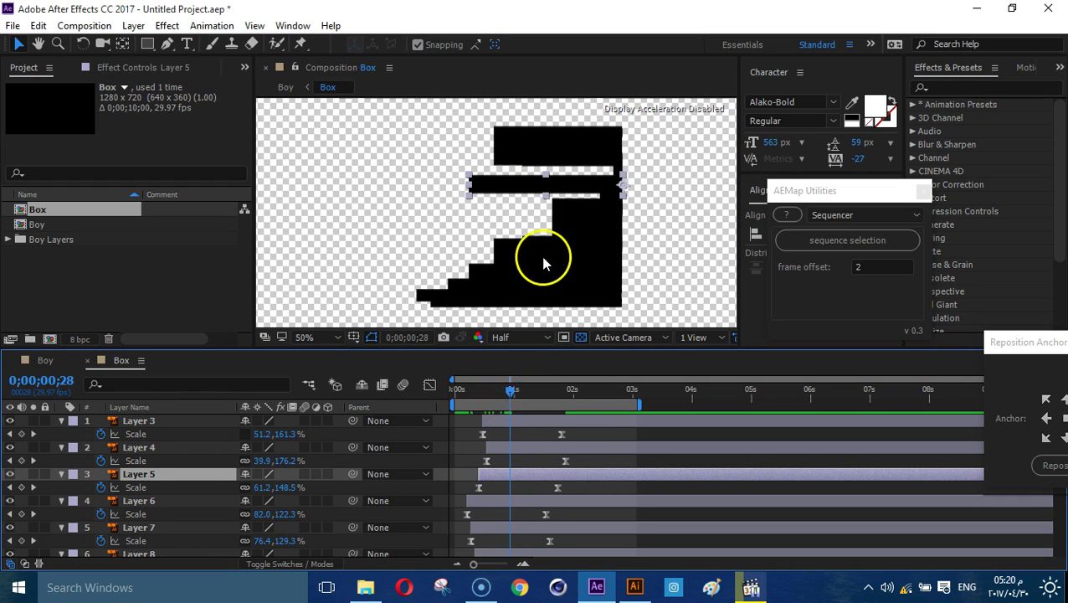
Move Layer 10's strip slightly earlier, nudge Layer 12, and replay the reveal.
left_click(544, 264)
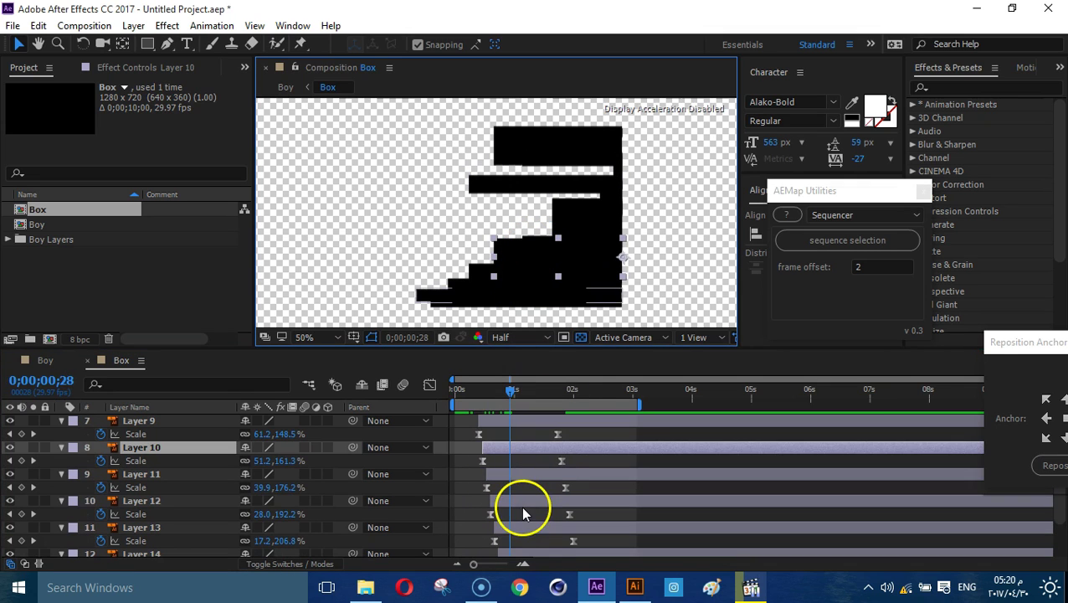
left_click_drag(522, 447, 515, 452)
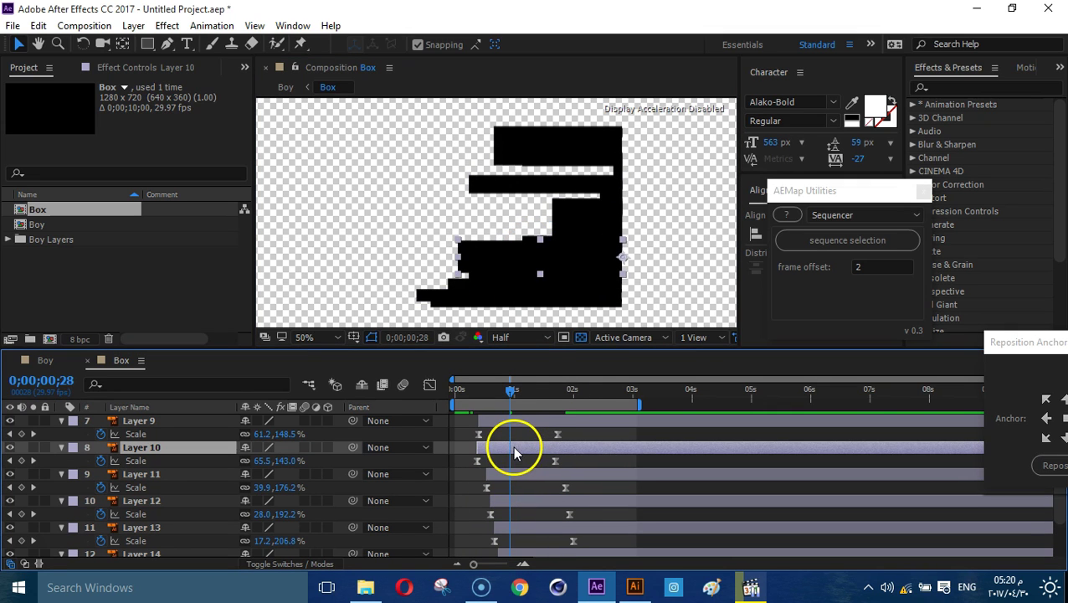
key("space")
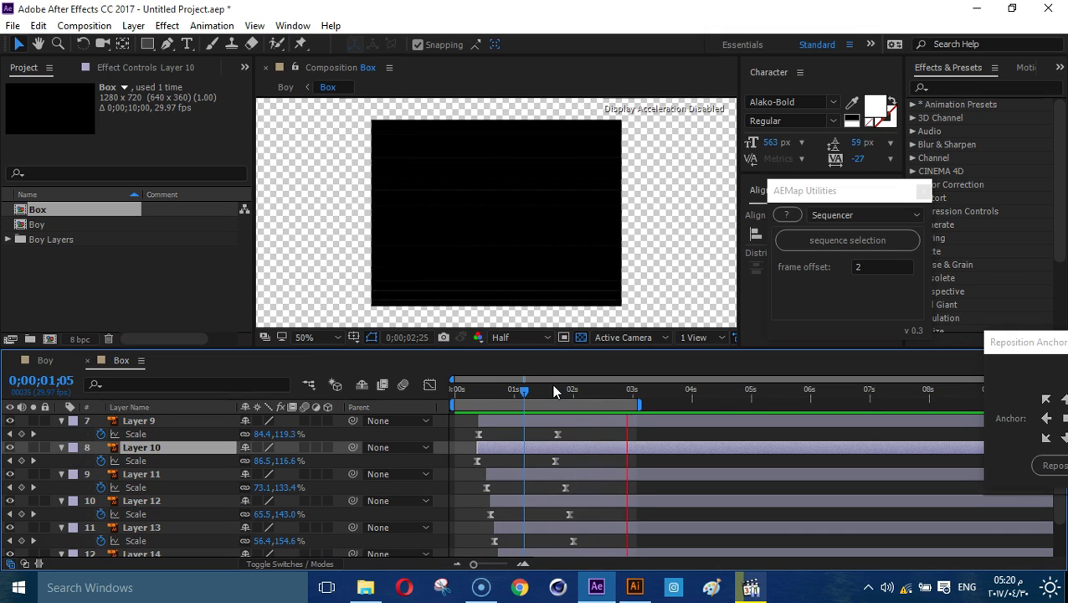
left_click(554, 390)
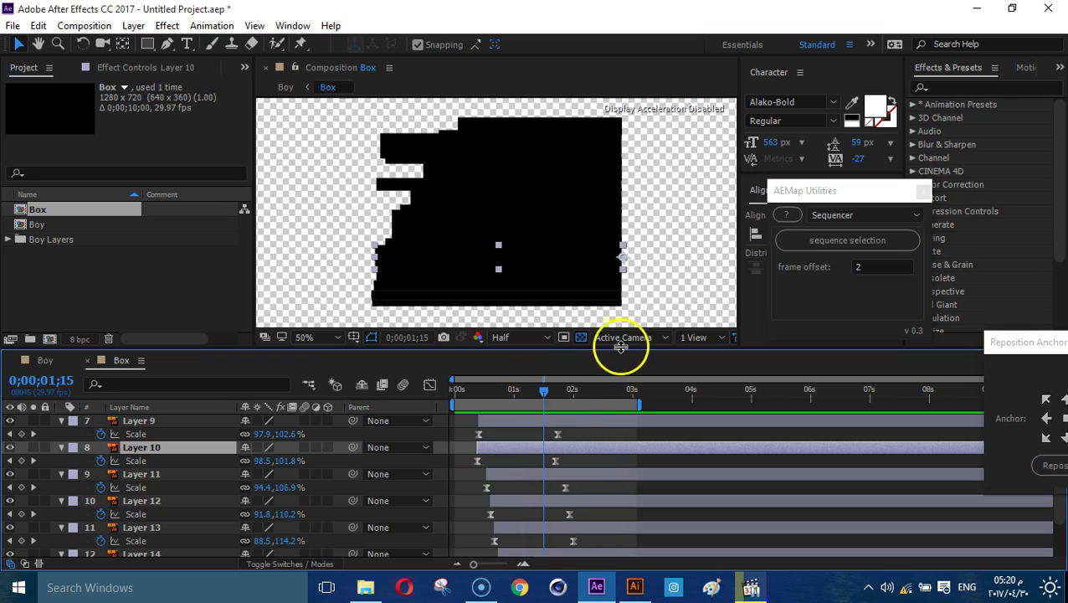
left_click_drag(551, 394, 502, 403)
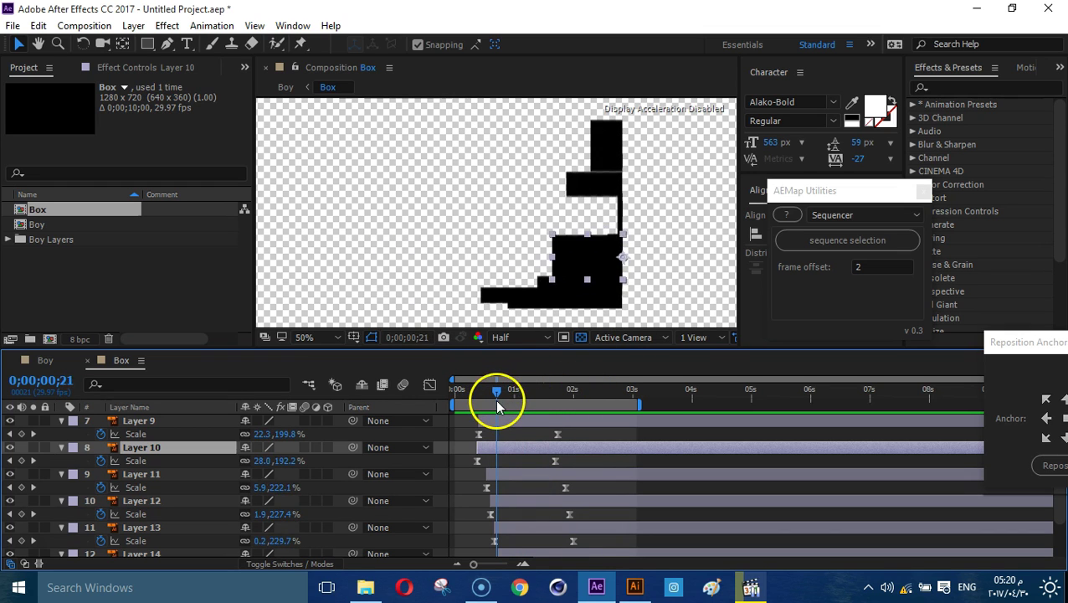
left_click(610, 222)
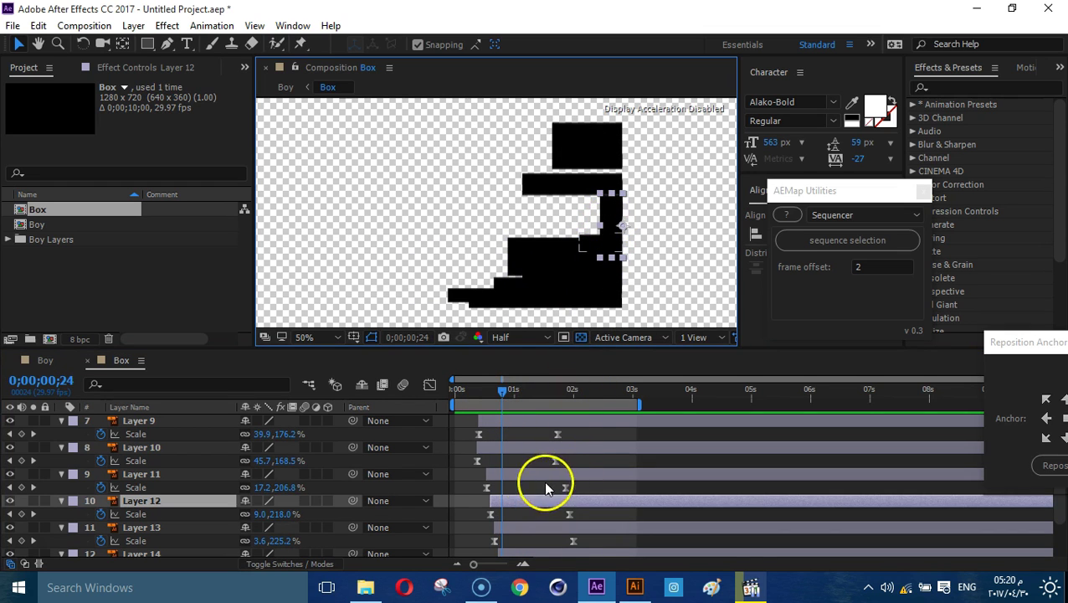
scroll(557, 484, "down", 1)
left_click_drag(544, 462, 536, 466)
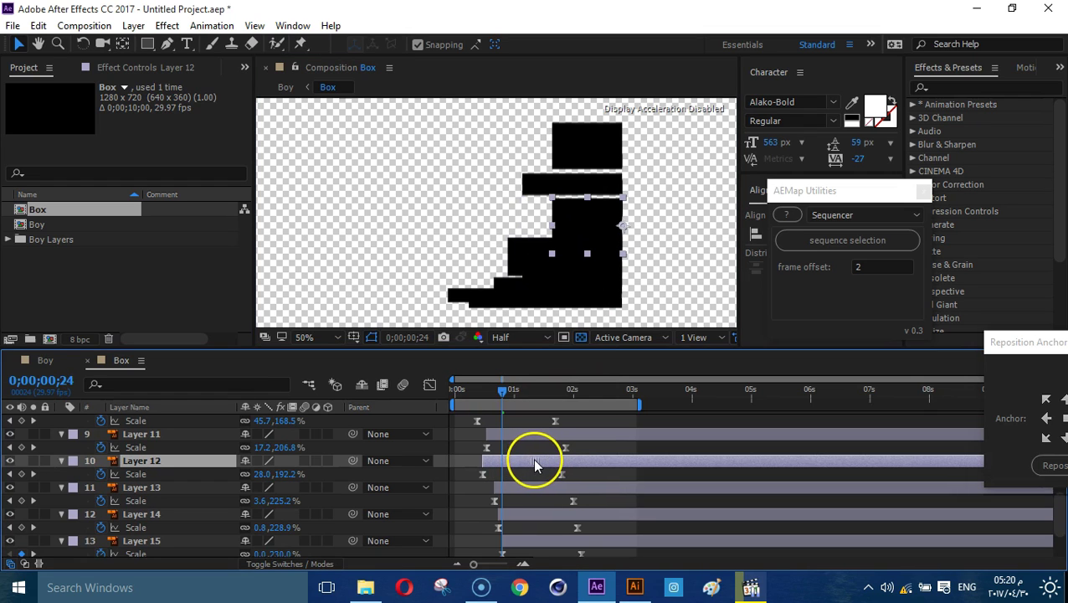
key("space")
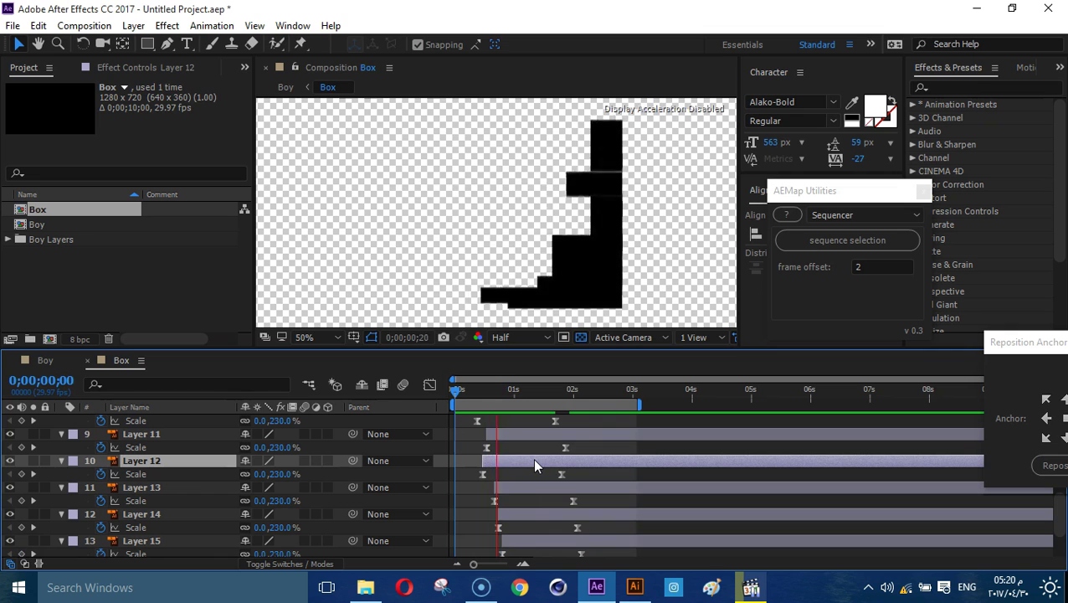
key("space")
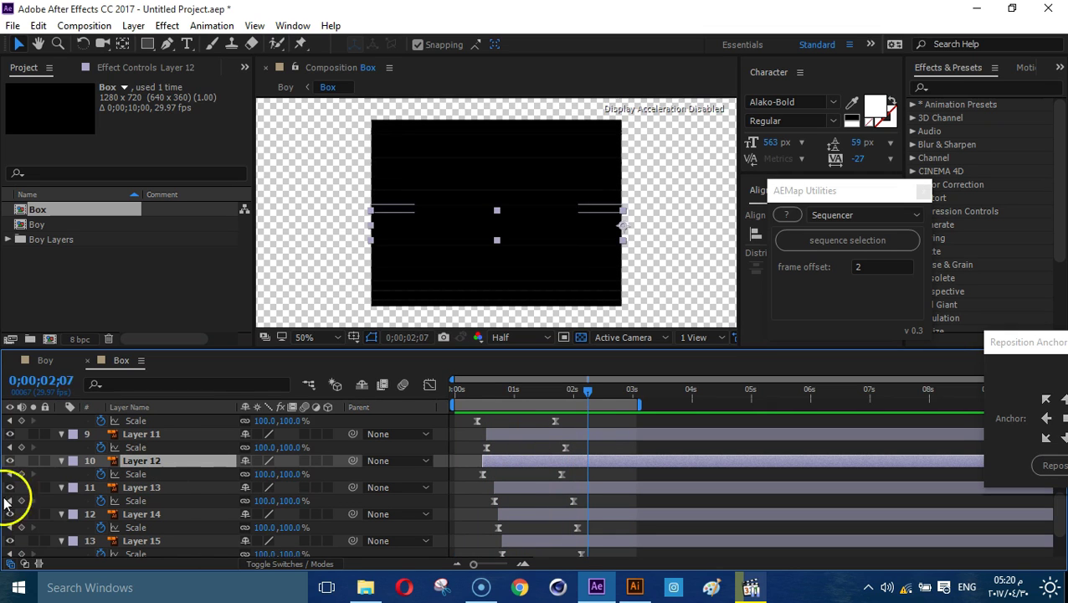
In the Boy comp, place the boy photo under Box and set its Track Matte to Alpha Matte Box.
left_click(55, 366)
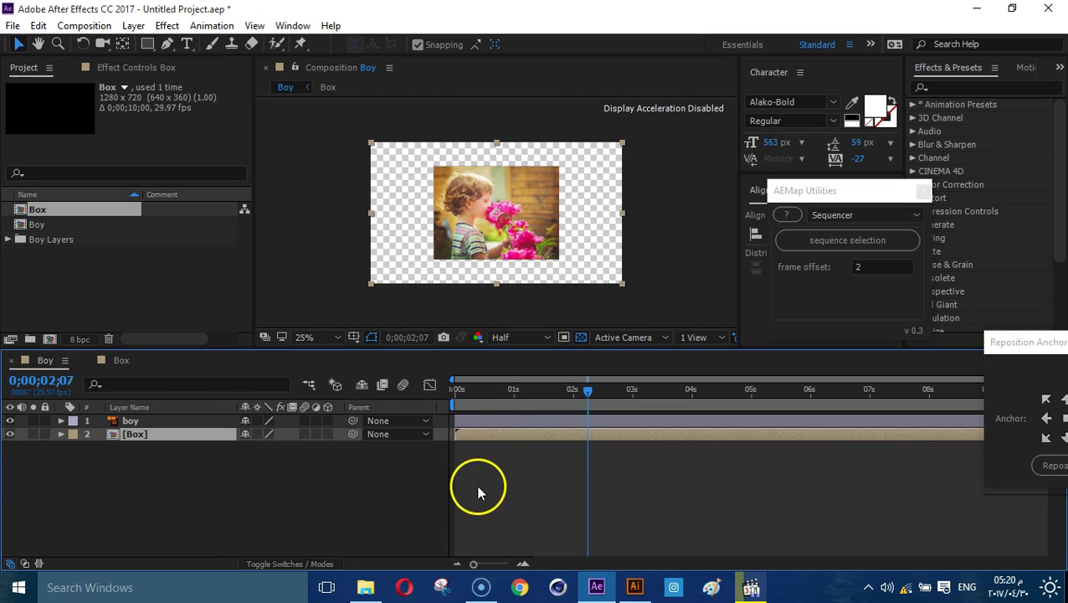
left_click(159, 421)
left_click_drag(140, 422, 143, 476)
left_click(24, 563)
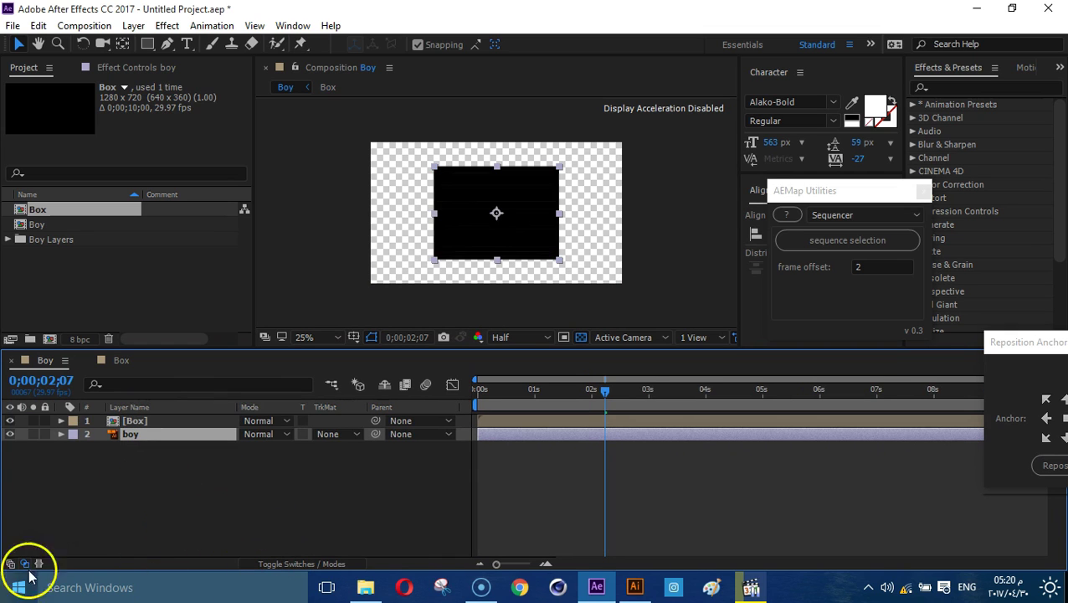
left_click(329, 433)
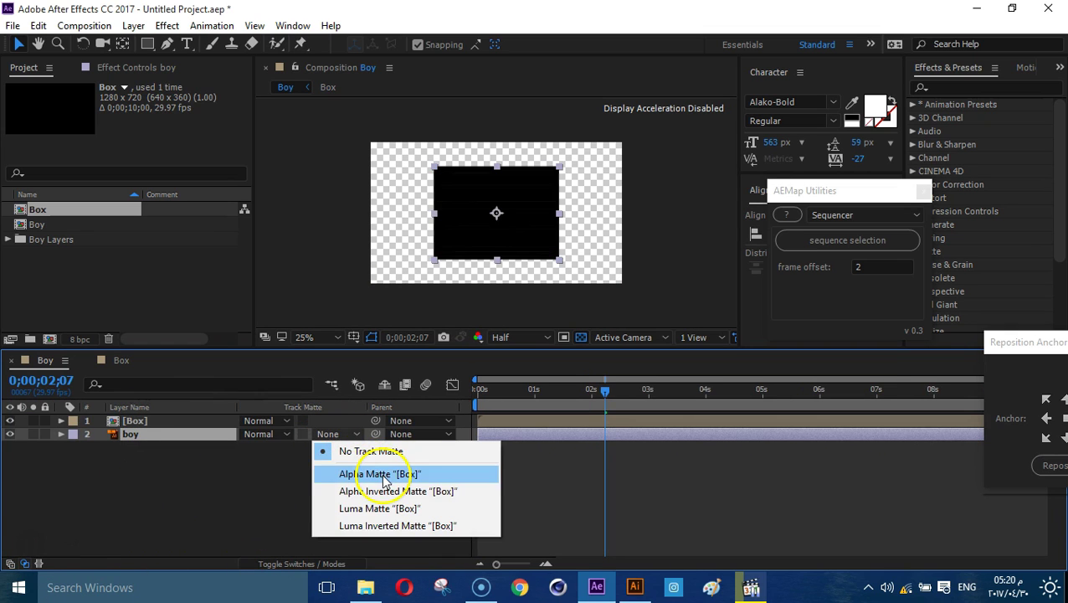
left_click(363, 475)
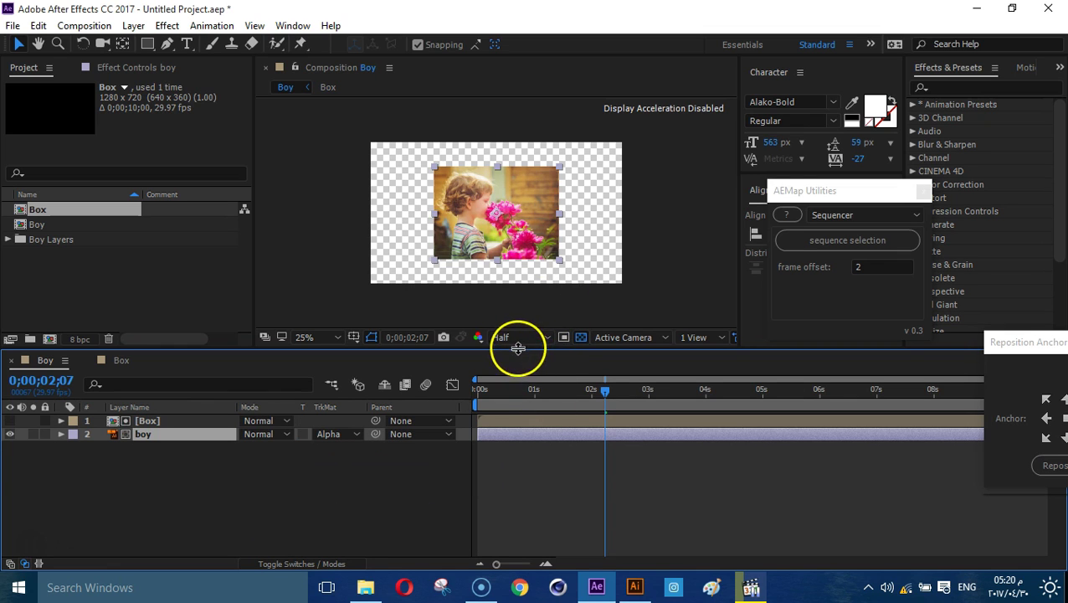
Enlarge the viewer, fit the composition to view, and preview the strip-by-strip reveal.
left_click_drag(518, 347, 517, 409)
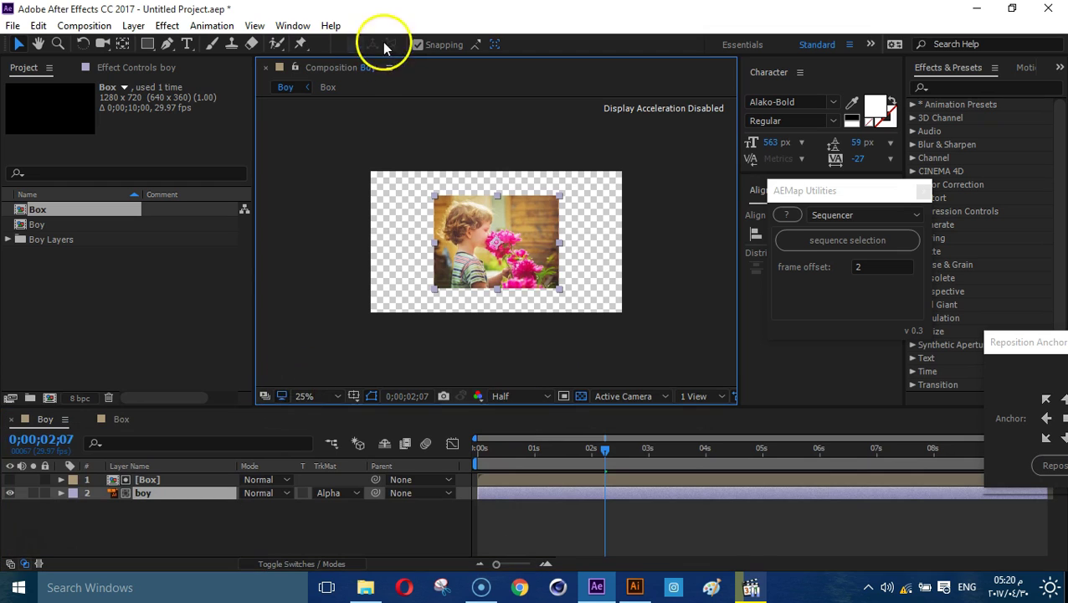
left_click(299, 397)
left_click(347, 130)
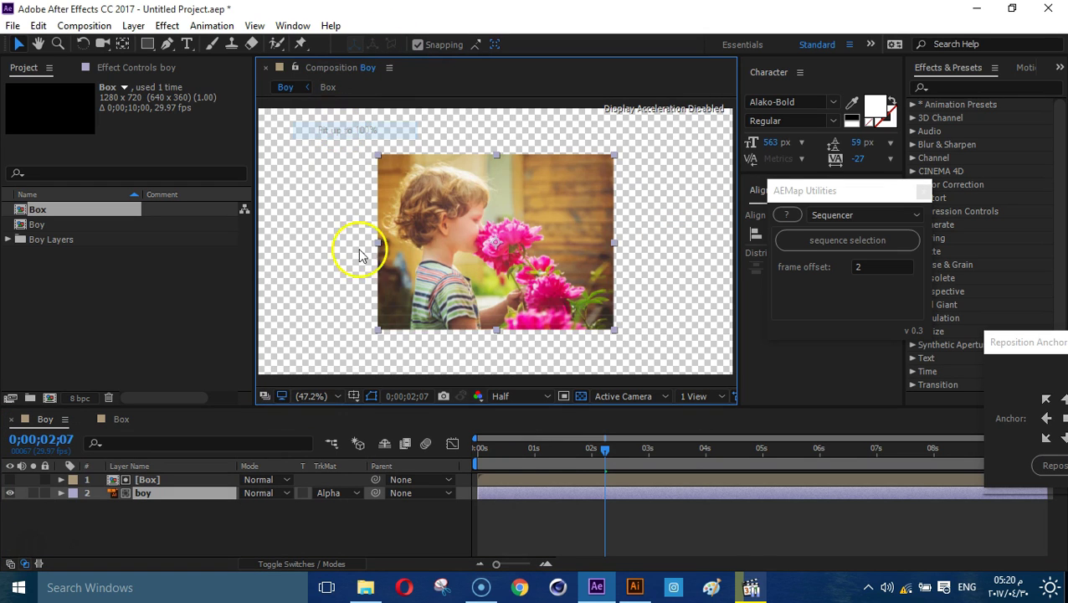
key("space")
left_click(594, 458)
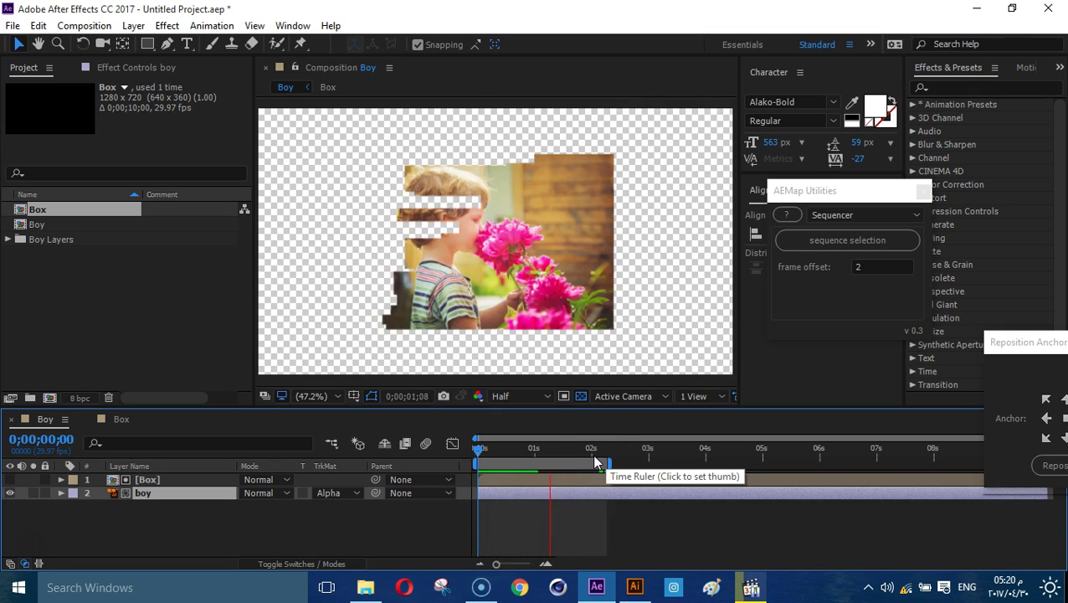
left_click(594, 534)
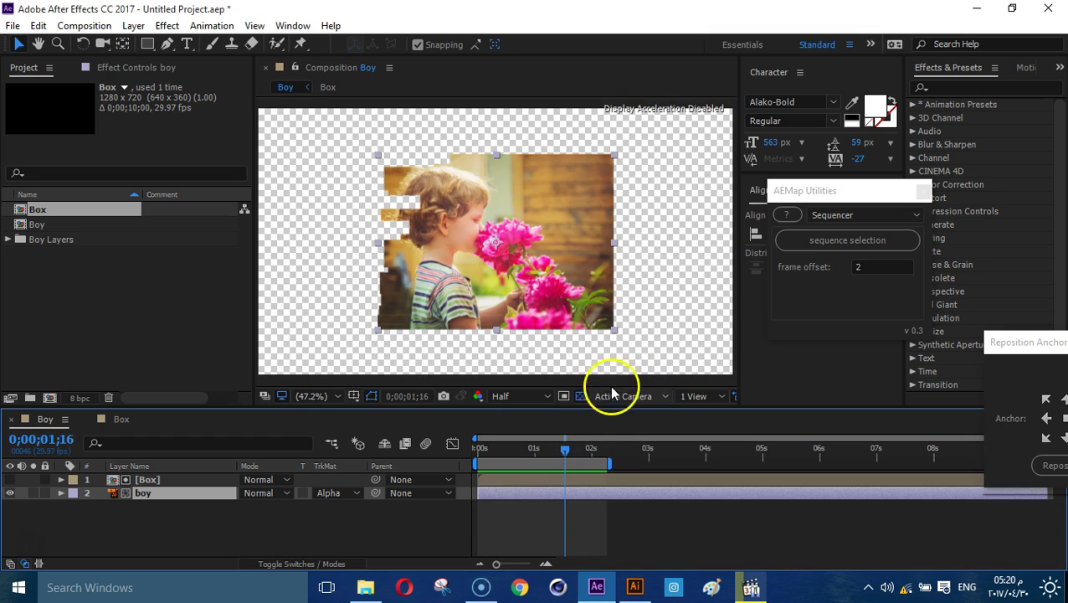
Pre-compose the Box and boy layers into 'Photo' and duplicate that layer twice.
left_click(581, 396)
left_click_drag(162, 529, 123, 446)
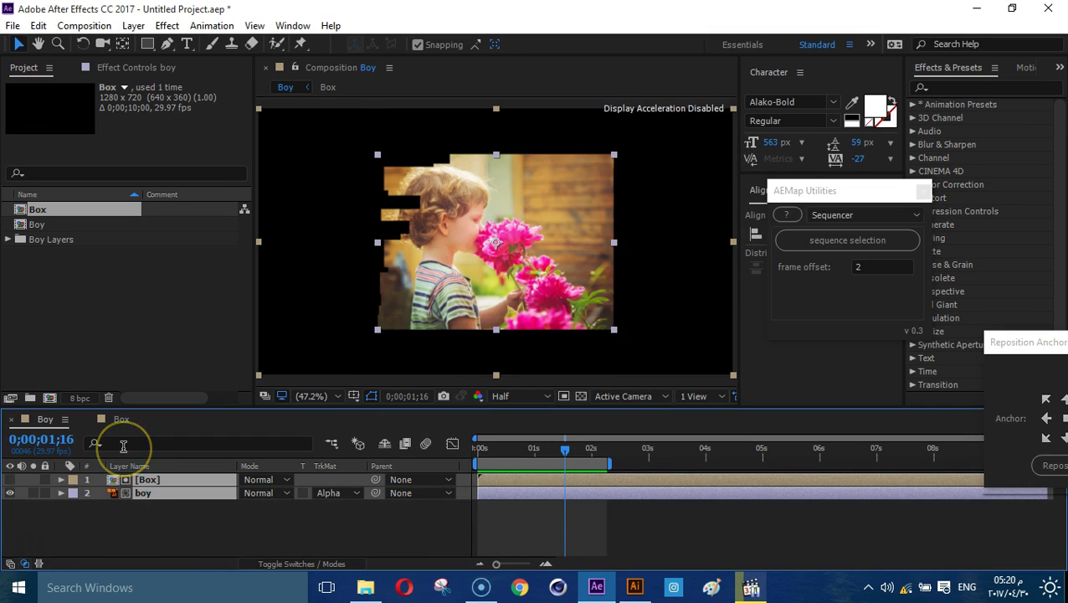
key("ctrl+shift+c")
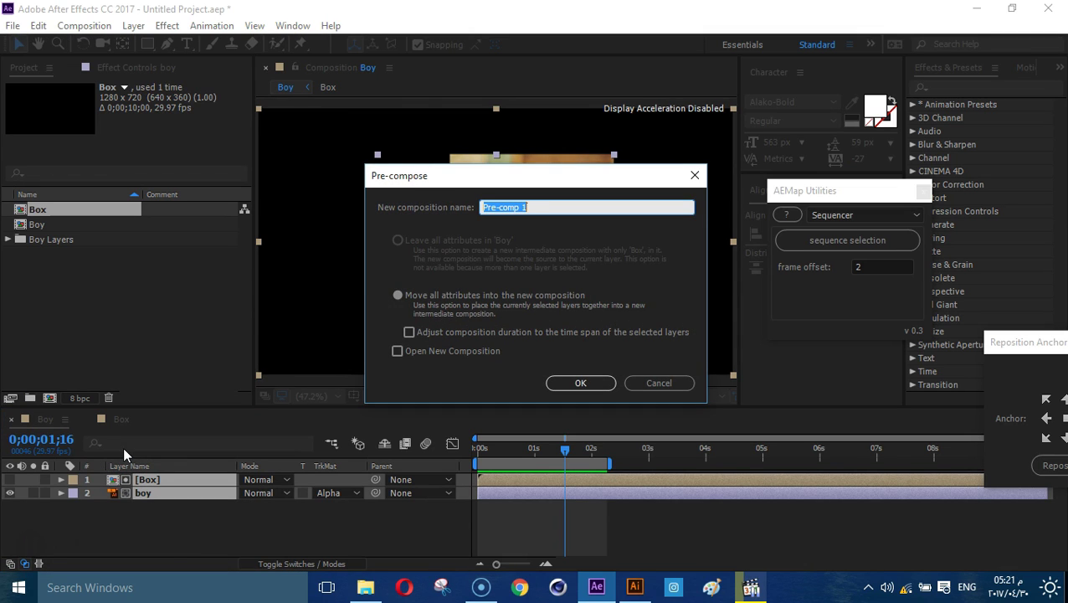
type("Ph")
key("Return")
key("ctrl+d")
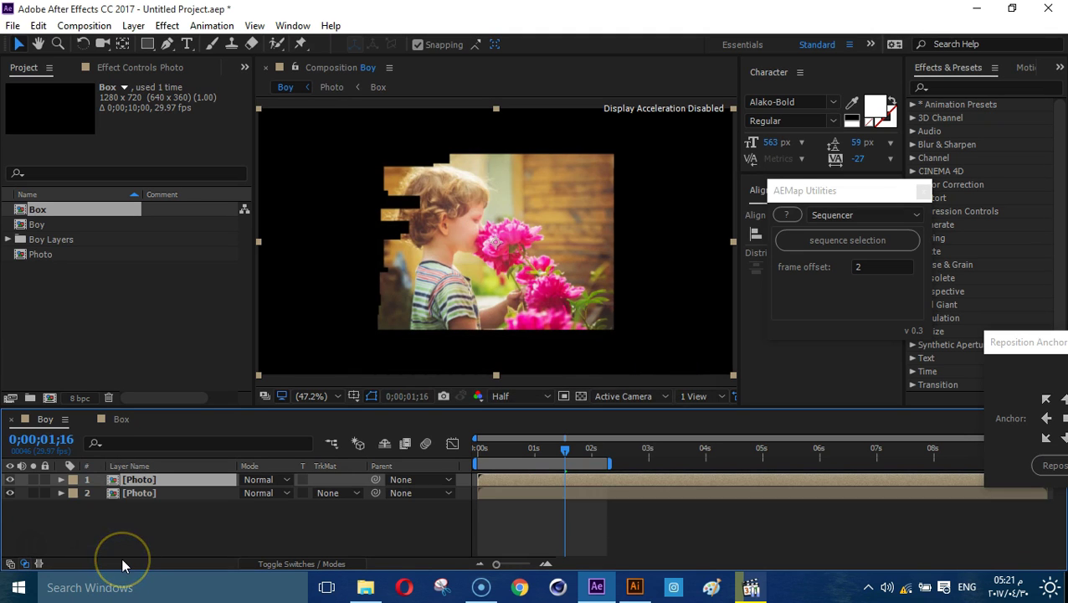
key("ctrl+d")
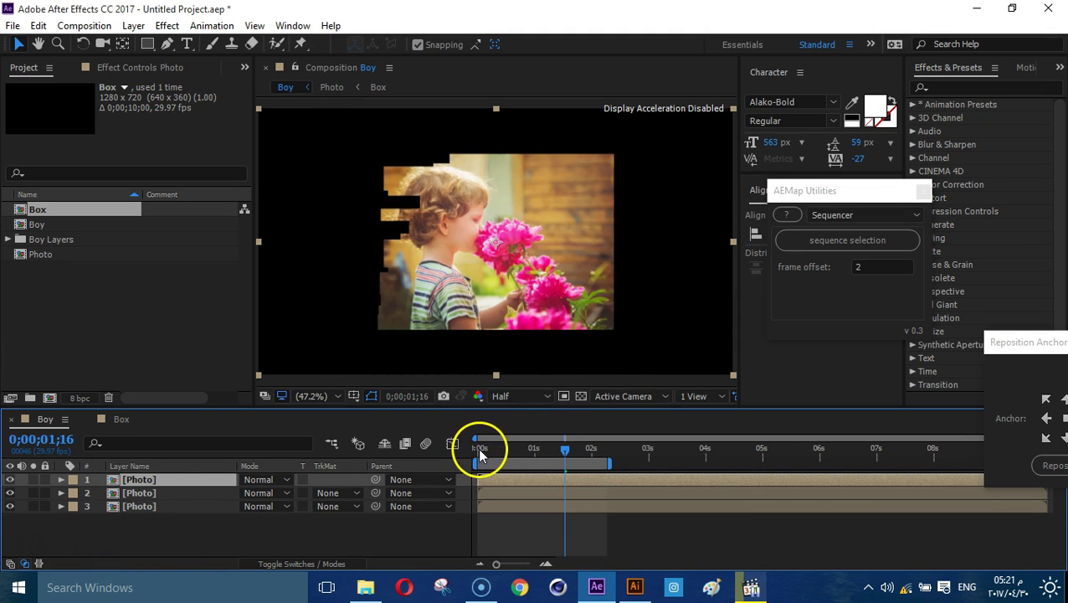
Keyframe all three Photo layers' Opacity from 0% at the start to 100% later.
left_click_drag(479, 455, 418, 453)
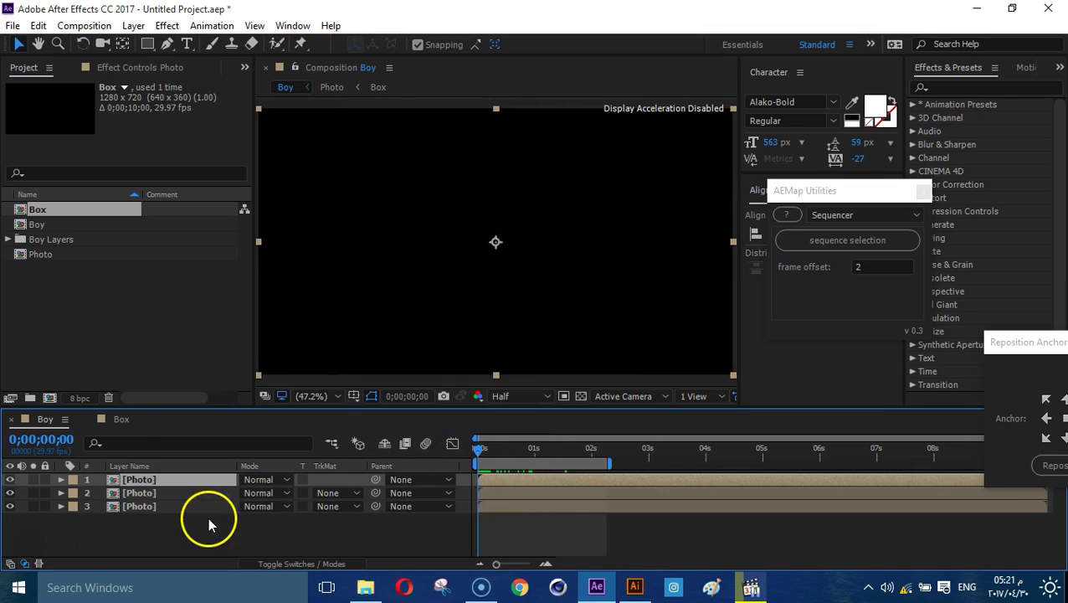
key("ctrl+a")
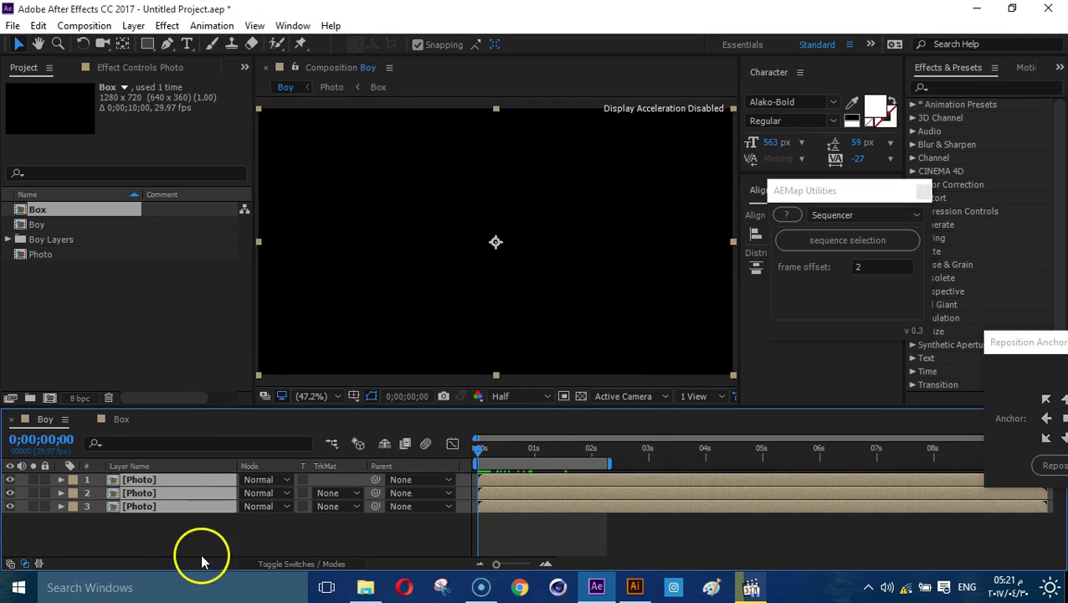
key("t")
key("F2")
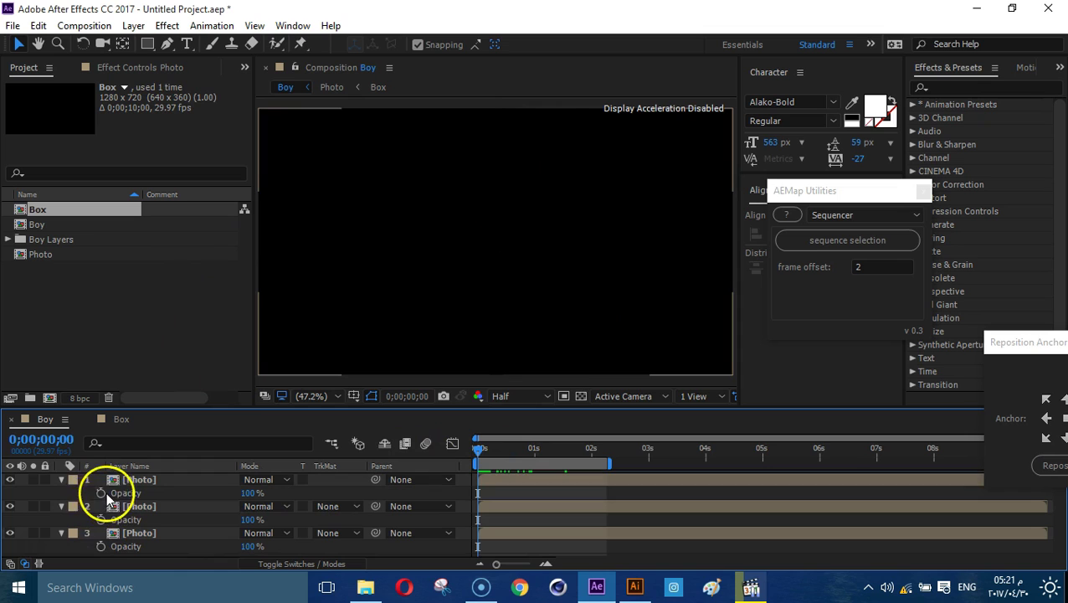
left_click(100, 493)
left_click(101, 520)
left_click(100, 546)
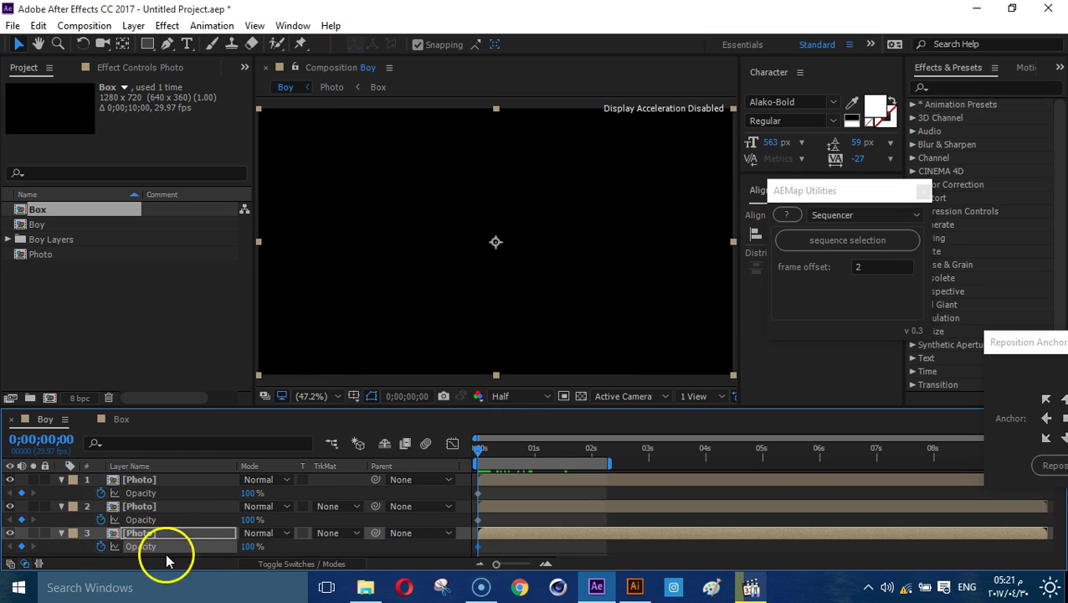
key("ctrl+a")
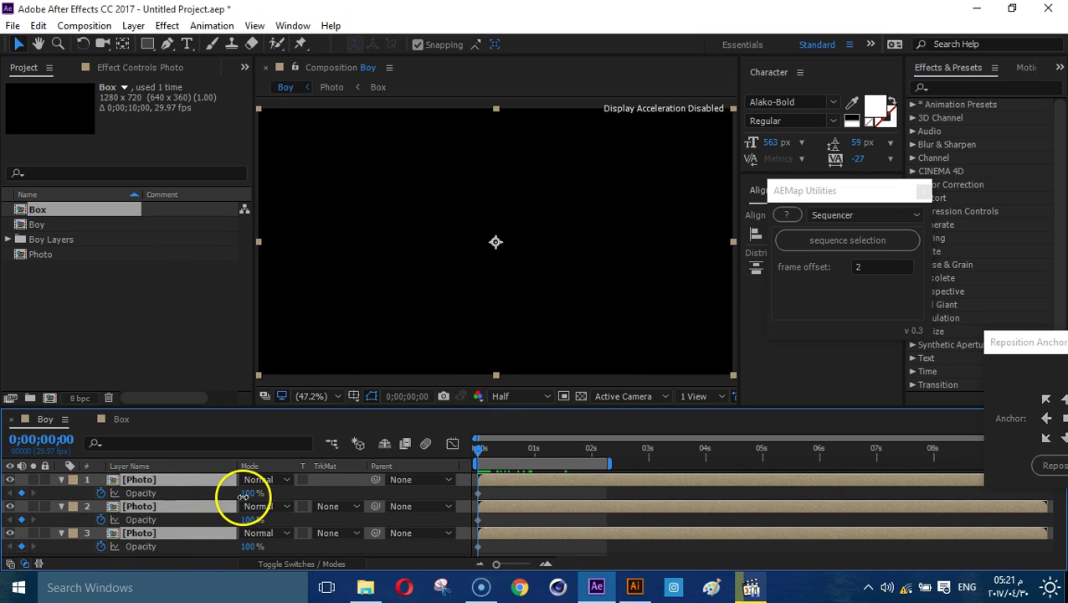
key("Return")
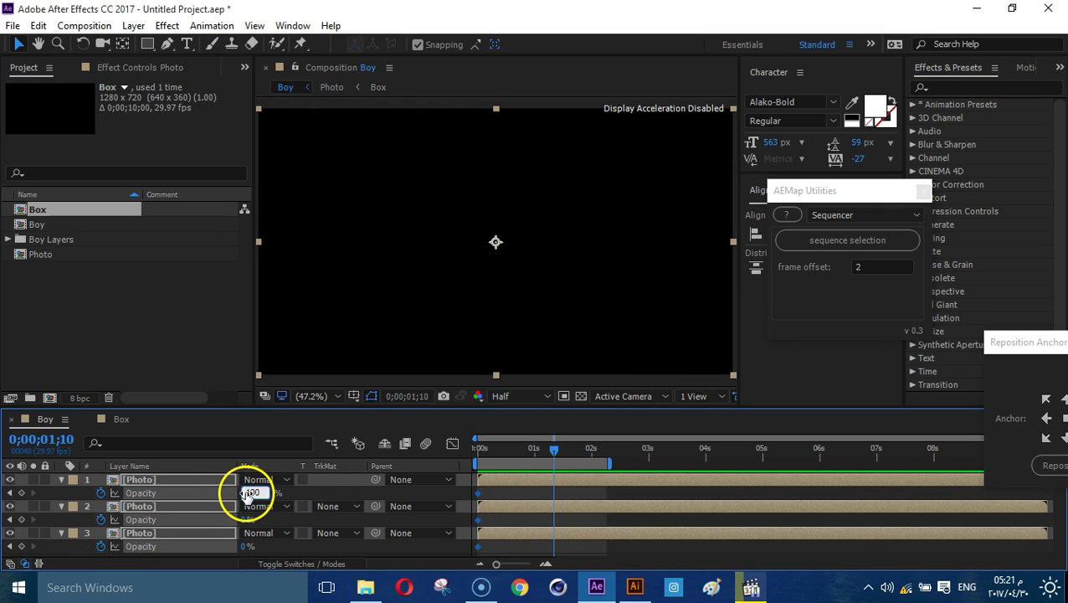
key("Return")
mouse_move(549, 455)
left_mouse_down()
mouse_move(536, 465)
mouse_move(546, 467)
left_mouse_up()
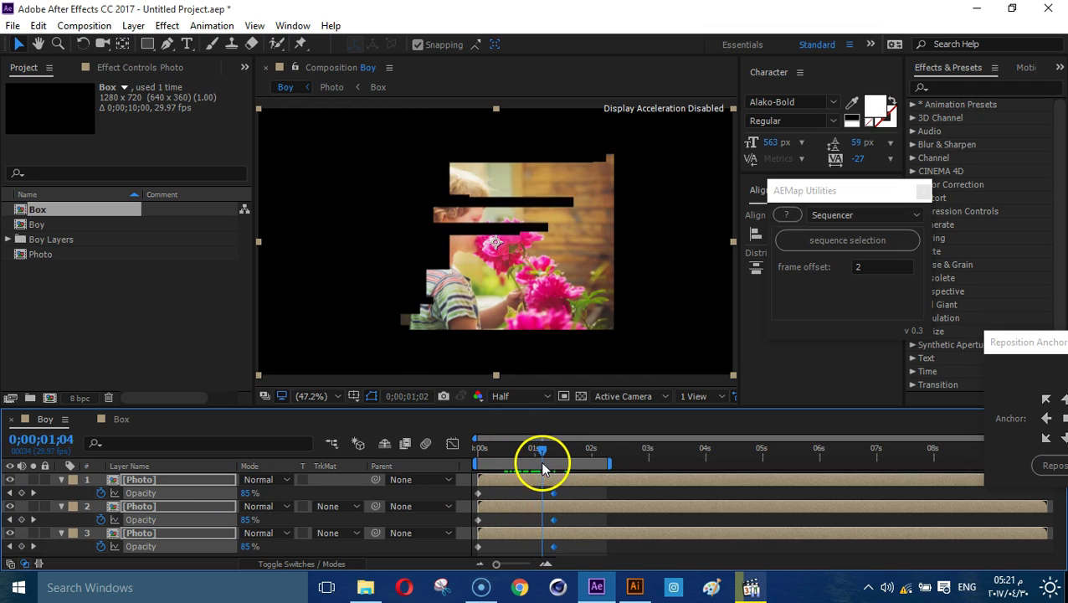
Offset the second and first Photo layers a couple of frames later and preview the staggered fade.
left_click(570, 507)
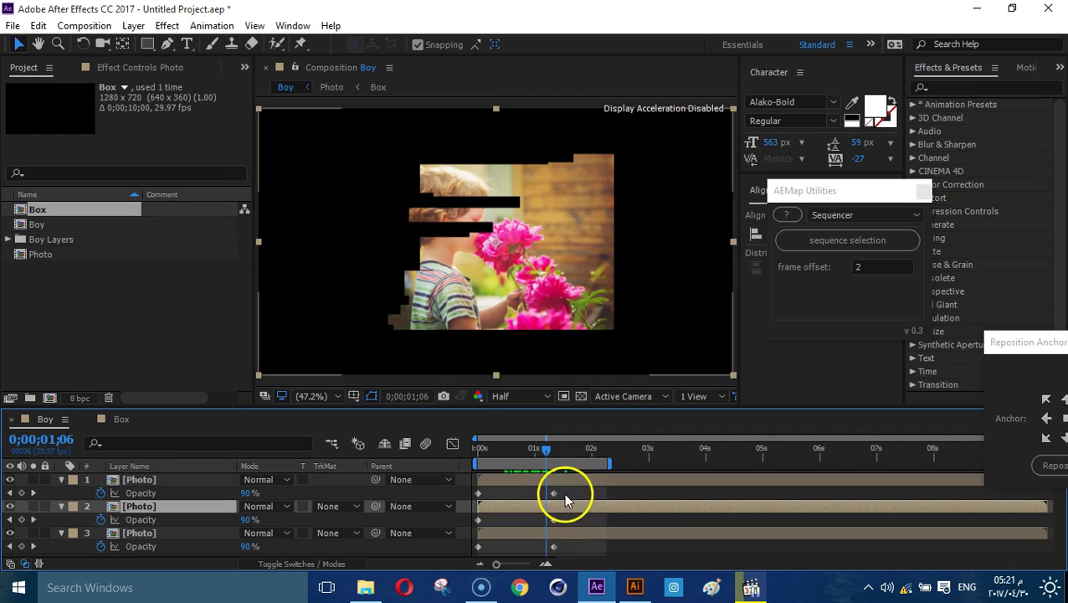
left_click_drag(555, 483, 559, 484)
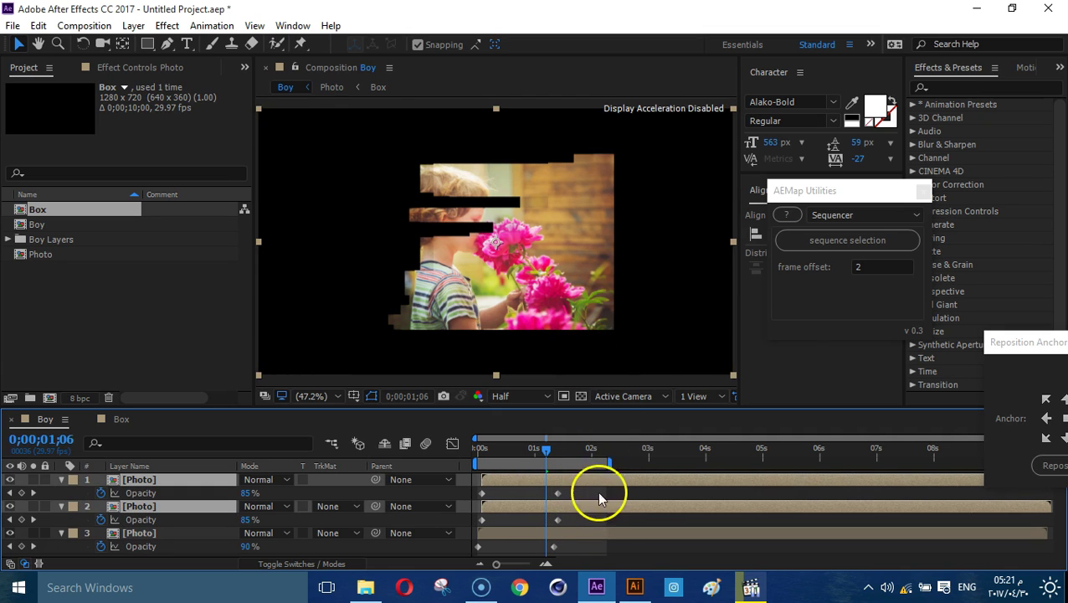
left_click(582, 482)
key("alt+Page_Down")
key("alt+Page_Down")
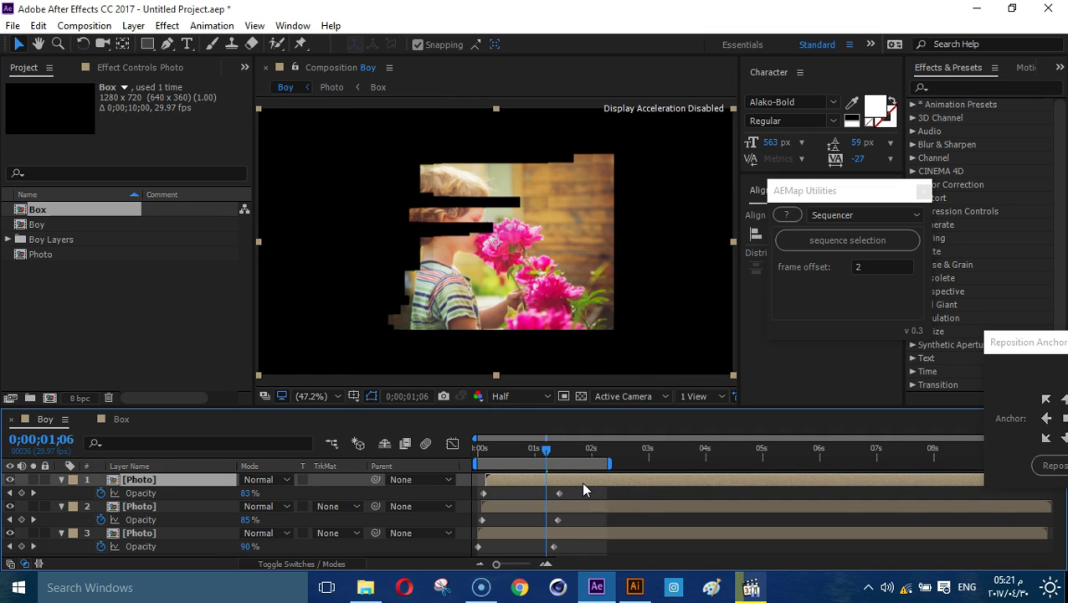
mouse_move(581, 456)
left_mouse_down()
mouse_move(519, 483)
mouse_move(550, 483)
left_mouse_up()
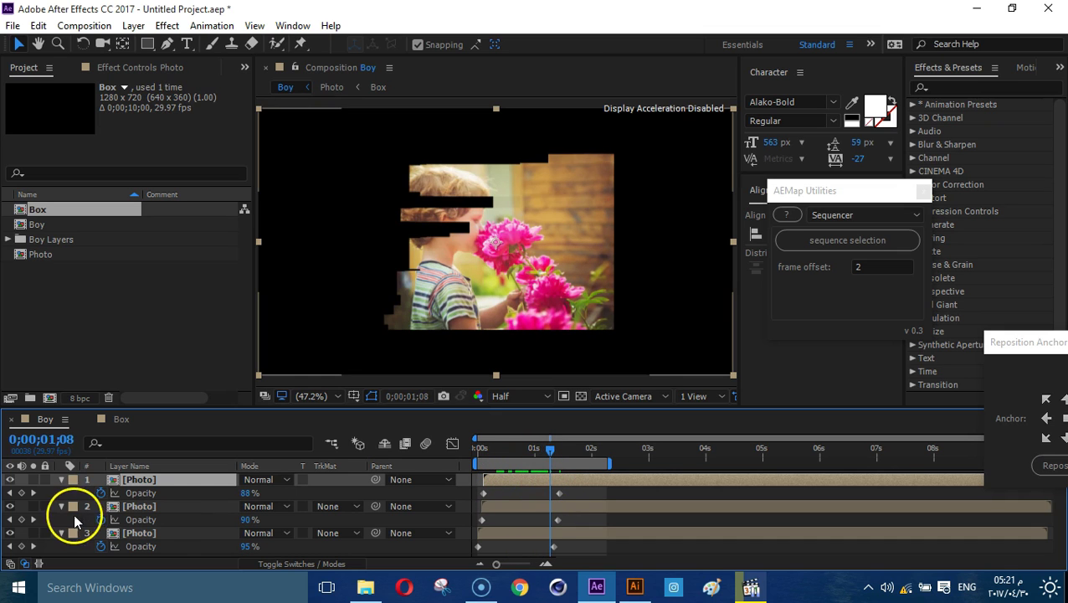
left_click(140, 509)
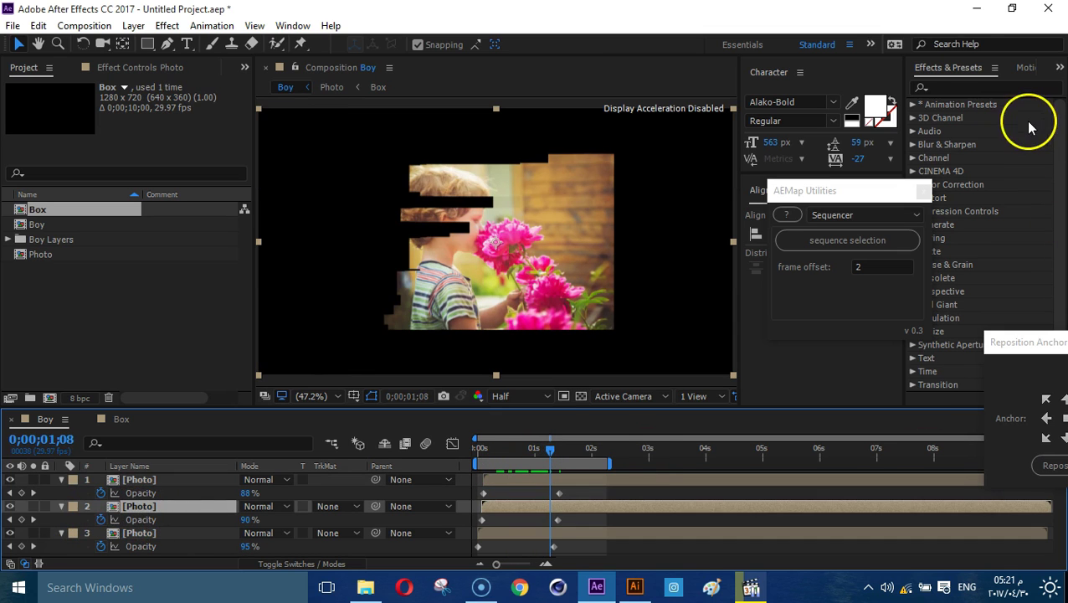
Apply the Fill effect to the second Photo layer and view at 100%.
mouse_move(845, 196)
left_mouse_down()
mouse_move(1049, 390)
mouse_move(1059, 366)
left_mouse_up()
left_click(950, 89)
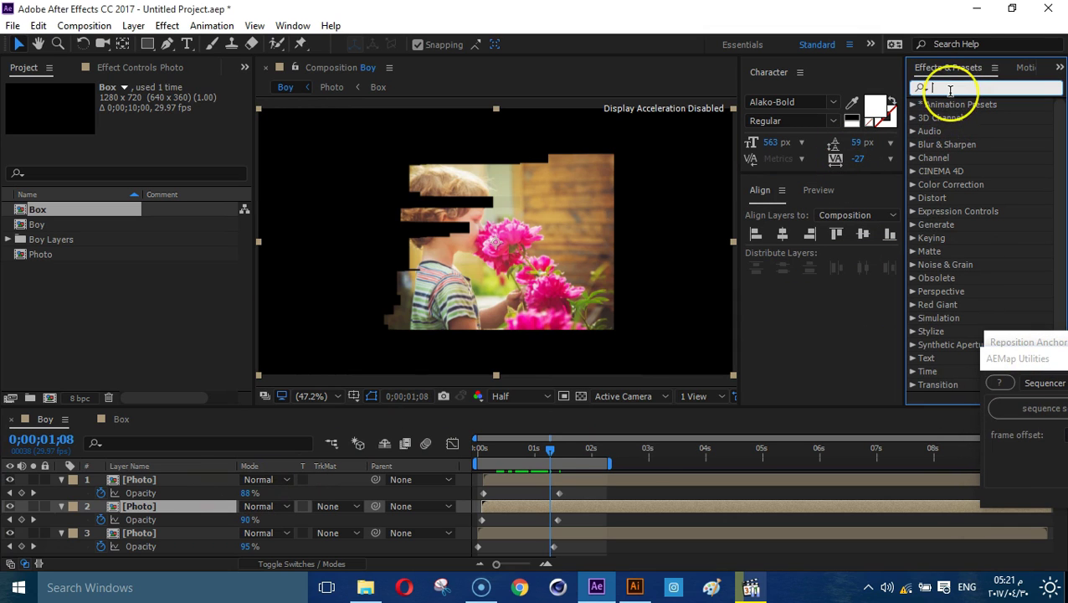
type("fill")
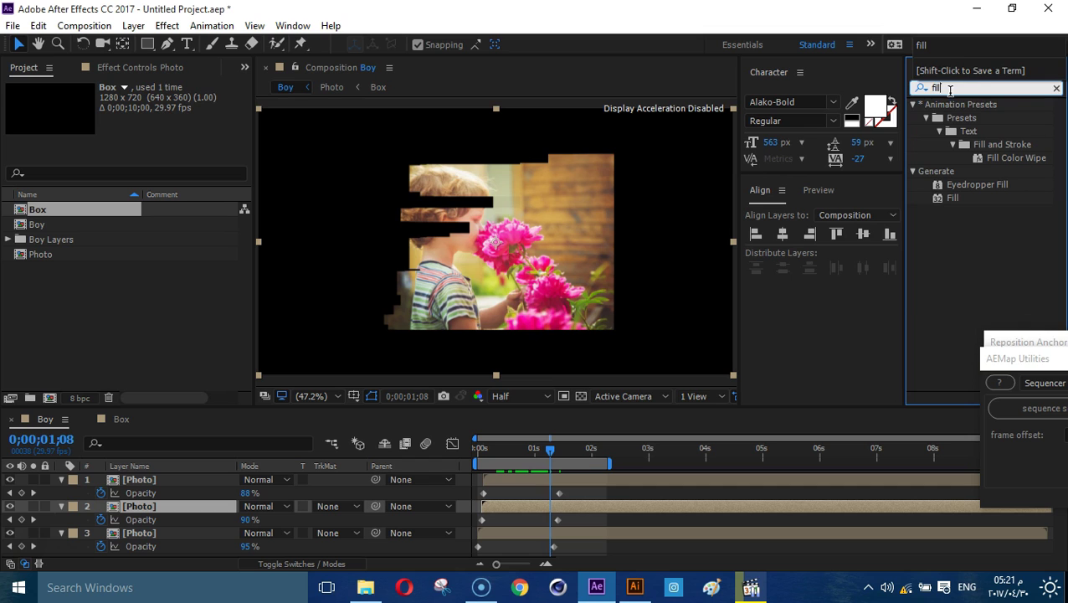
double_click(953, 197)
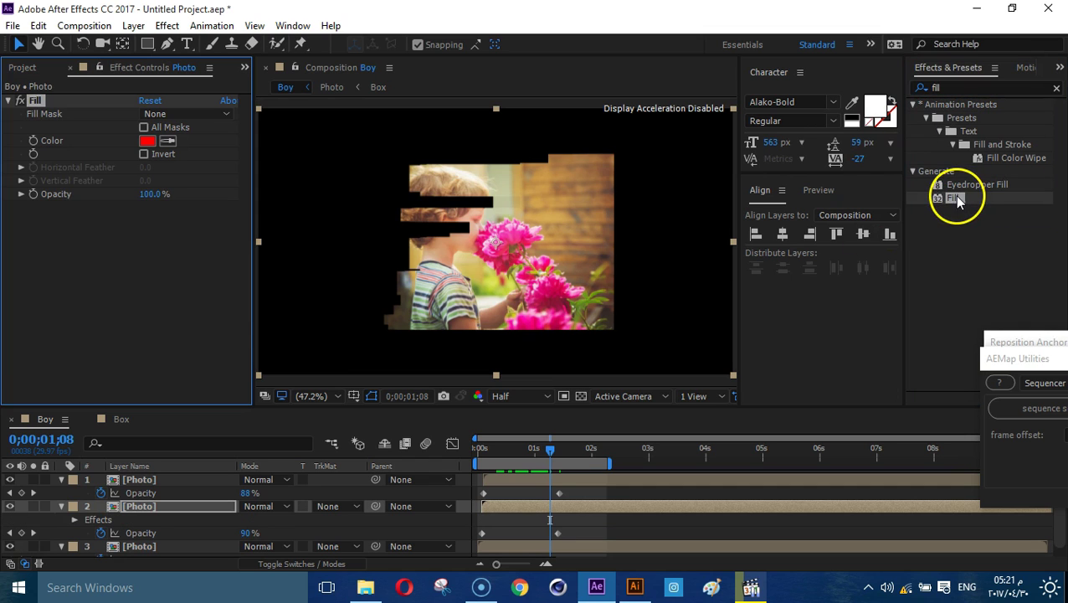
key("slash")
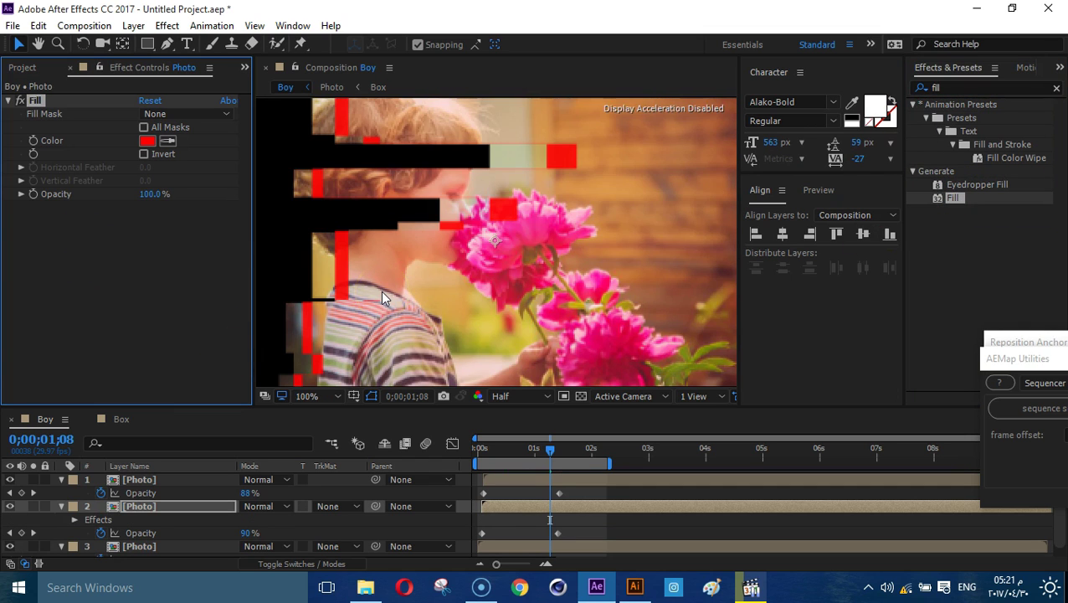
mouse_move(551, 448)
left_mouse_down()
mouse_move(559, 455)
mouse_move(549, 458)
left_mouse_up()
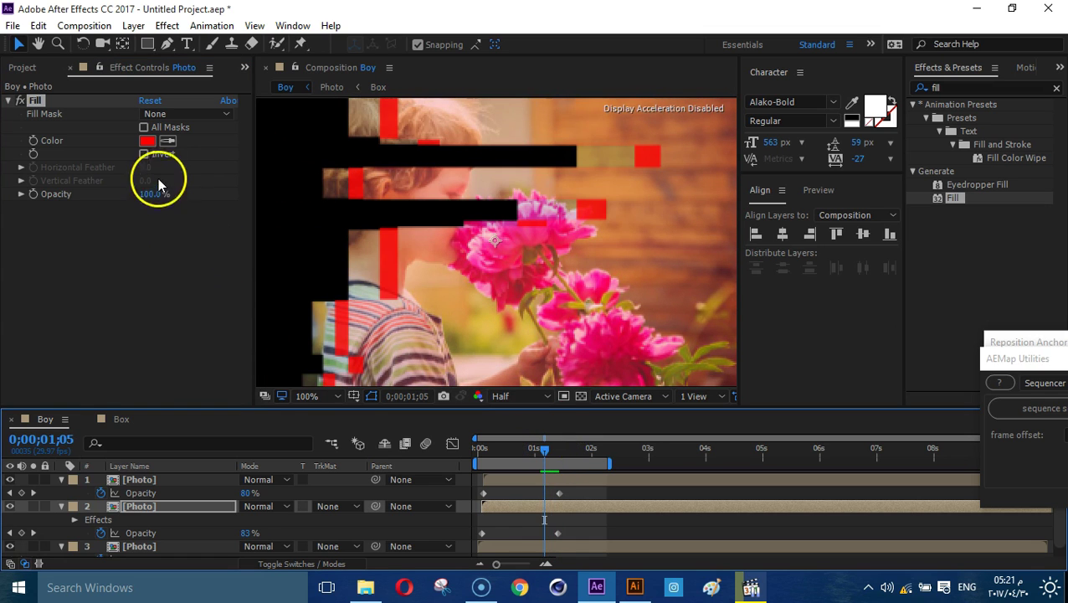
Set the Fill colour to a pale olive-yellow, about B5B448.
left_click(167, 141)
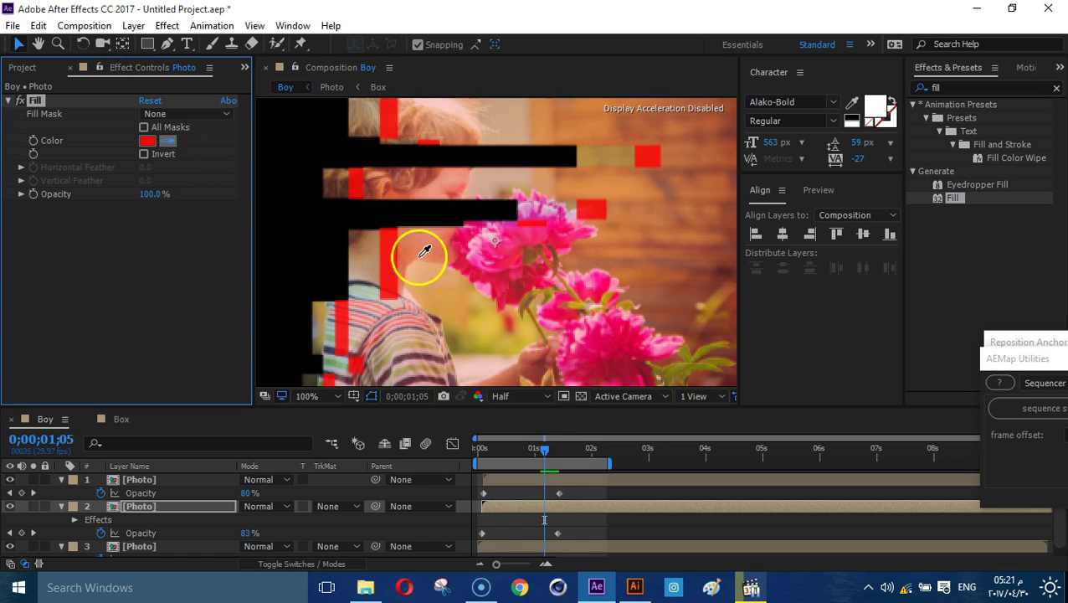
left_click(538, 295)
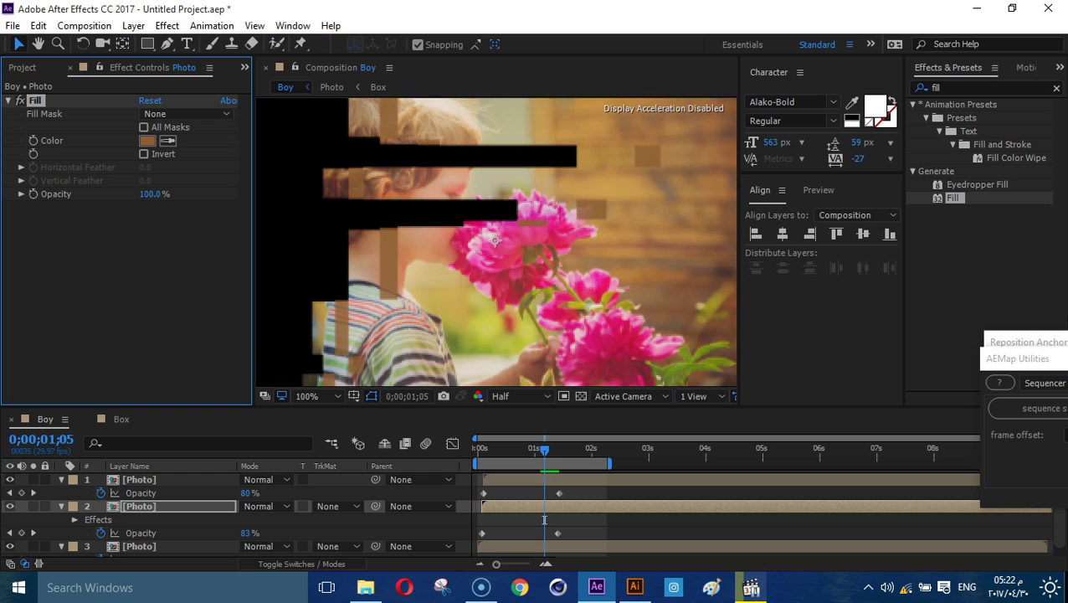
left_click(147, 140)
left_click_drag(910, 337, 926, 408)
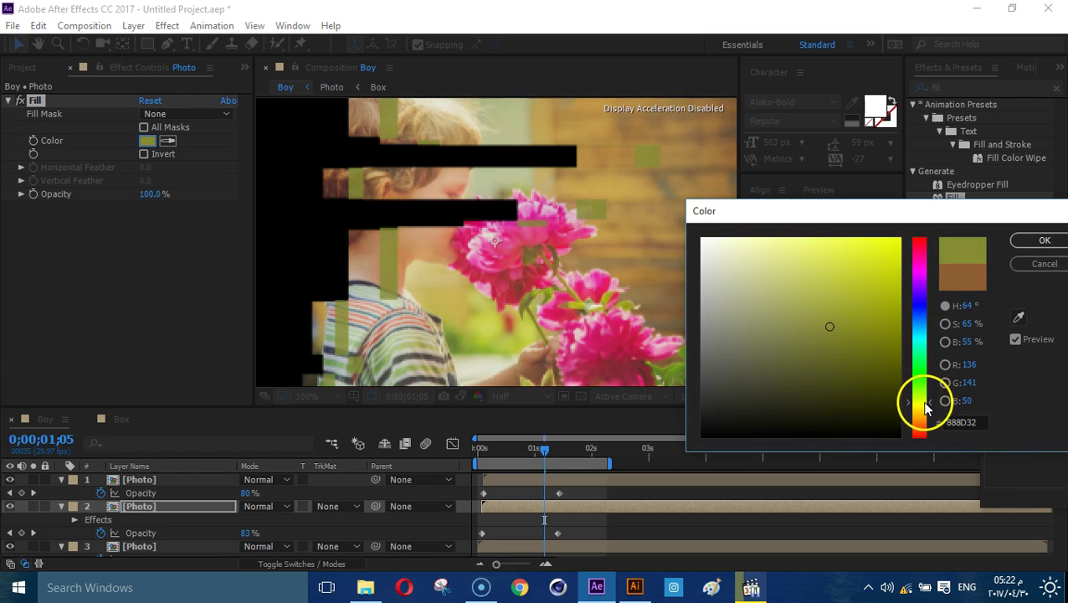
left_click_drag(827, 306, 822, 295)
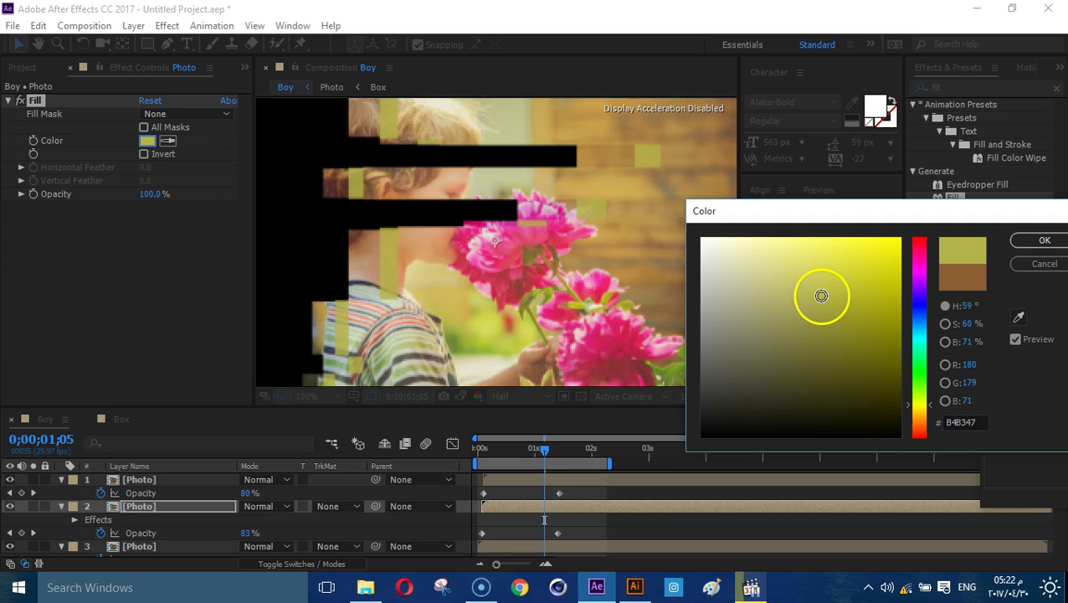
left_click(1045, 240)
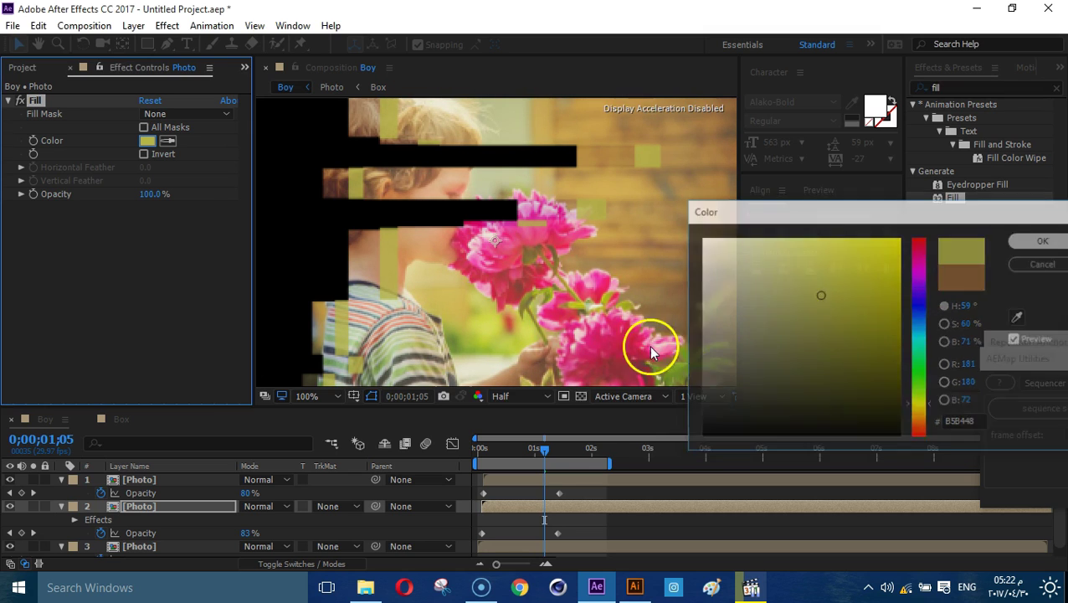
Set the preview resolution to Full and return to the start of the animation.
left_click(536, 396)
left_click(525, 437)
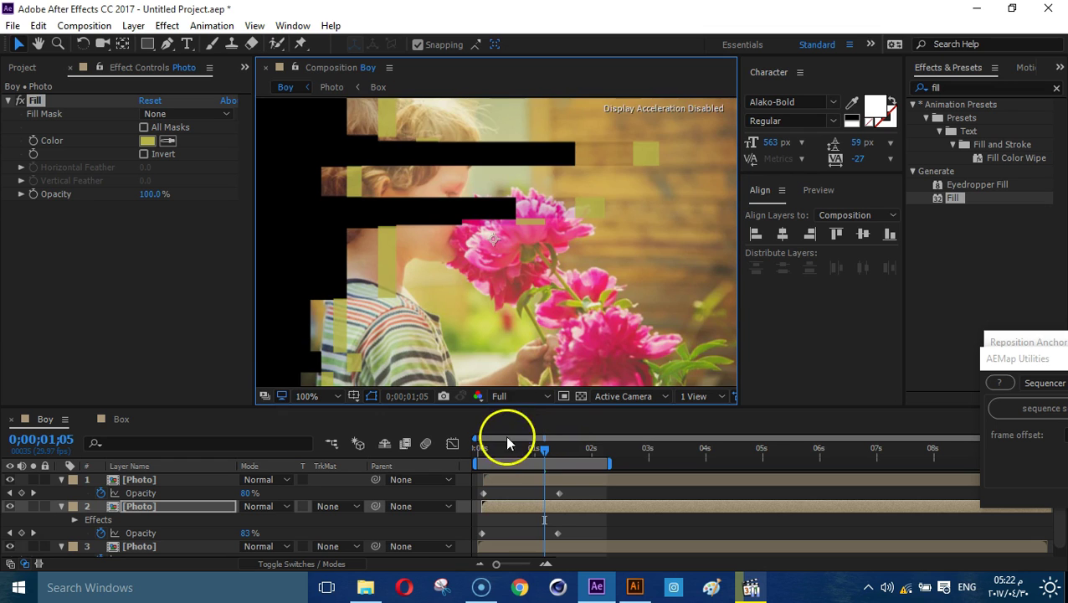
left_click_drag(505, 449, 466, 462)
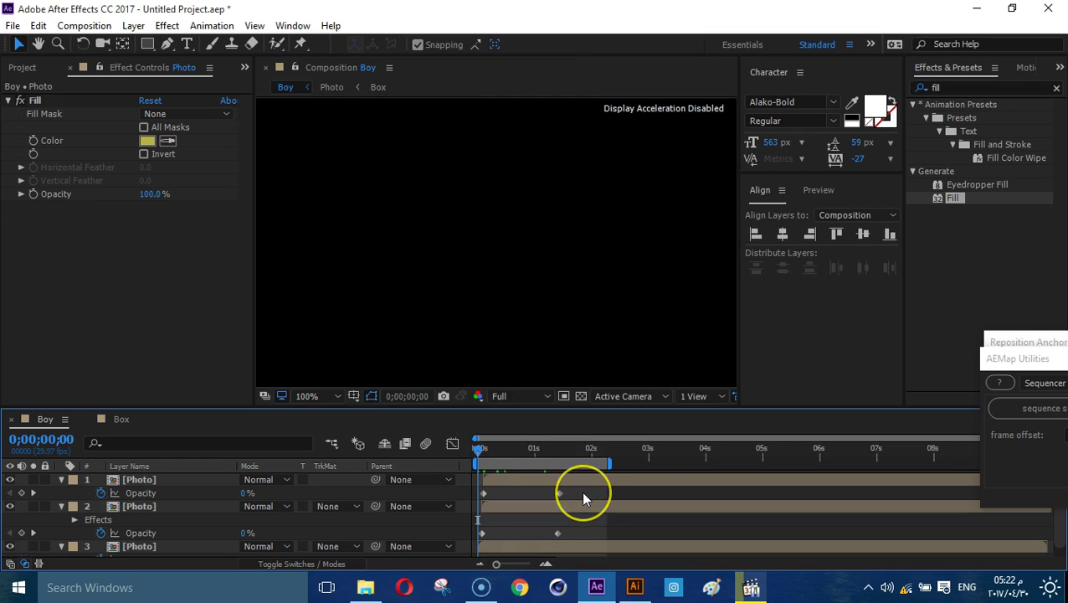
Preview the fades and shift the second Photo layer slightly later.
key("space")
left_click(582, 461)
scroll(504, 244, "down", 3)
scroll(504, 244, "up", 3)
scroll(504, 243, "down", 2)
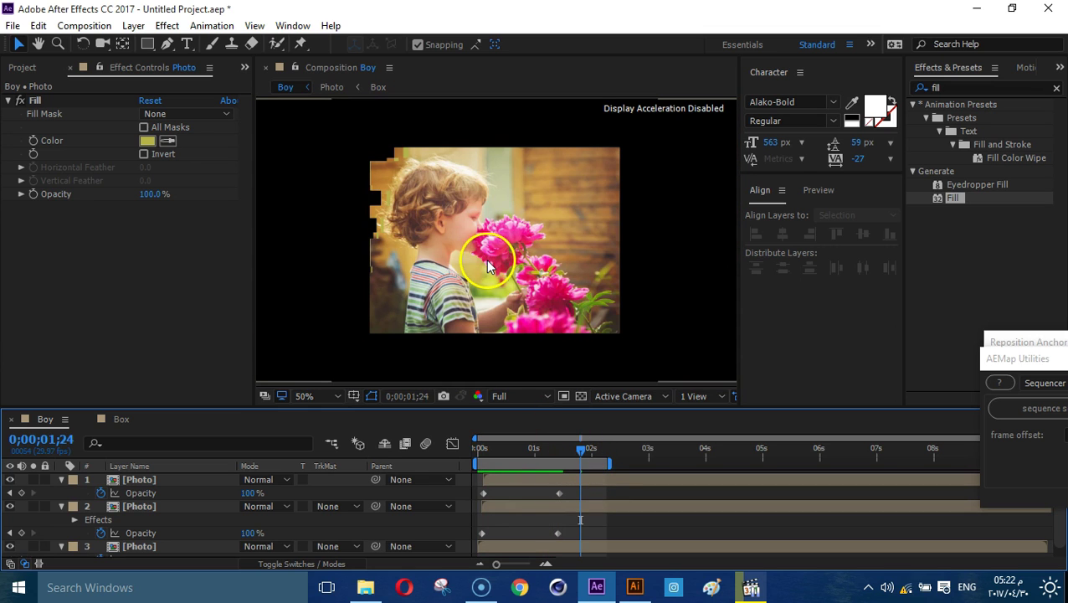
key("space")
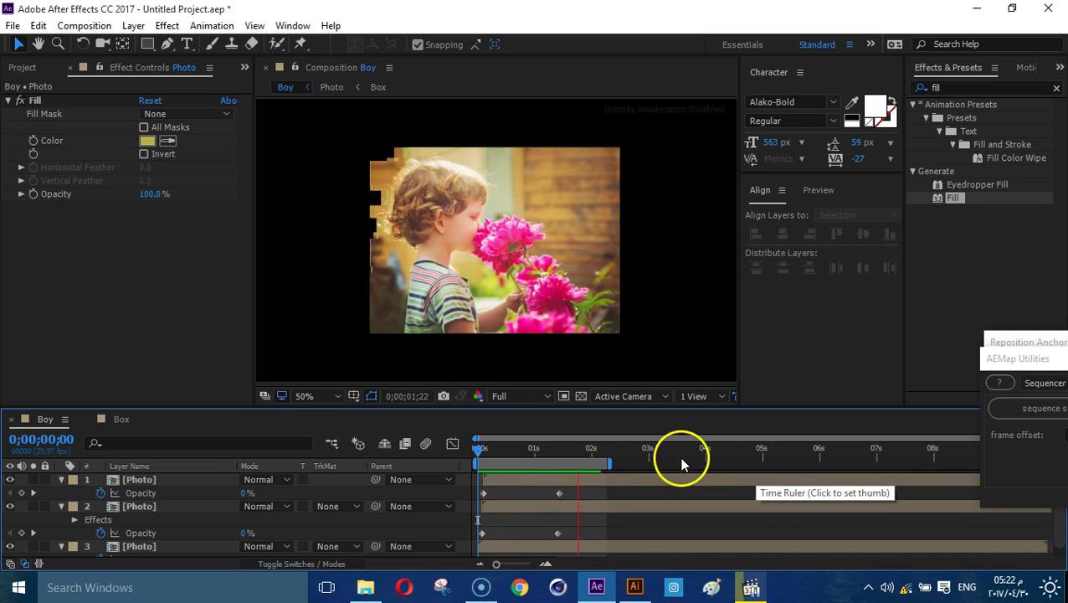
left_click(569, 506)
left_click_drag(564, 505, 569, 505)
Fine-tune the first Photo layer's start with Alt+Page Down/Up, preview, and select the bottom layer.
left_click(551, 480)
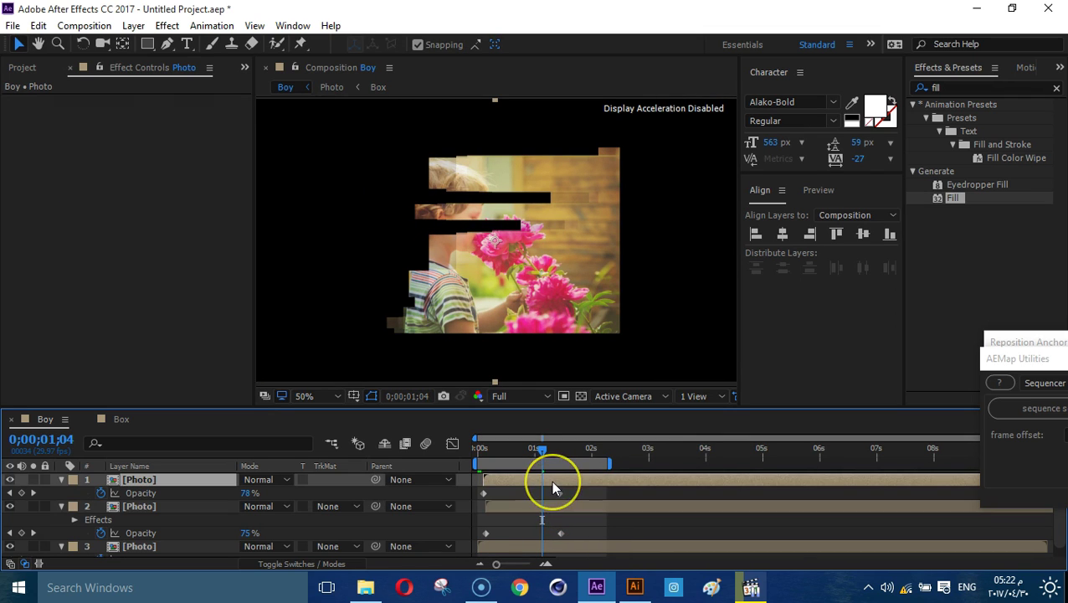
key("alt+Page_Down")
key("alt+Page_Down")
key("alt+Page_Down")
key("alt+Page_Up")
key("space")
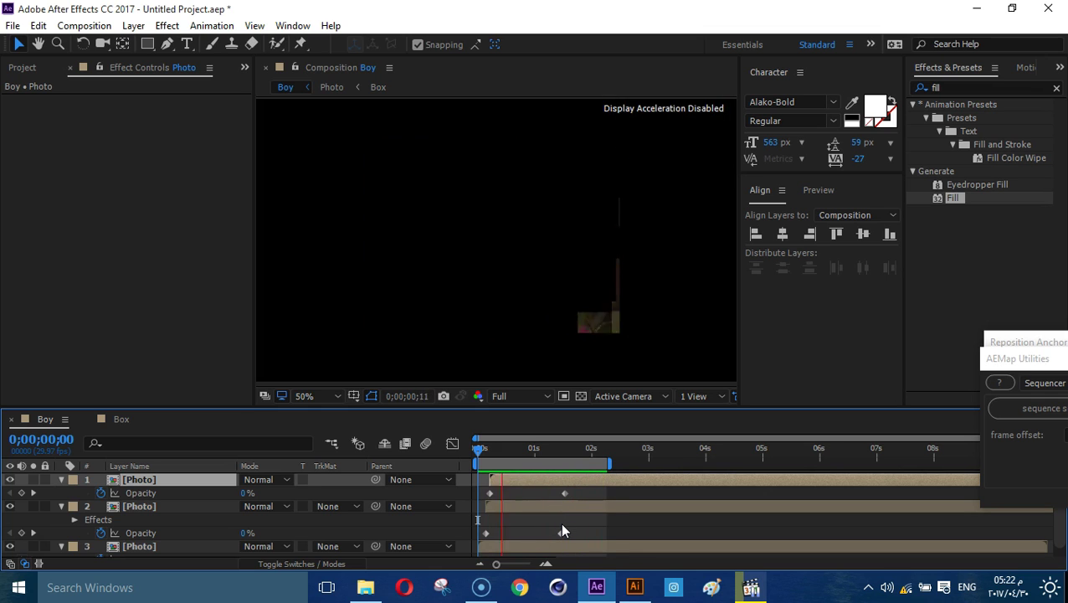
left_click(693, 568)
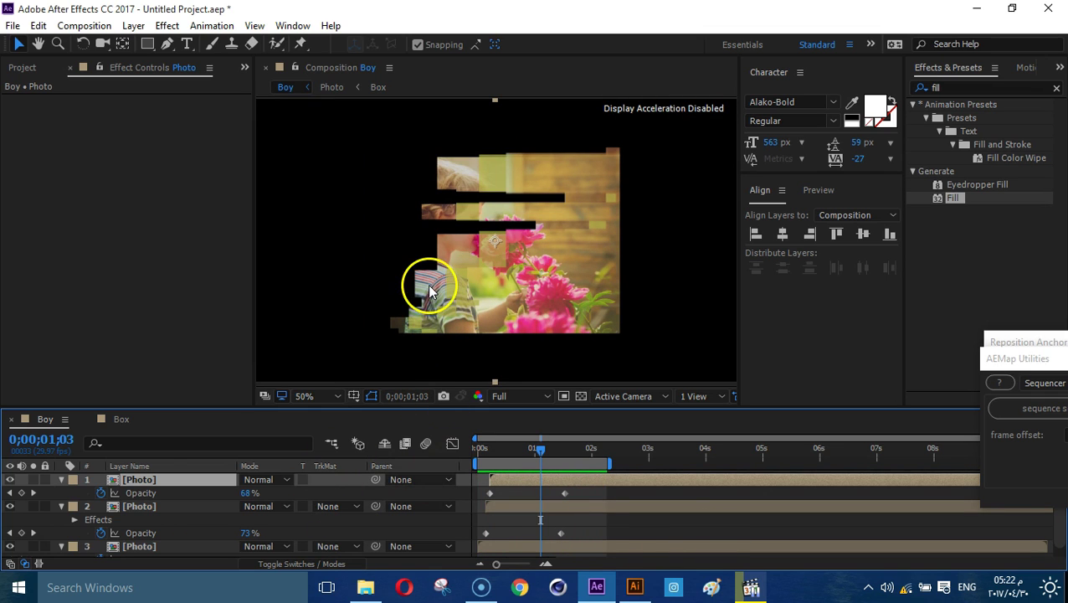
left_click(151, 546)
scroll(160, 544, "down", 1)
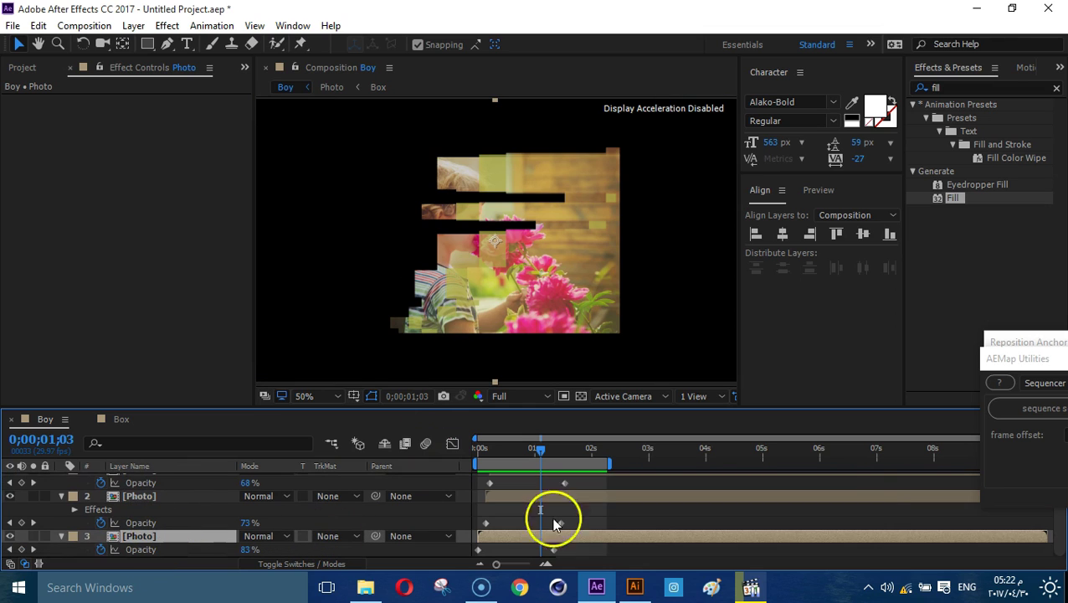
left_click(969, 86)
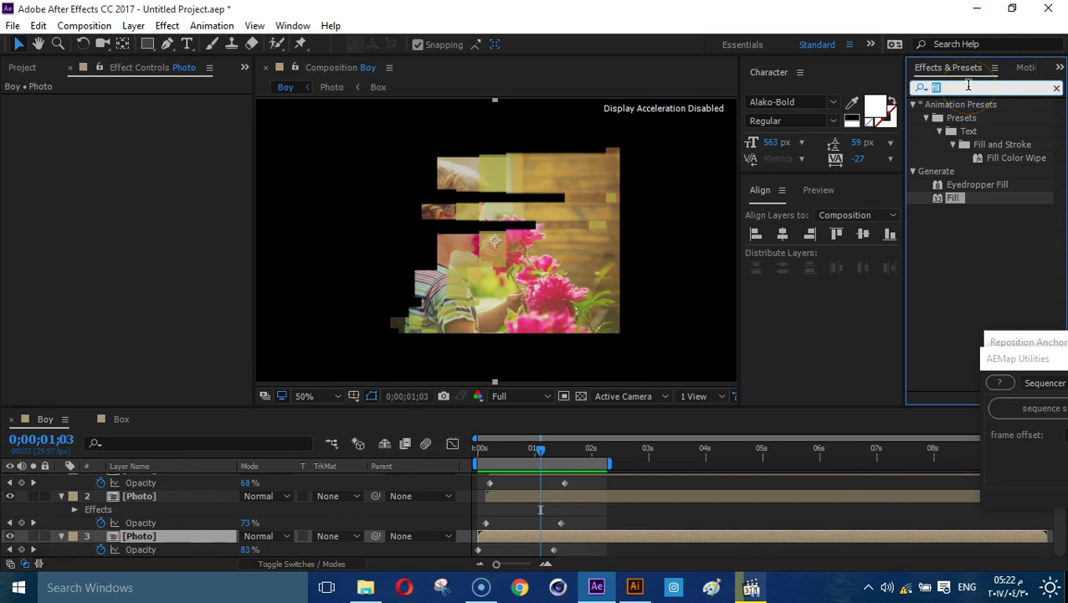
Apply Hue/Saturation to the bottom Photo layer with Master Hue at 301°.
type("hue")
double_click(990, 185)
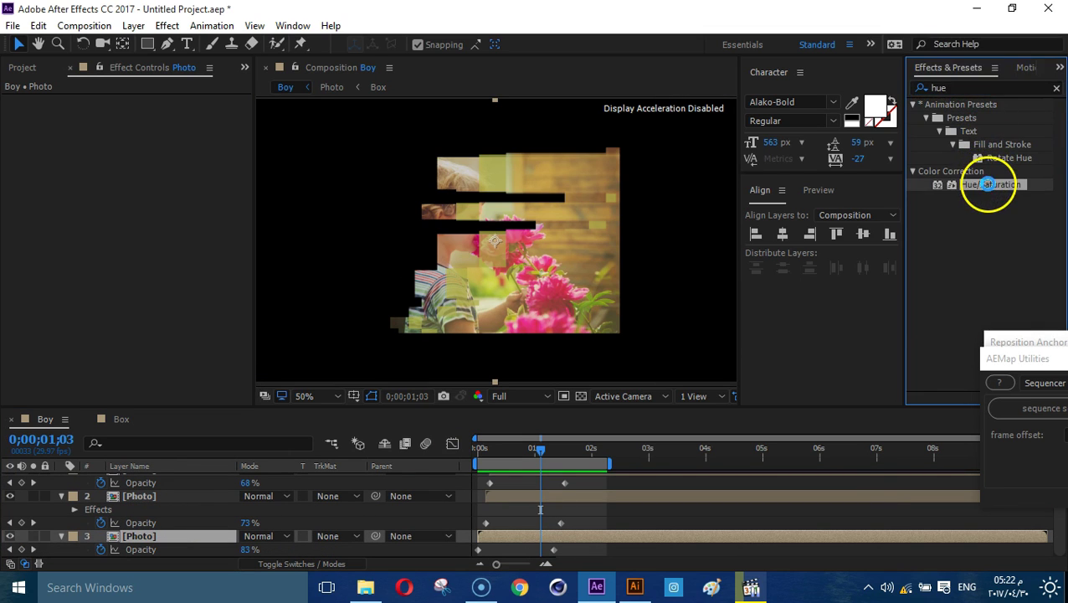
key("period")
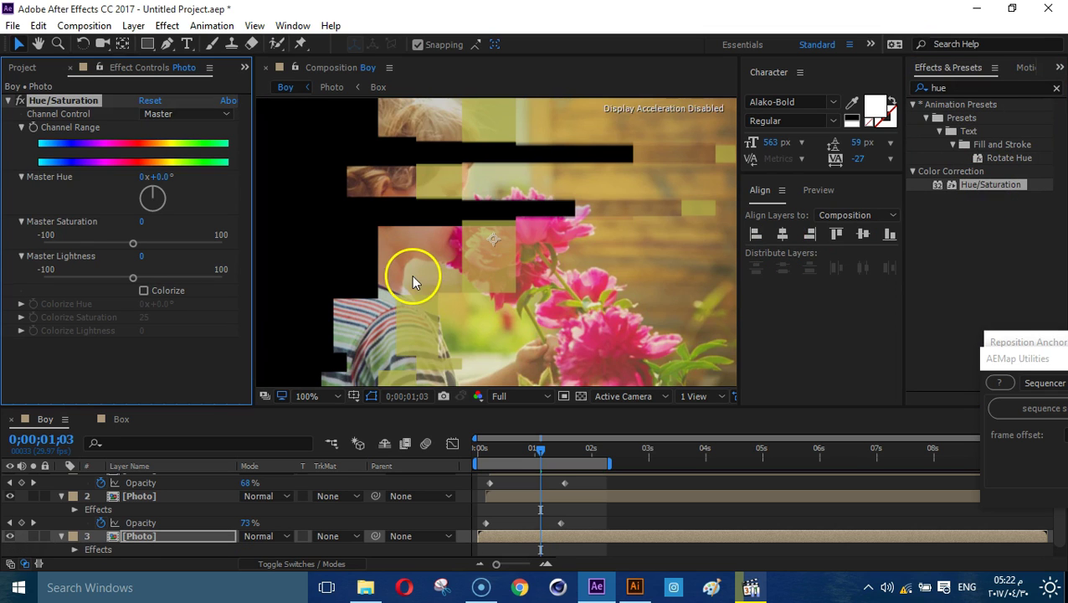
mouse_move(164, 177)
left_mouse_down()
mouse_move(155, 187)
mouse_move(423, 201)
left_mouse_up()
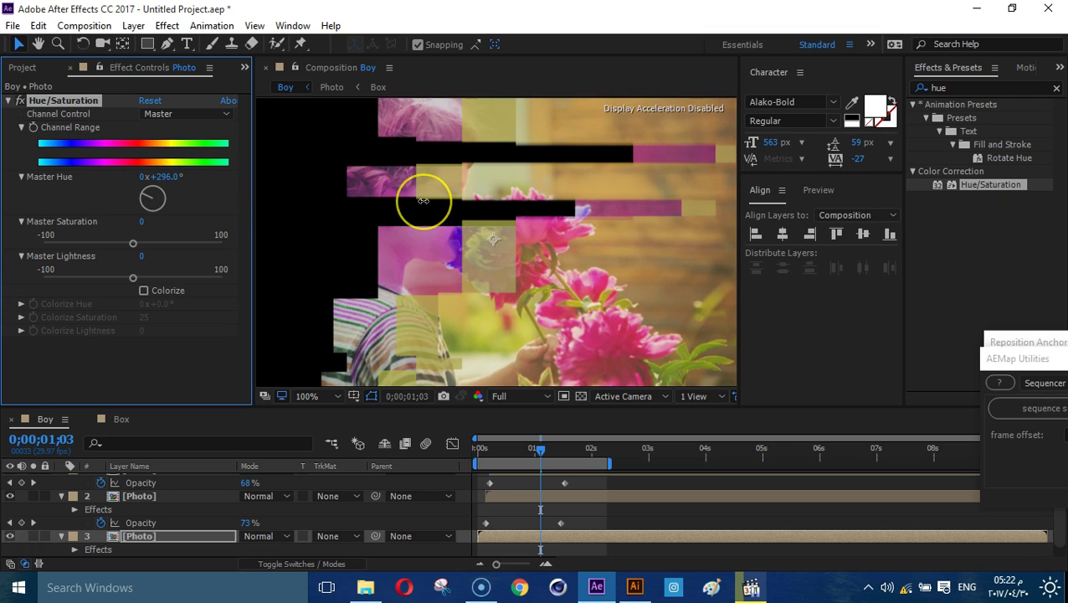
left_click_drag(412, 205, 436, 207)
Preview the animation and collapse the layers' properties in the timeline.
scroll(538, 238, "down", 2)
left_click(645, 508)
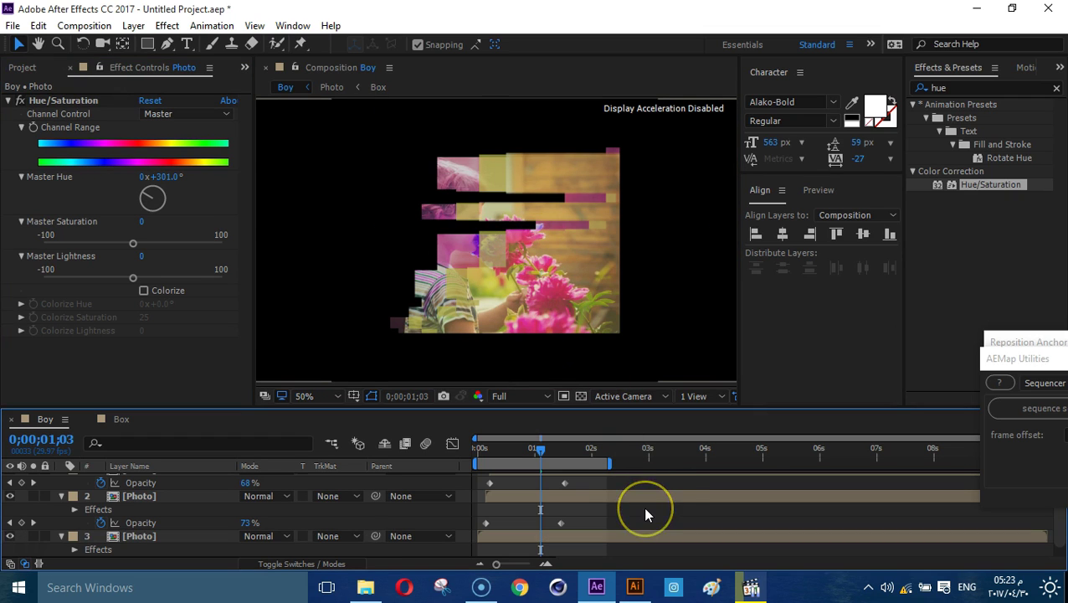
key("space")
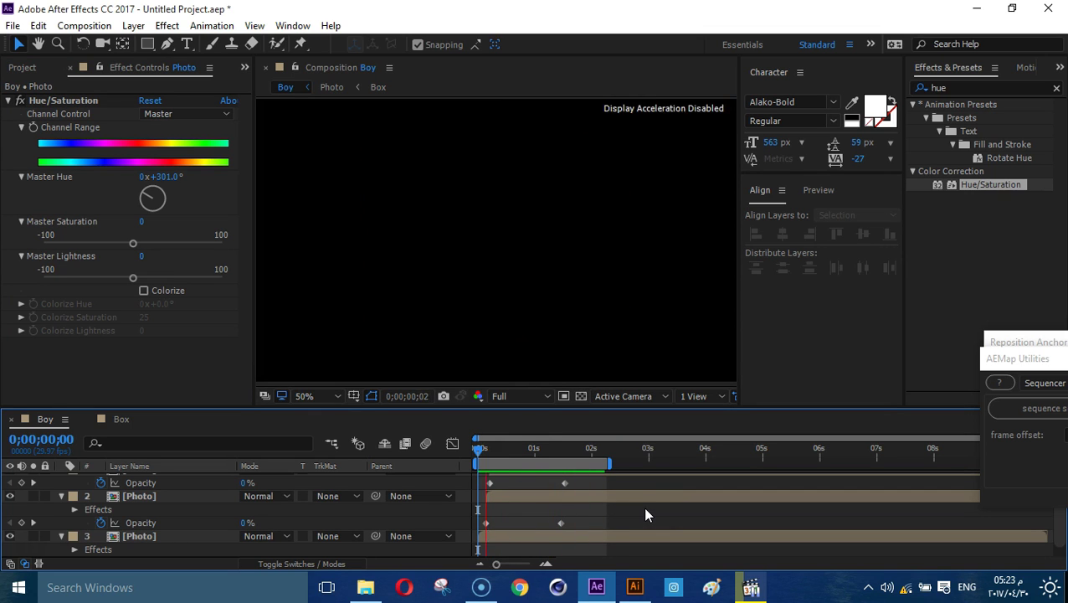
key("space")
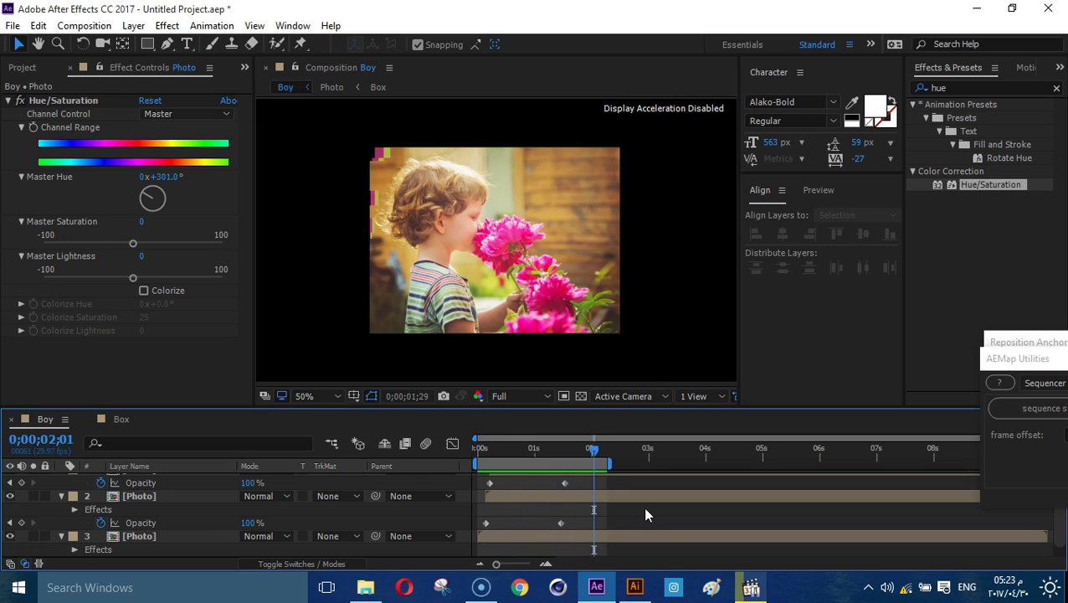
left_click(64, 495)
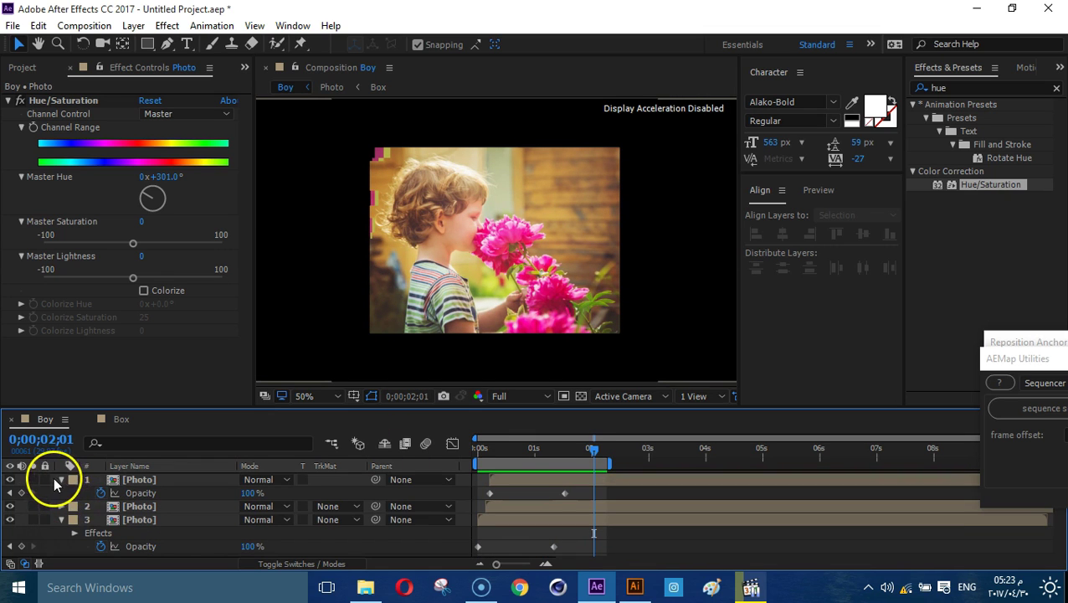
left_click(62, 506)
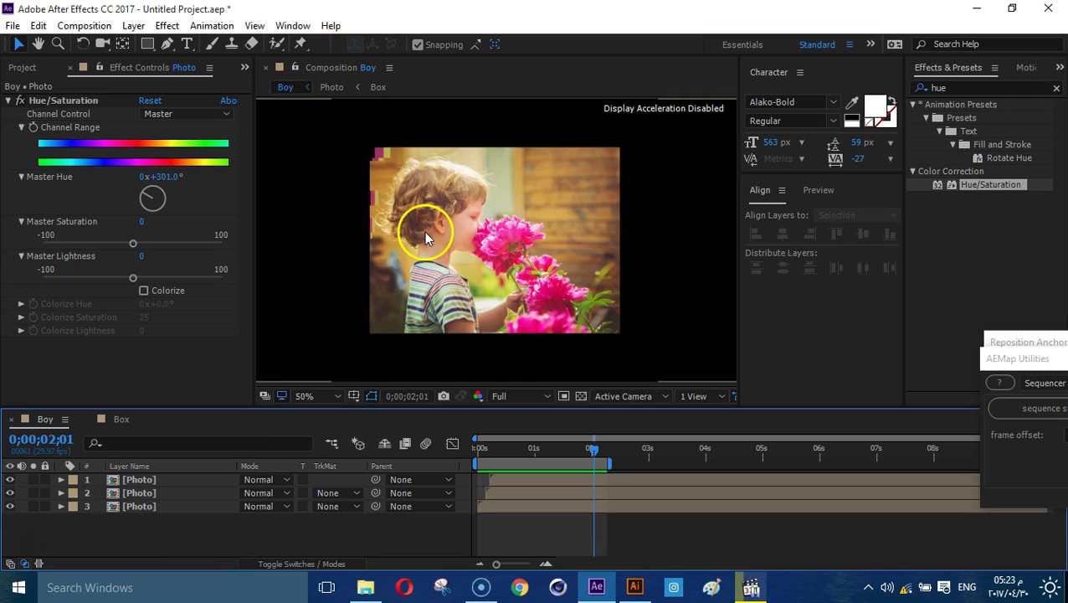
scroll(423, 231, "down", 2)
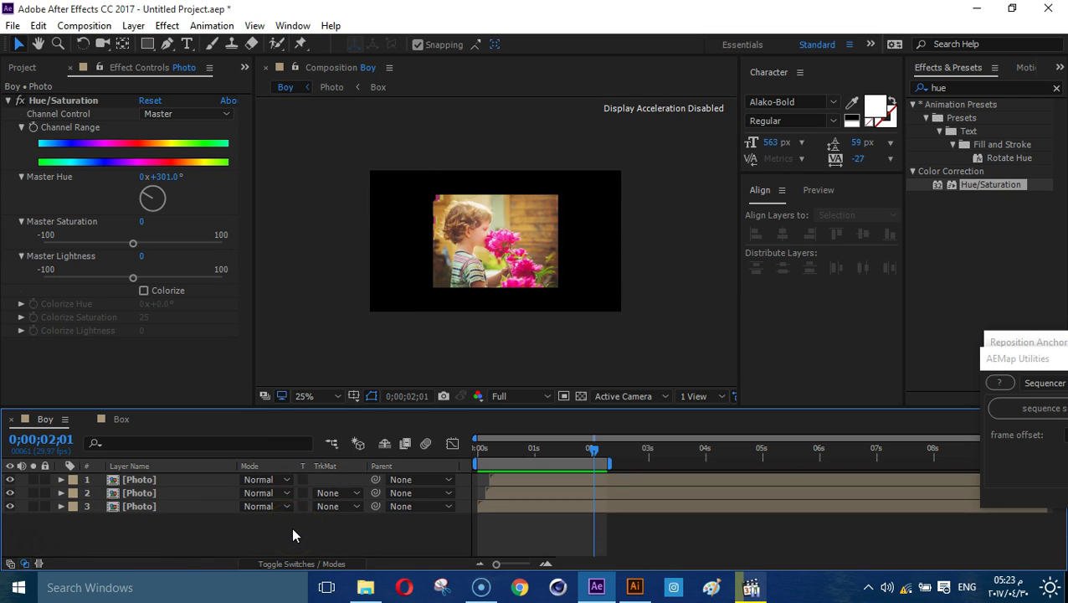
key("ctrl+y")
Create a solid named BG and apply Gradient Ramp to it.
type("BG")
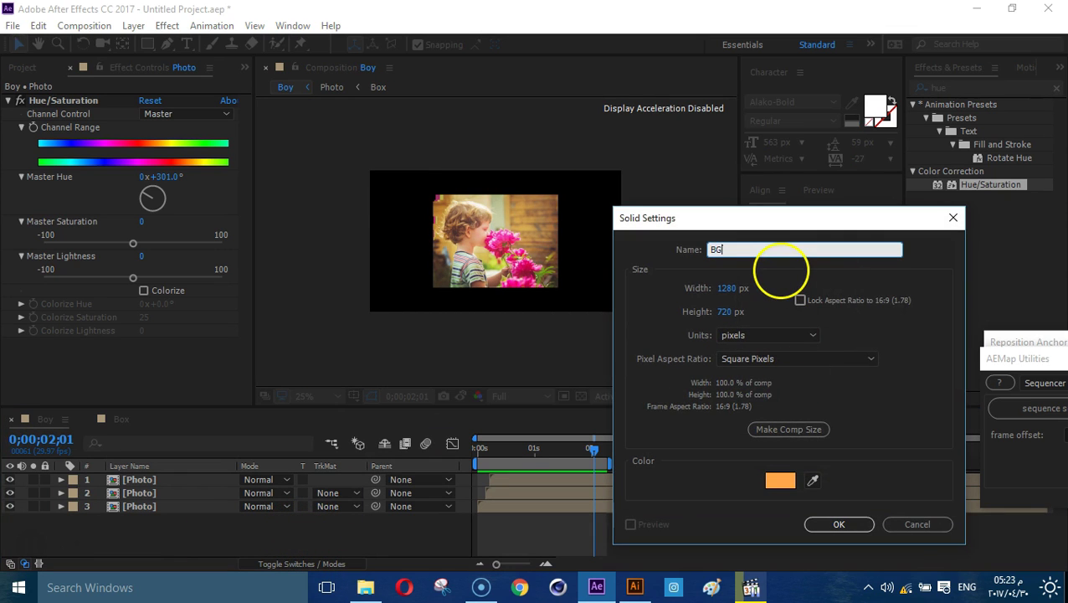
key("Return")
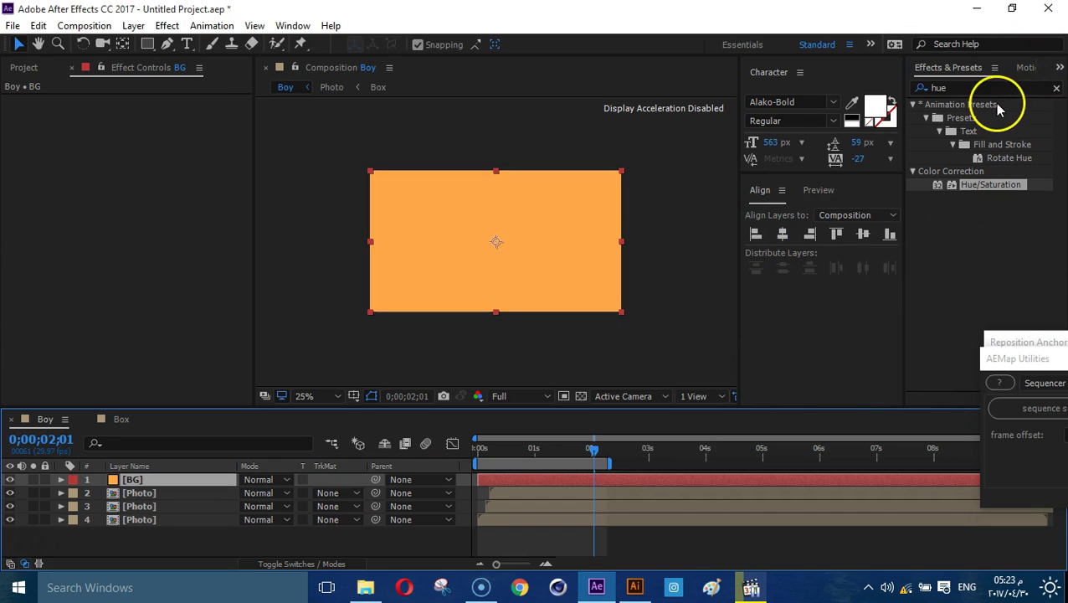
left_click(982, 88)
type("ramp")
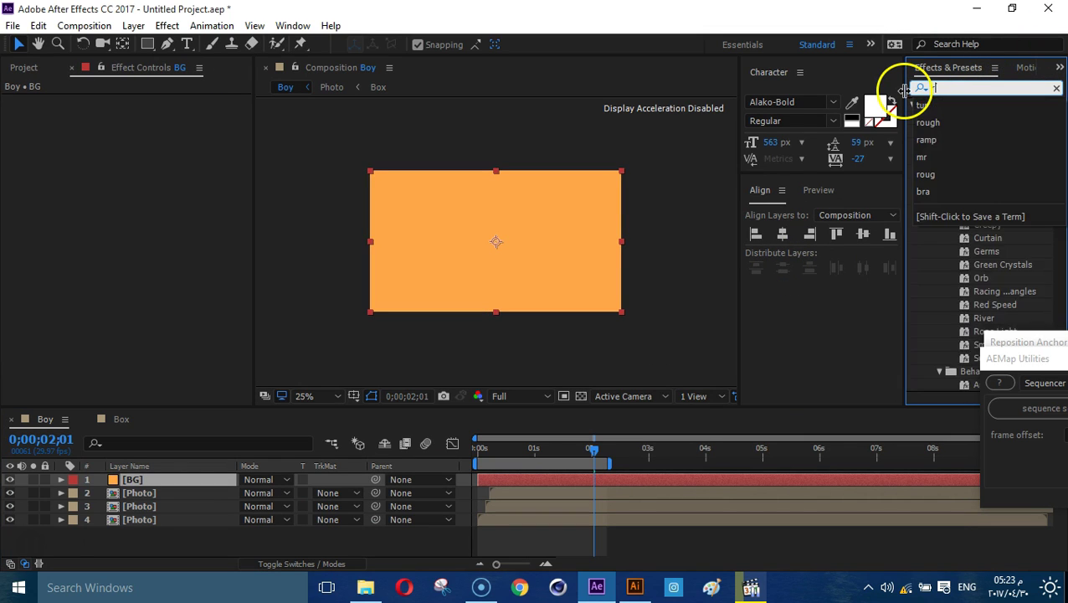
double_click(969, 119)
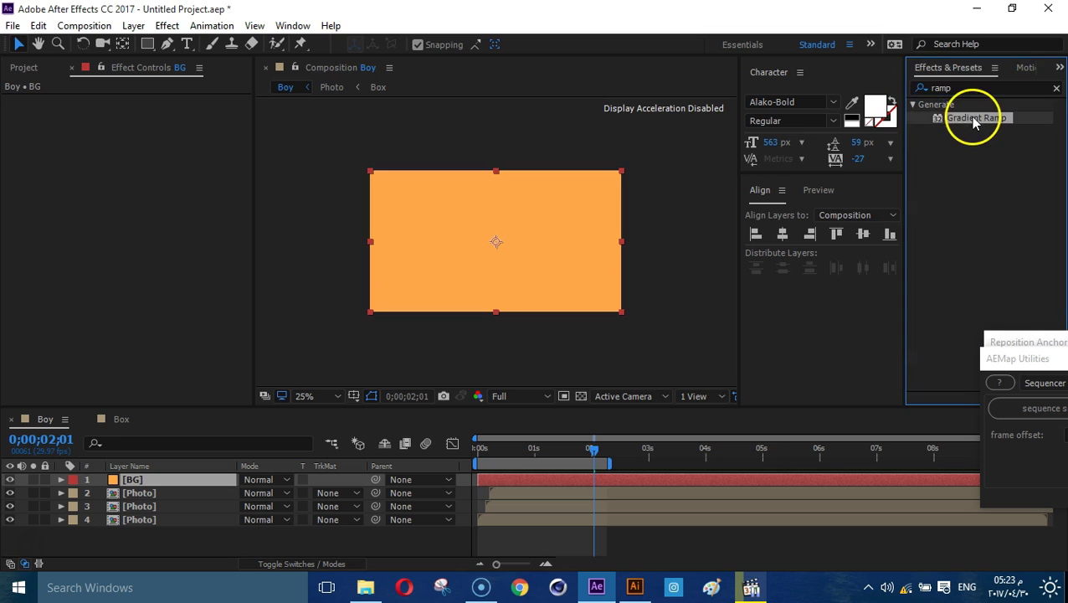
Make the ramp radial, centred at 638,360, with swapped colours so the centre is white.
key("period")
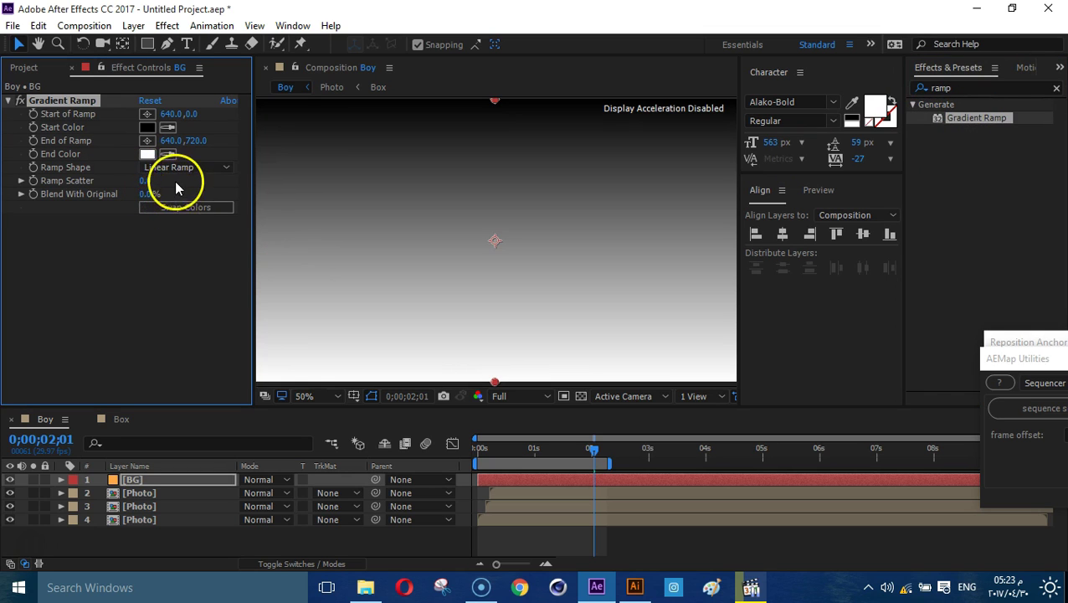
left_click(175, 167)
left_click(168, 202)
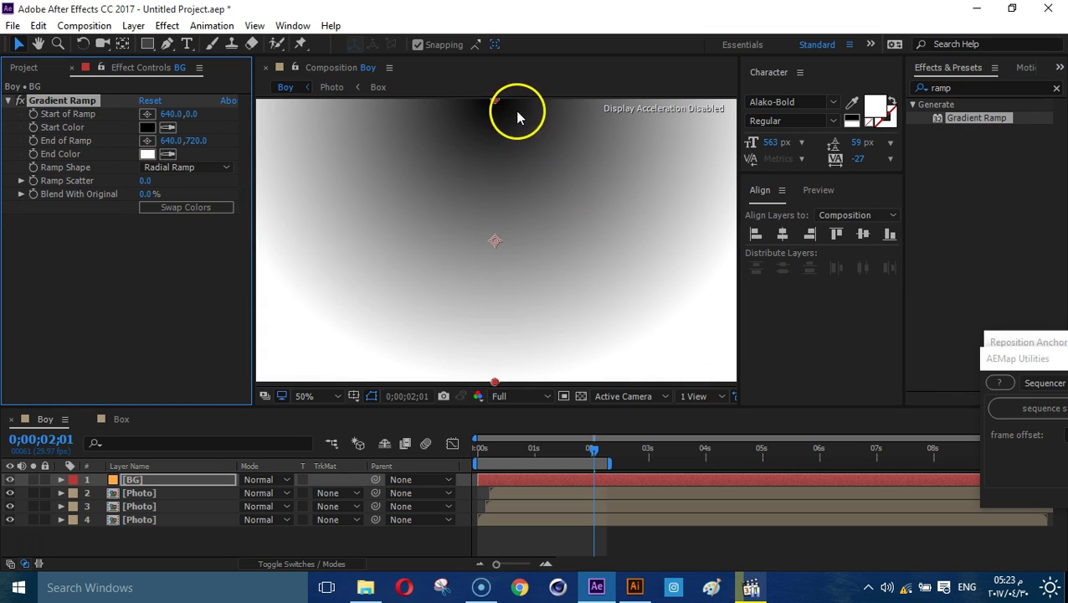
left_click(146, 114)
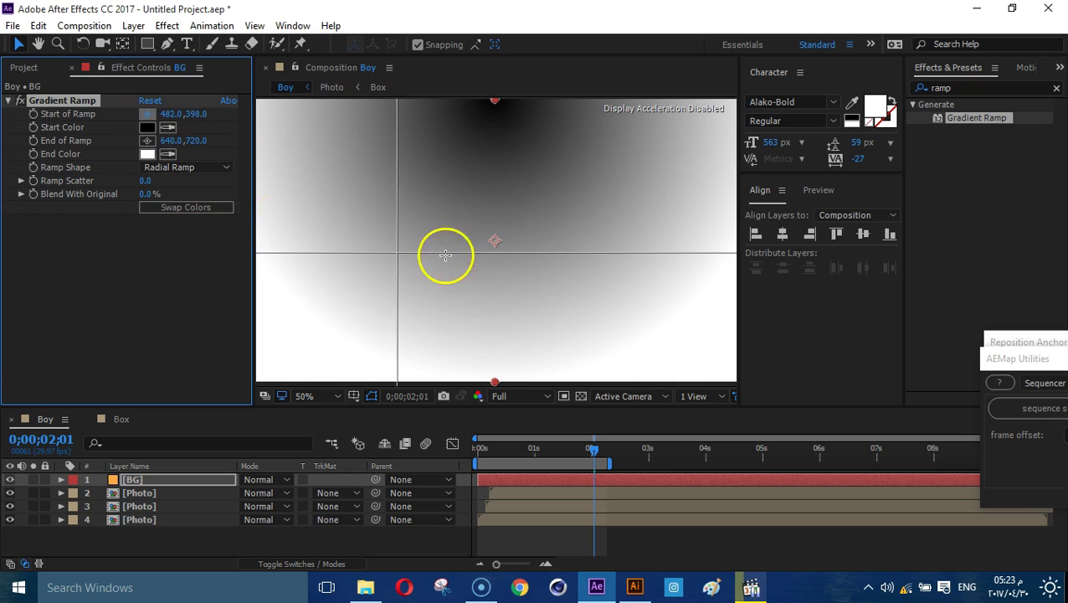
left_click(495, 241)
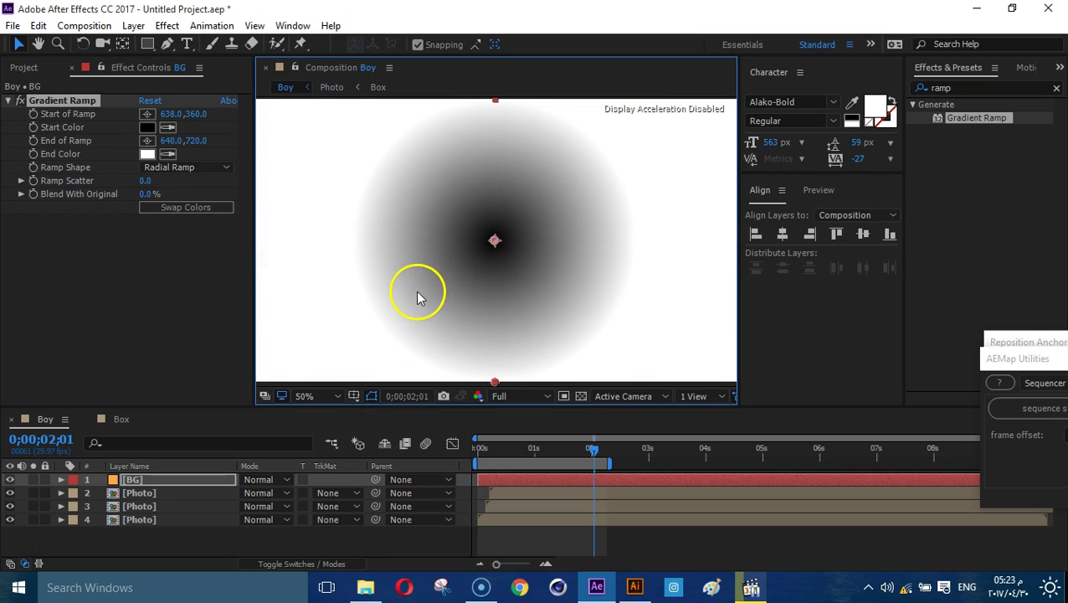
left_click(142, 210)
scroll(393, 250, "down", 3)
scroll(394, 250, "up", 3)
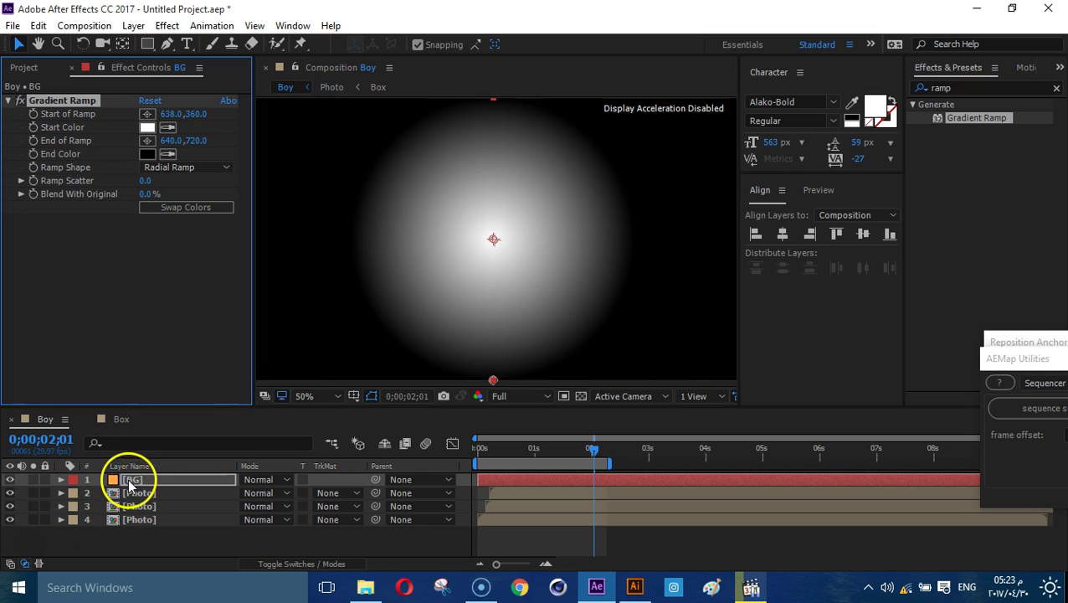
Move BG beneath the Photo layers and set the gradient end colour to near-black green 061700.
left_click_drag(127, 481, 134, 526)
mouse_move(484, 452)
left_mouse_down()
mouse_move(580, 459)
mouse_move(584, 469)
mouse_move(573, 468)
left_mouse_up()
left_click(147, 154)
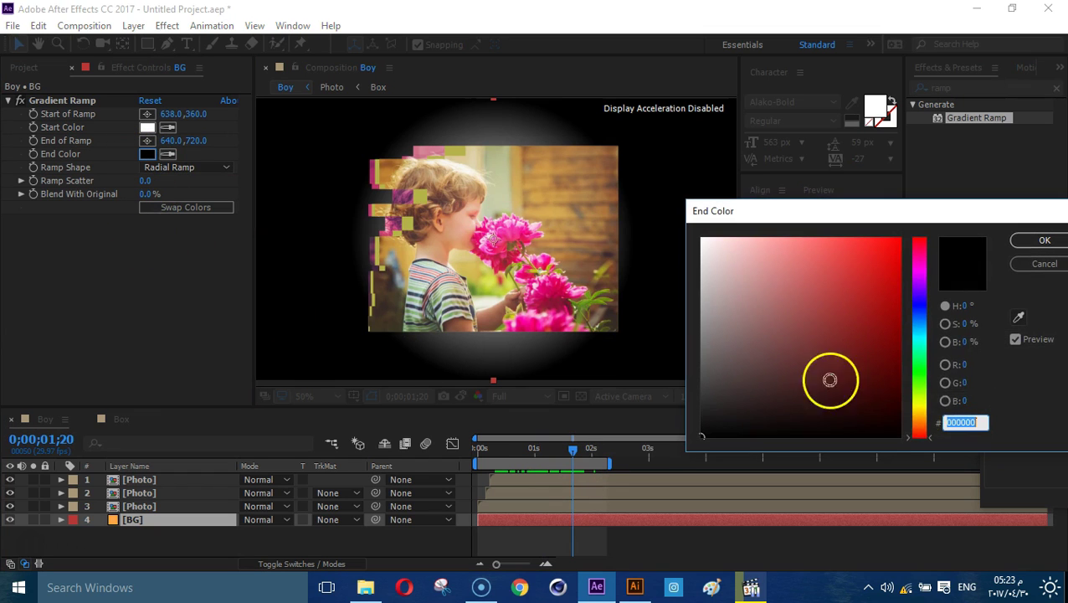
left_click(921, 381)
left_click_drag(889, 377, 918, 423)
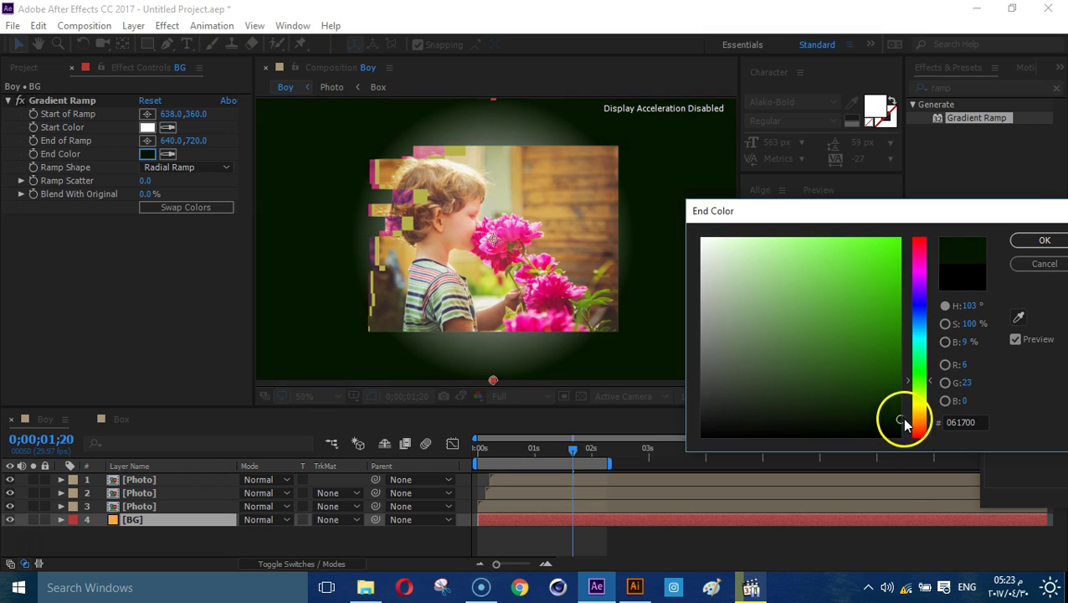
left_click(1045, 241)
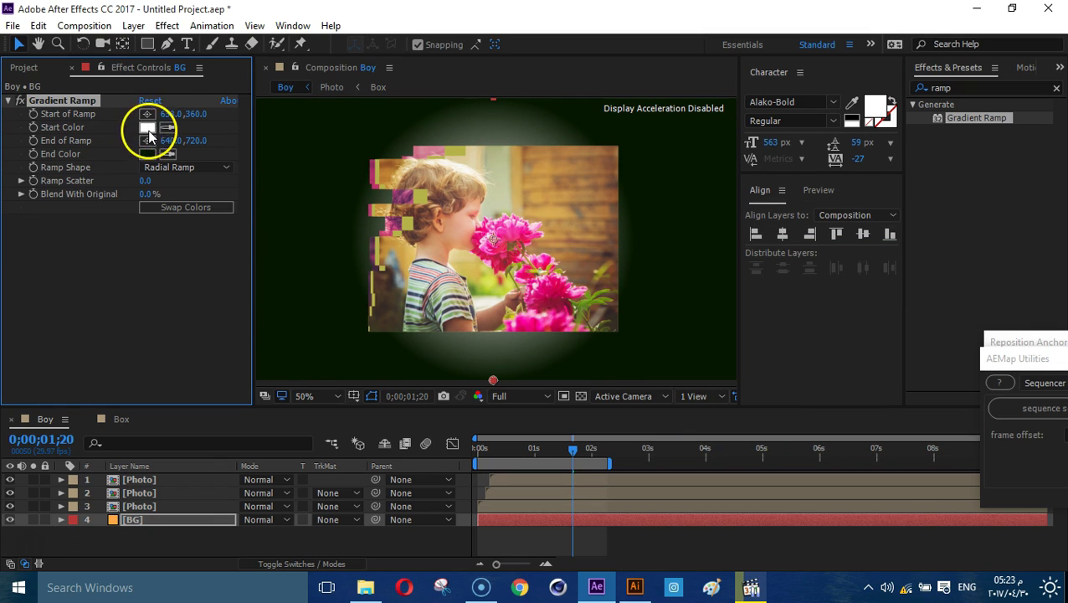
Set the gradient start colour to a medium green.
left_click(148, 129)
left_click(922, 389)
mouse_move(882, 377)
left_mouse_down()
mouse_move(774, 239)
mouse_move(809, 305)
left_mouse_up()
left_click(1044, 240)
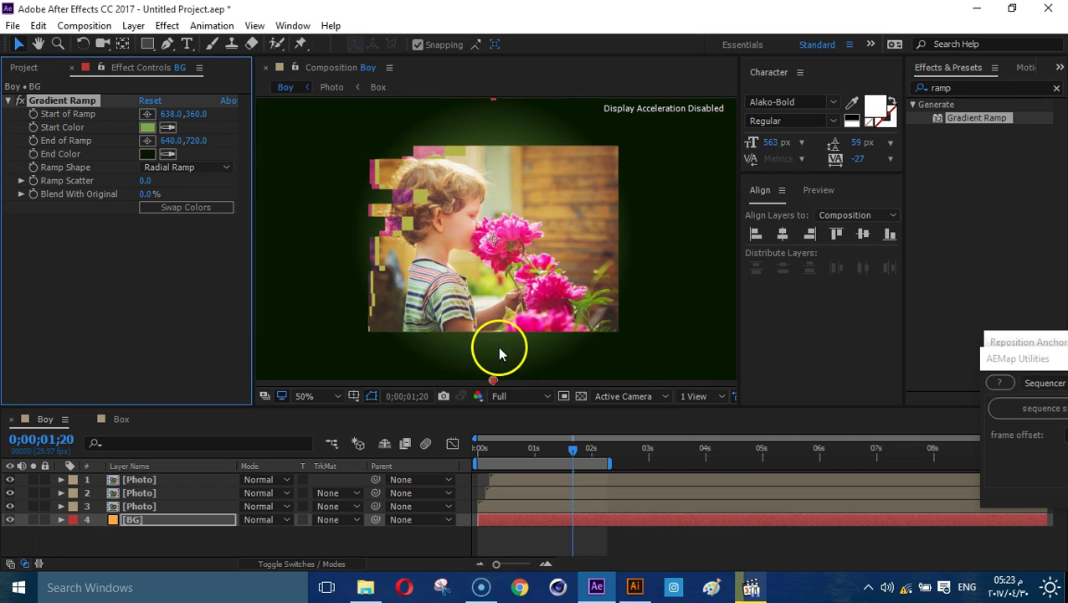
Push the ramp end point below the frame to 640,1112 and return to the timeline start.
key("comma")
key("comma")
key("comma")
left_click_drag(495, 279, 496, 322)
key("period")
key("period")
key("period")
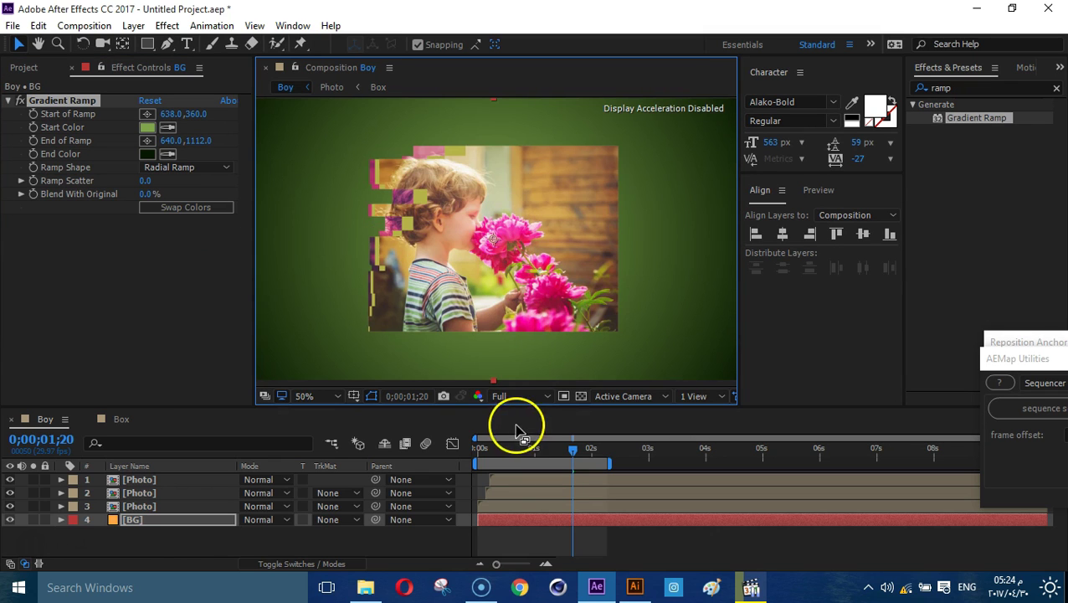
left_click_drag(523, 445, 459, 452)
Preview the animation, then change the gradient start colour to a deep crimson-magenta.
left_click(511, 529)
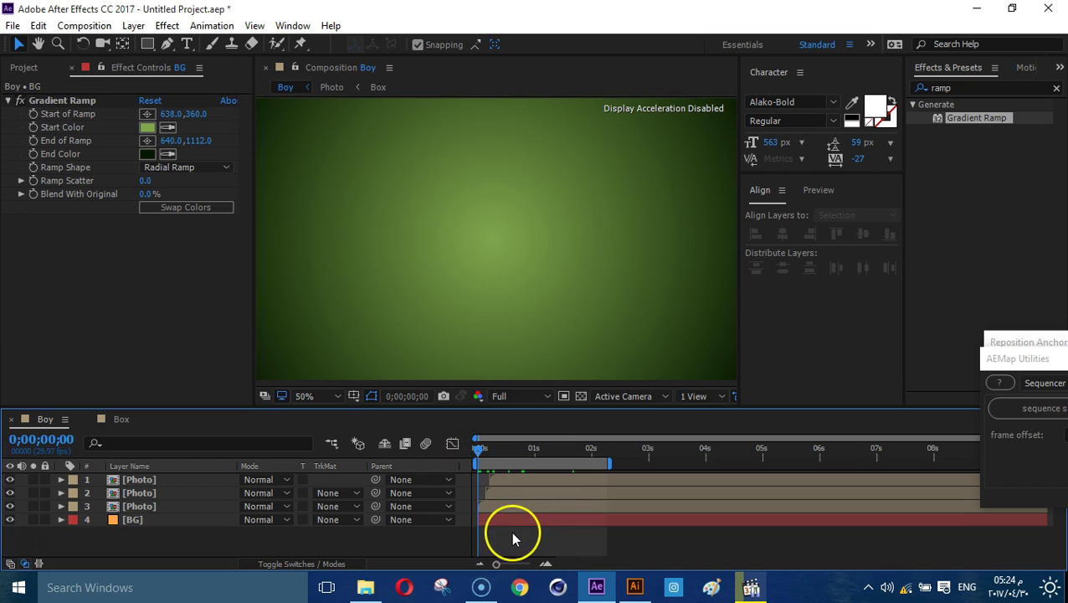
key("space")
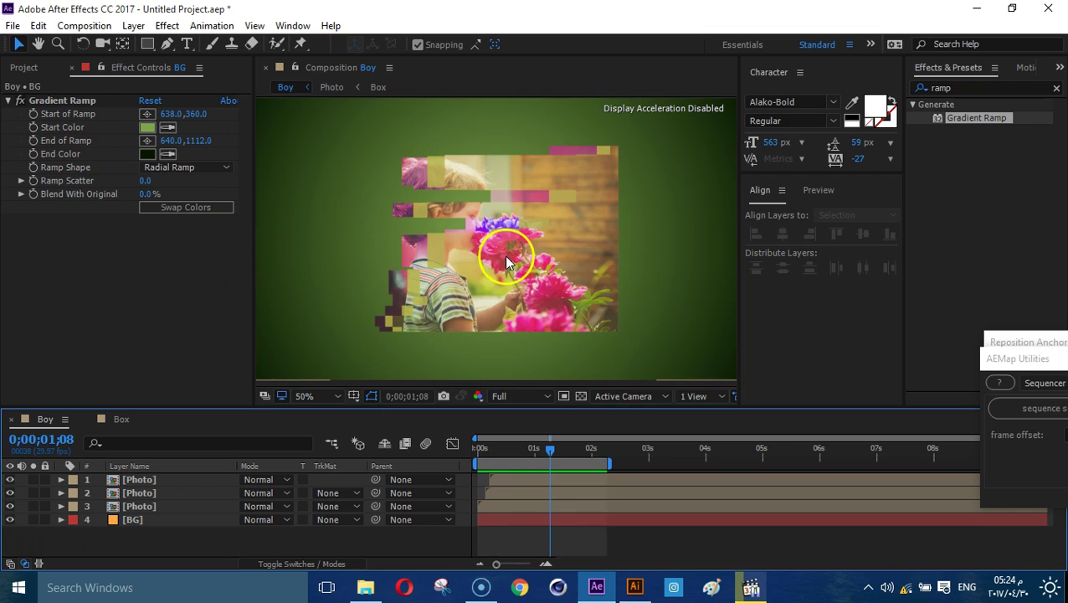
left_click(150, 129)
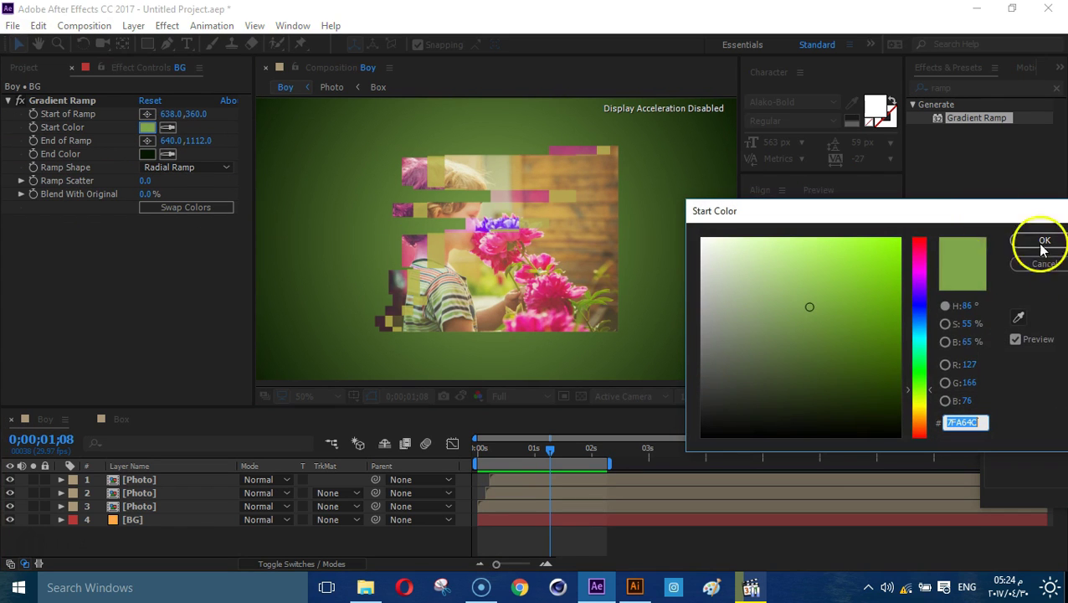
left_click(922, 337)
left_click_drag(921, 337, 912, 276)
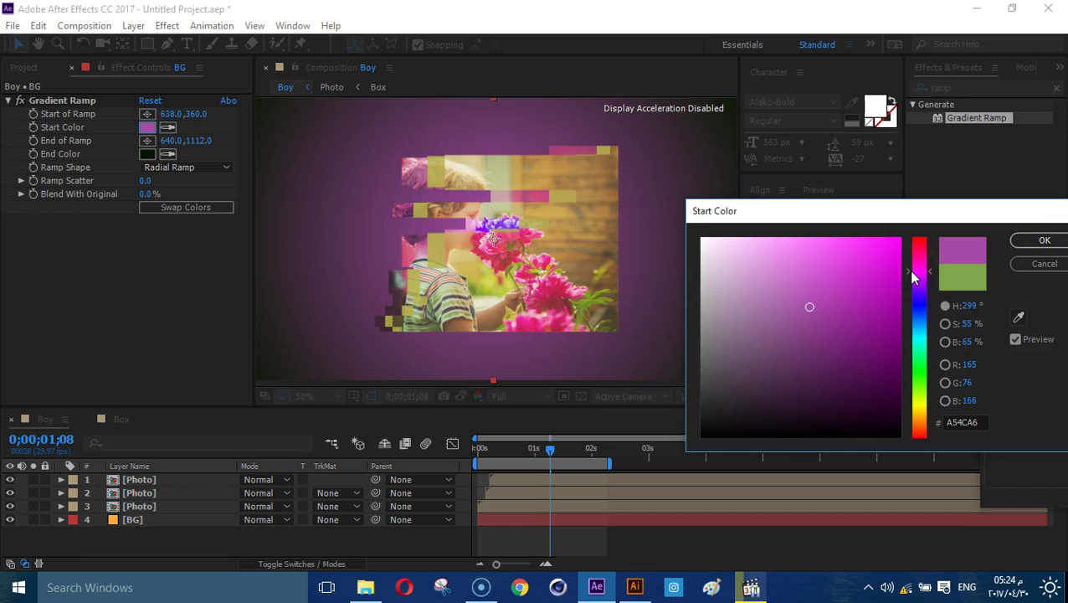
left_click_drag(888, 262, 884, 339)
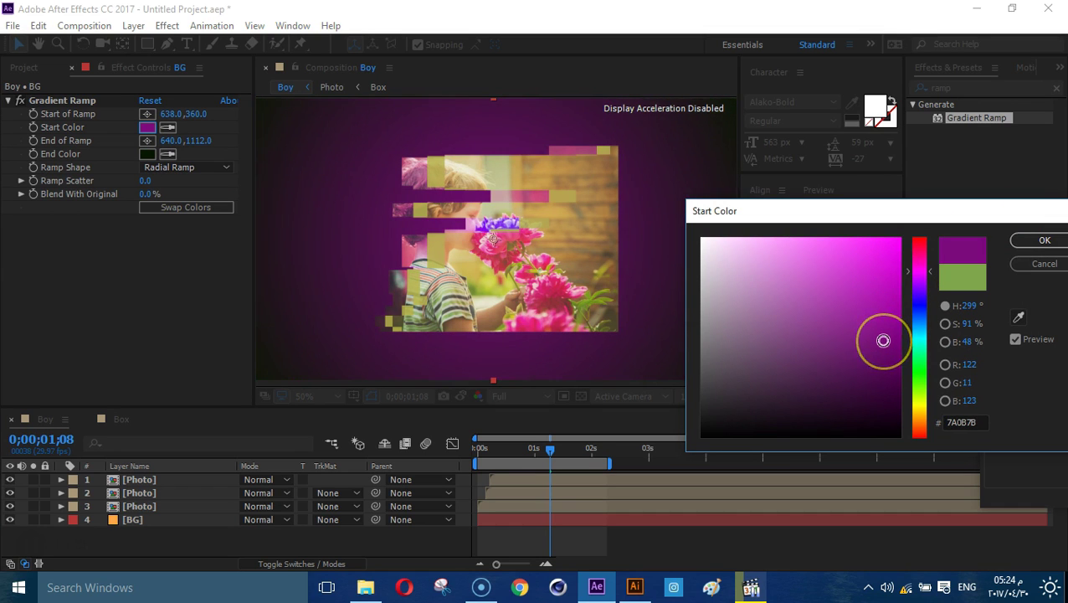
left_click_drag(918, 272, 920, 249)
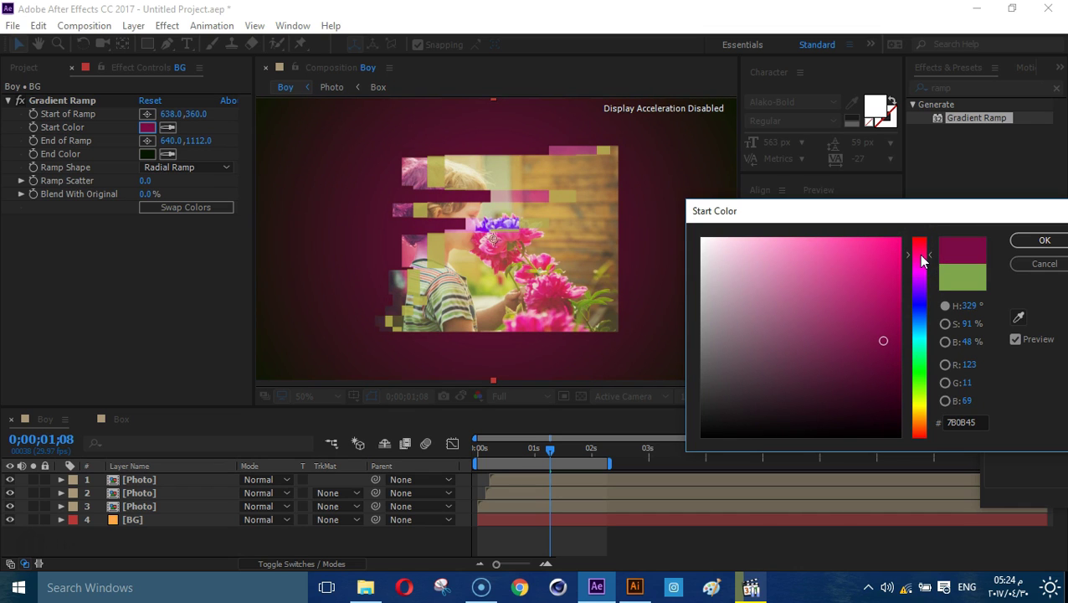
left_click(1045, 240)
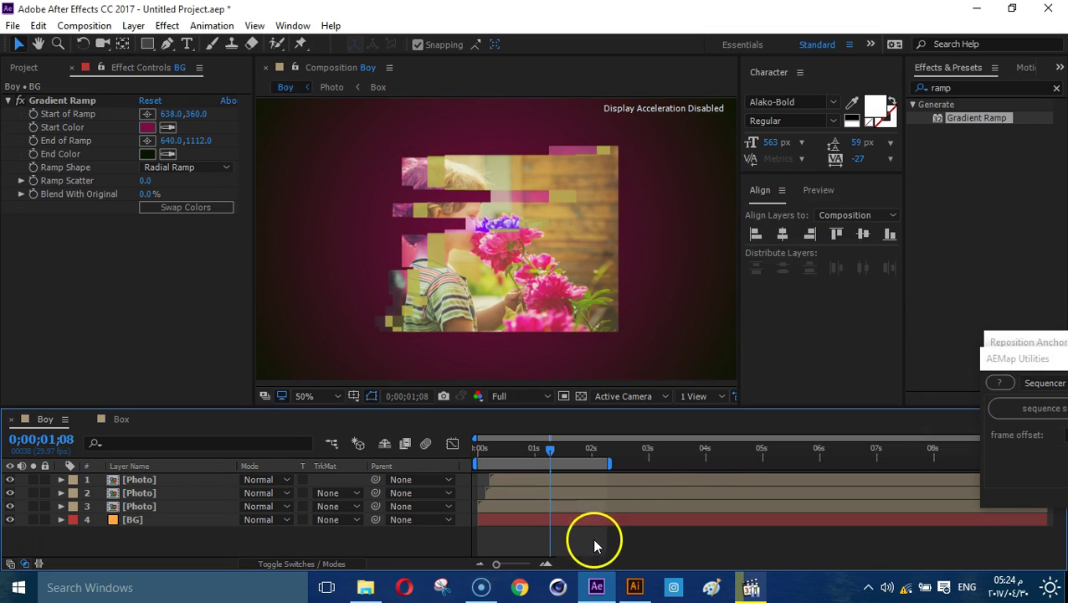
Preview again, scrub to about 1;04, select BG and begin re-placing its ramp end point.
key("space")
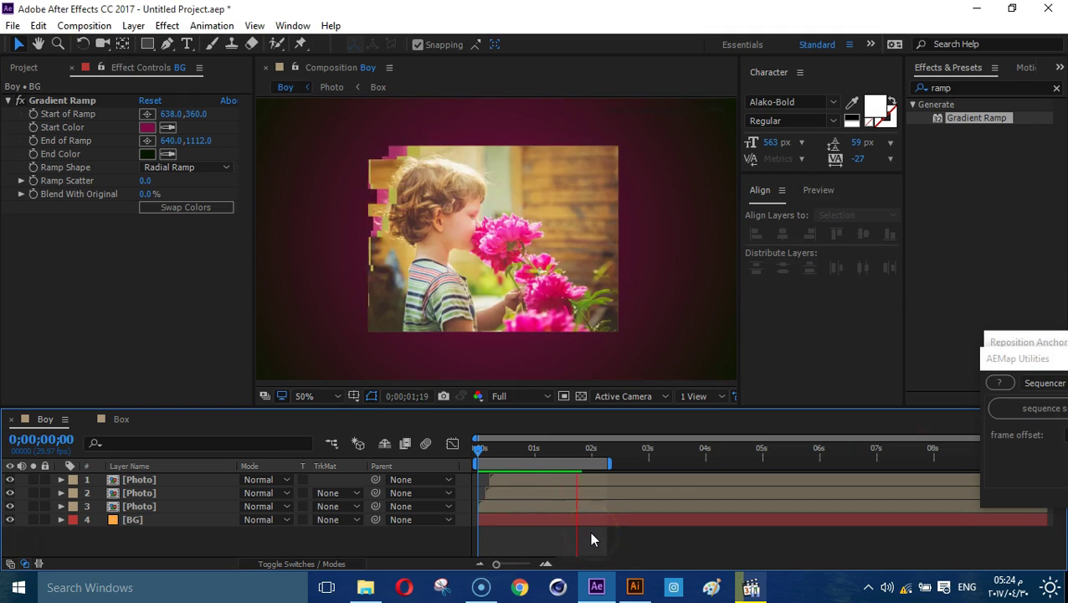
key("space")
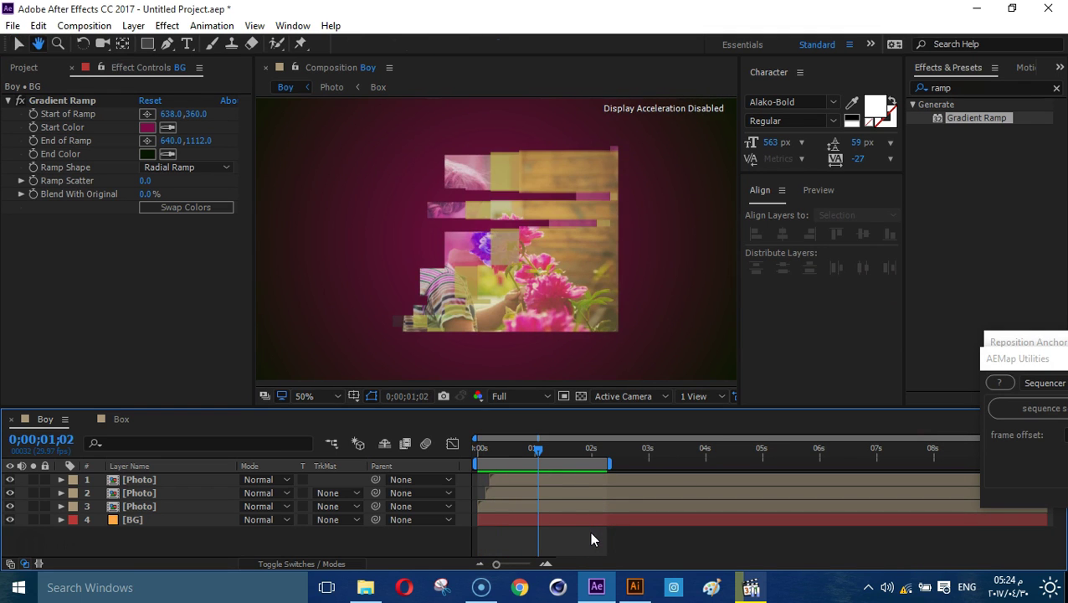
left_click_drag(556, 446, 542, 455)
scroll(504, 265, "down", 2)
scroll(504, 266, "up", 2)
scroll(504, 266, "down", 2)
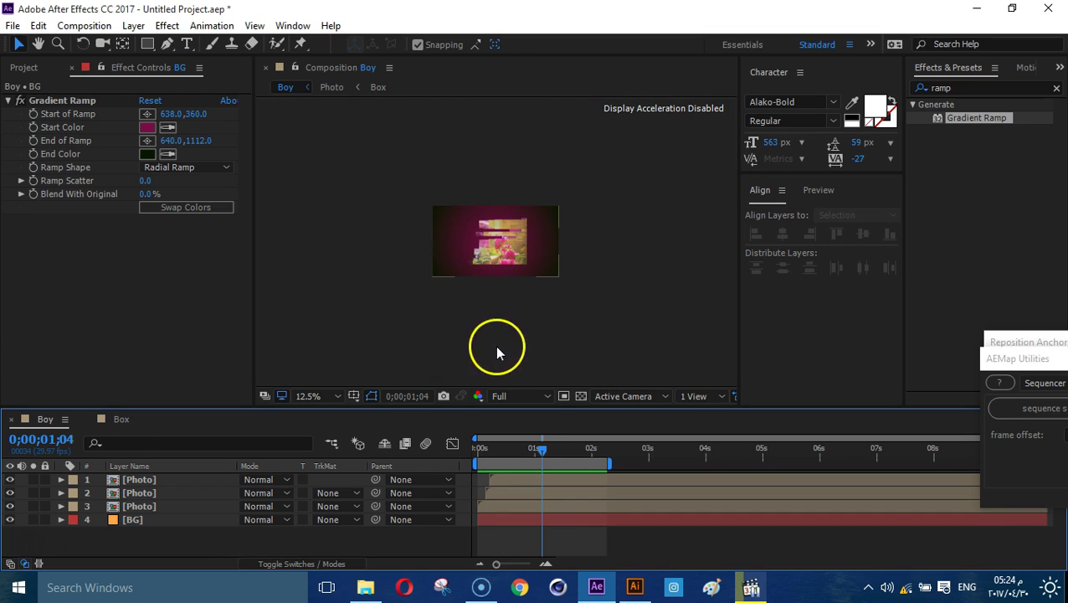
left_click(144, 493)
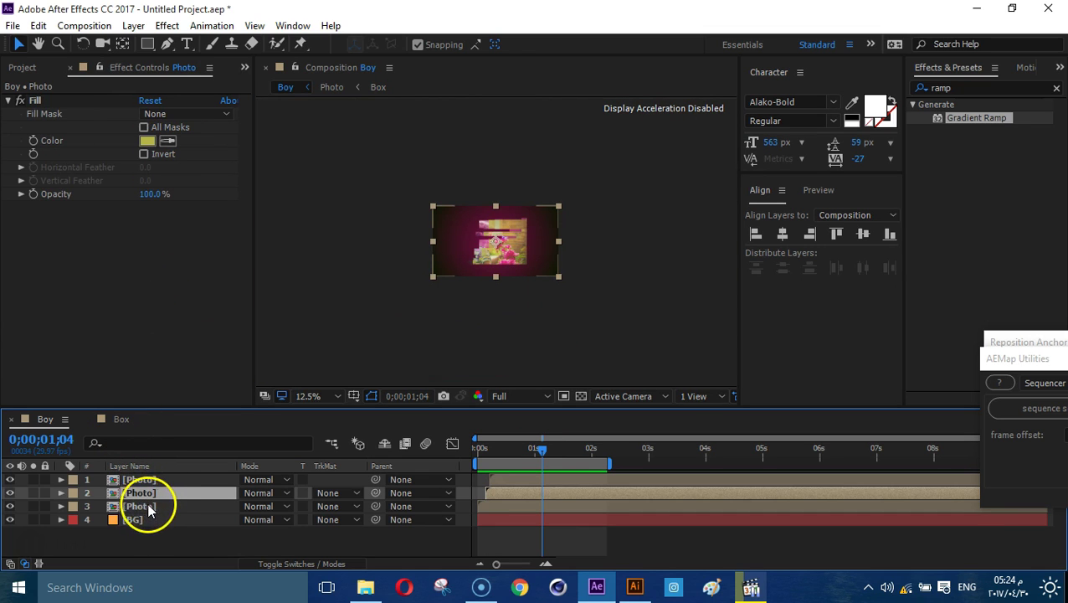
left_click(146, 507)
left_click(189, 520)
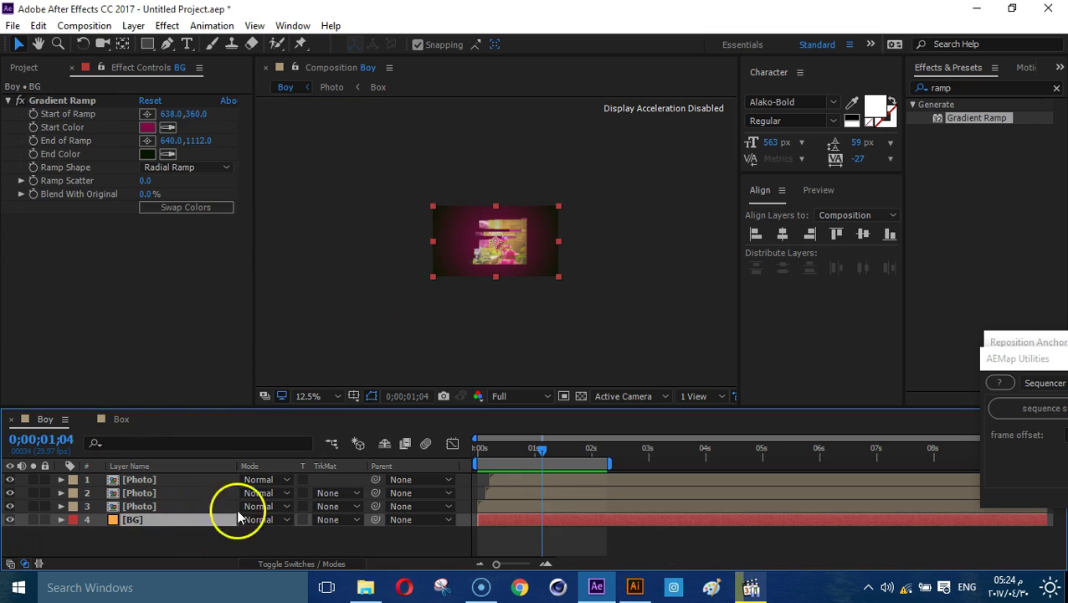
left_click(146, 140)
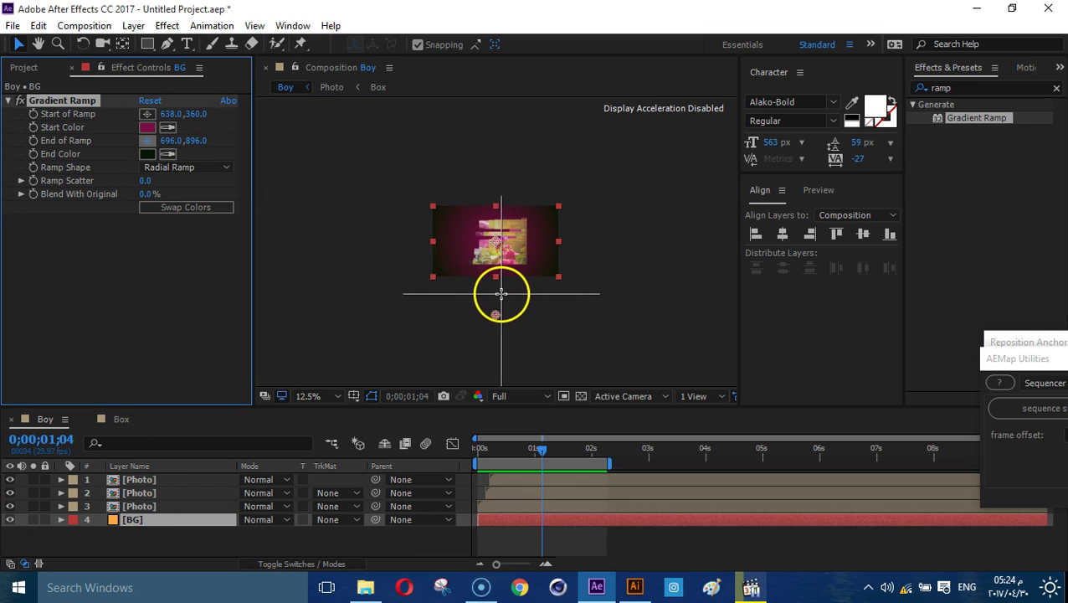
Place the ramp end below the frame and set the end colour to dark purple 2B0128.
left_click(496, 294)
key("period")
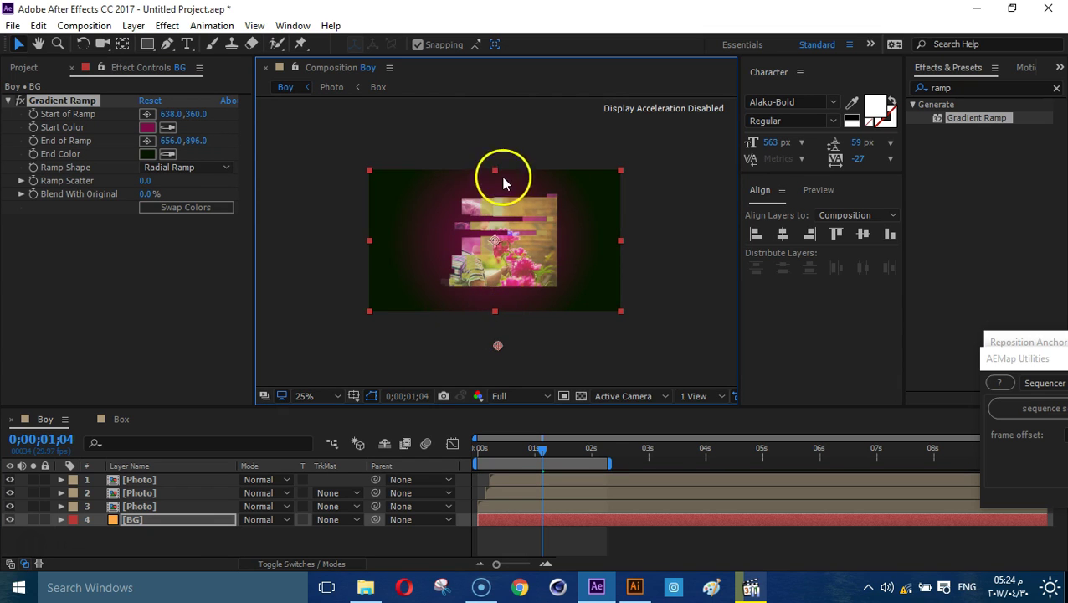
left_click(147, 154)
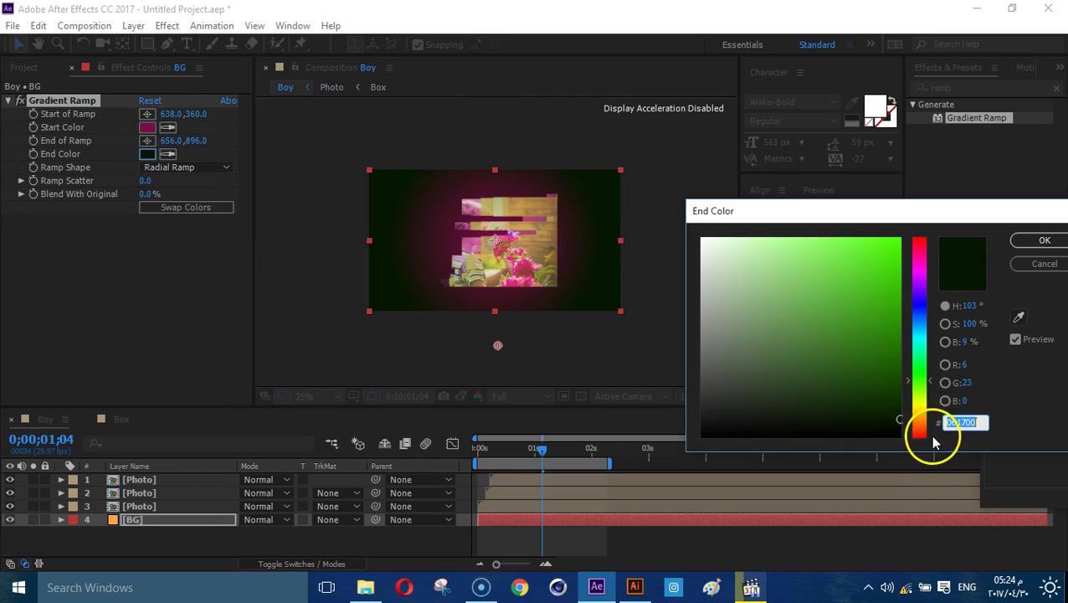
left_click(922, 269)
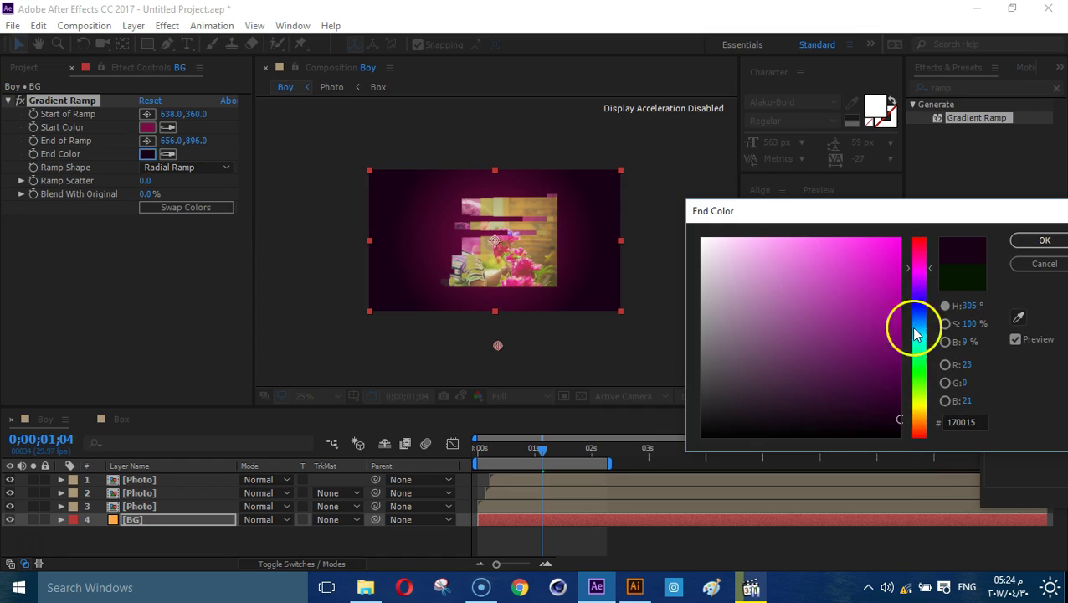
left_click_drag(897, 415, 897, 400)
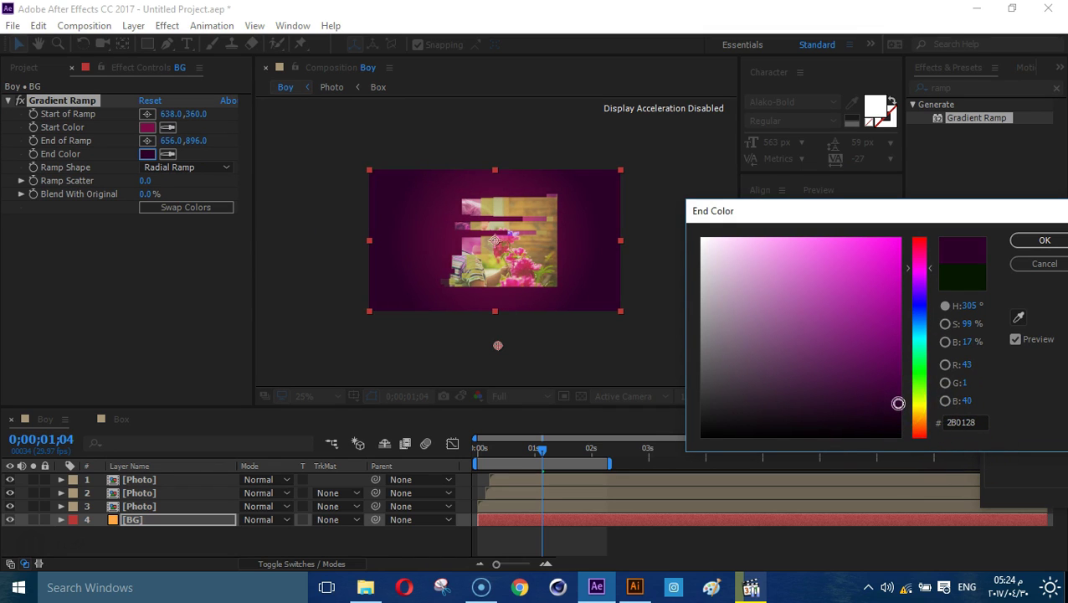
left_click(1039, 242)
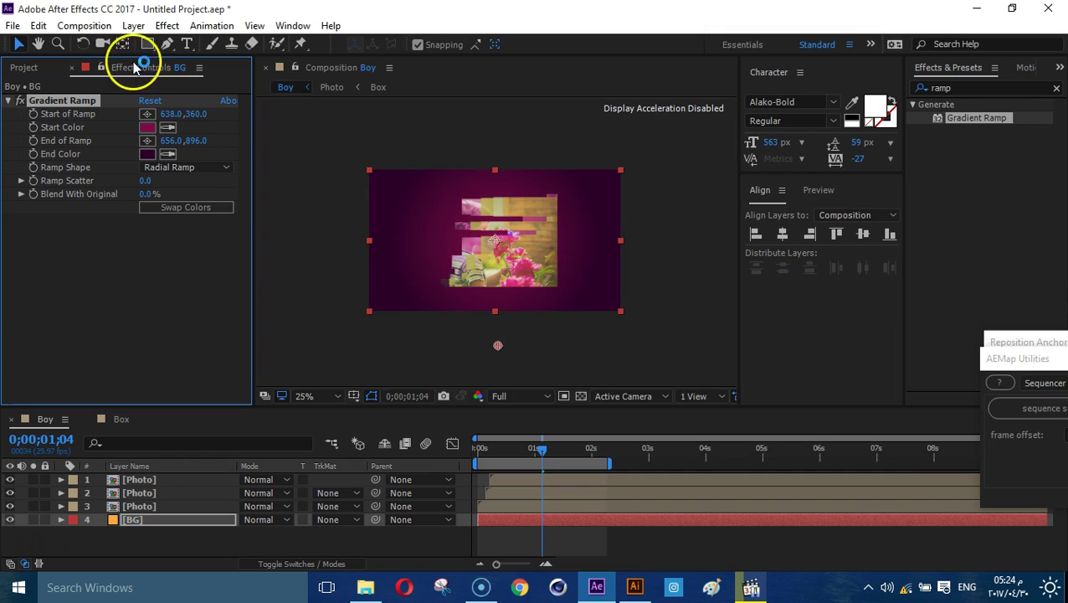
Set the gradient start colour to bright pink BB228E.
left_click(149, 127)
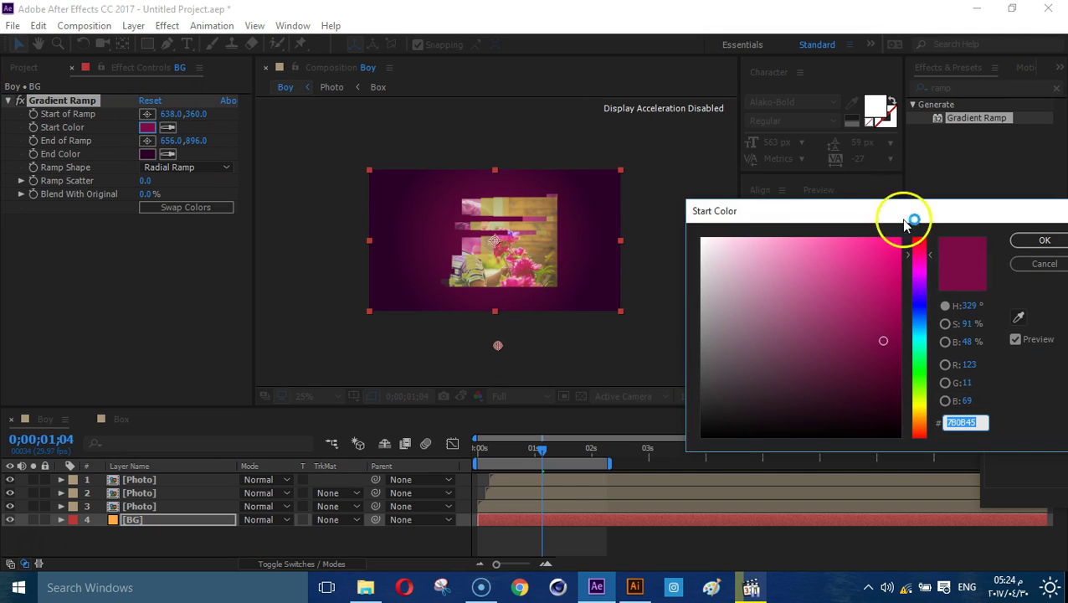
left_click(922, 275)
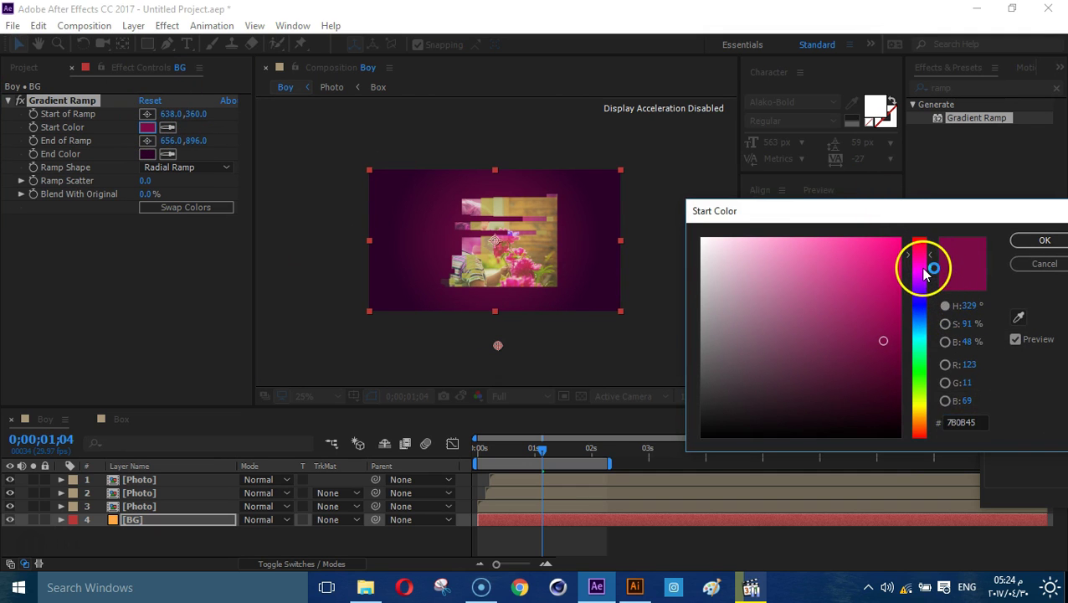
mouse_move(926, 280)
left_mouse_down()
mouse_move(938, 361)
mouse_move(928, 280)
left_mouse_up()
left_click_drag(866, 317, 866, 325)
left_click(919, 249)
left_click_drag(918, 256, 919, 262)
mouse_move(854, 264)
left_mouse_down()
mouse_move(842, 262)
mouse_move(864, 290)
left_mouse_up()
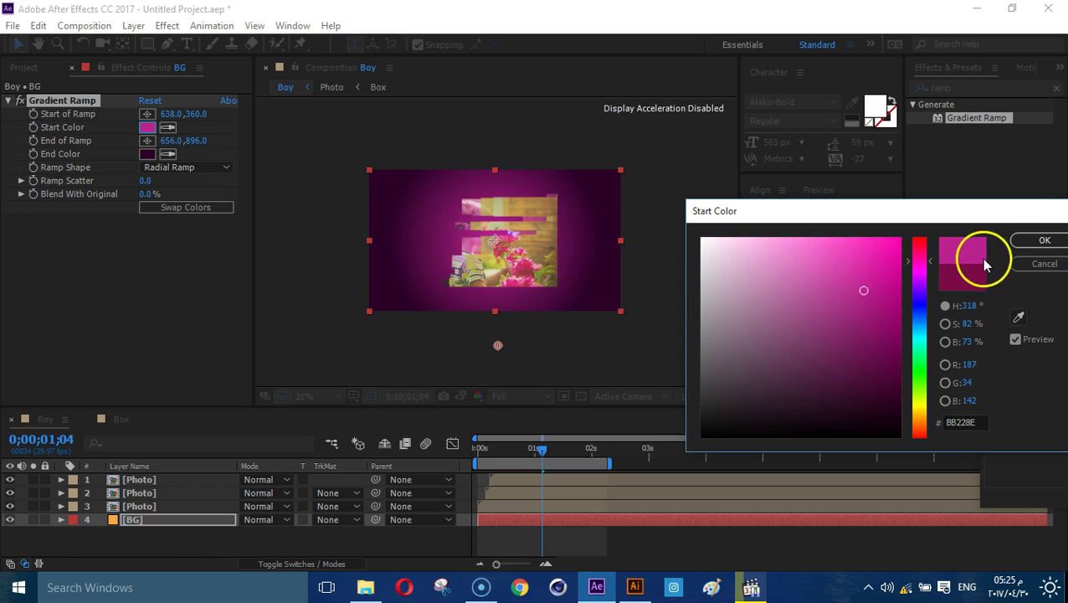
left_click(1023, 247)
Move the ramp end lower to 700,1056, preview, and fit the composition in the view.
left_click_drag(499, 345, 501, 356)
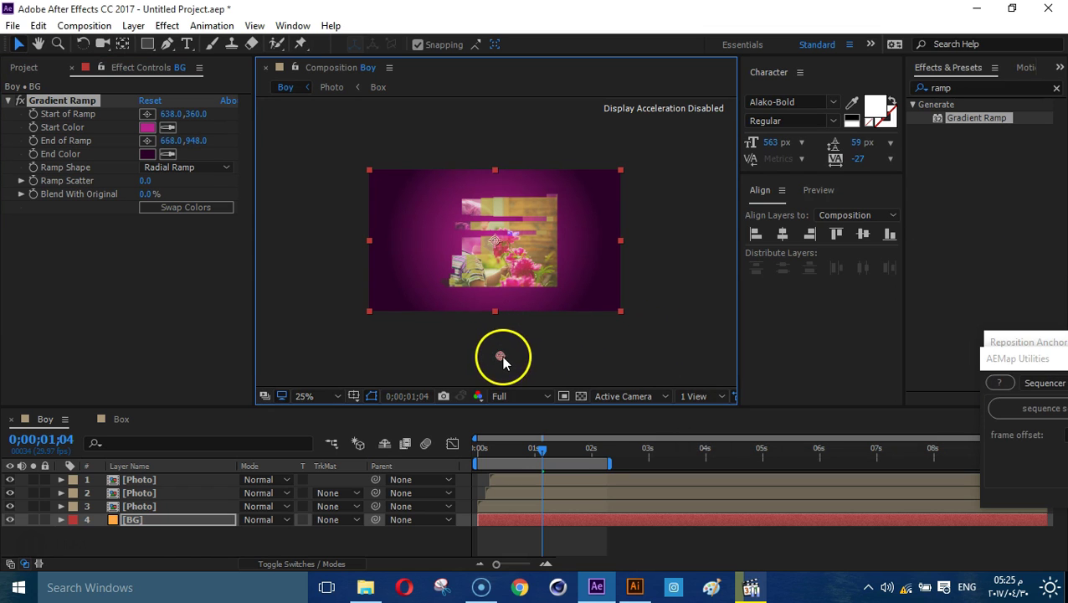
left_click_drag(542, 450, 491, 452)
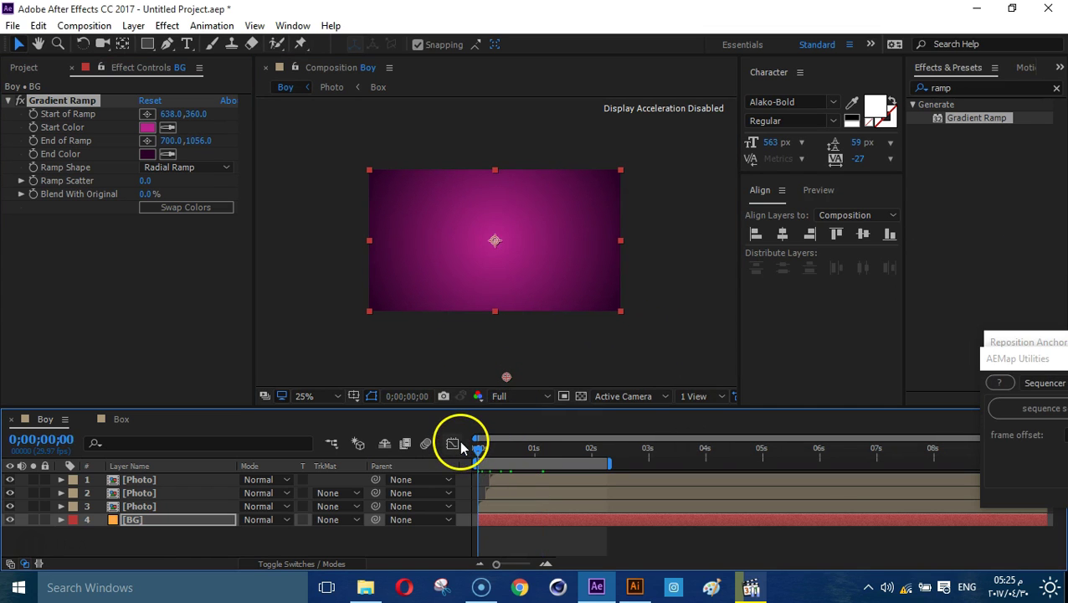
key("space")
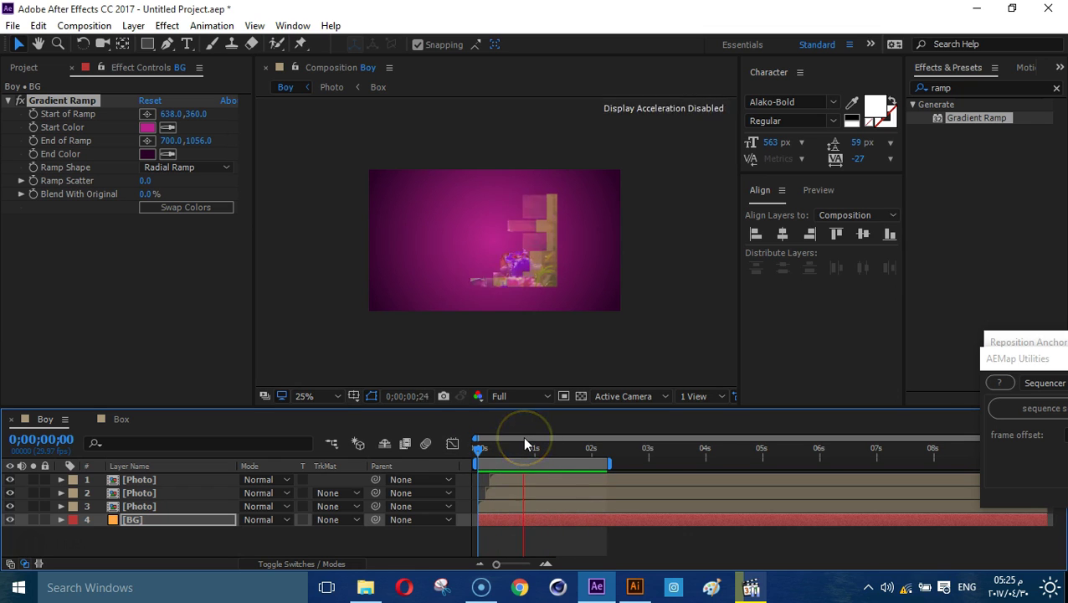
left_click(331, 397)
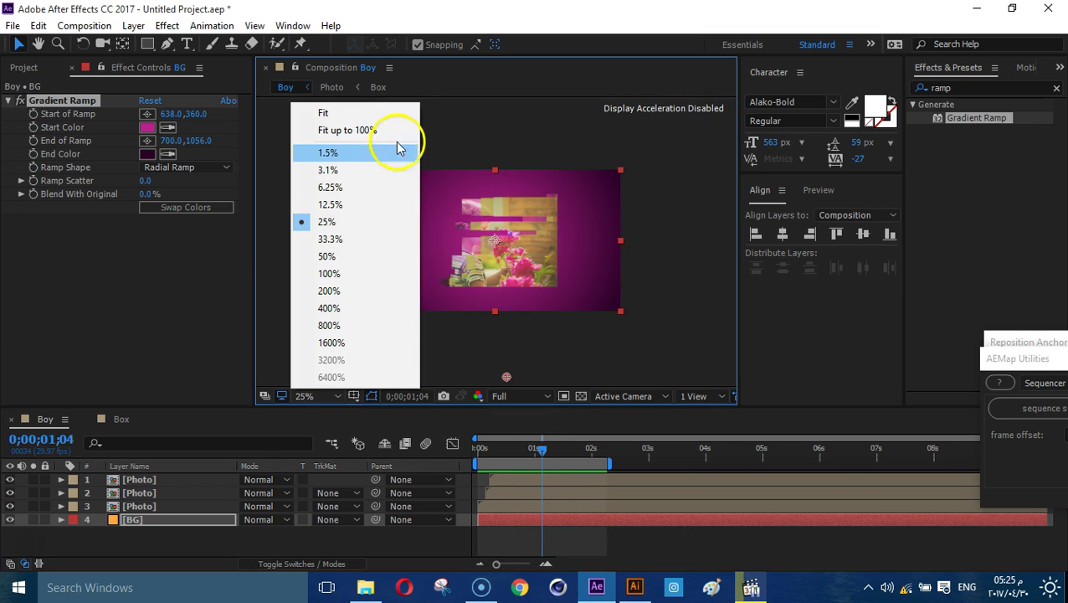
left_click(378, 132)
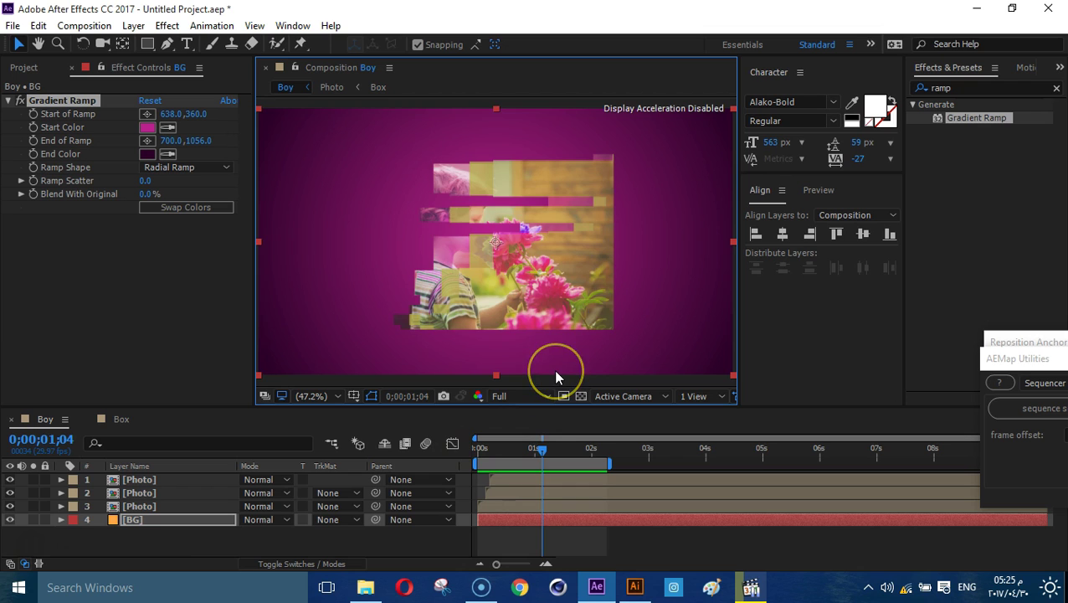
key("space")
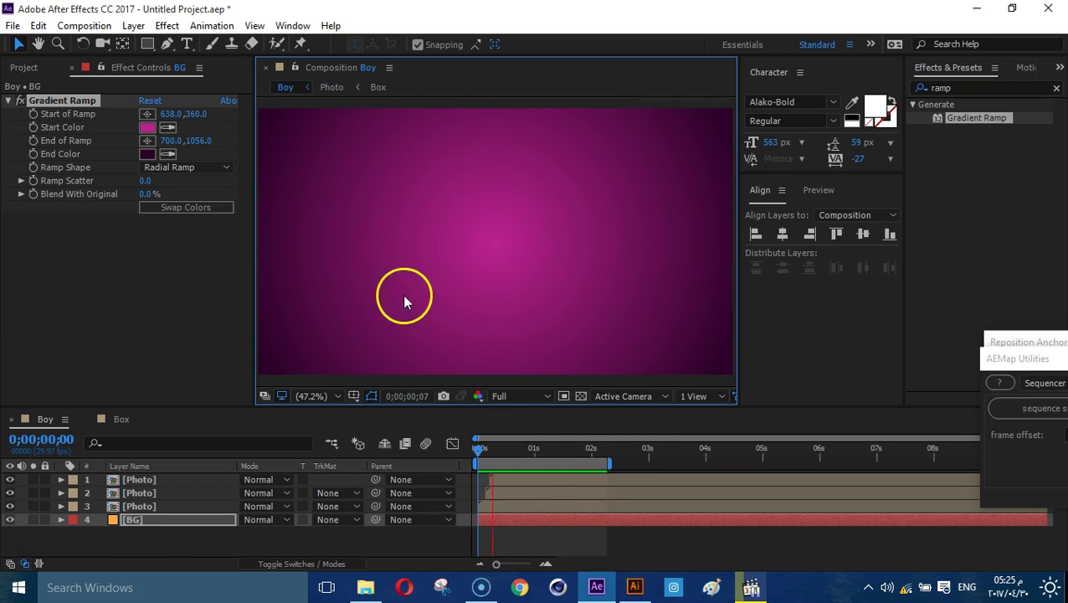
key("space")
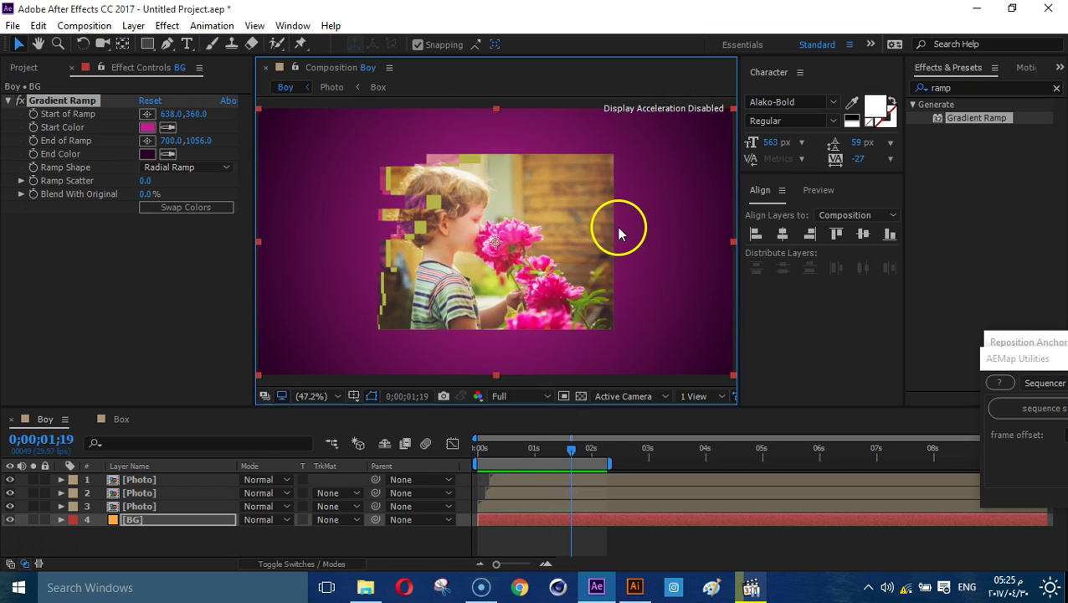
key("space")
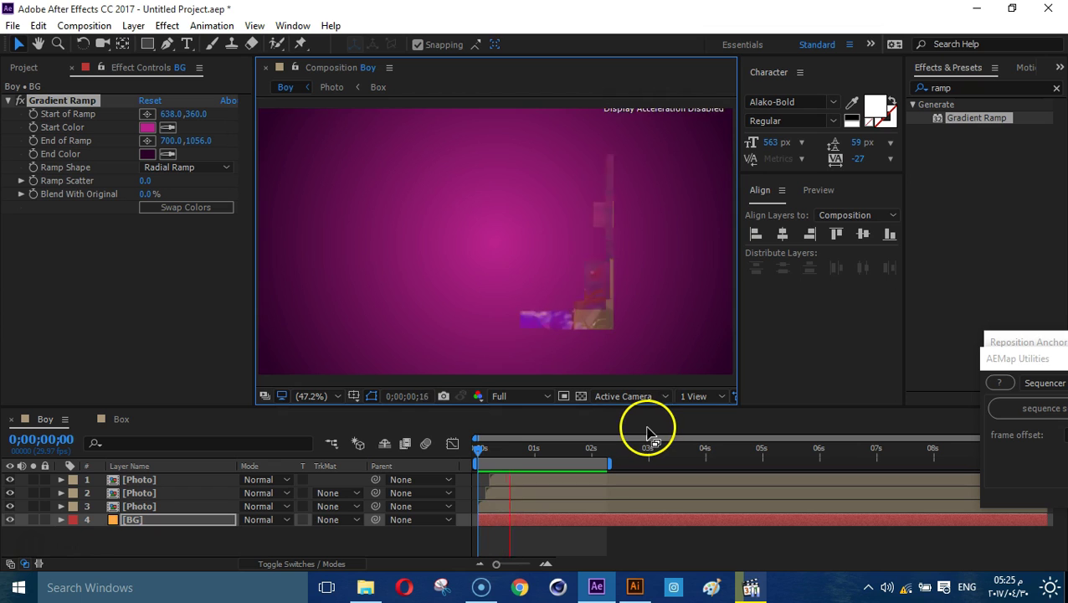
key("space")
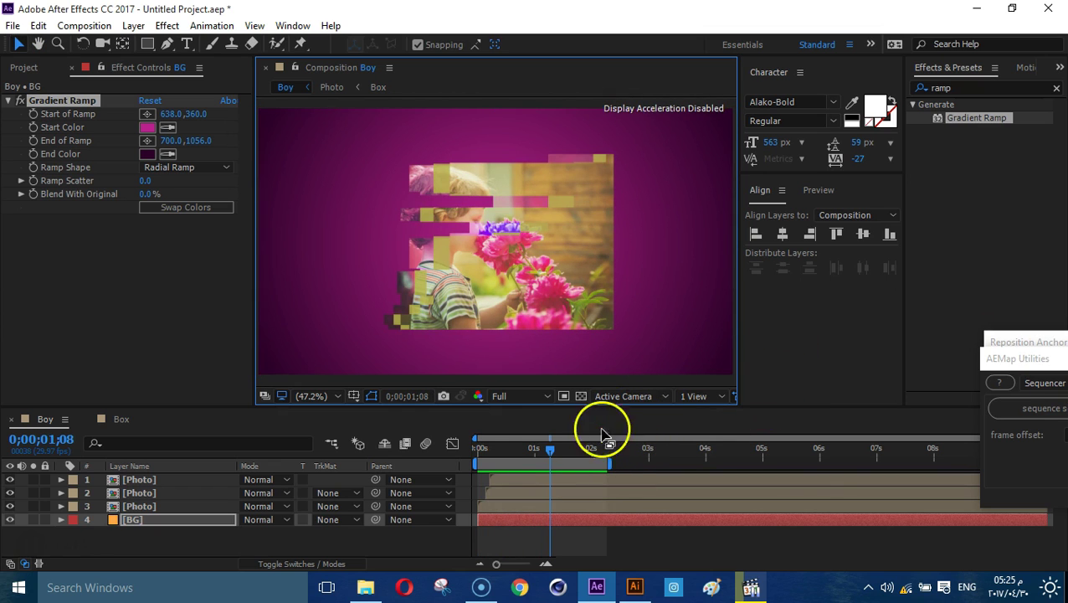
mouse_move(553, 449)
left_mouse_down()
mouse_move(550, 460)
mouse_move(601, 468)
left_mouse_up()
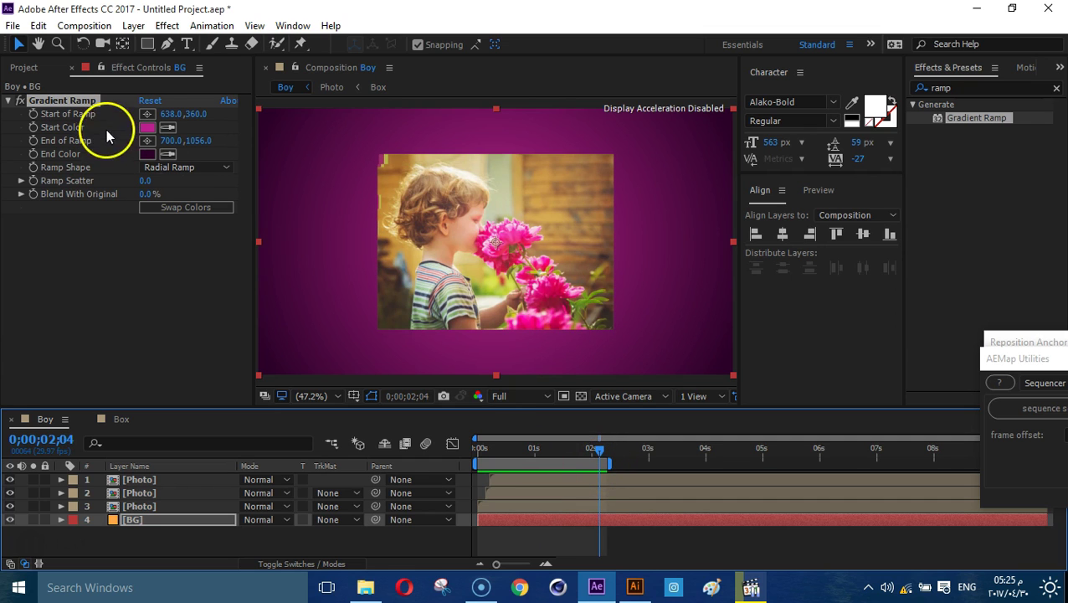
Change the gradient start colour to an olive-yellow.
left_click(147, 128)
left_click_drag(921, 358, 923, 406)
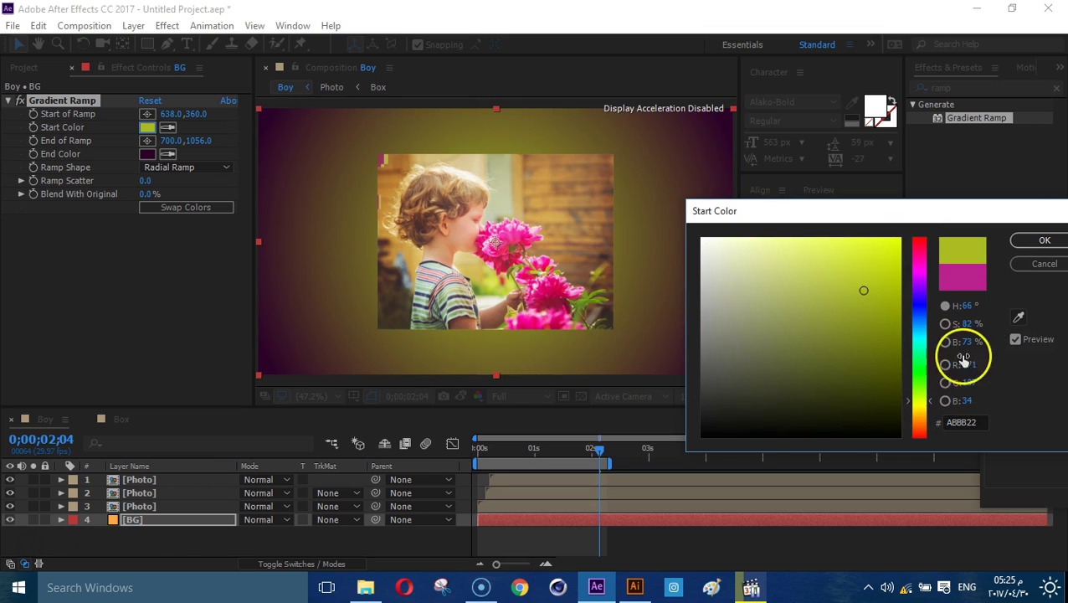
left_click(850, 277)
left_click_drag(849, 276, 854, 283)
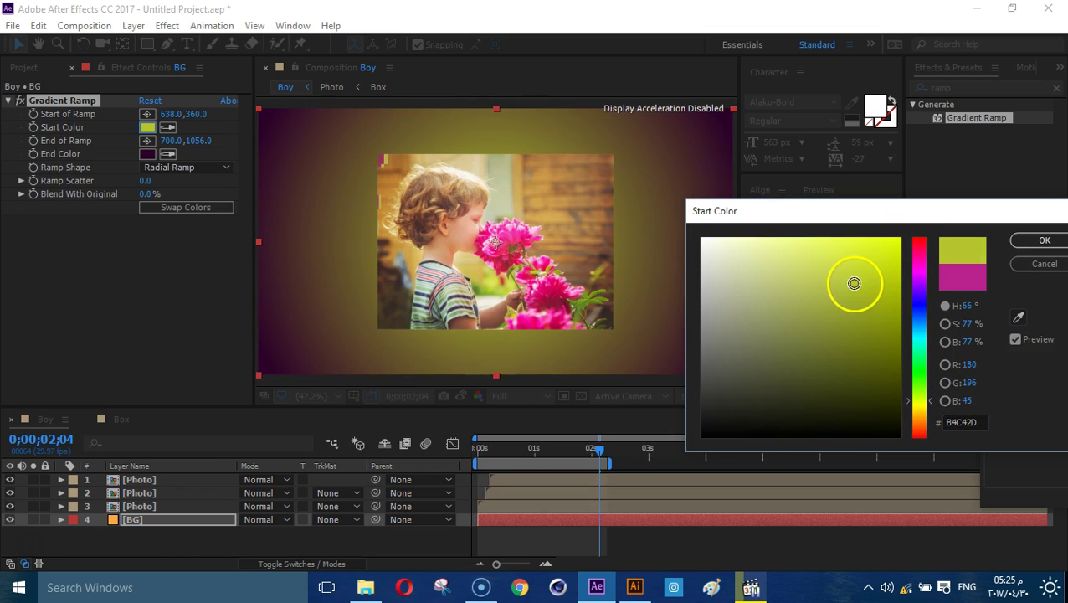
left_click(1031, 242)
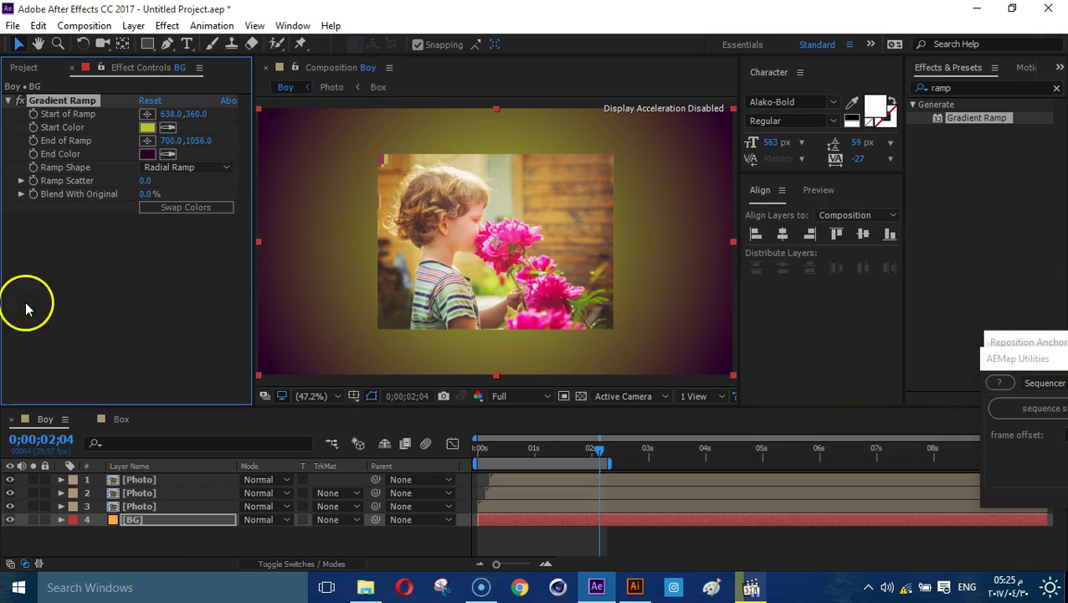
Set the gradient end colour to dark brown 3E1C00.
left_click(148, 155)
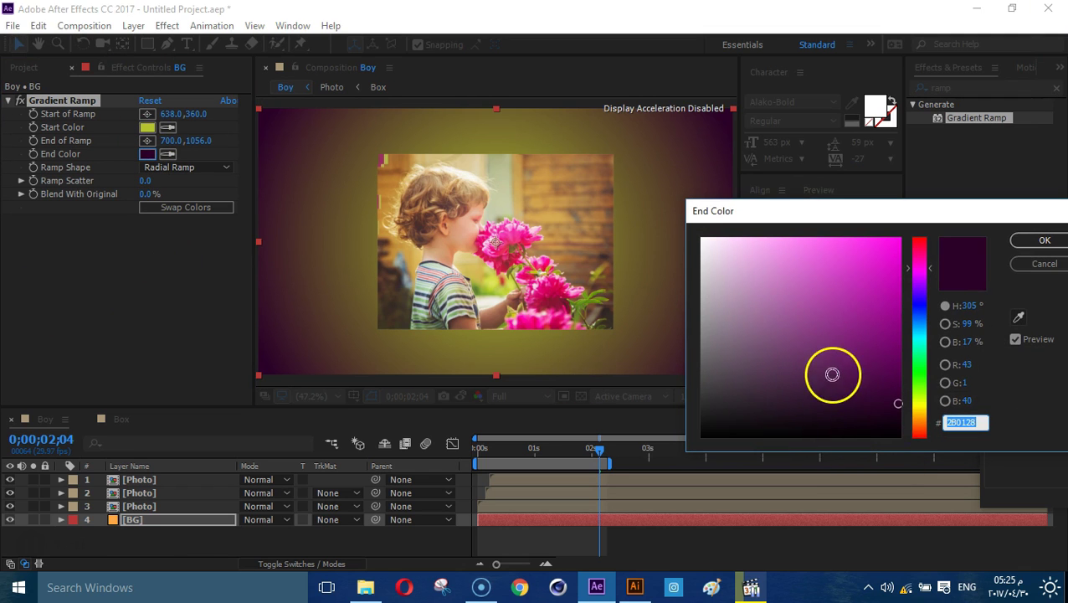
left_click_drag(920, 383, 927, 333)
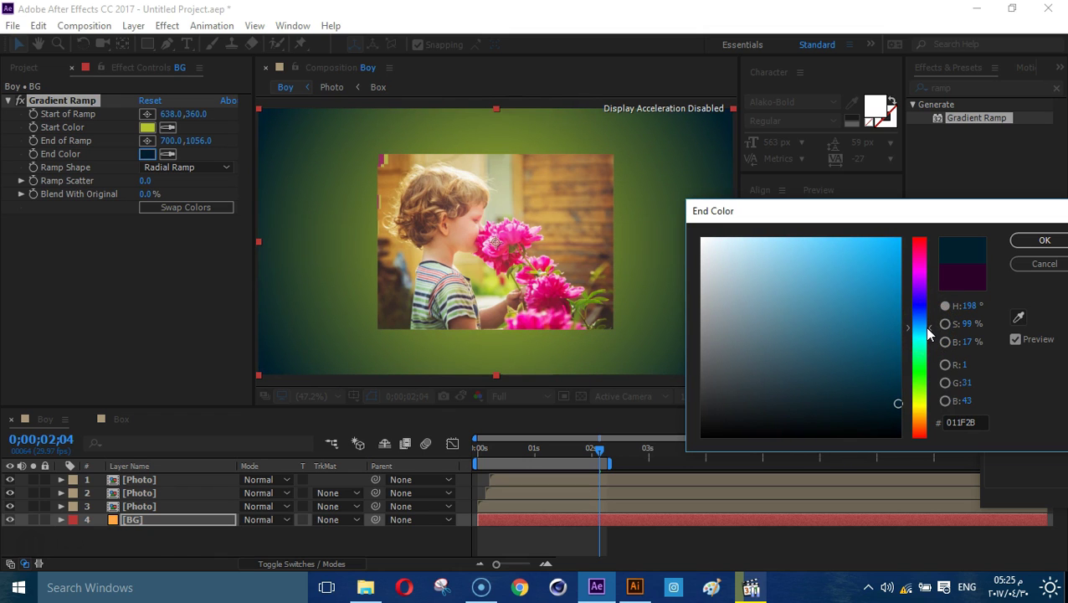
left_click_drag(928, 333, 918, 240)
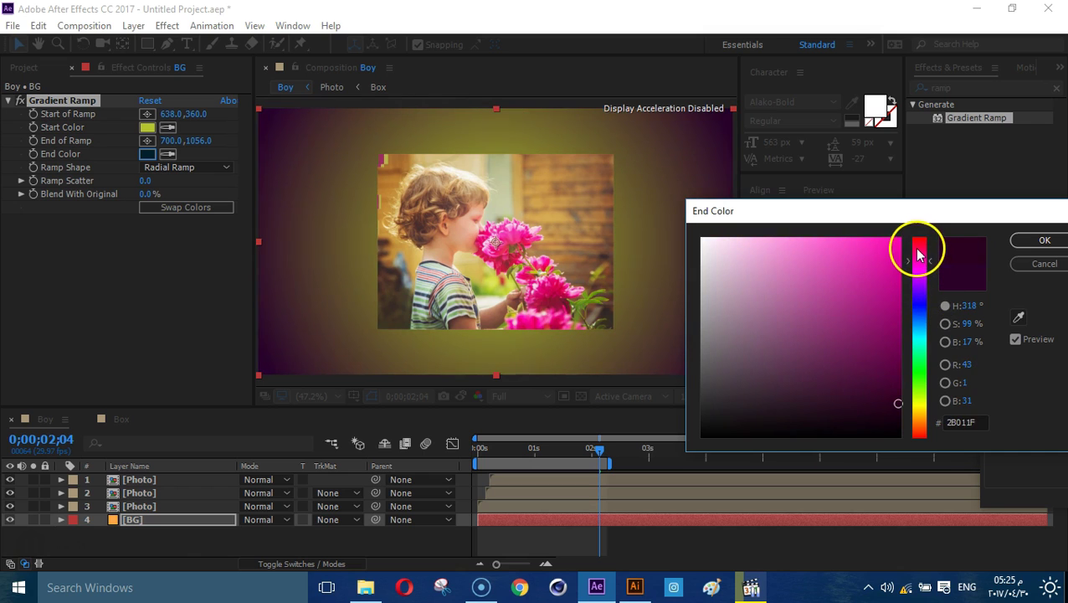
left_click_drag(919, 251, 920, 337)
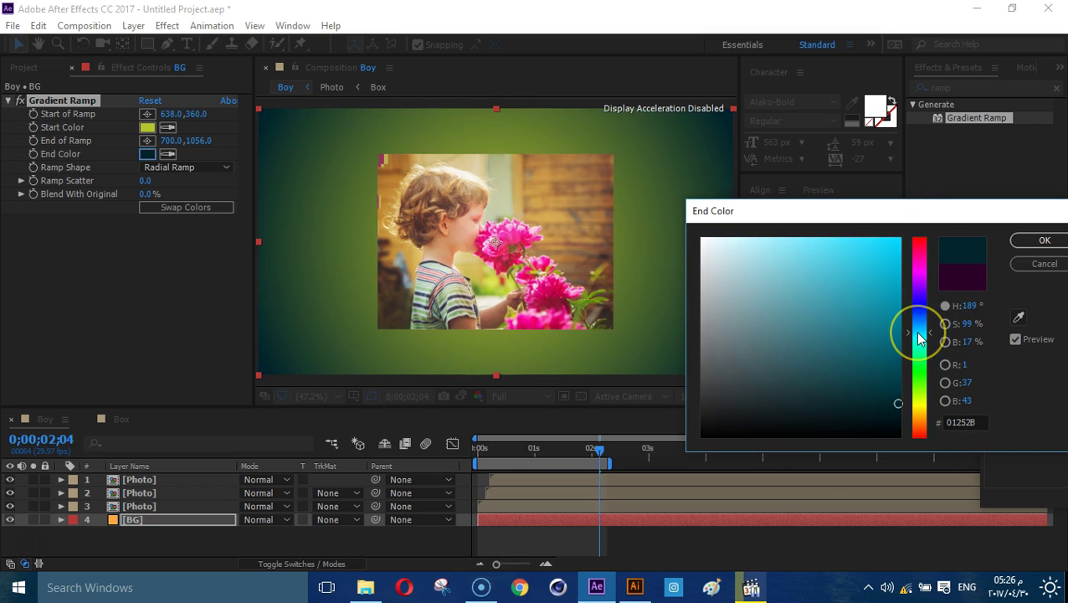
left_click_drag(920, 336, 923, 430)
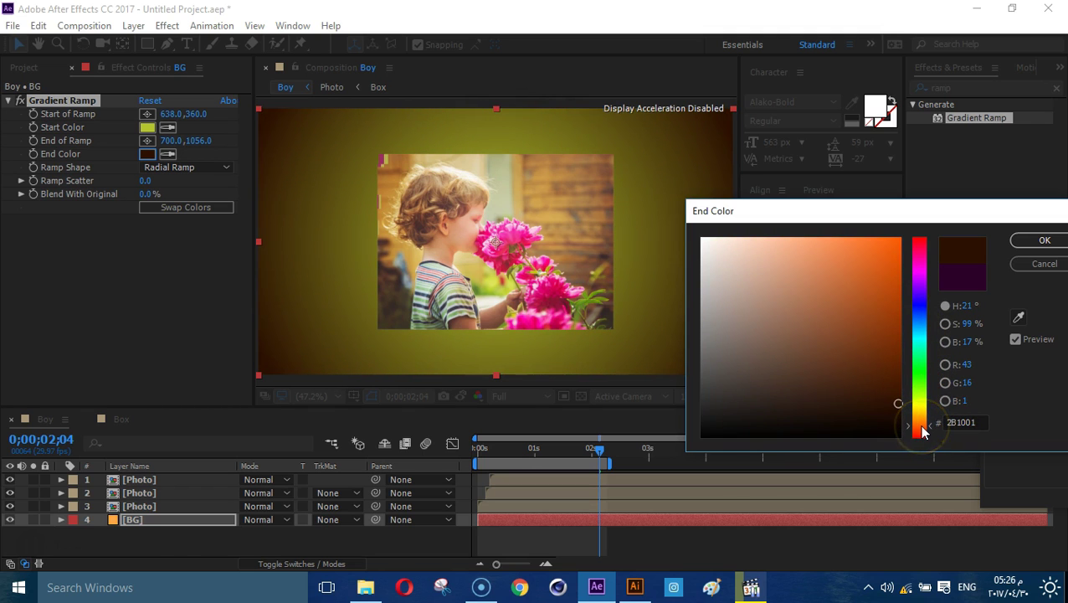
left_click(912, 387)
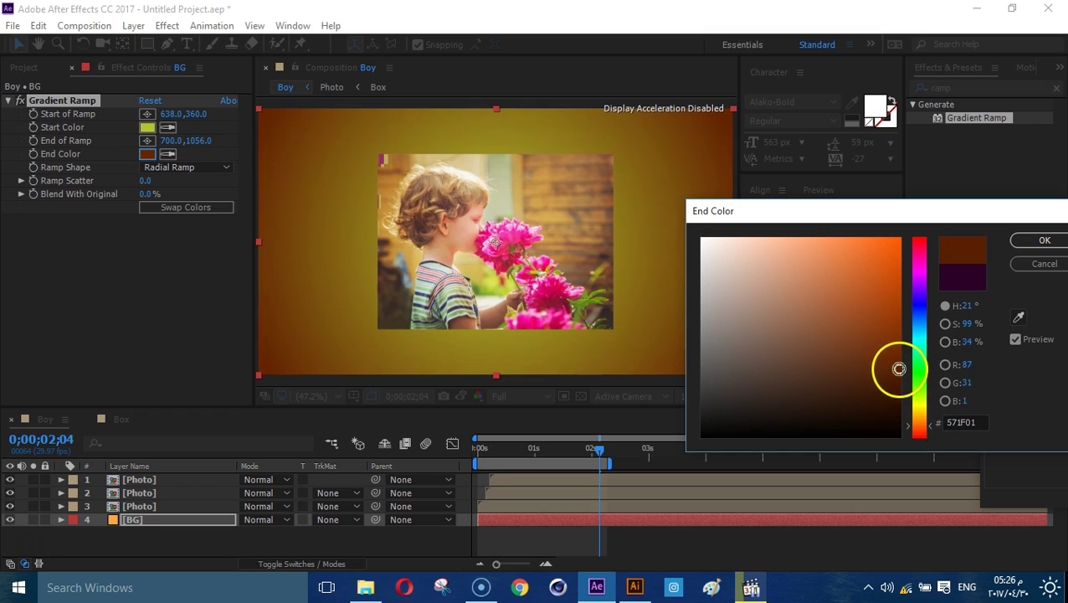
left_click_drag(927, 408, 936, 340)
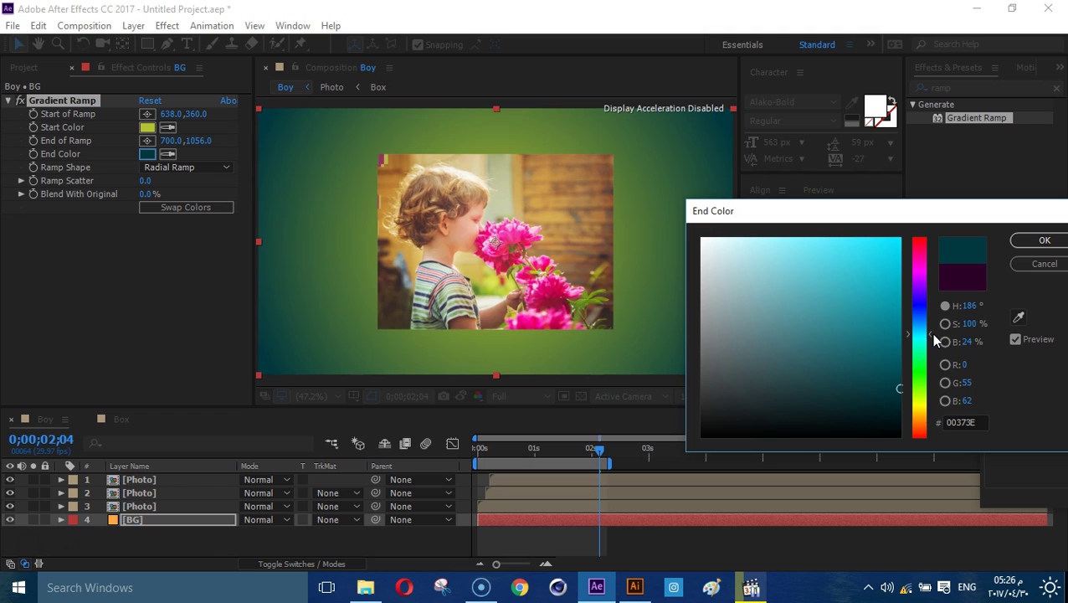
left_click_drag(935, 339, 926, 427)
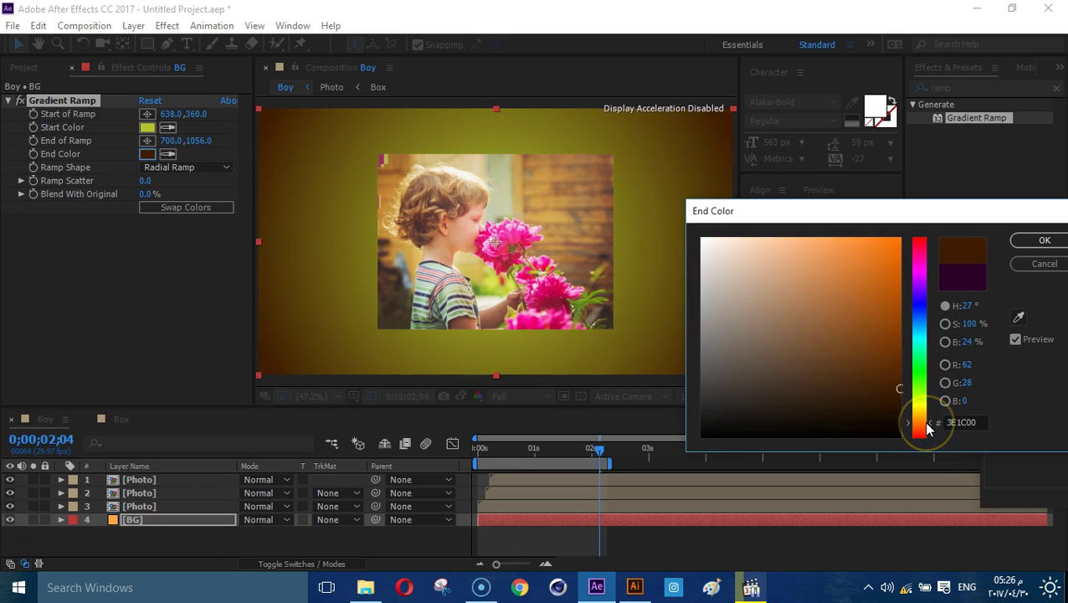
left_click(1045, 241)
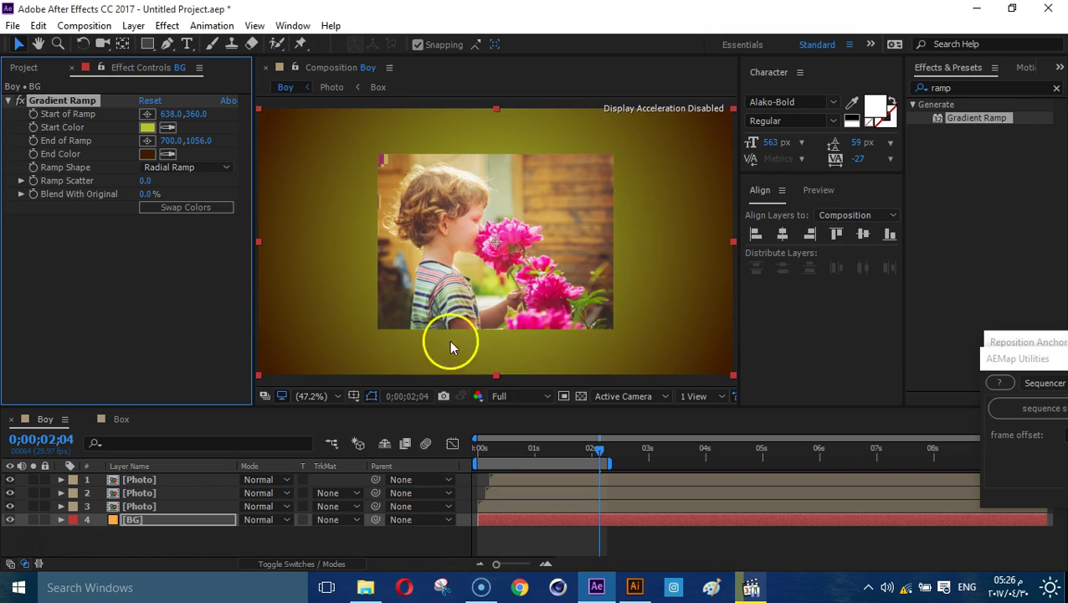
left_click(527, 539)
key("Home")
key("space")
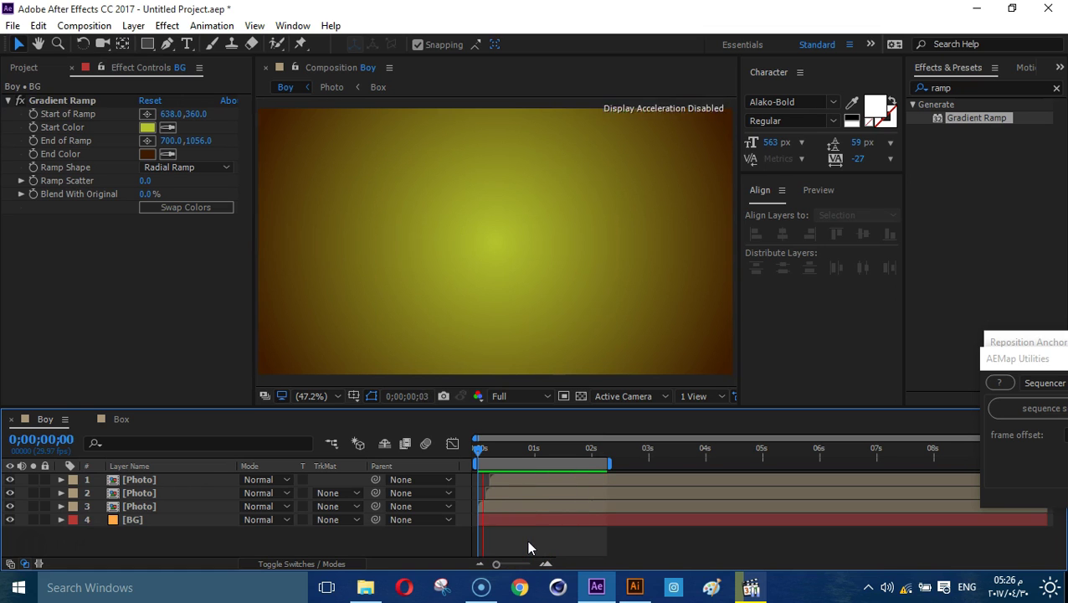
key("space")
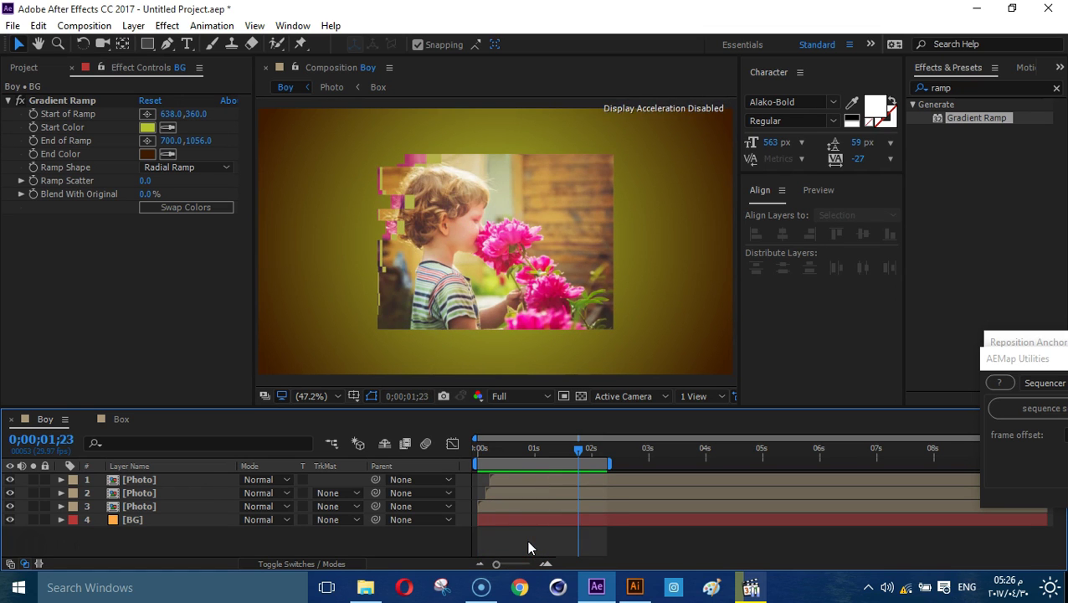
scroll(526, 178, "up", 1)
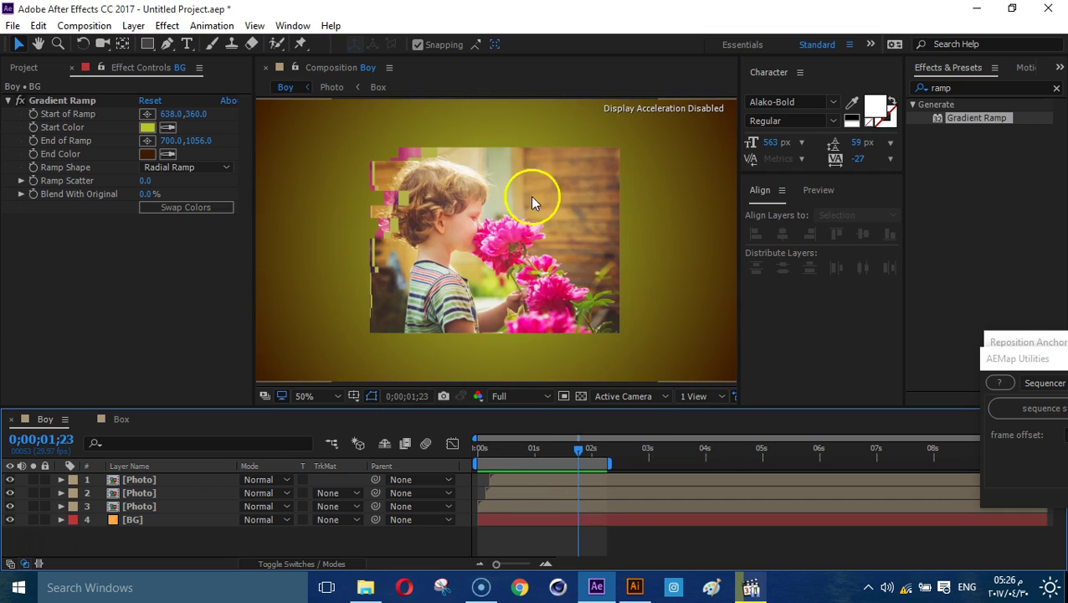
left_click_drag(535, 452, 569, 454)
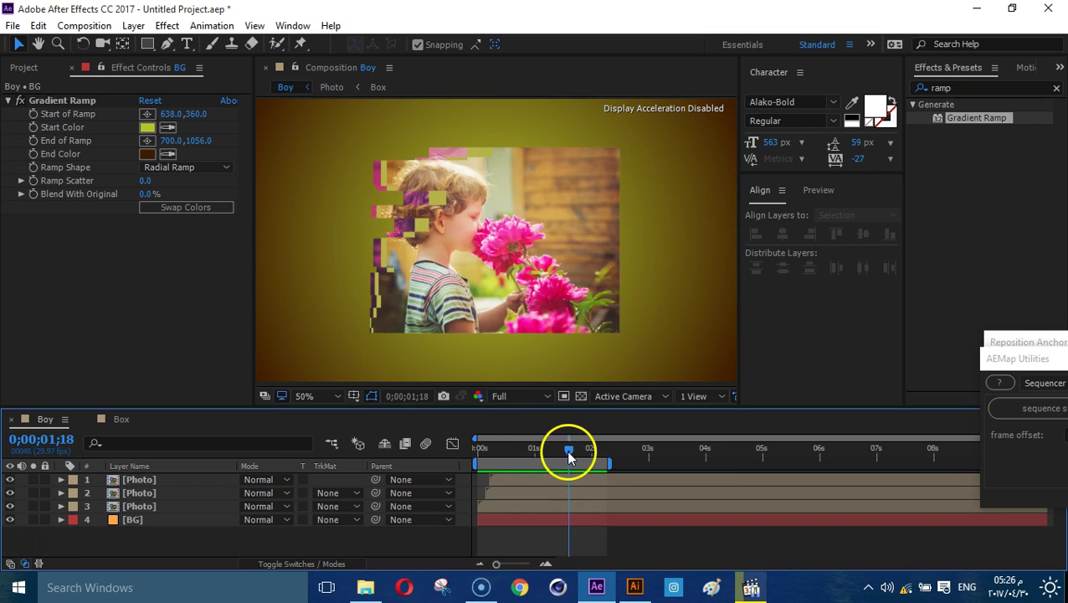
left_click(751, 587)
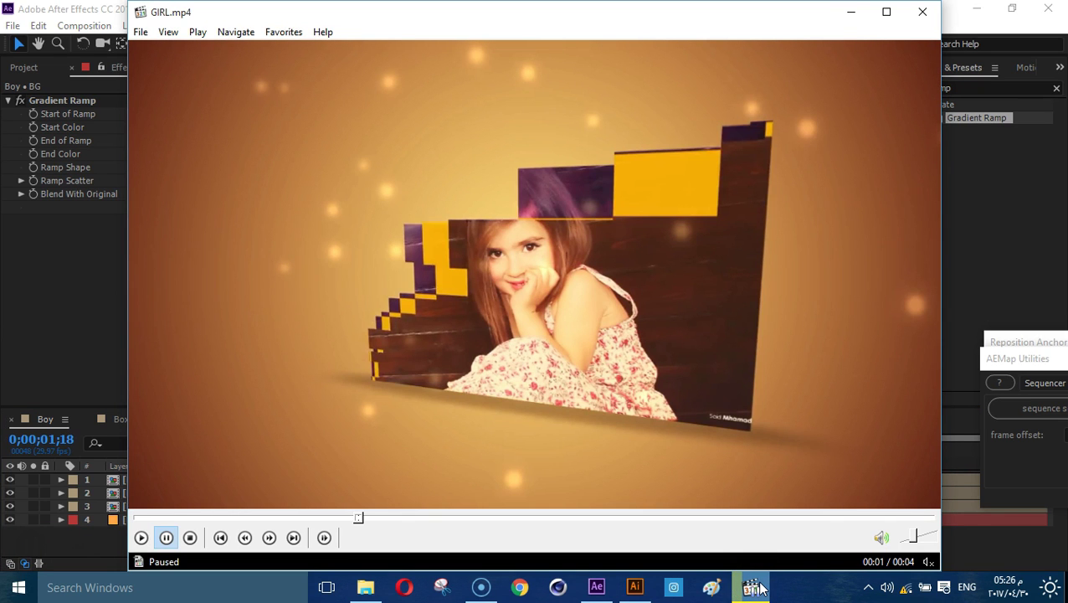
left_click(756, 587)
left_click(754, 587)
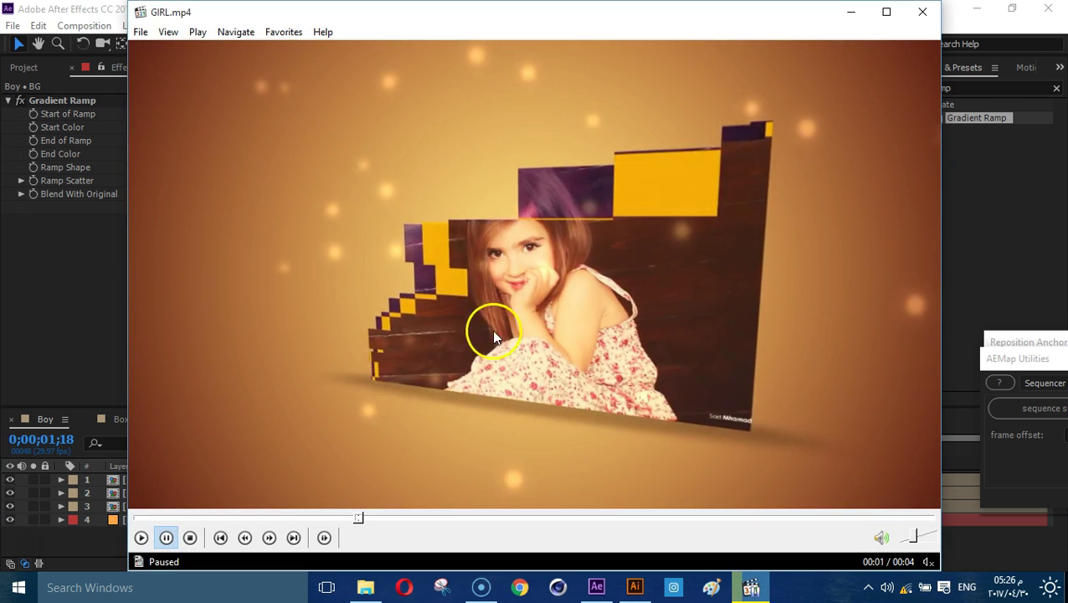
left_click(752, 587)
right_click(183, 545)
Pre-compose the three Photo layers into a precomp named main.
left_click(150, 542)
left_click(148, 505)
left_click(150, 479, "shift")
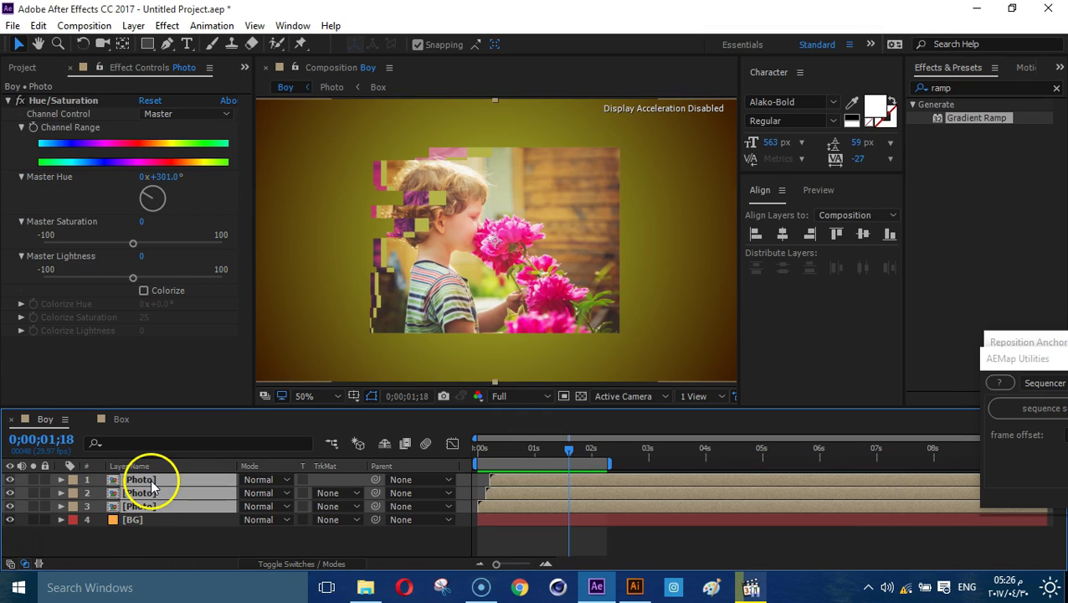
key("ctrl+shift+c")
type("main")
key("Return")
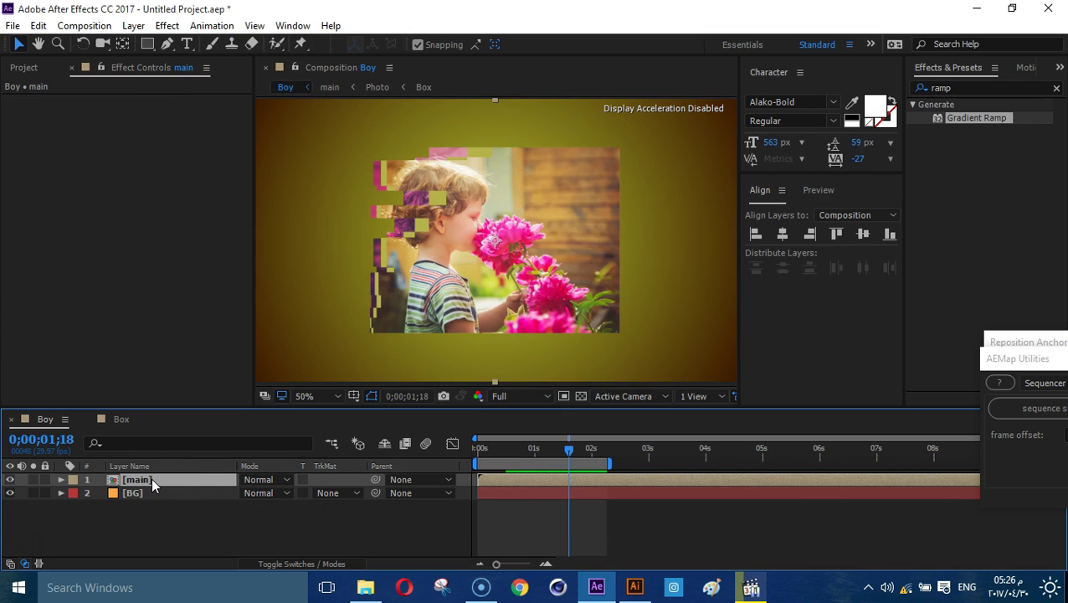
Make the main layer 3D and add a new Camera 1 with default settings.
left_click(332, 566)
left_click(328, 479)
left_click(329, 513)
right_click(330, 516)
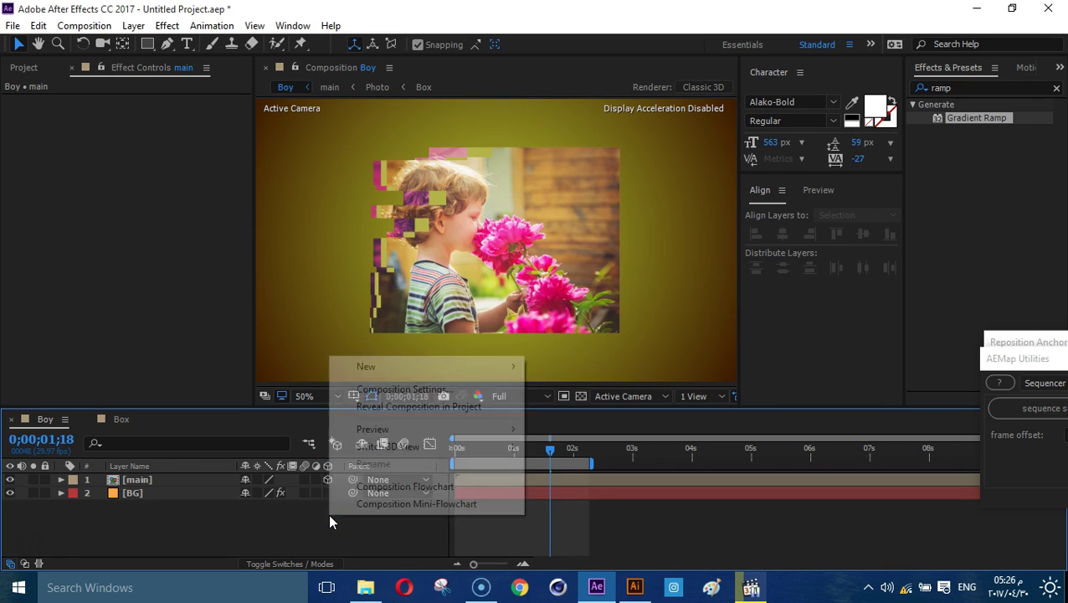
mouse_move(489, 368)
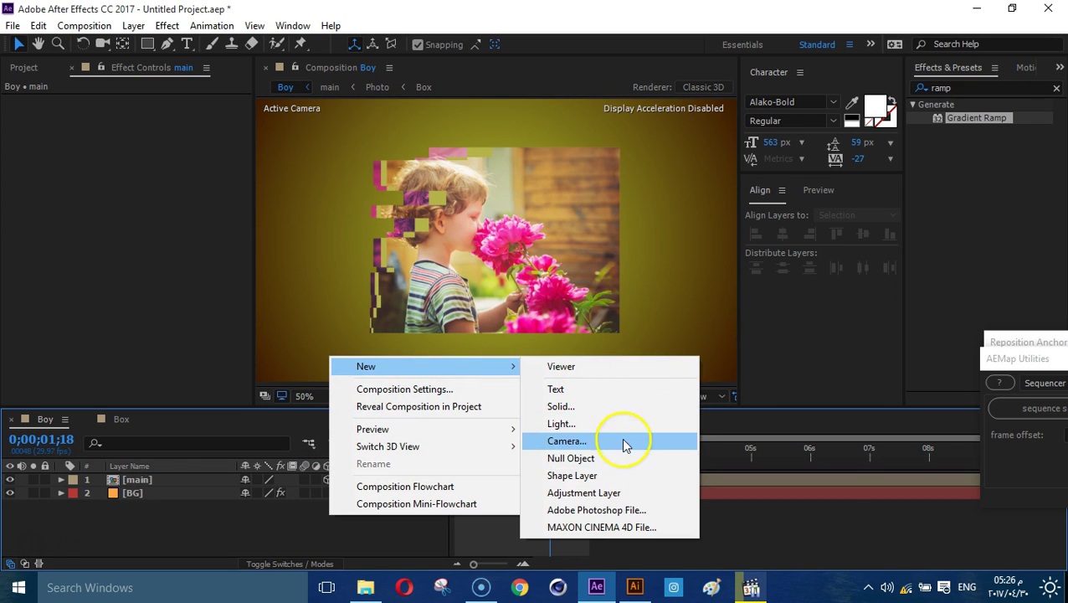
left_click(623, 441)
left_click(737, 561)
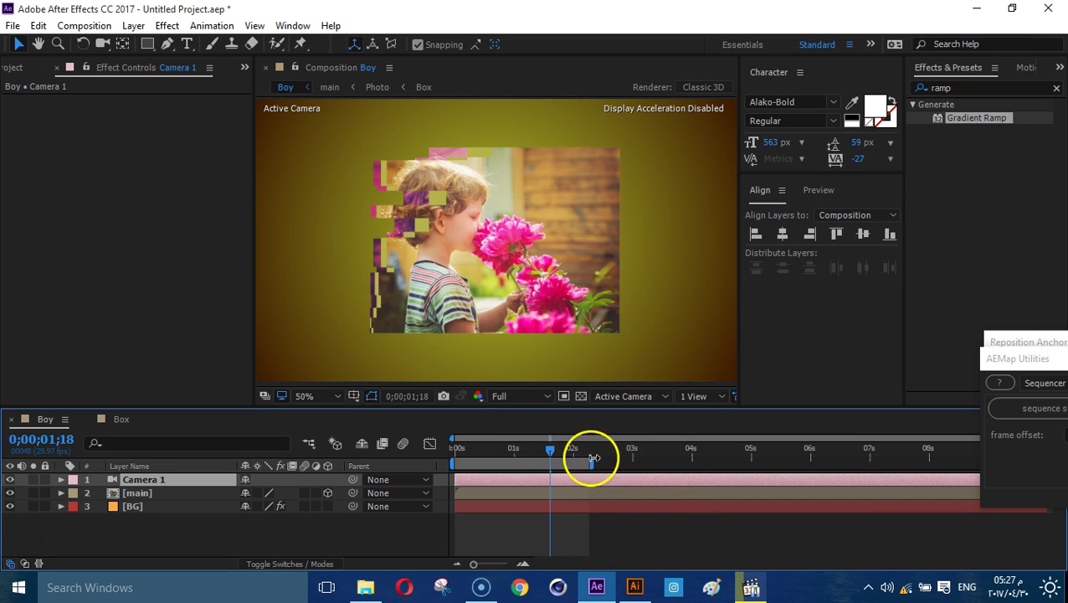
Add a Camera 1 Position keyframe near 2;28 and adjust it to 765,360,-647.
left_click(627, 453)
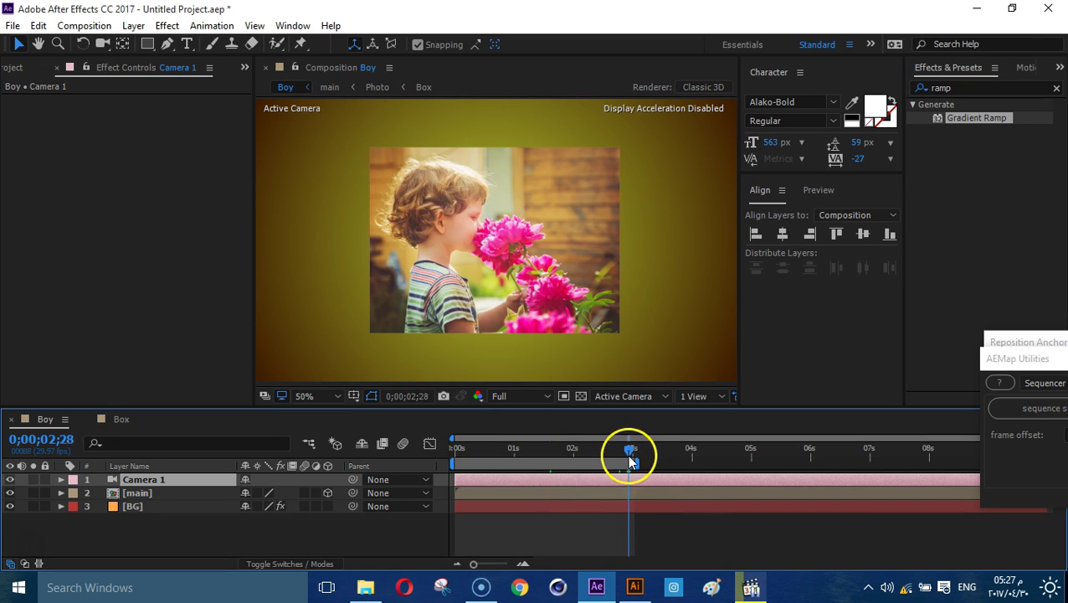
key("p")
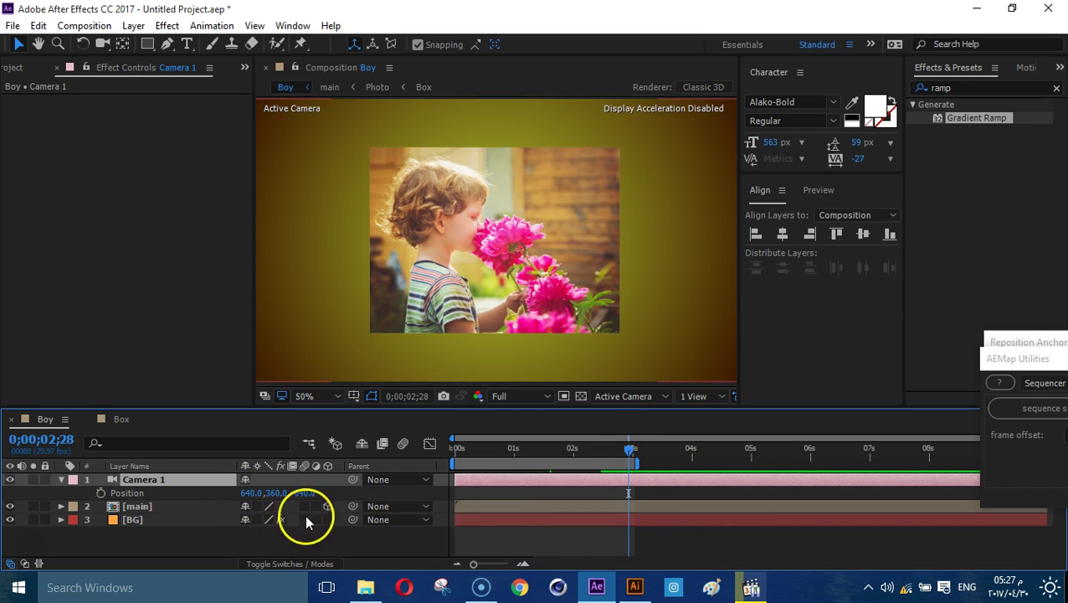
mouse_move(303, 494)
left_mouse_down()
mouse_move(329, 501)
mouse_move(206, 509)
left_mouse_up()
key("ctrl+z")
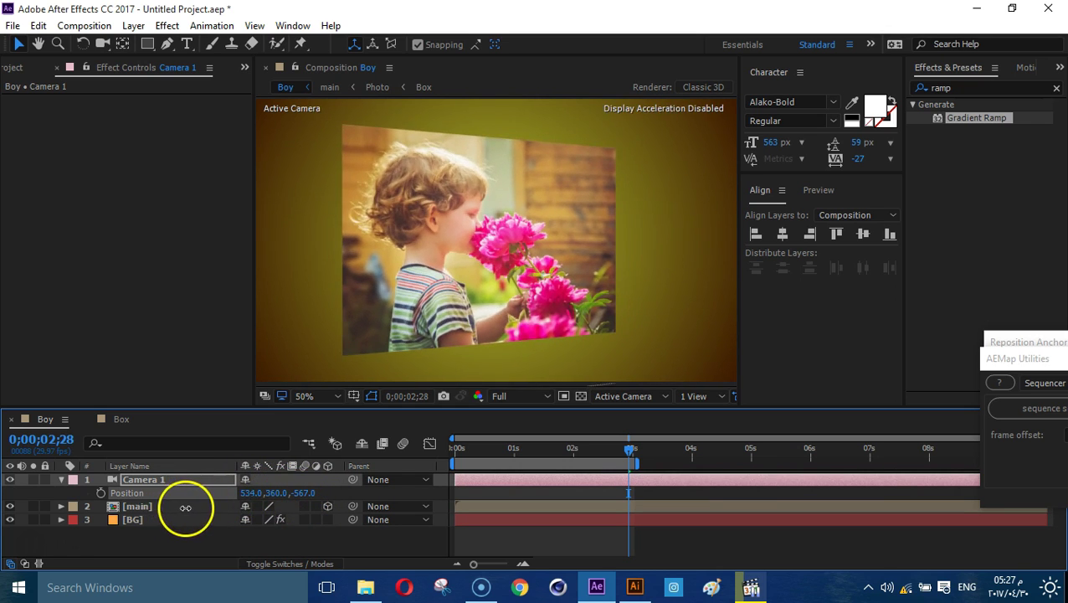
left_click(100, 493)
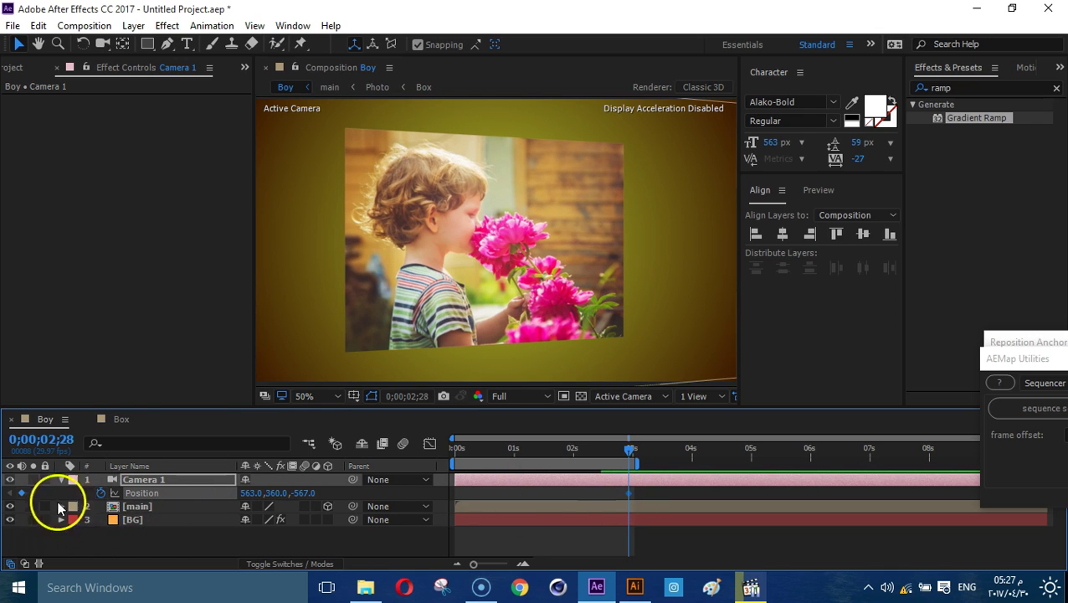
left_click_drag(247, 499, 416, 514)
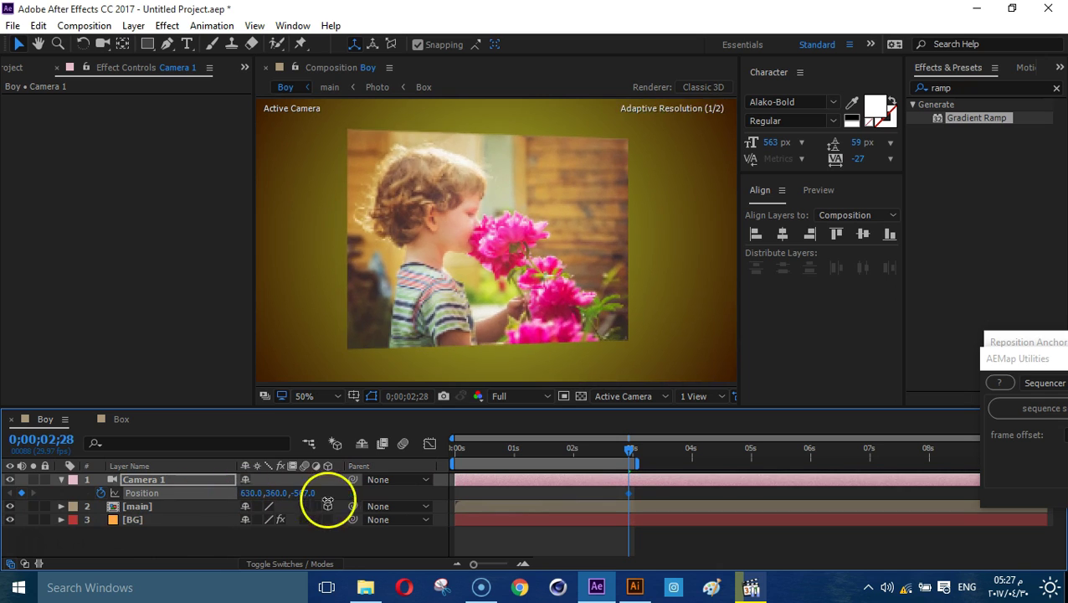
mouse_move(300, 494)
left_mouse_down()
mouse_move(240, 505)
mouse_move(251, 506)
left_mouse_up()
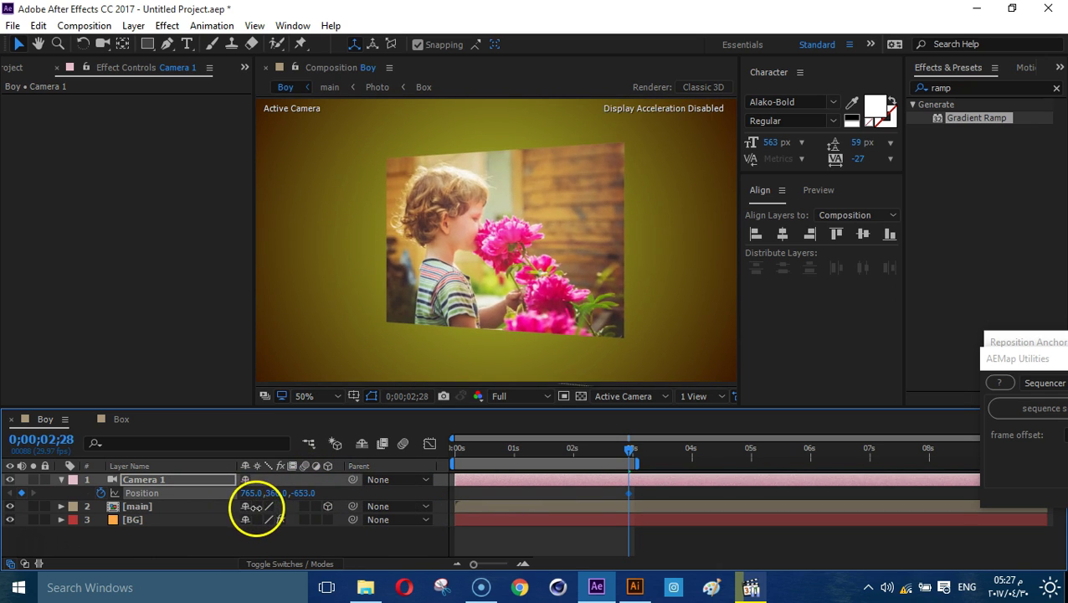
Move that keyframe to 0;00, set 553,360,-590 at 2;28, and preview from the start.
left_click_drag(628, 494, 458, 520)
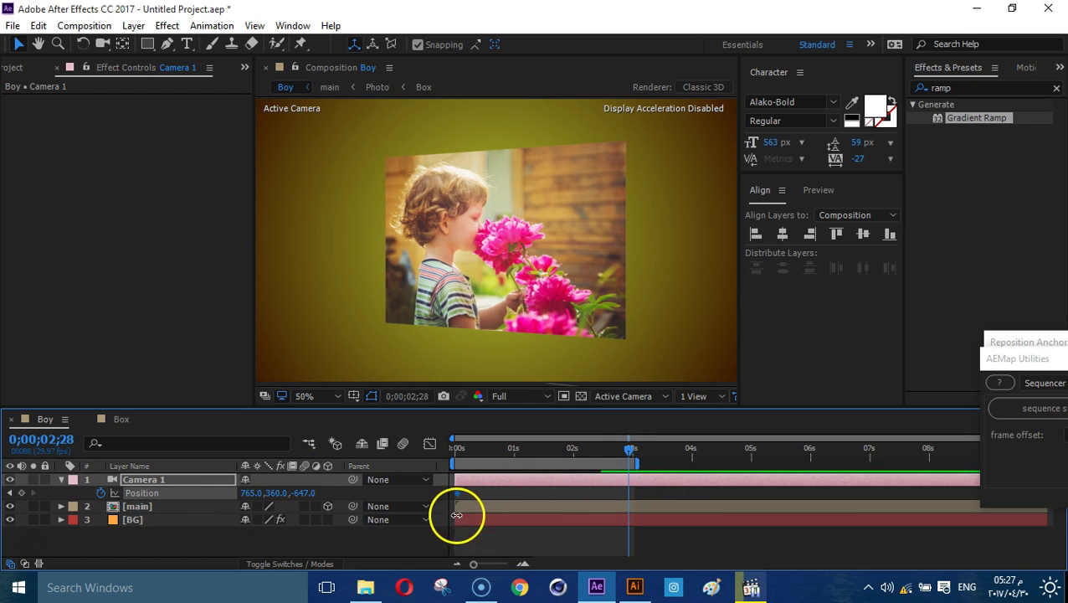
left_click_drag(303, 493, 346, 501)
mouse_move(251, 501)
left_mouse_down()
mouse_move(312, 501)
mouse_move(90, 502)
left_mouse_up()
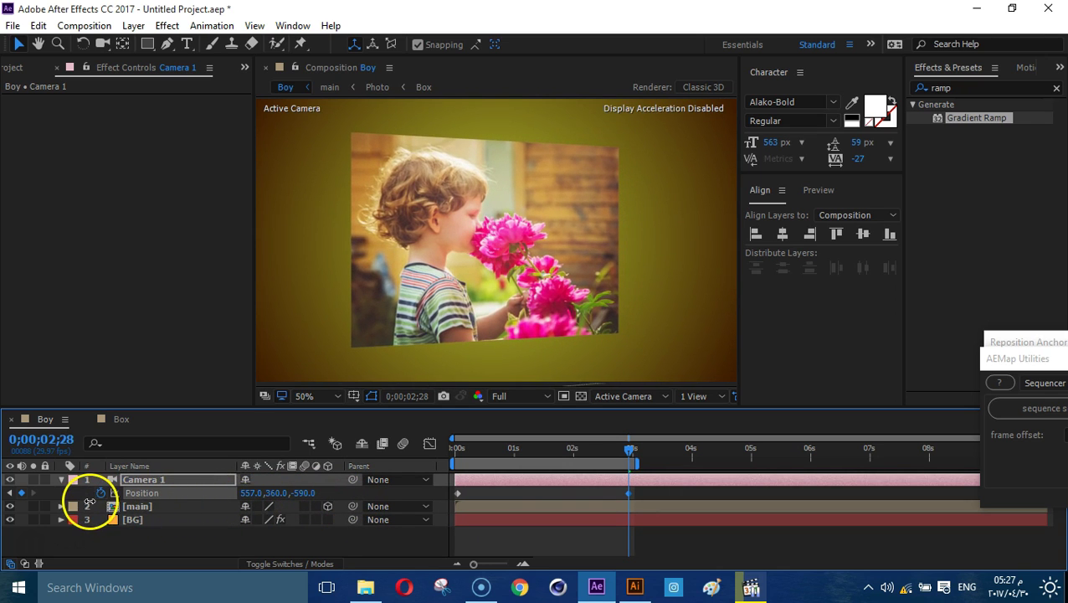
left_click(572, 536)
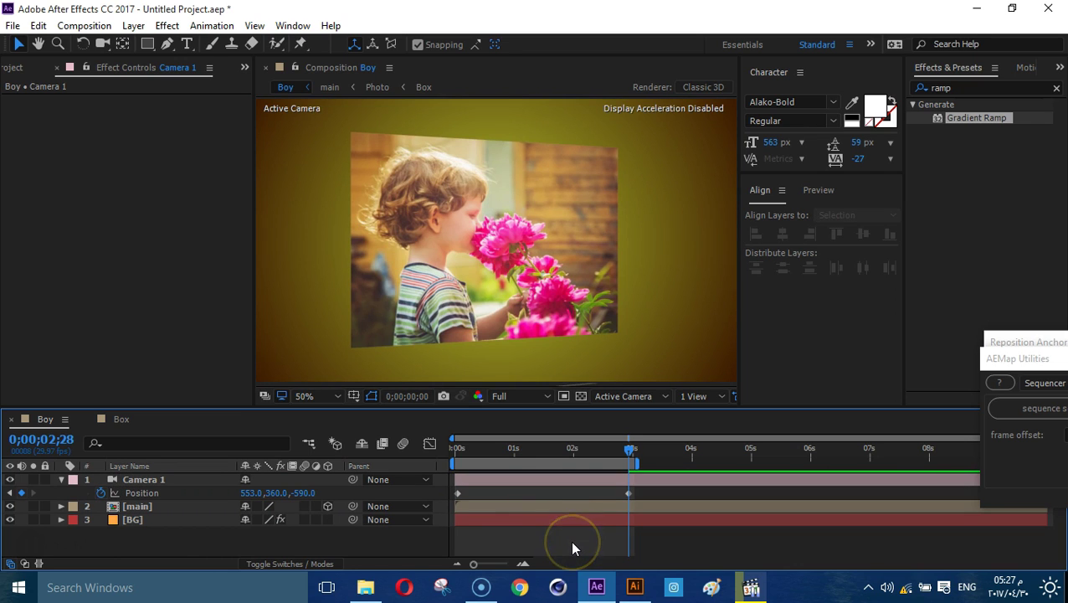
key("Home")
key("space")
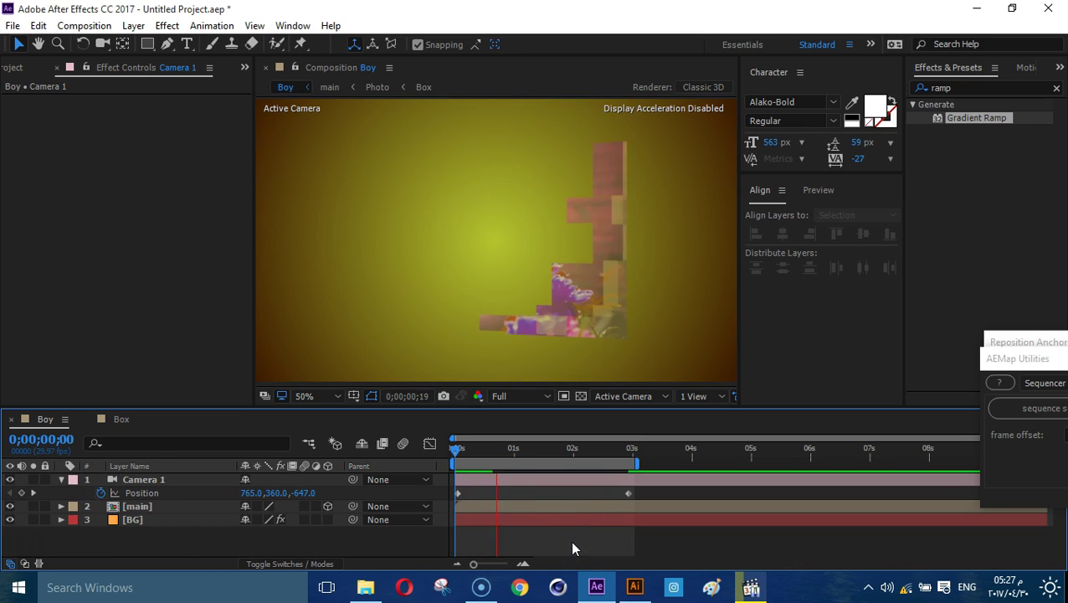
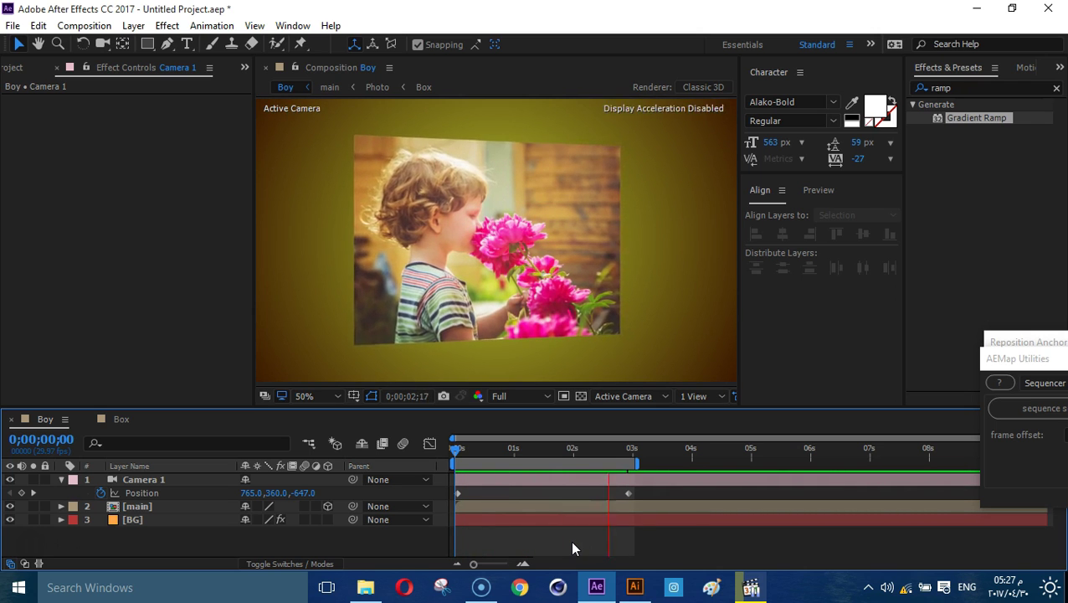
Stop the preview at 0;00;01;20 and collapse Camera 1's Position keyframes.
left_click(574, 543)
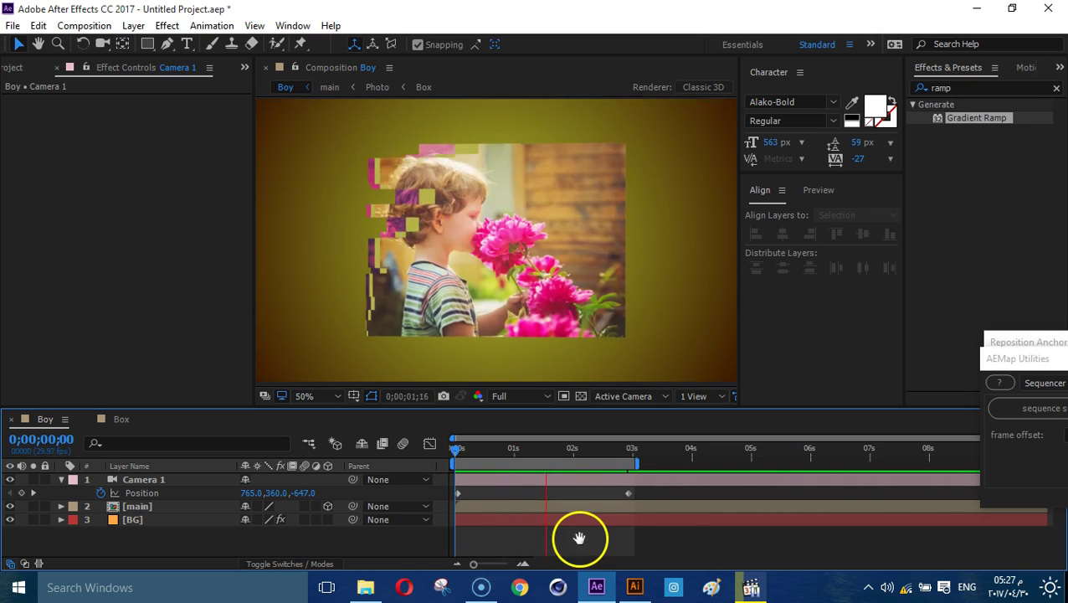
left_click(61, 480)
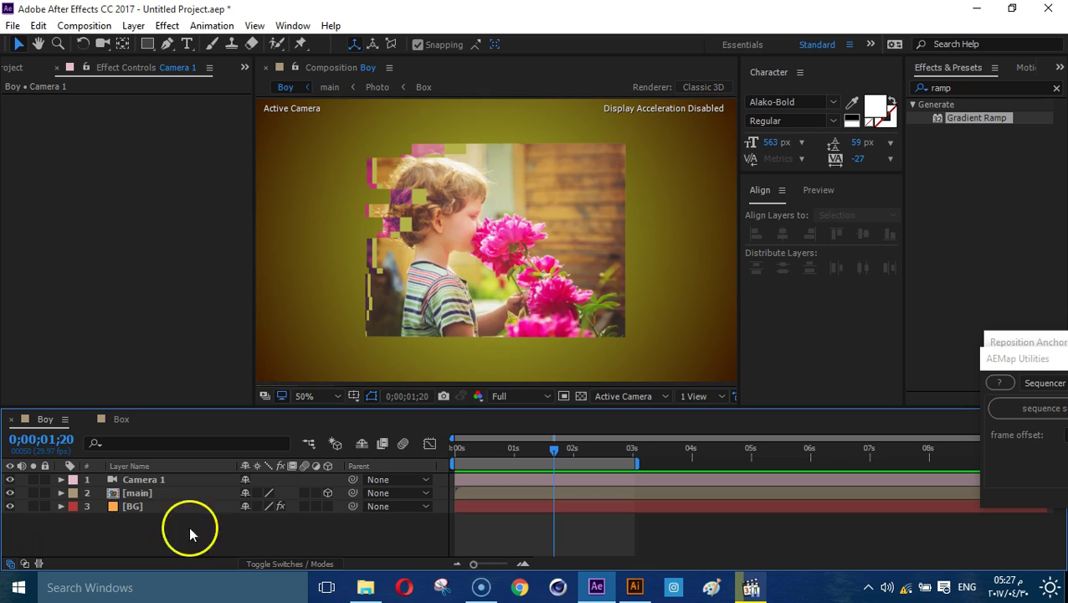
left_click(133, 25)
mouse_move(352, 25)
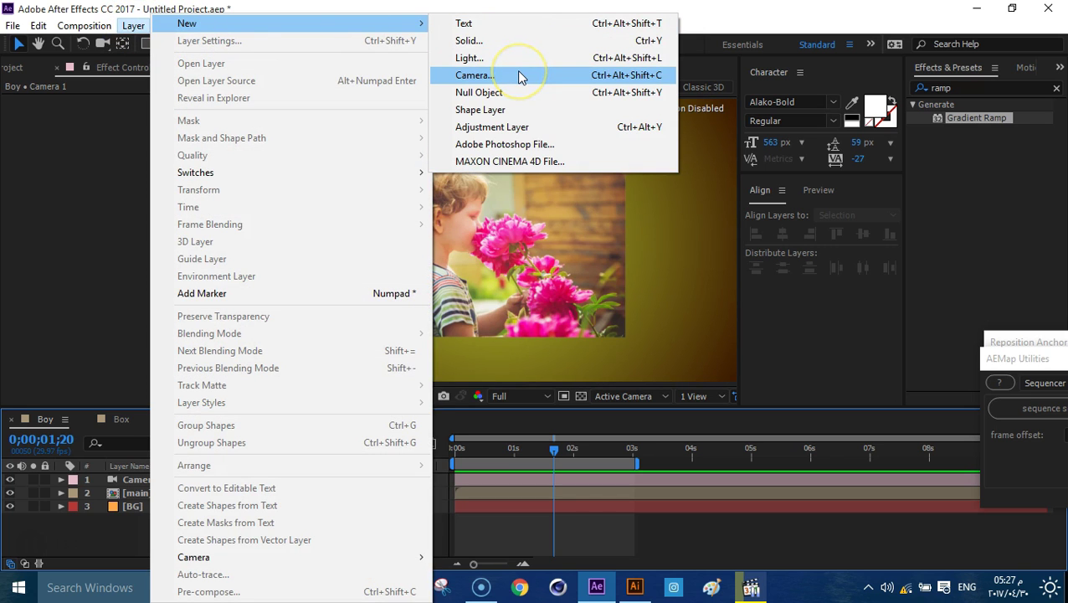
Create a 1280×720 black (#000000) solid named Black Solid 1 in the Boy composition.
left_click(238, 20)
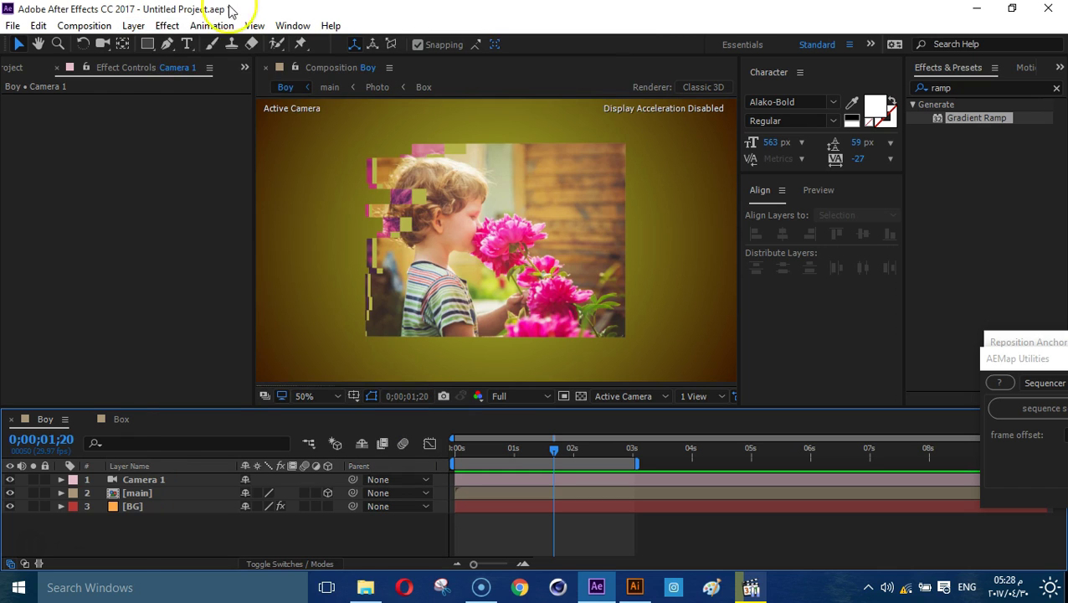
left_click(151, 46)
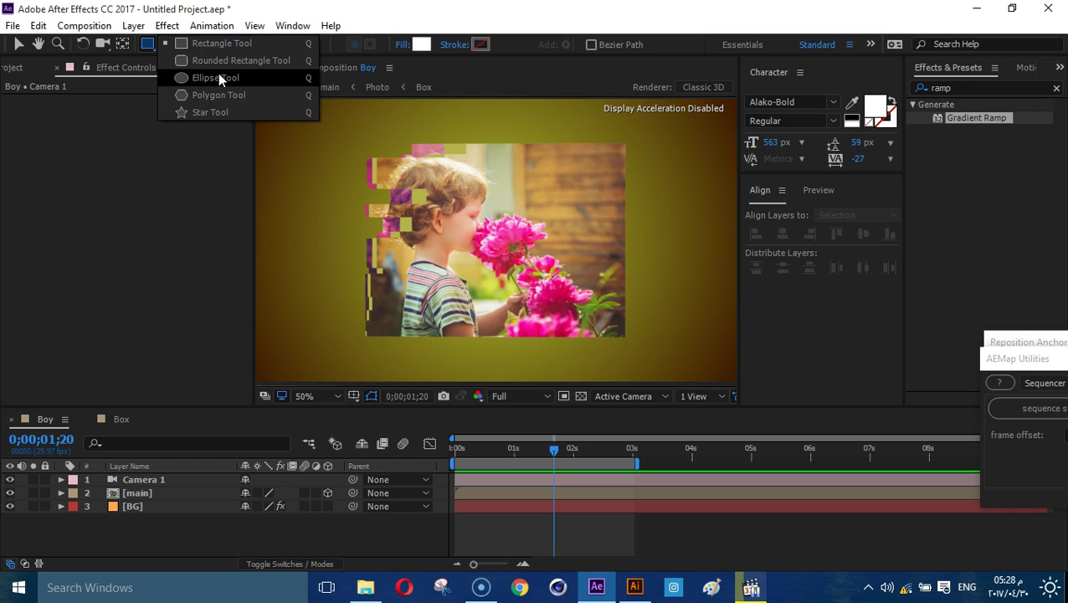
left_click(136, 26)
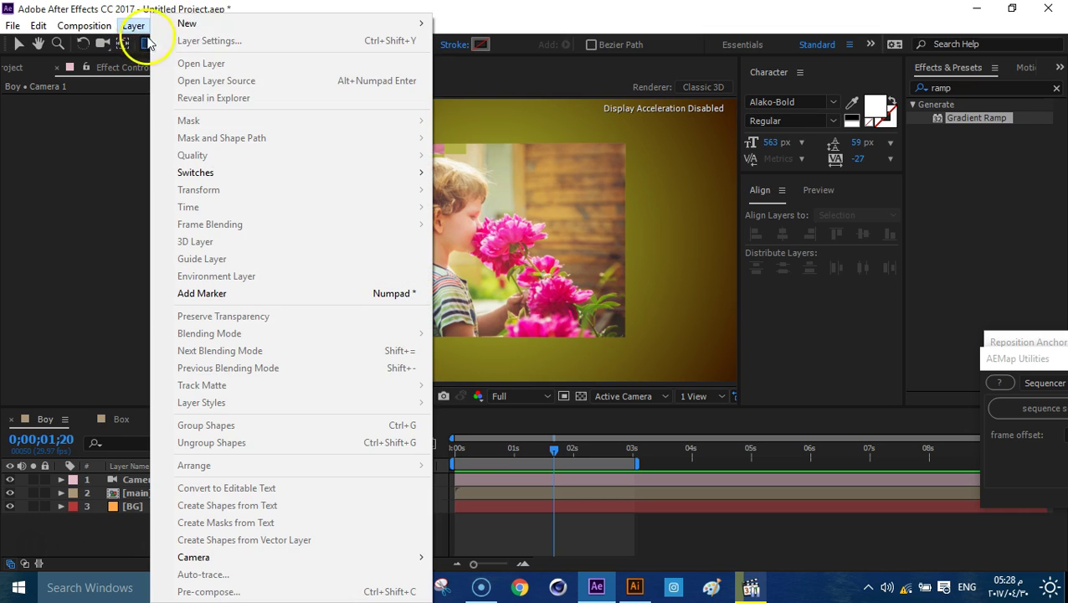
mouse_move(405, 24)
left_click(496, 39)
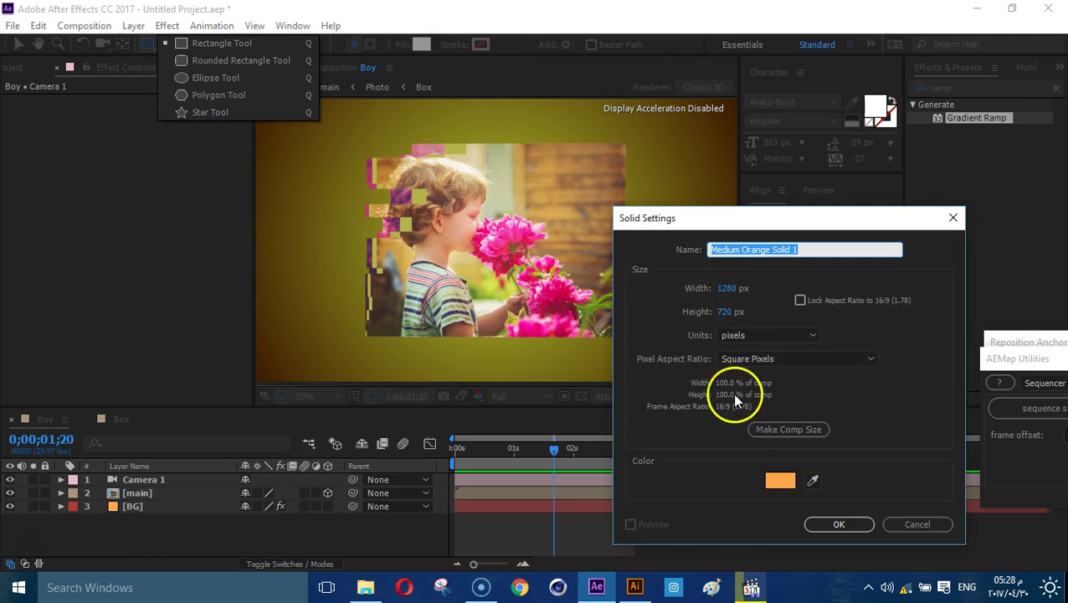
left_click(781, 481)
left_click(806, 436)
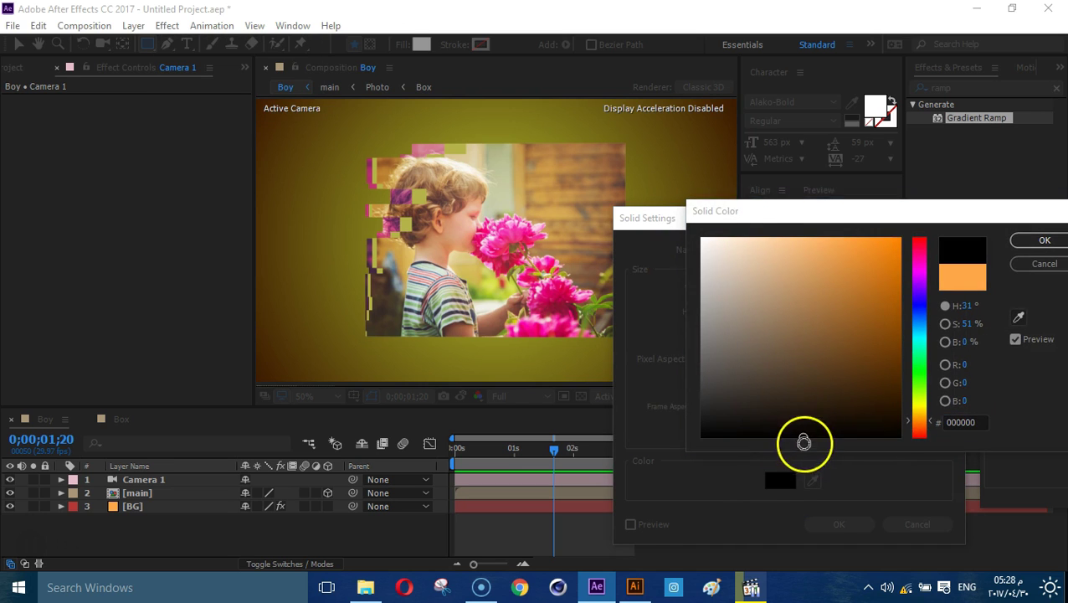
left_click(1045, 240)
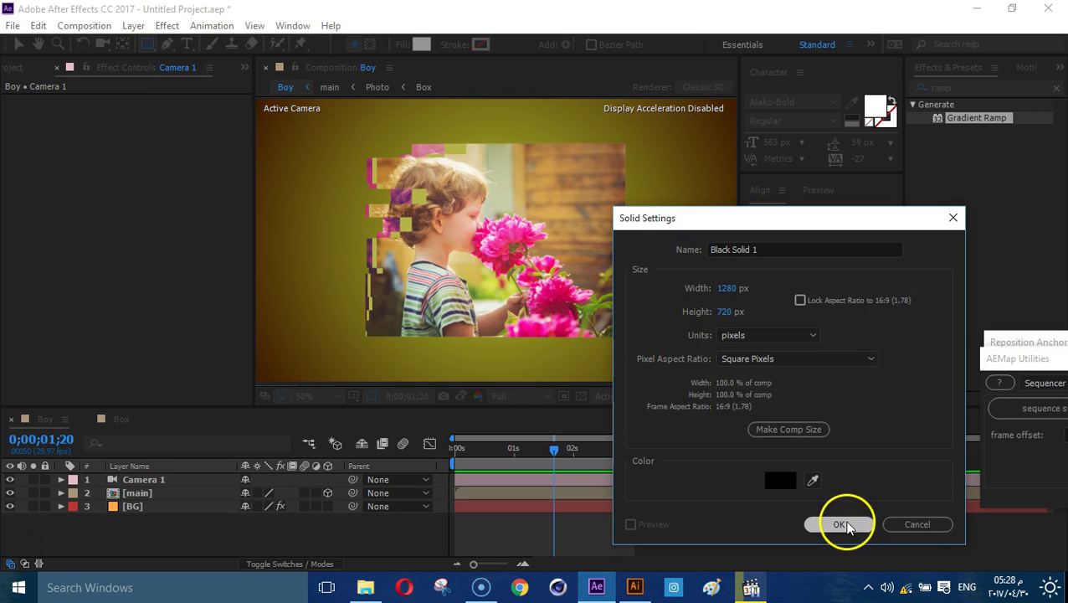
left_click(842, 524)
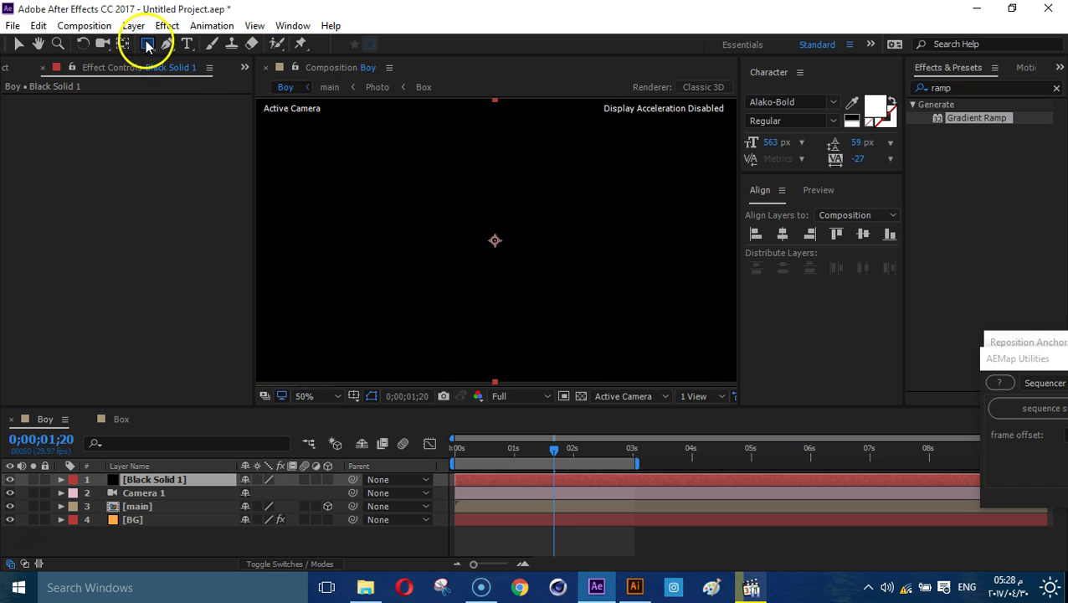
Give Black Solid 1 a full-layer ellipse mask feathered to 131 pixels, and make it 3D.
left_click_drag(147, 48, 199, 76)
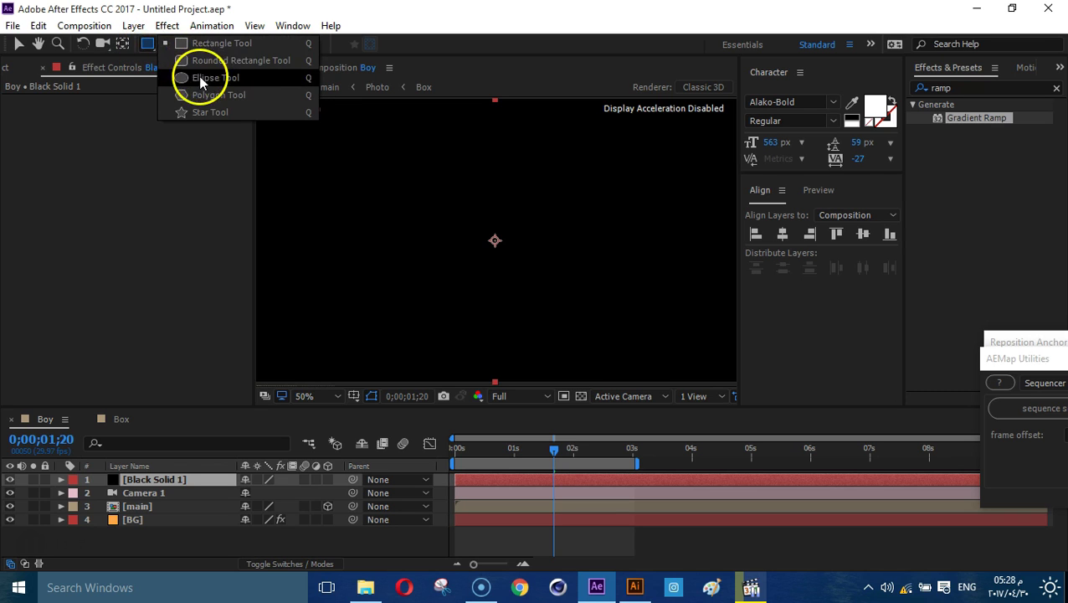
double_click(148, 48)
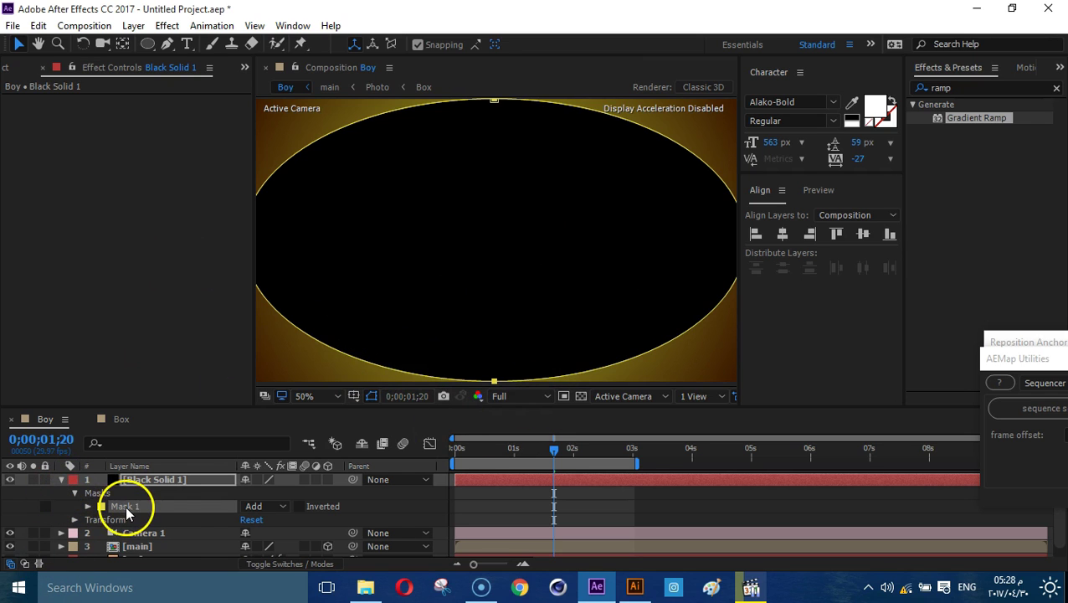
key("f")
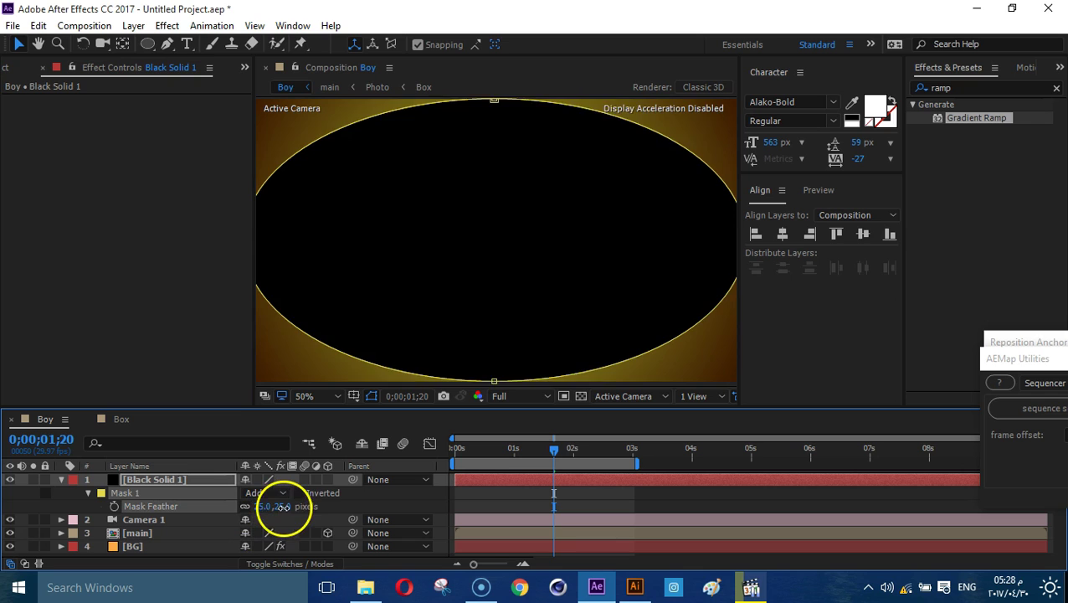
left_click_drag(262, 507, 369, 511)
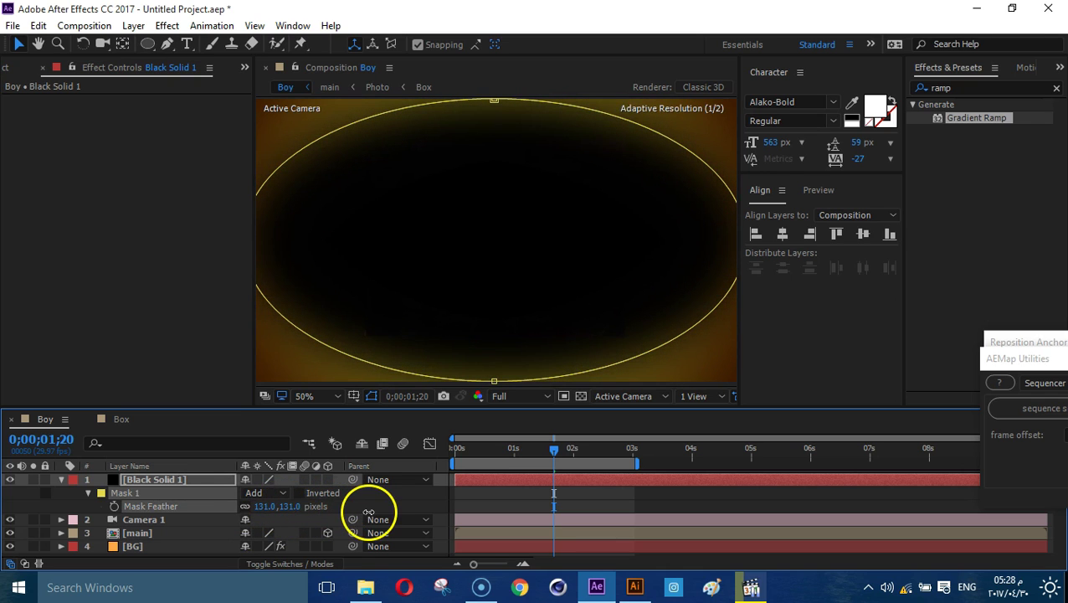
left_click(327, 480)
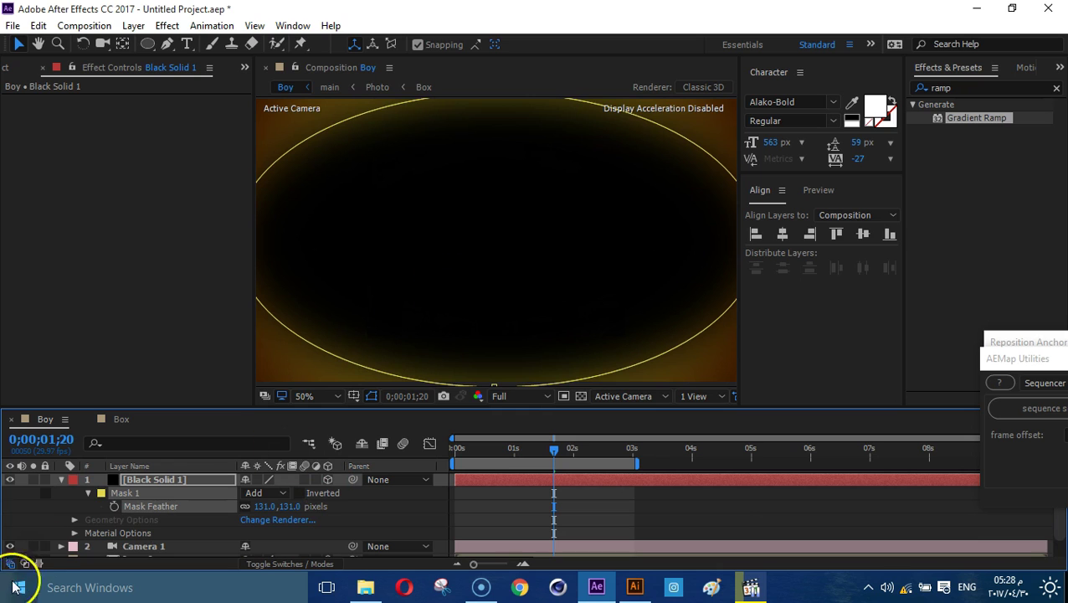
left_click(60, 479)
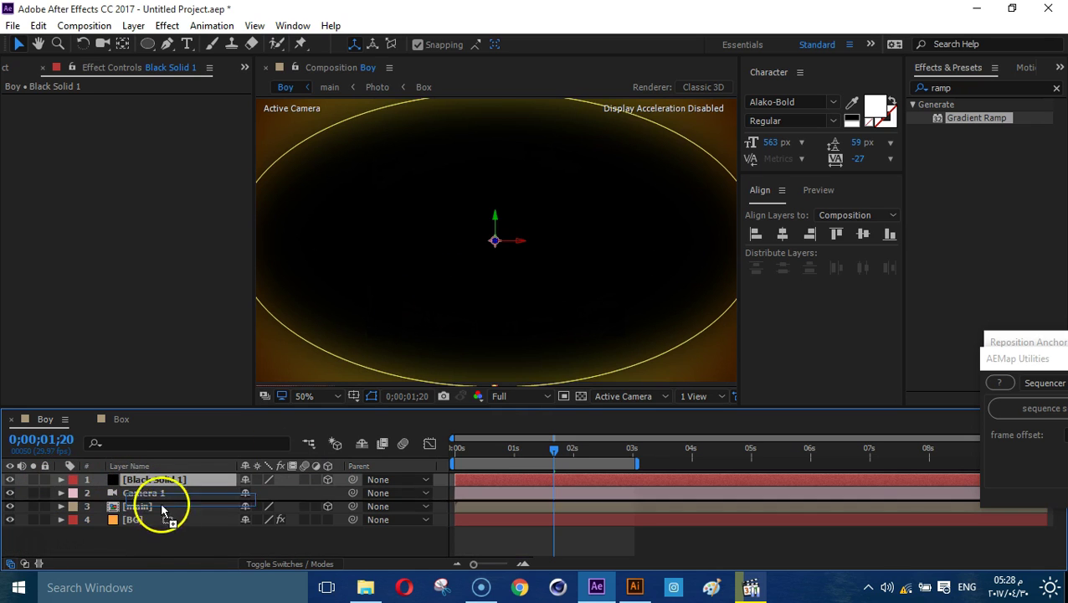
Move Black Solid 1 below [main], rotate it 90° on X, and drag it under the photo.
left_click_drag(168, 519, 168, 521)
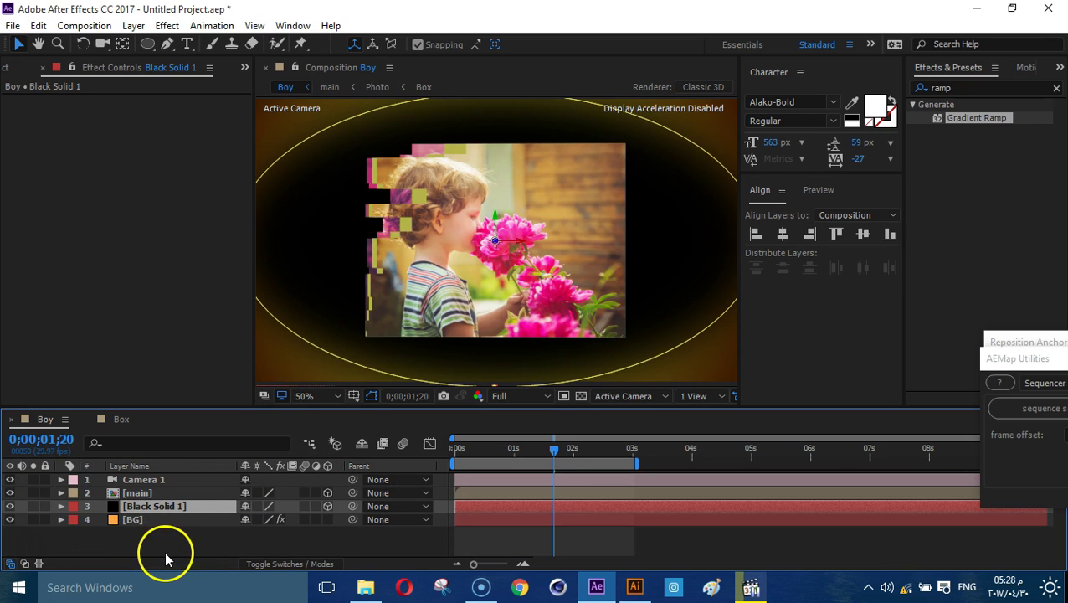
key("r")
left_click_drag(273, 536, 195, 546)
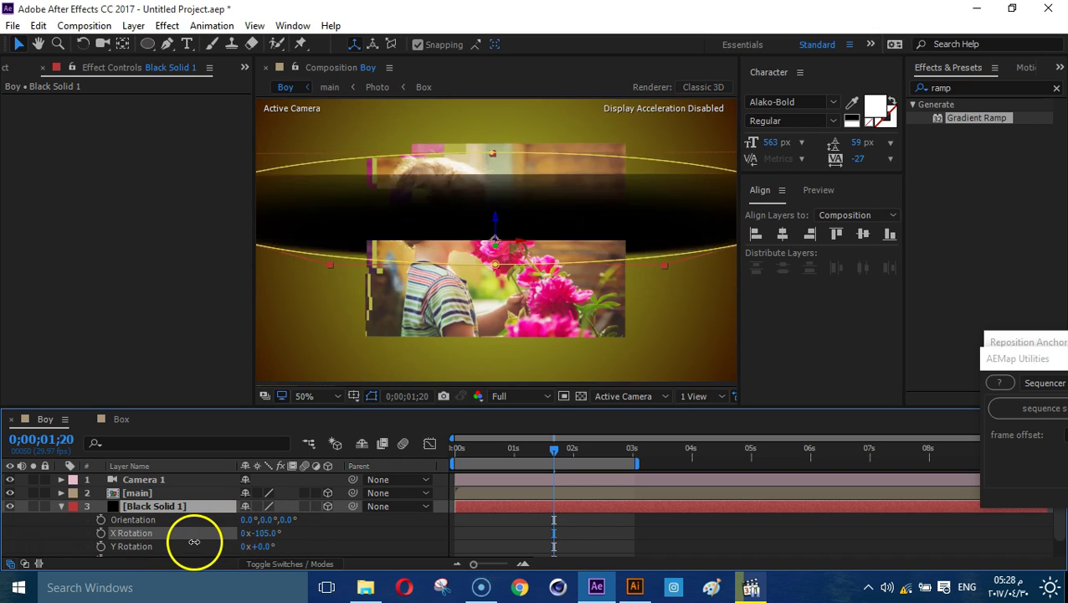
left_click(267, 533)
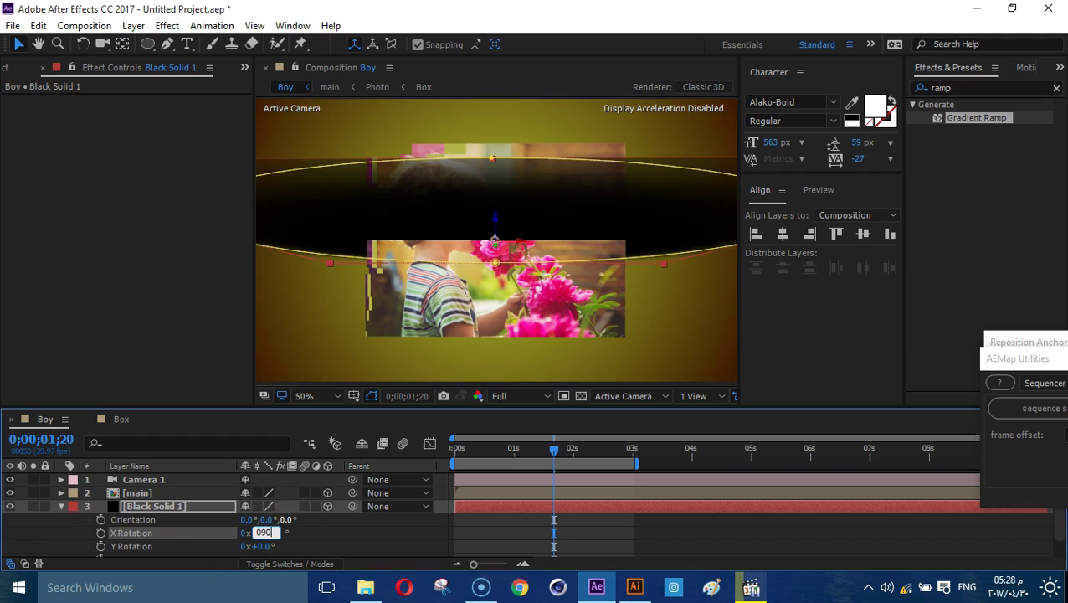
key("Return")
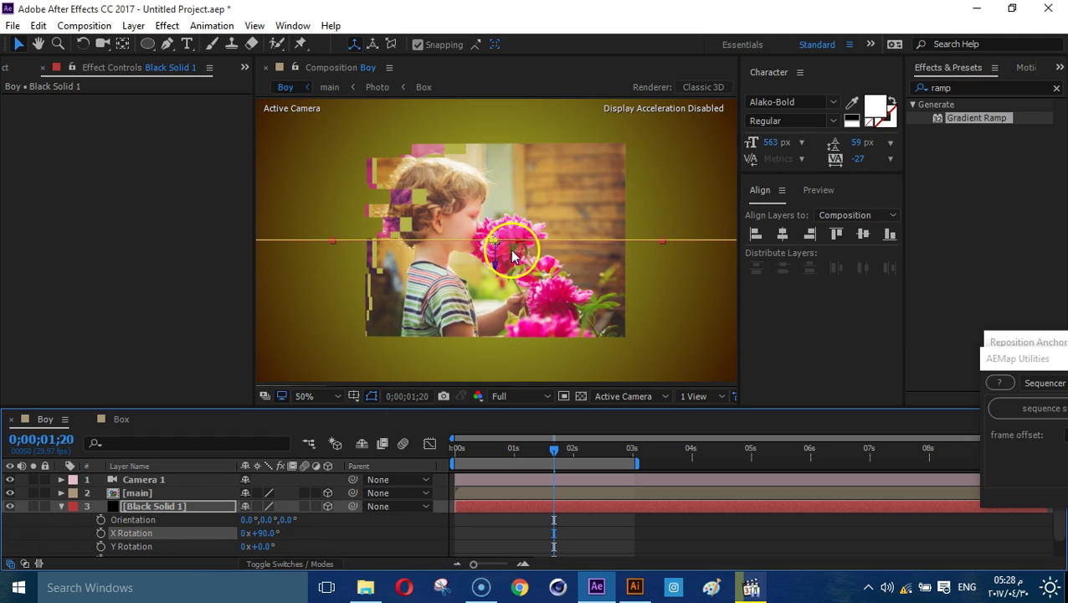
left_click_drag(494, 268, 514, 362)
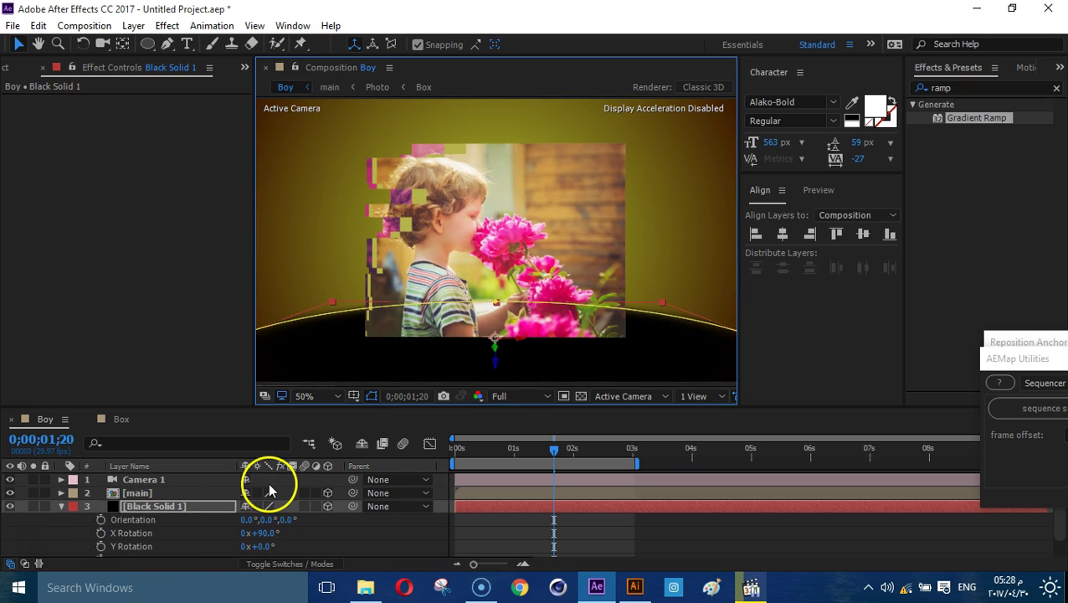
Squash the solid's Y scale and cut its mask feather from 37 to 22 pixels.
key("s")
left_click_drag(275, 523, 237, 531)
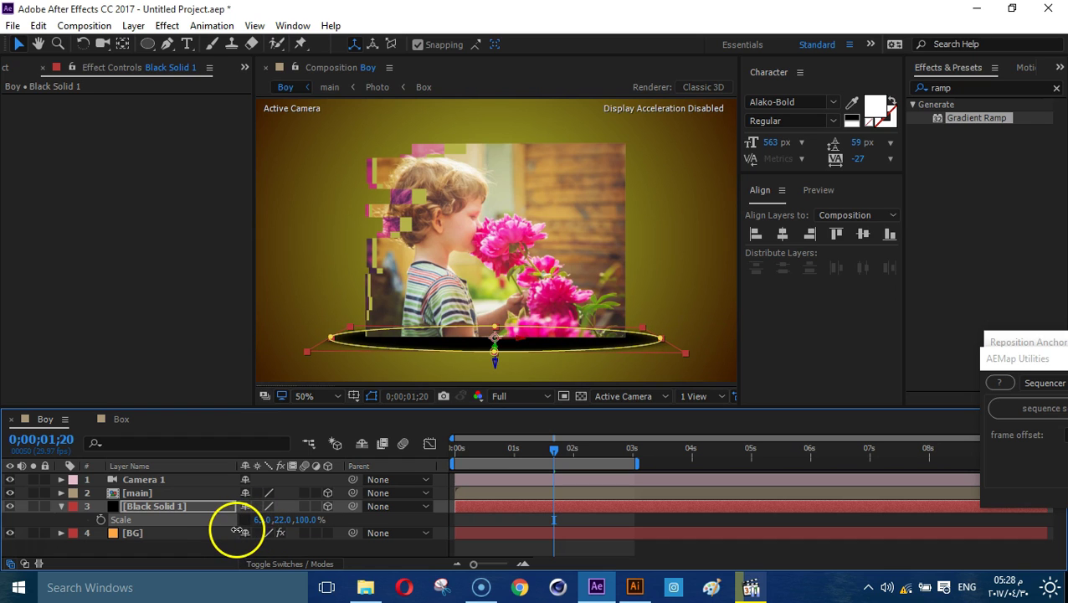
left_click(193, 506)
key("f")
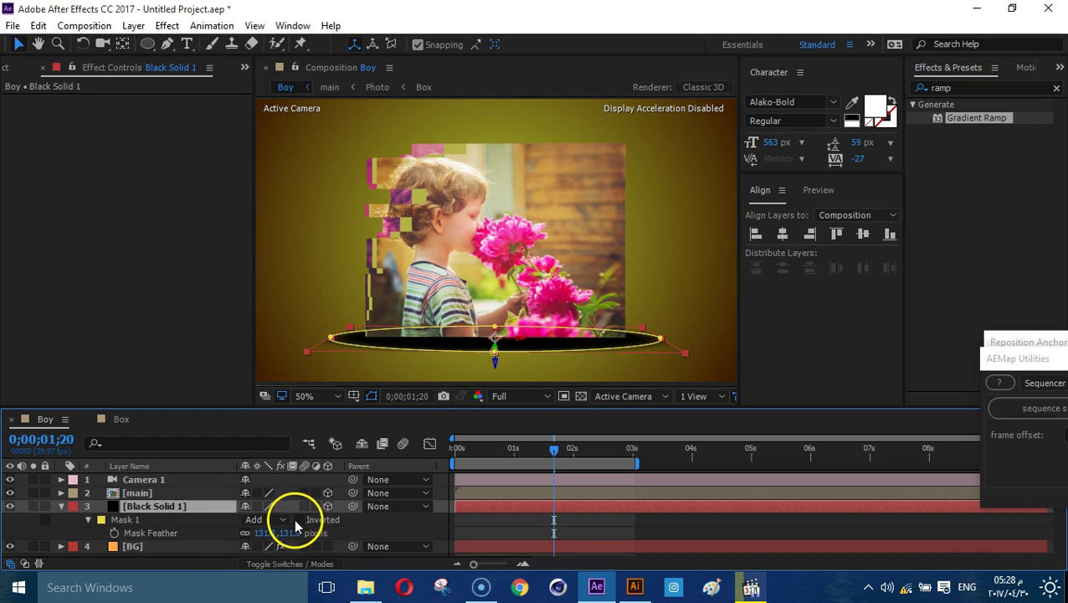
left_click_drag(289, 534, 231, 549)
key("F2")
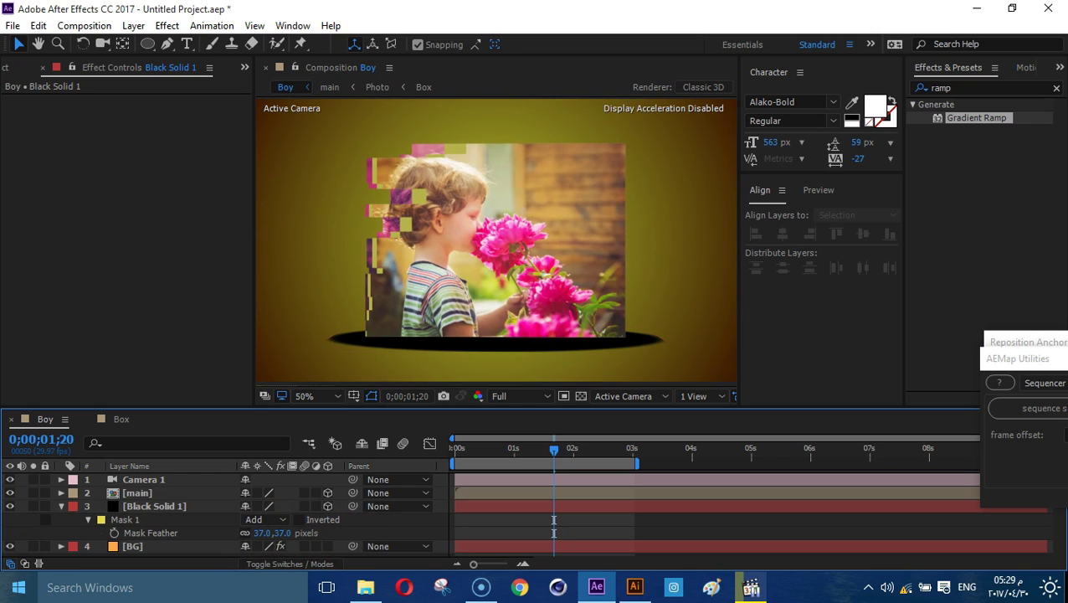
left_click_drag(292, 534, 266, 522)
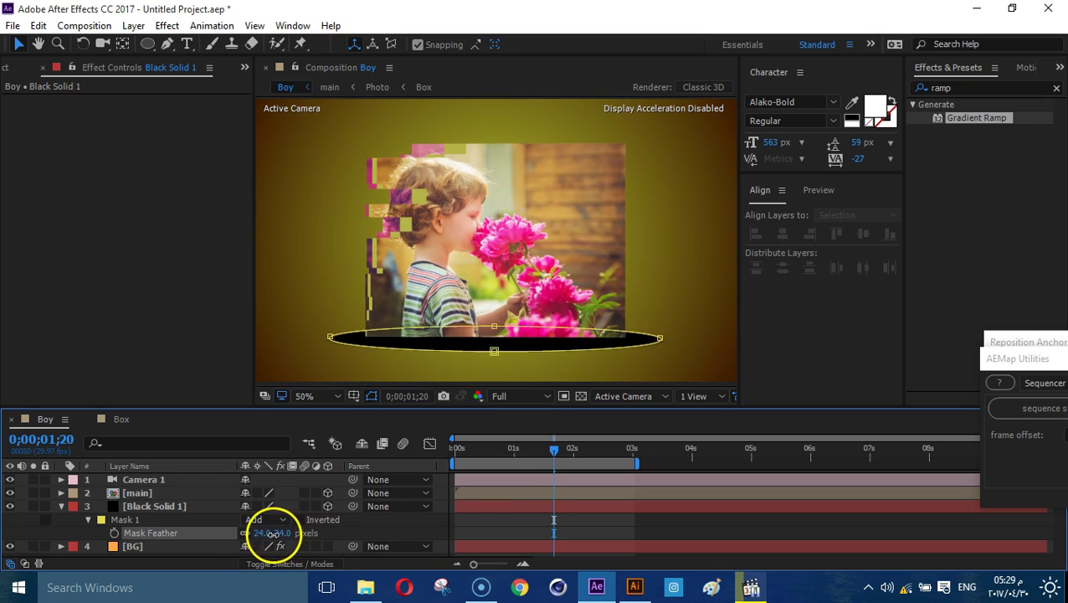
left_click(969, 87)
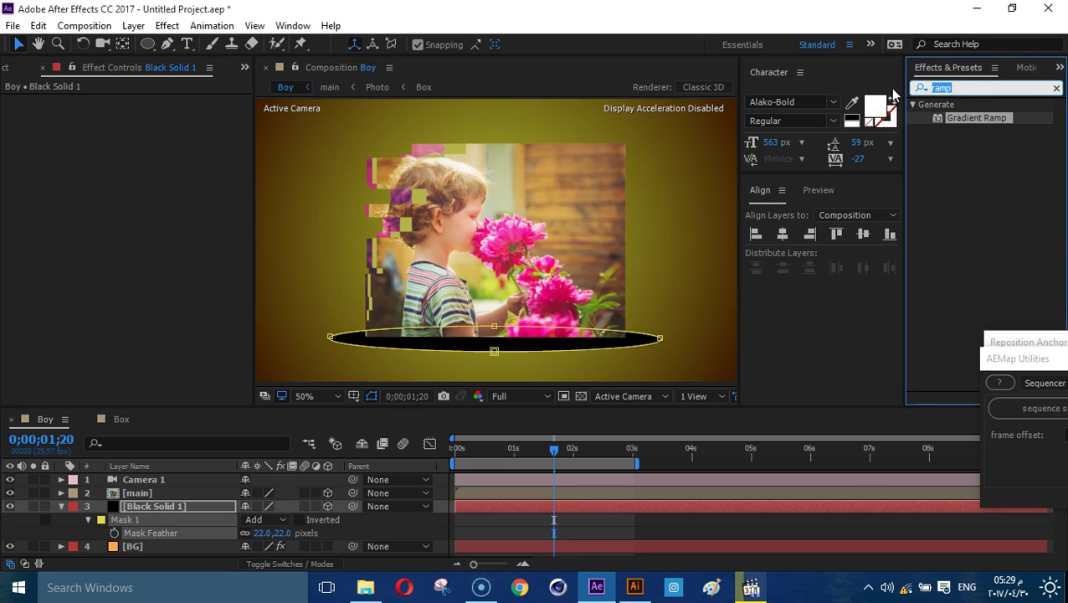
Apply Fast Blur to Black Solid 1 with a blurriness of 174.
type("blur")
scroll(1002, 249, "down", 3)
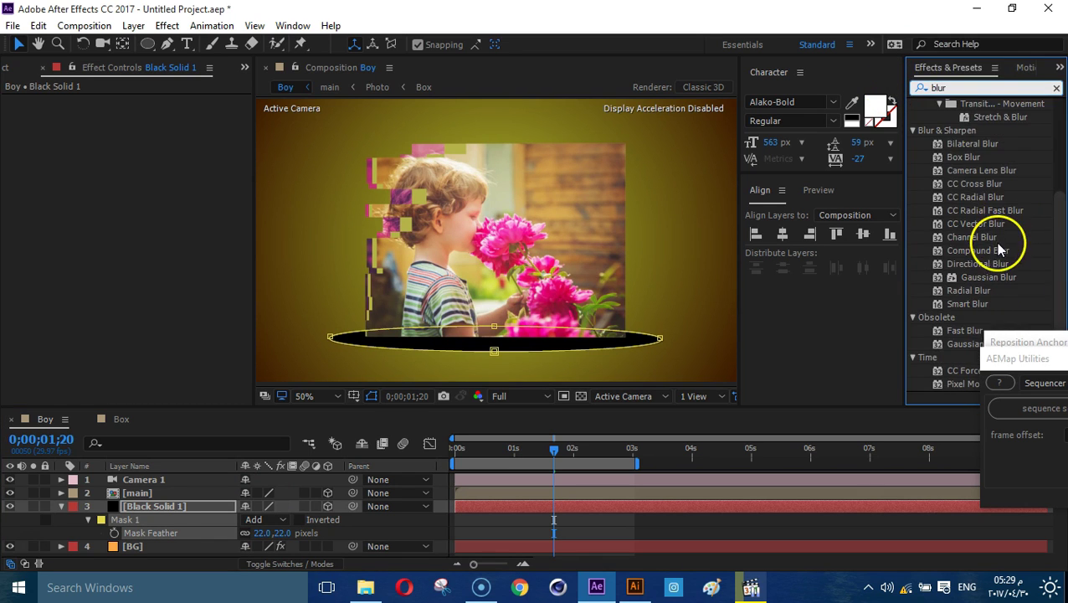
left_click(1015, 342)
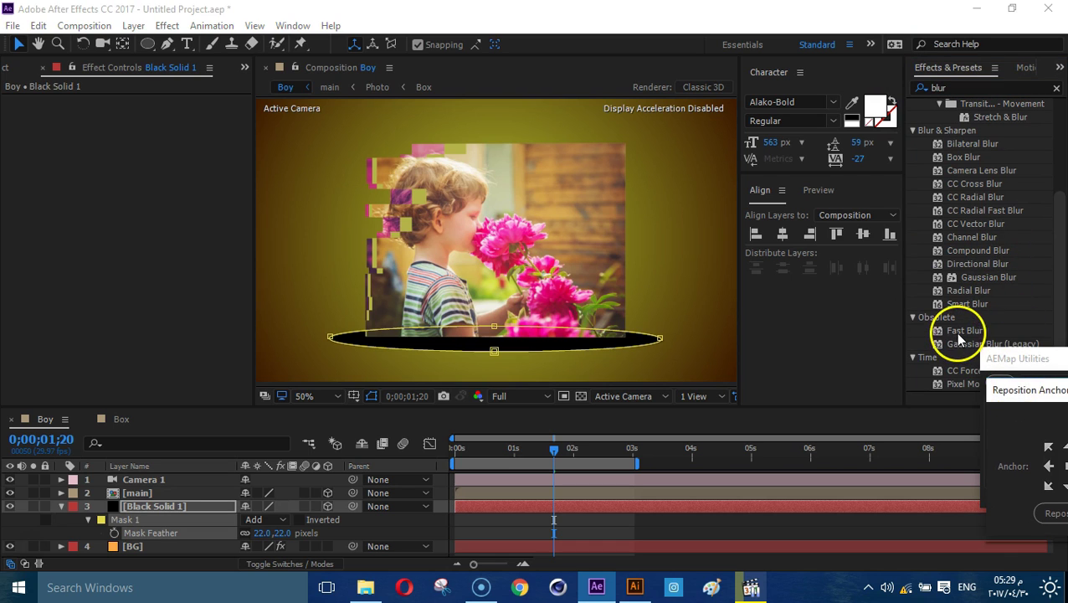
left_click_drag(961, 339, 72, 246)
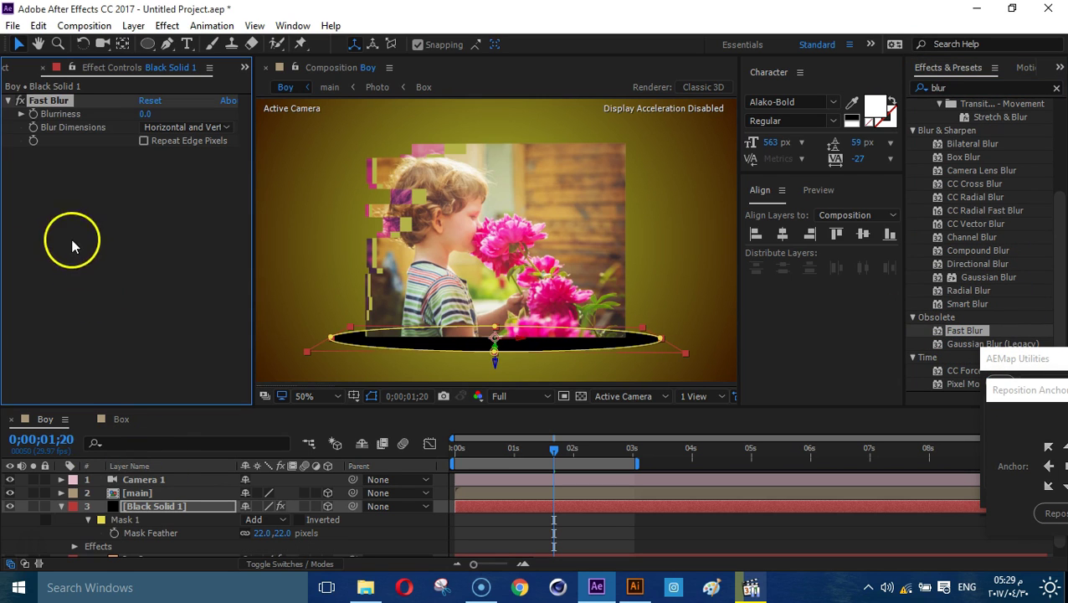
left_click_drag(144, 114, 291, 129)
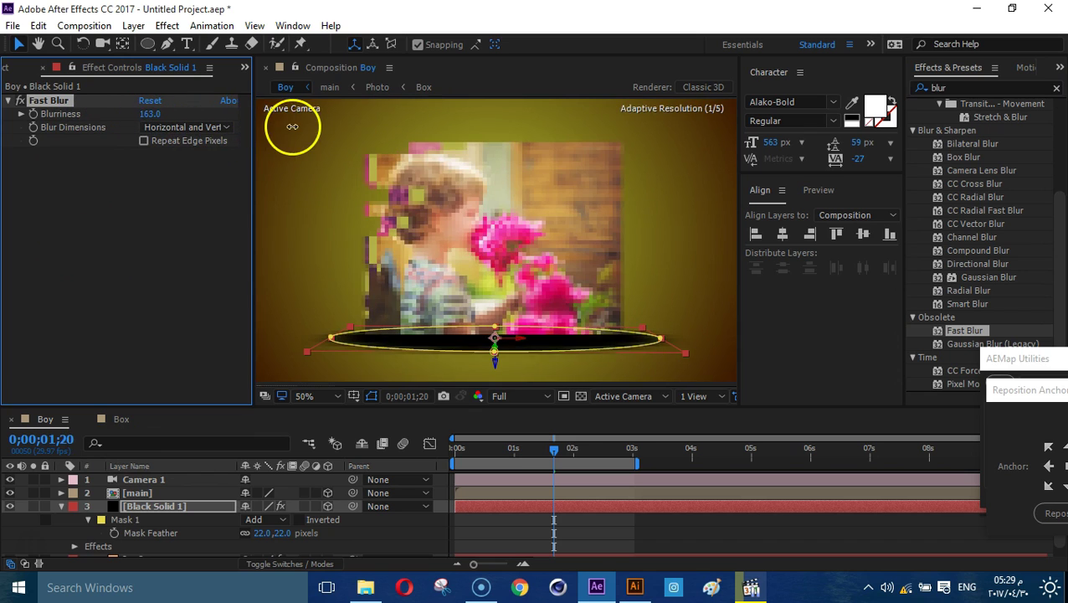
left_click(556, 529)
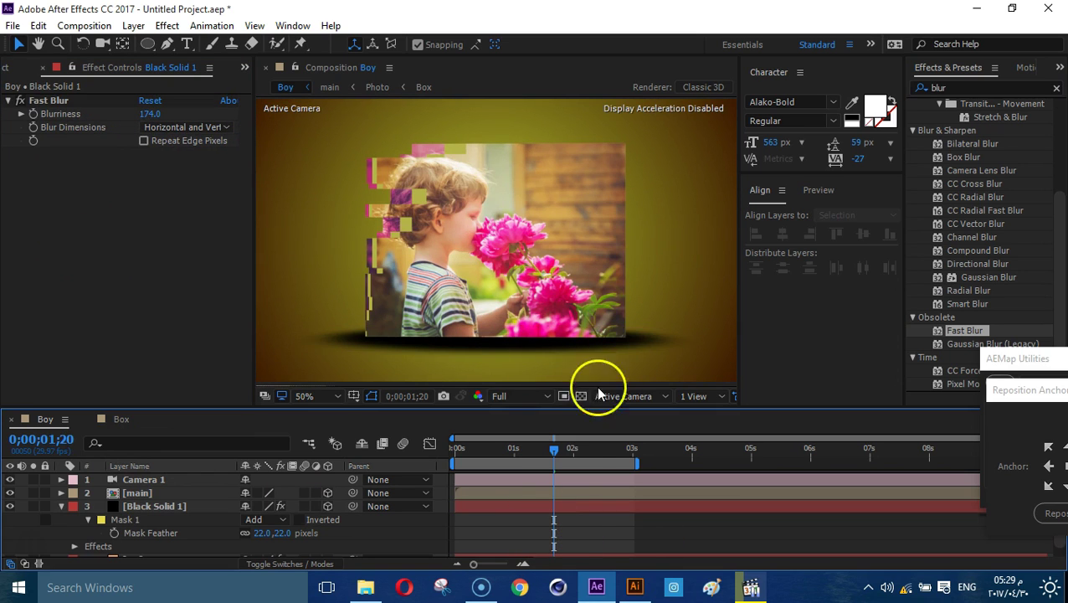
Set the shadow's opacity to 60% and flatten its scale to 63, 11.
left_click(149, 508)
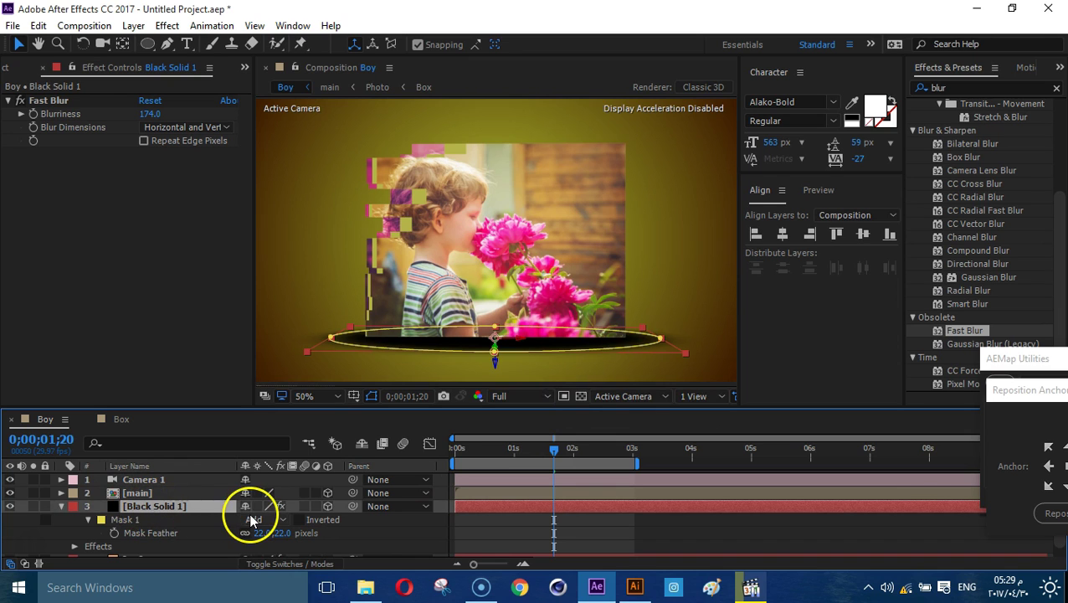
key("t")
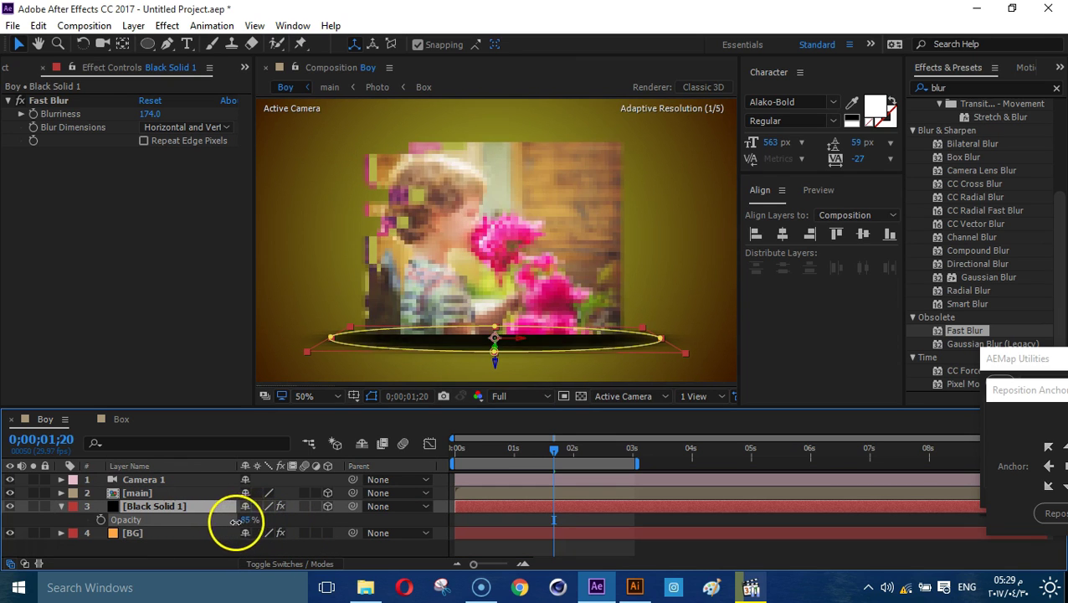
left_click_drag(248, 521, 222, 521)
left_click(462, 525)
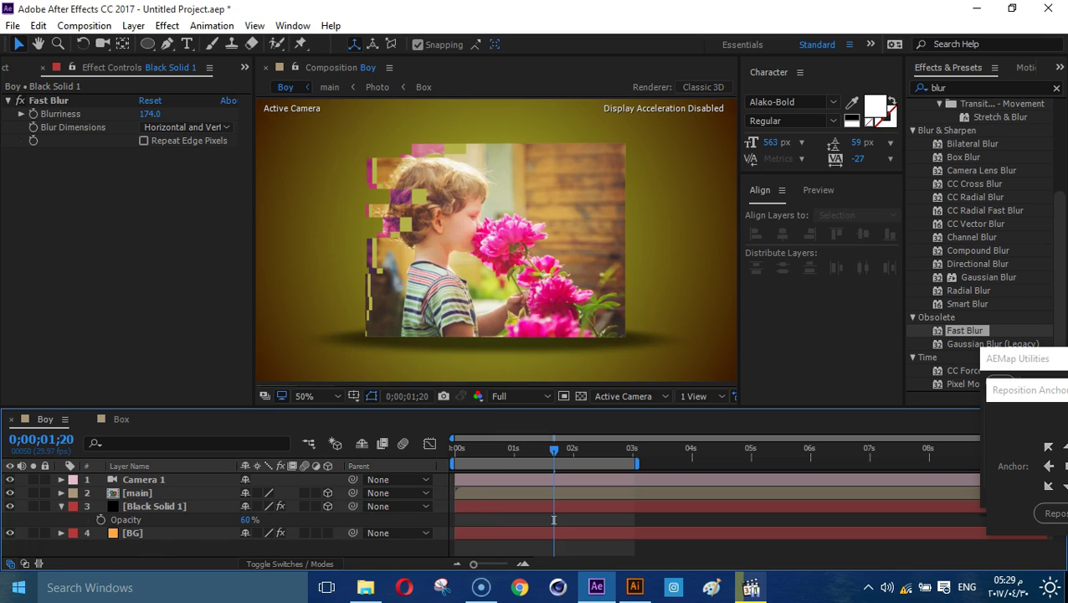
left_click(148, 507)
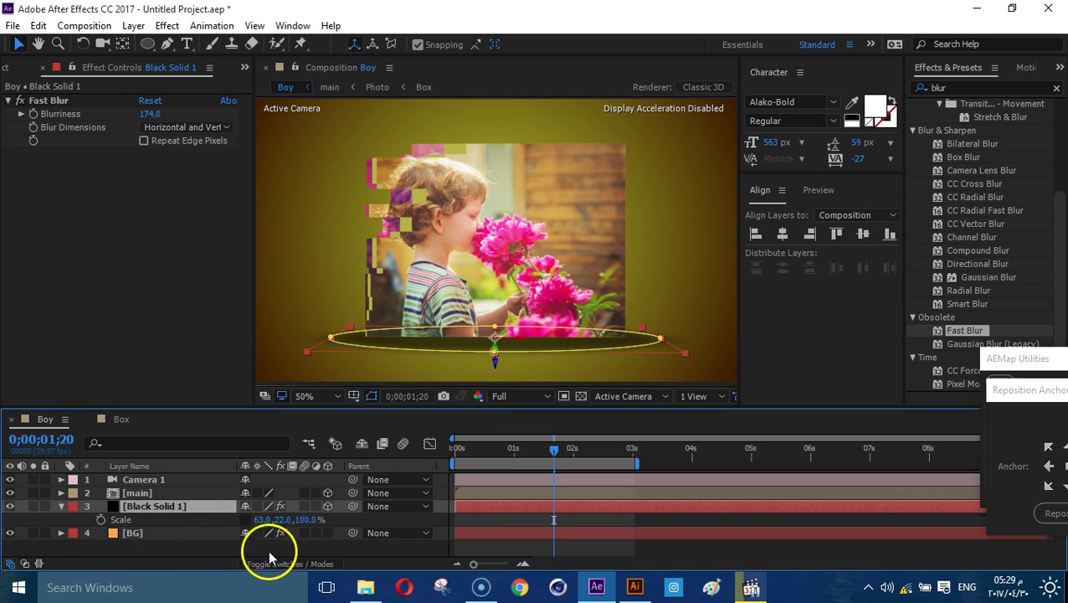
left_click_drag(276, 519, 273, 519)
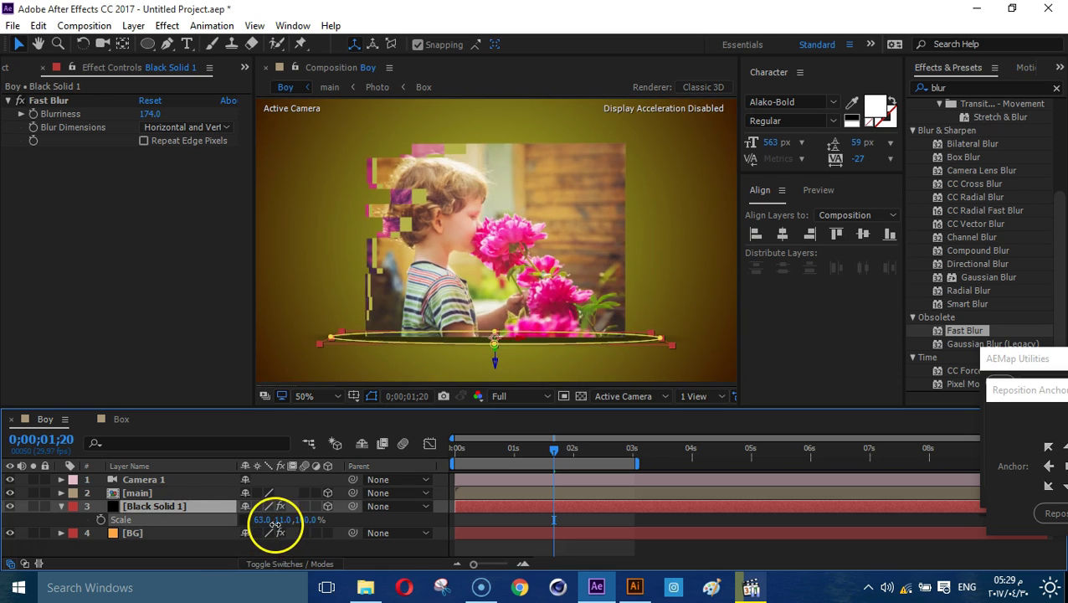
left_click(412, 527)
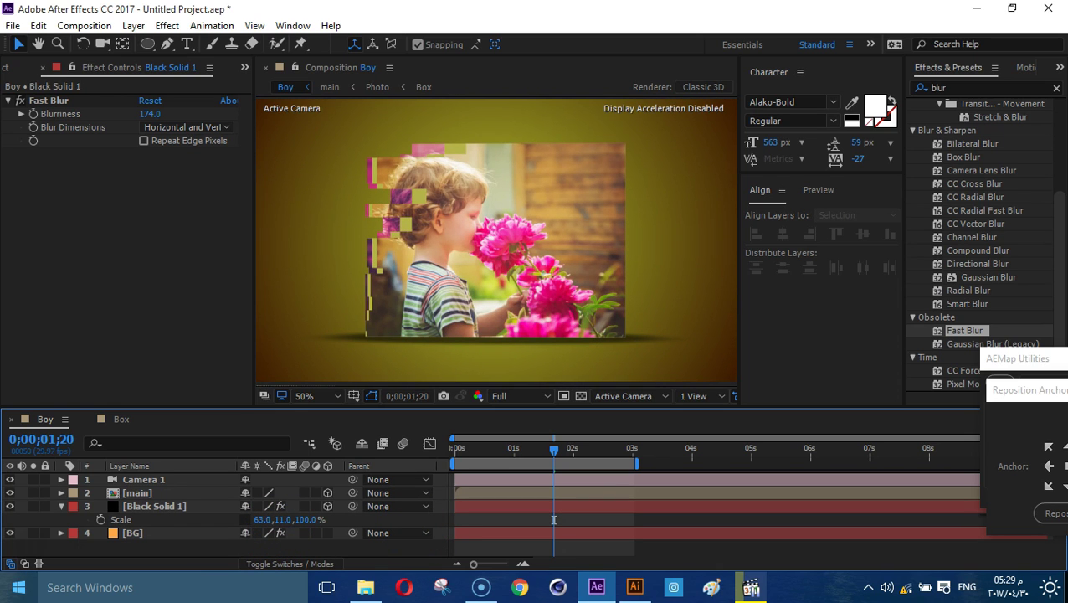
Show both layers' positions and set the shadow's vertical position to 360.
left_click(158, 492)
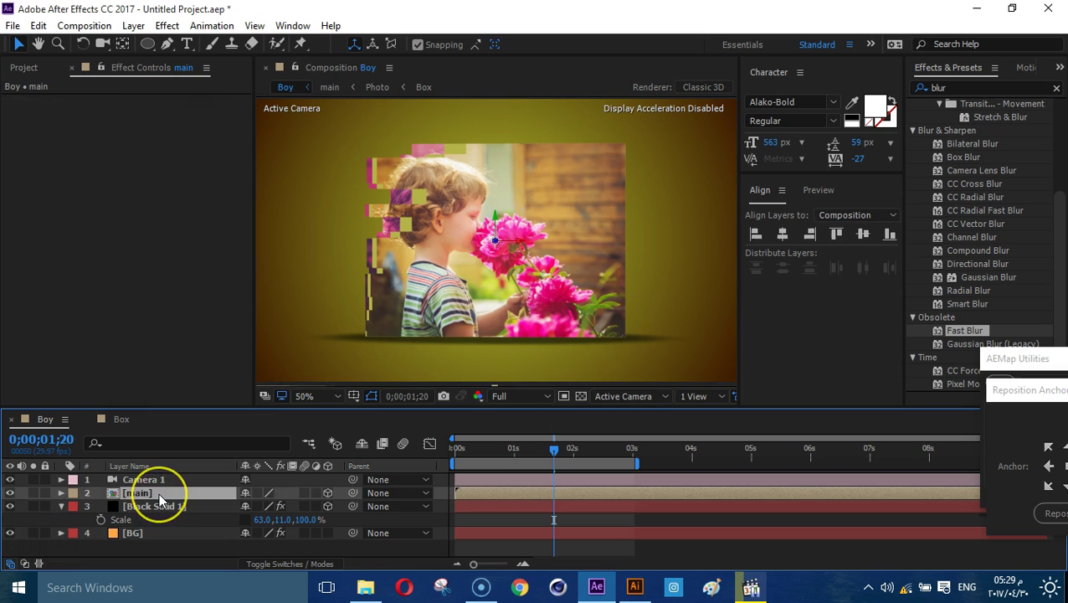
key("p")
left_click(208, 519)
key("p")
left_click(276, 534)
type("3")
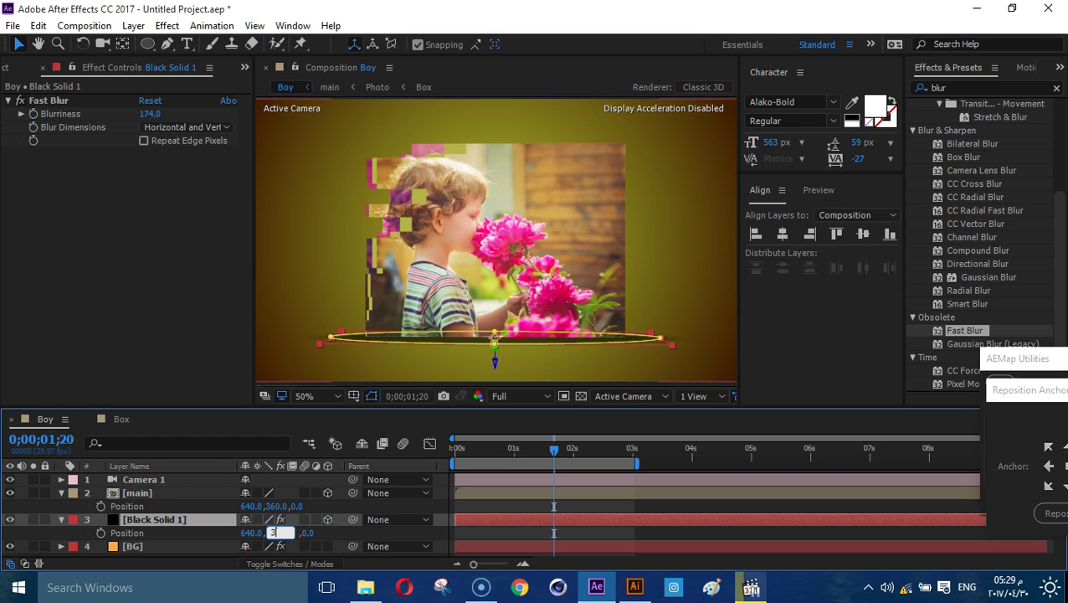
type("60")
key("Return")
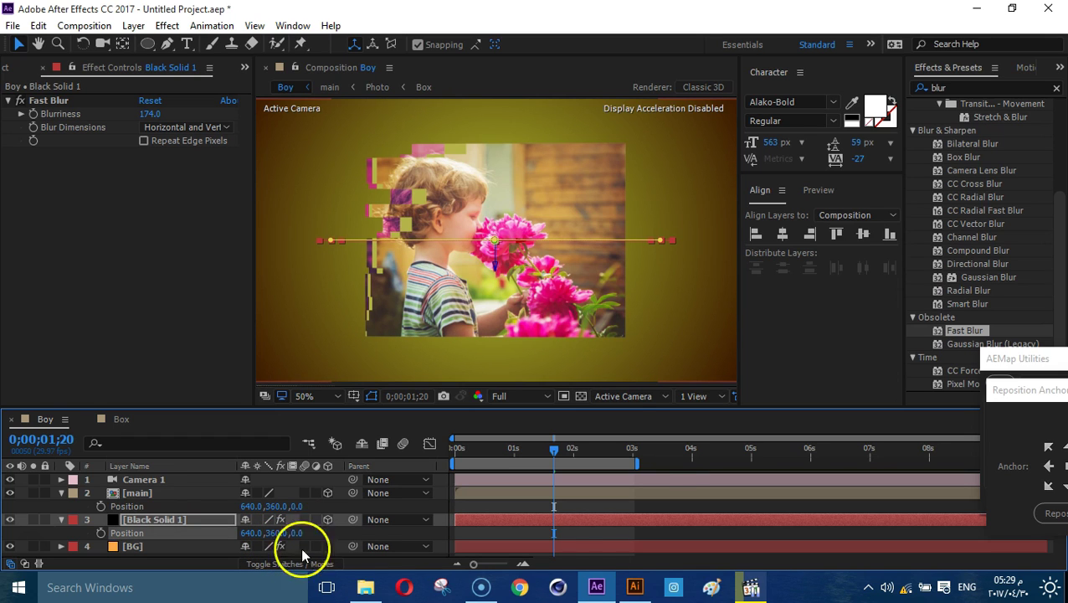
In Front view, drag the shadow to the photo's bottom edge and set the photo to 645, 366.
left_click(609, 396)
left_click(639, 236)
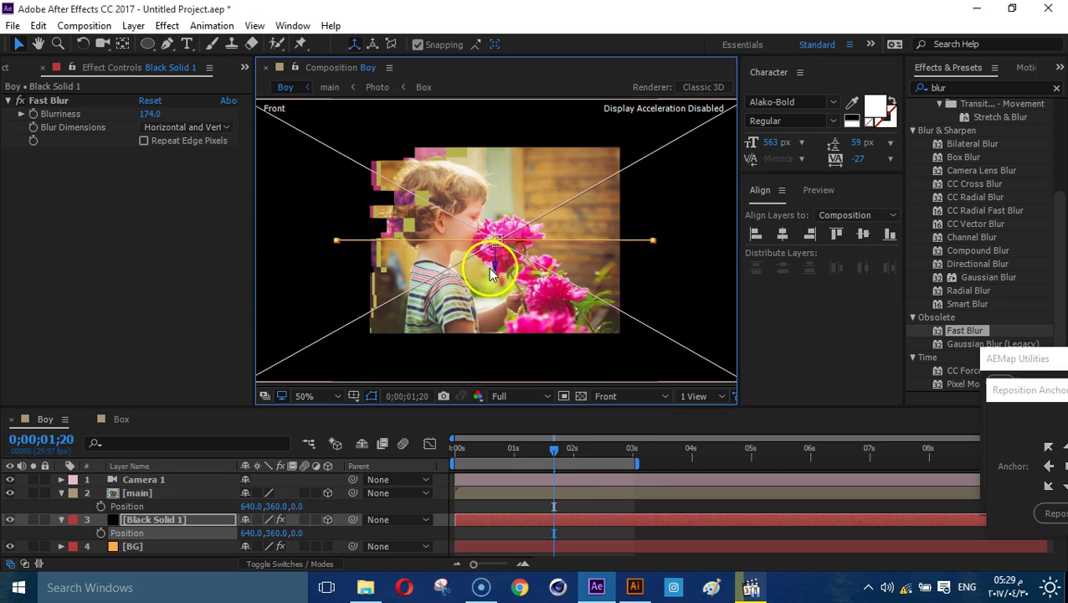
left_click_drag(497, 268, 512, 358)
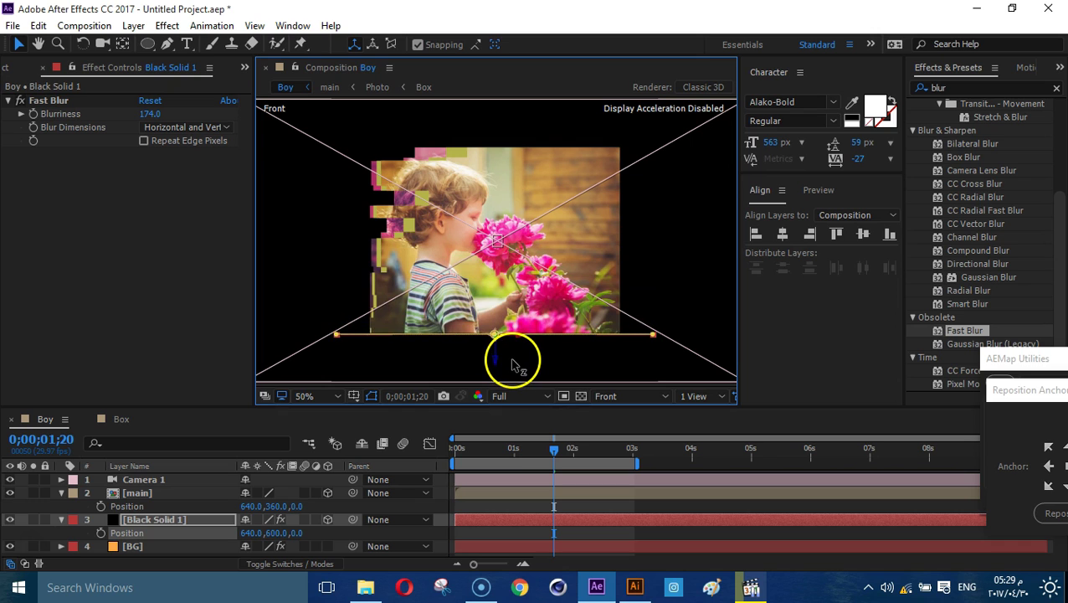
scroll(510, 362, "up", 2)
left_click_drag(499, 293, 474, 162)
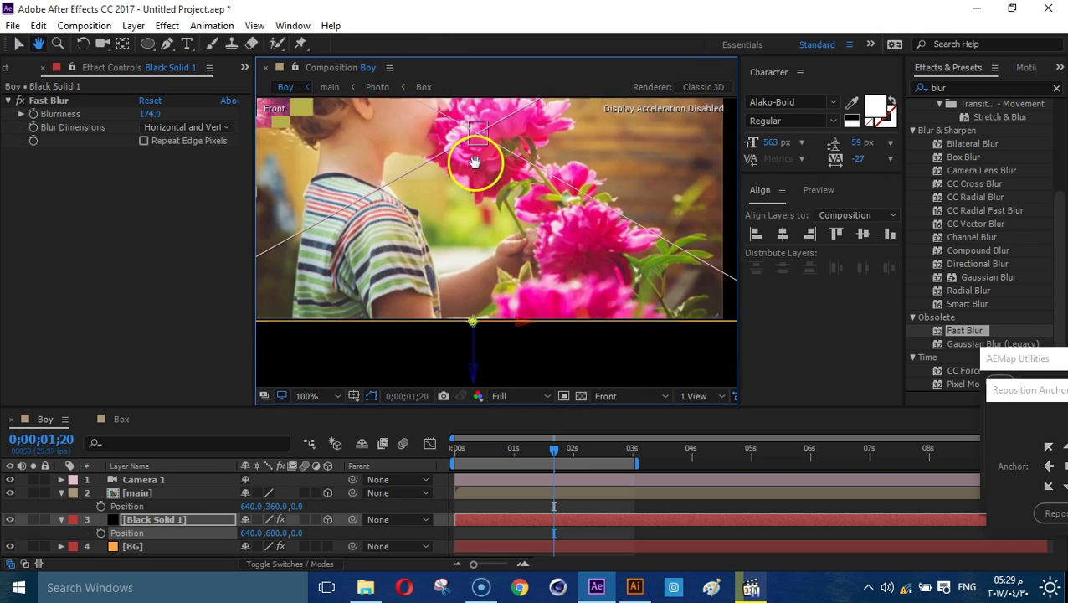
left_click_drag(501, 372, 506, 376)
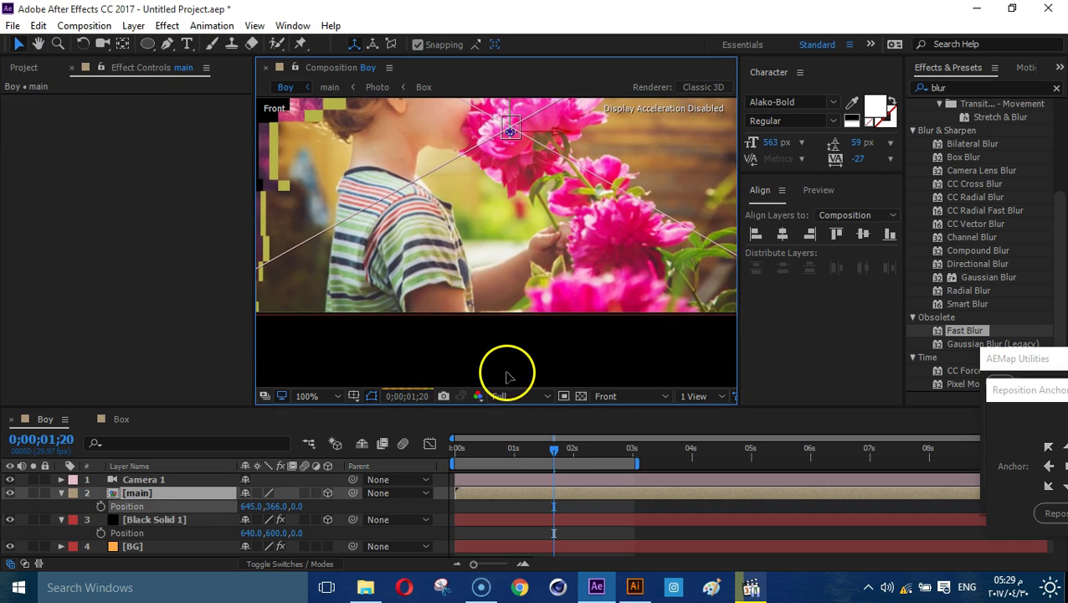
Undo a stray photo nudge and lower the shadow to 640, 603, 0.
left_click(144, 526)
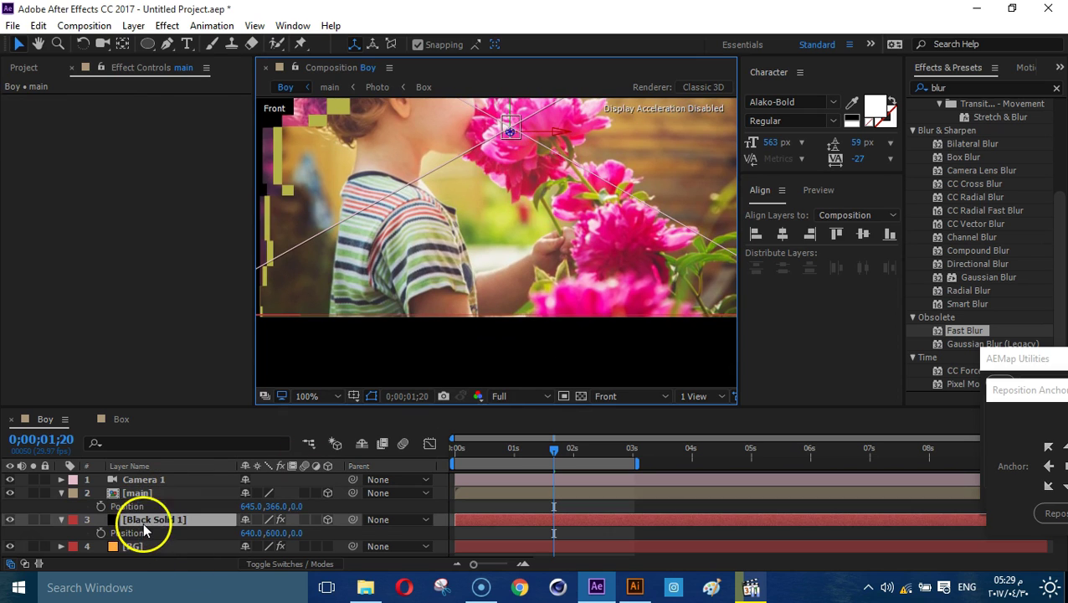
left_click(507, 357)
key("Down")
key("Down")
key("Down")
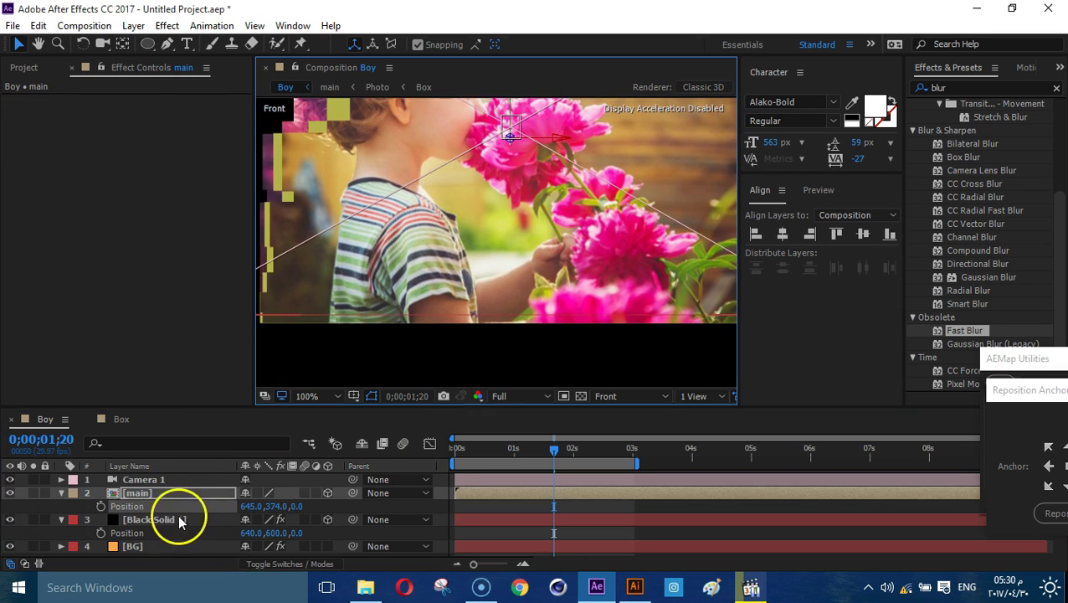
left_click(178, 519)
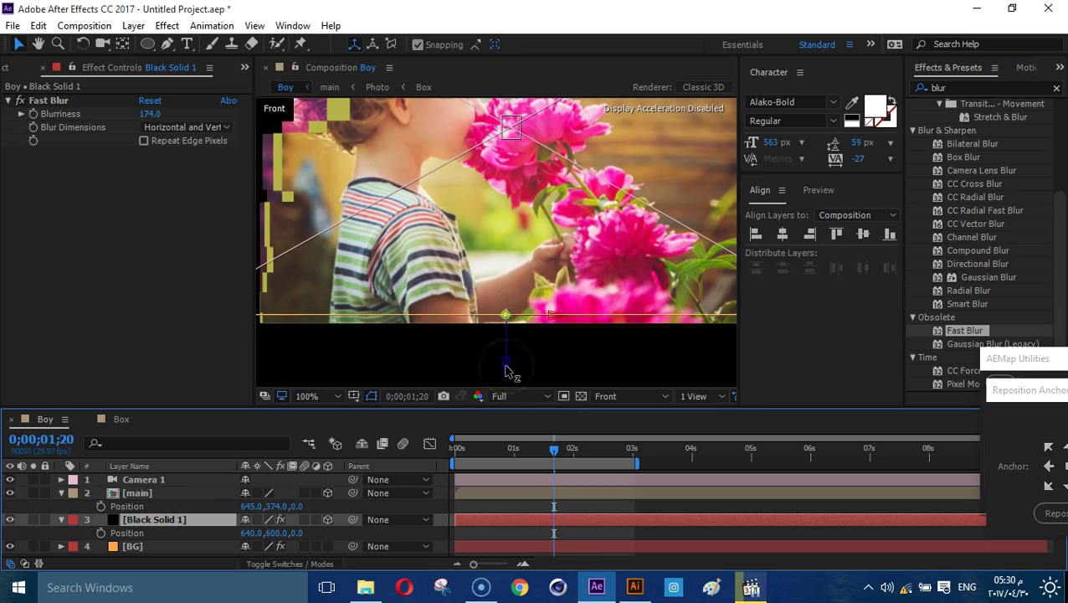
key("ctrl+z")
key("ctrl+z")
left_click(183, 520)
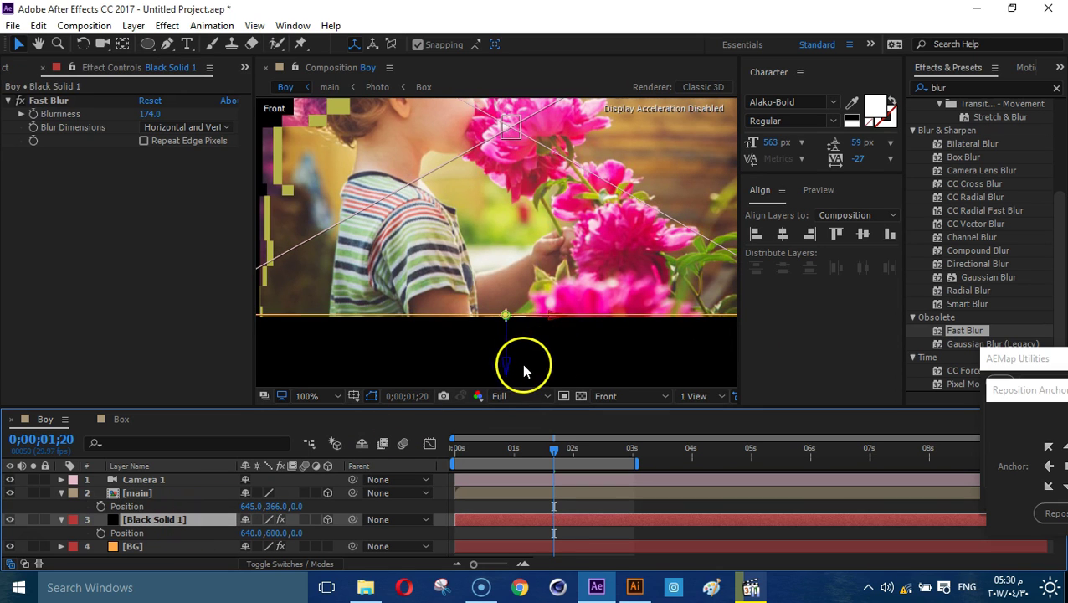
left_click_drag(506, 367, 507, 369)
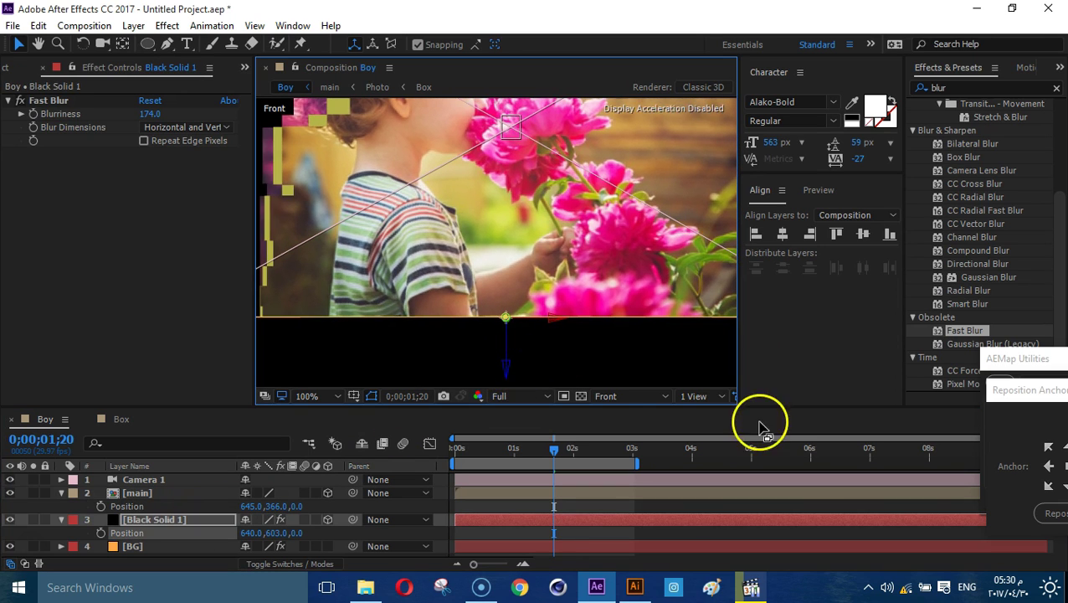
left_click(628, 396)
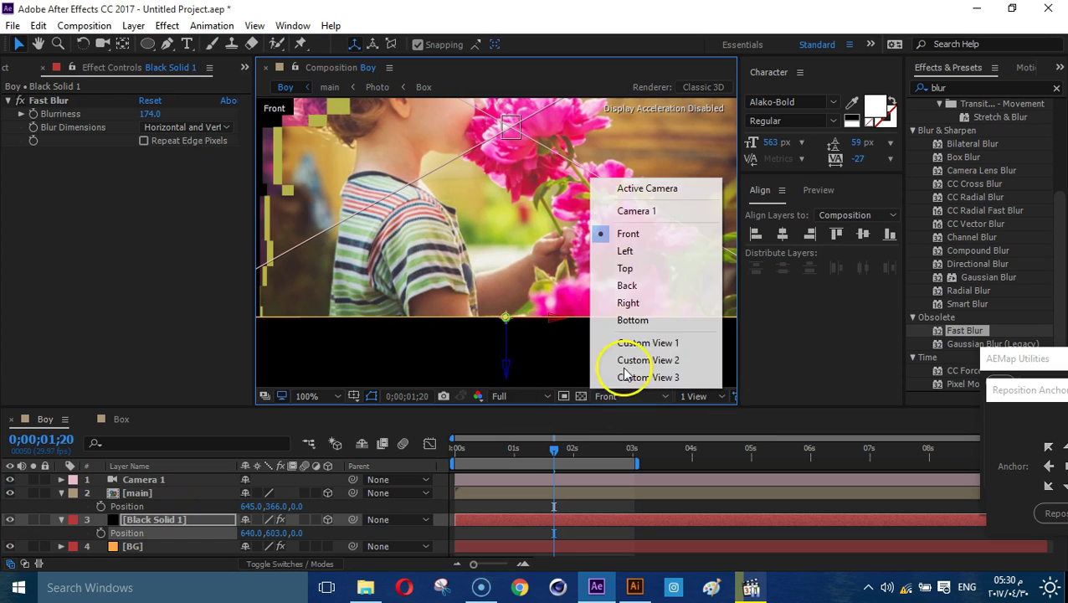
Back in Active Camera view, zoomed out, settle the shadow's opacity at 37%.
left_click(644, 186)
key("comma")
key("comma")
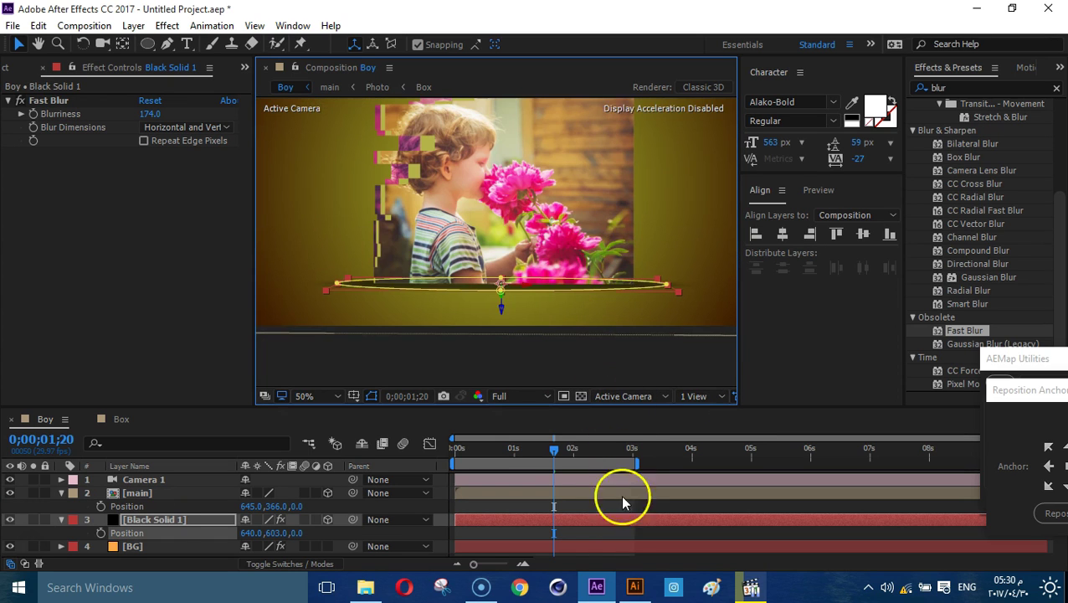
left_click(608, 507)
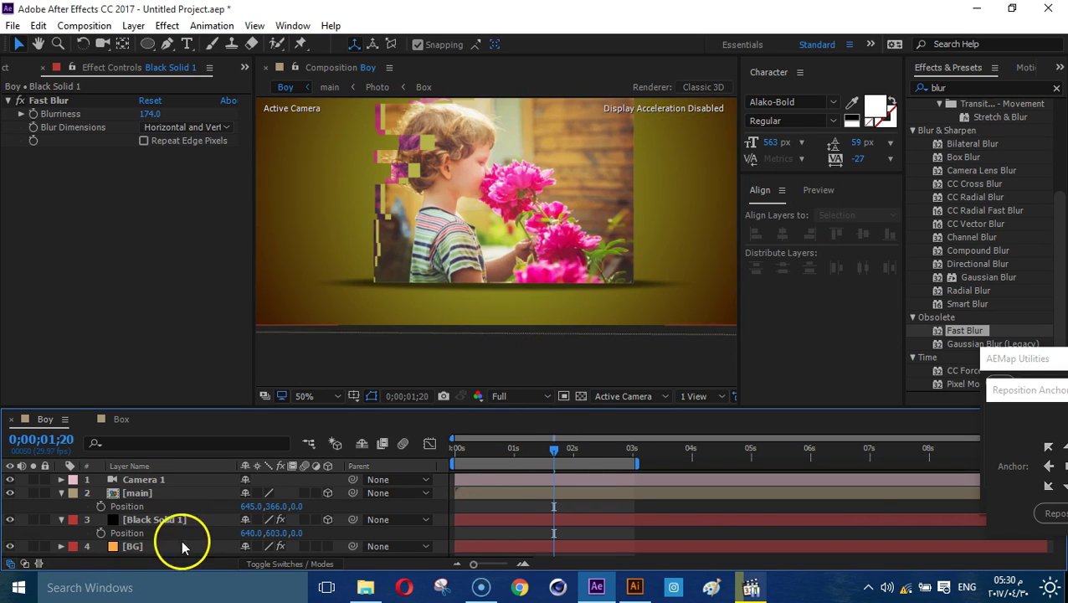
left_click(139, 519)
key("t")
left_click_drag(245, 537, 217, 537)
left_click(507, 546)
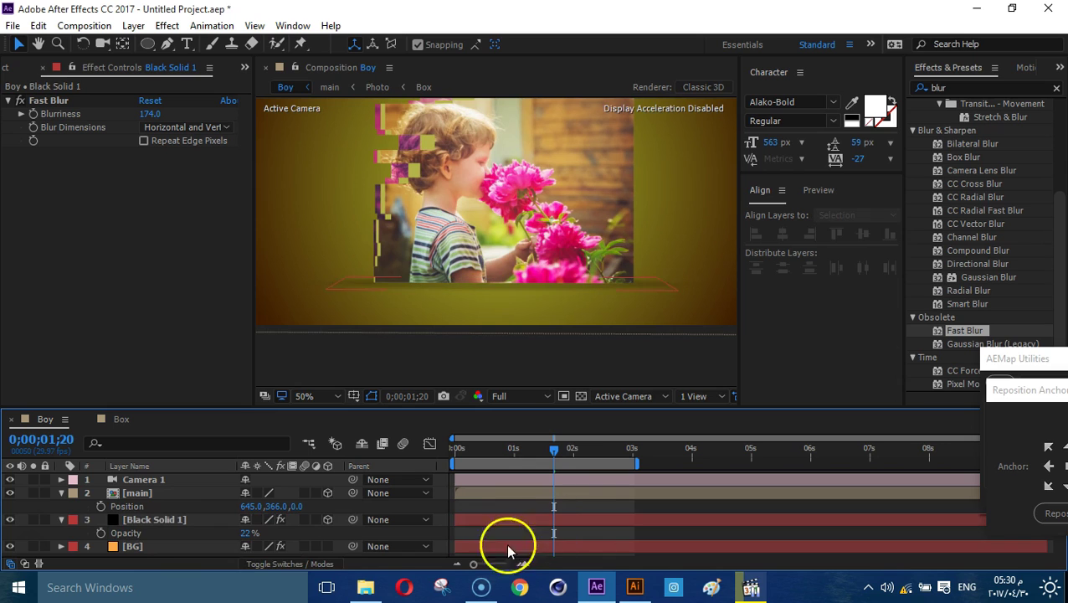
left_click_drag(249, 533, 258, 536)
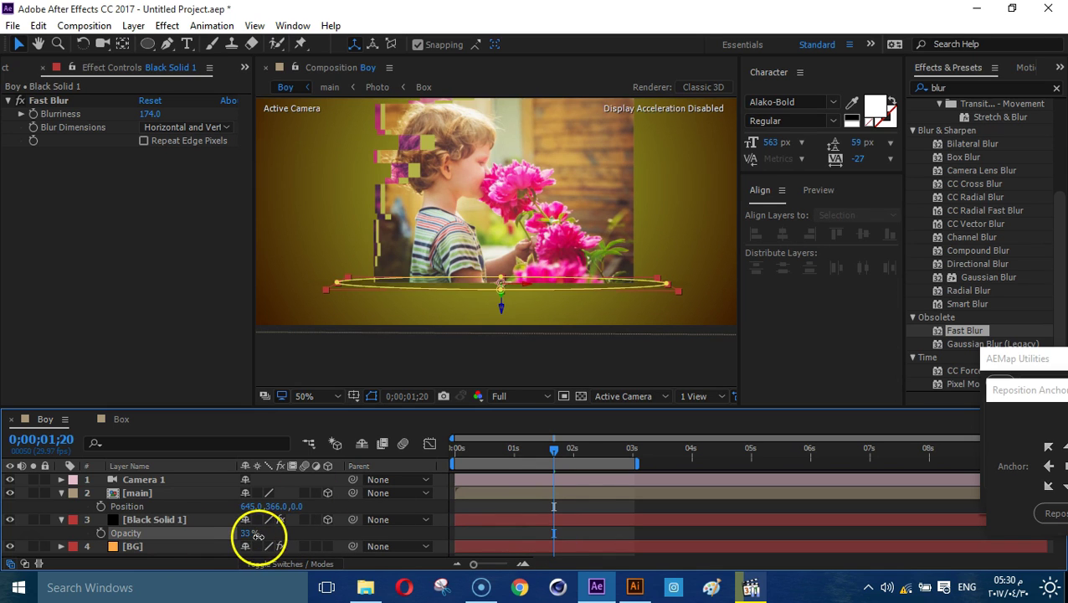
left_click(467, 539)
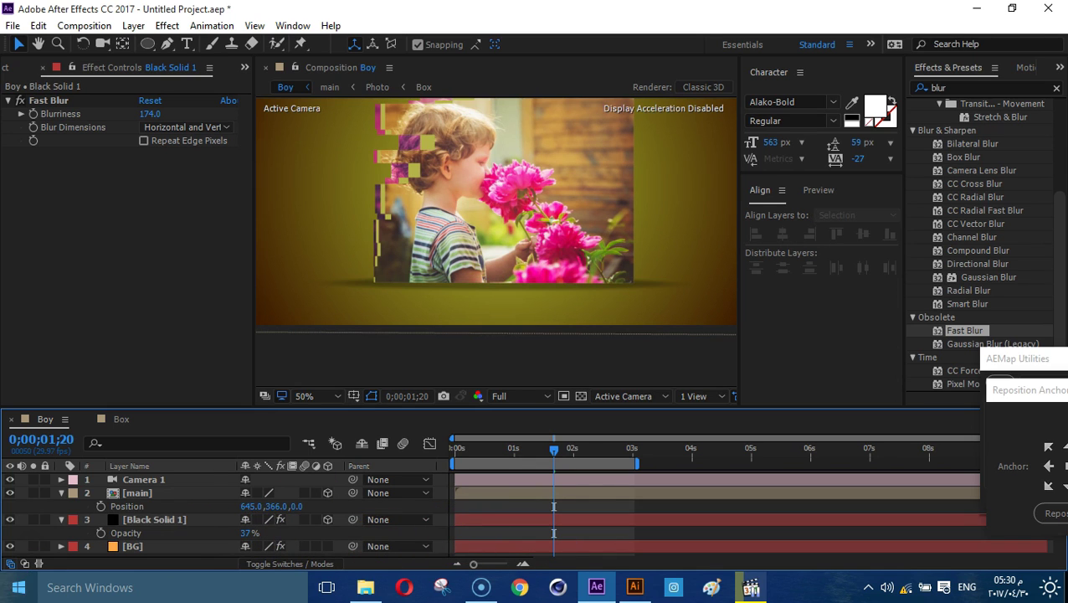
left_click(331, 394)
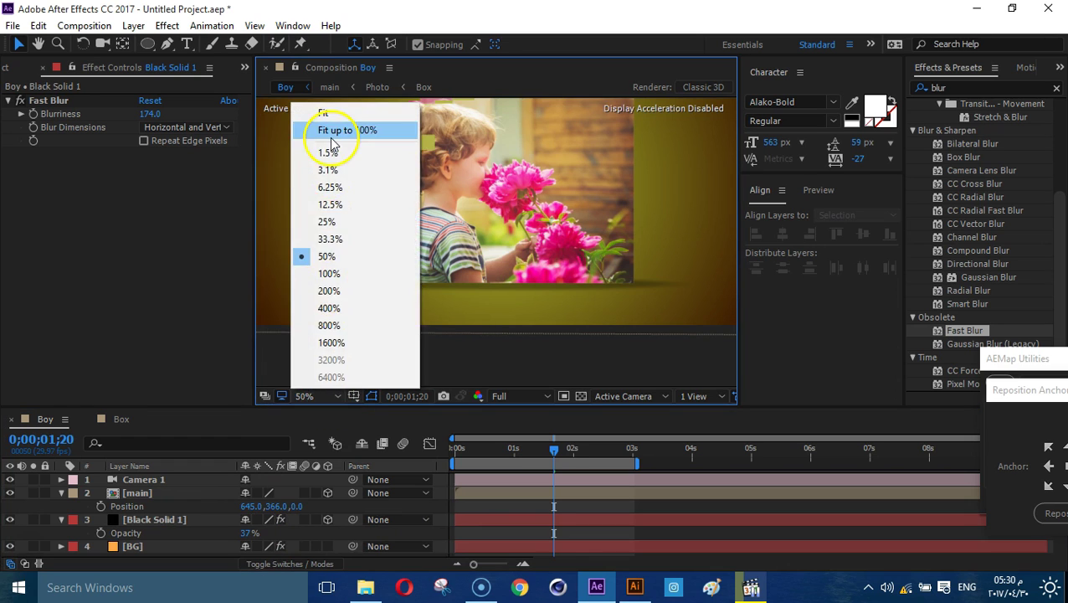
Keyframe the shadow's opacity at 37% at 0;00;01;09 and 0% at 0;00;00;27.
left_click(333, 134)
mouse_move(465, 451)
left_mouse_down()
mouse_move(545, 452)
mouse_move(520, 458)
left_mouse_up()
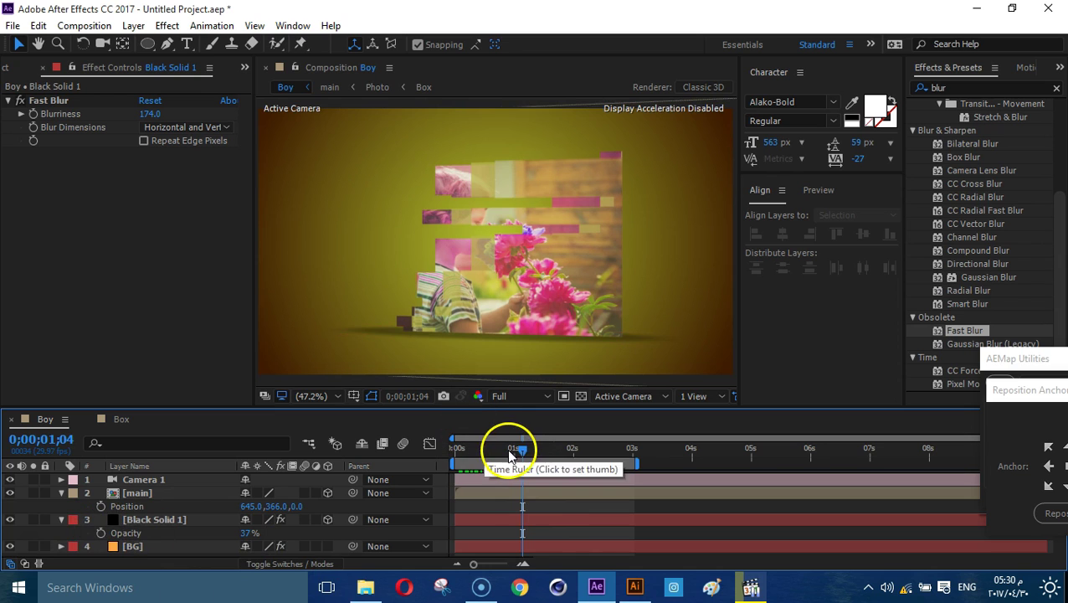
left_click_drag(520, 453, 531, 454)
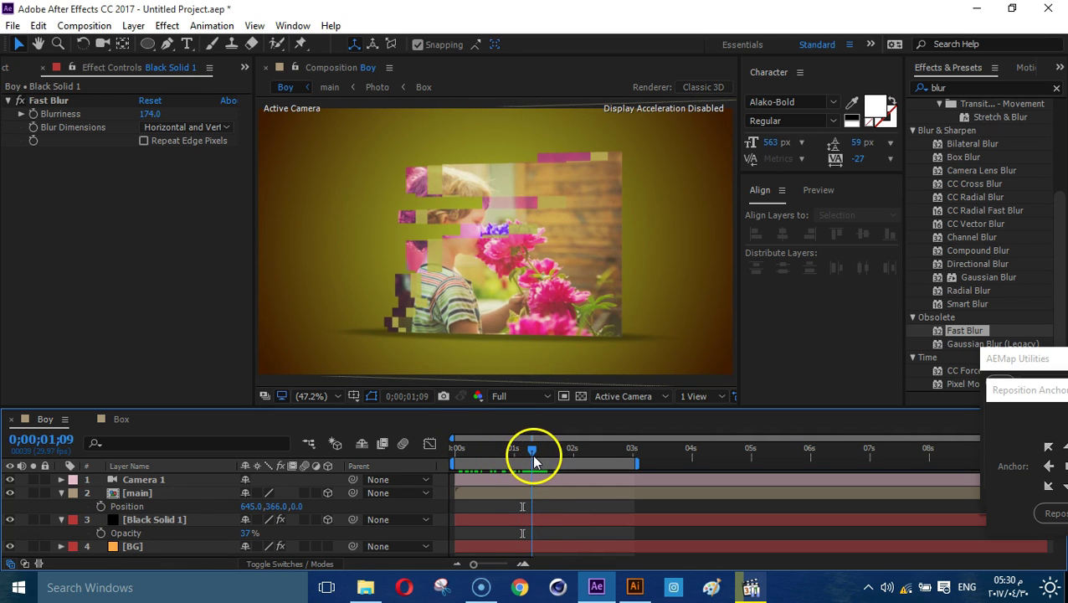
left_click(101, 532)
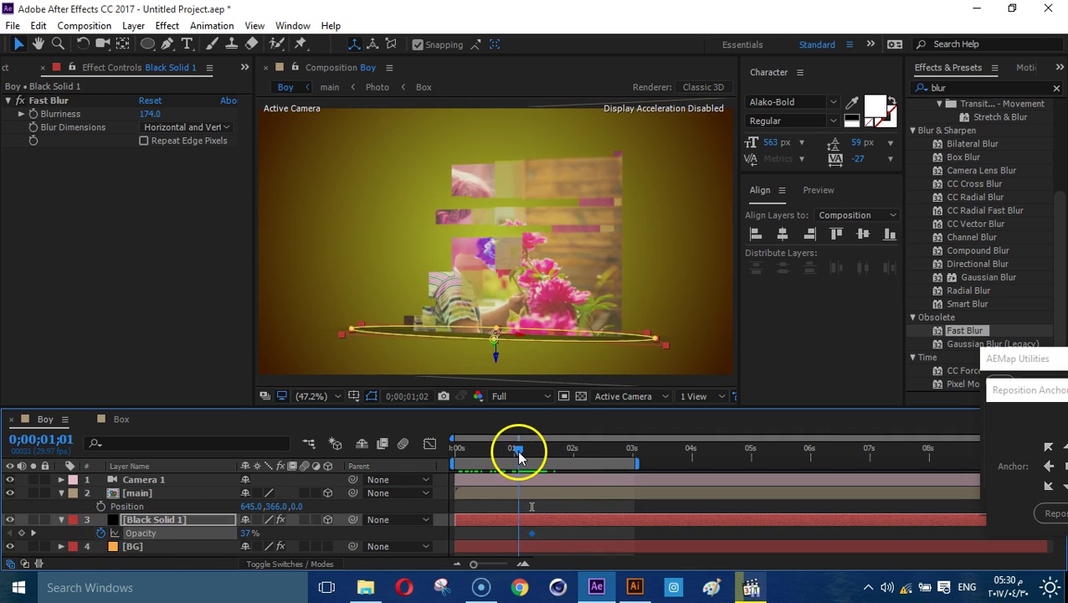
left_click_drag(530, 455, 510, 449)
left_click_drag(255, 533, 249, 537)
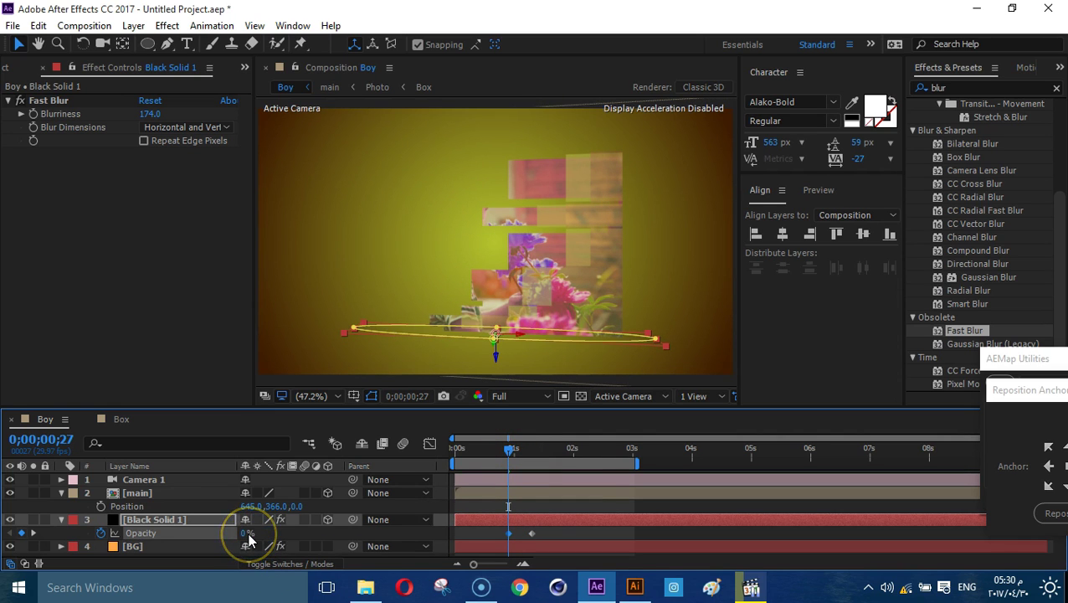
key("Home")
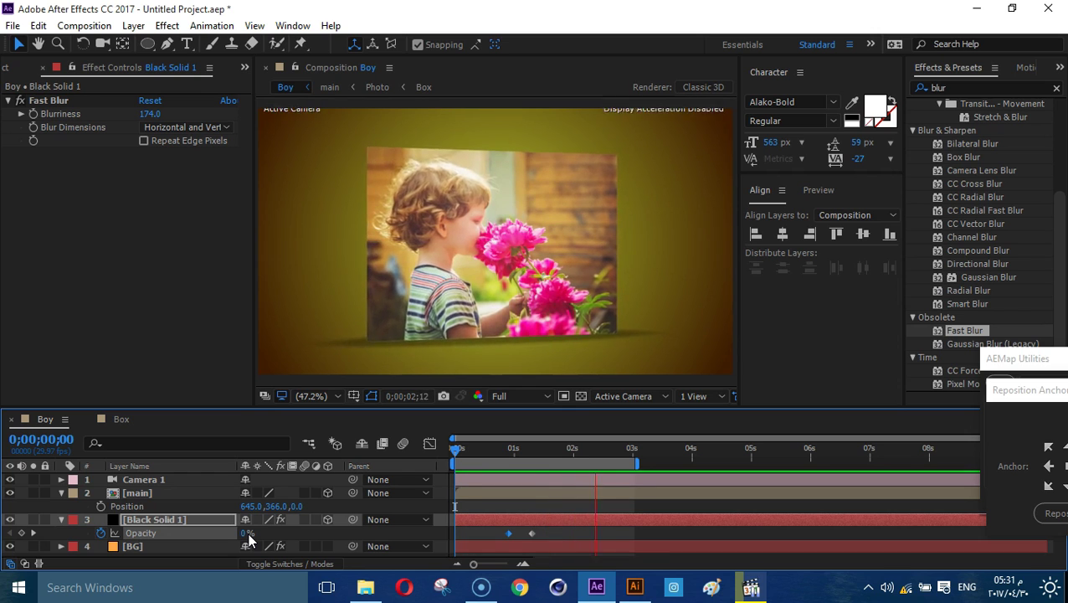
left_click(33, 545)
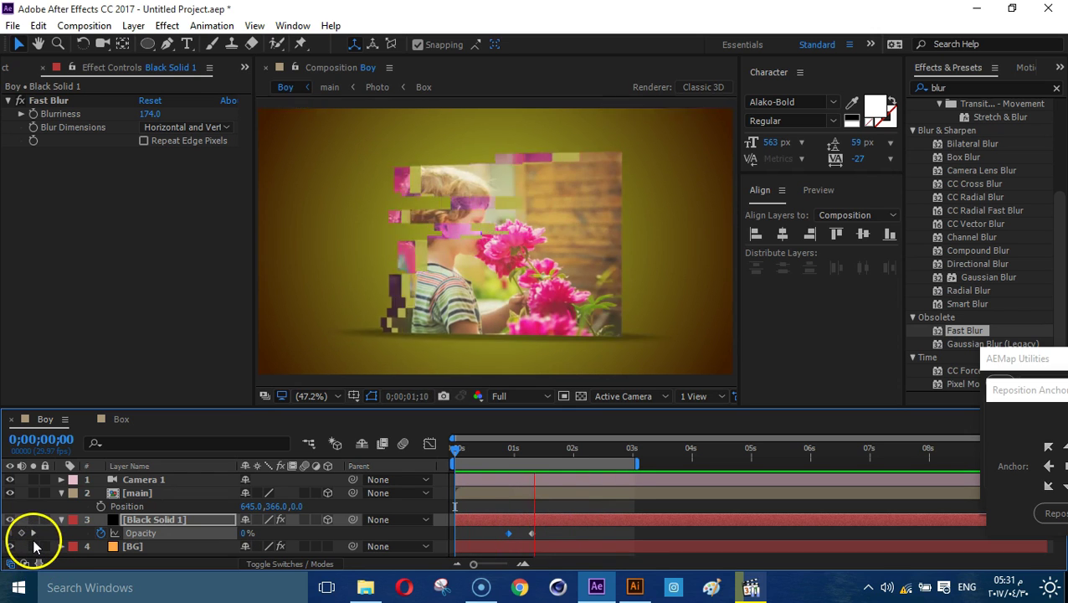